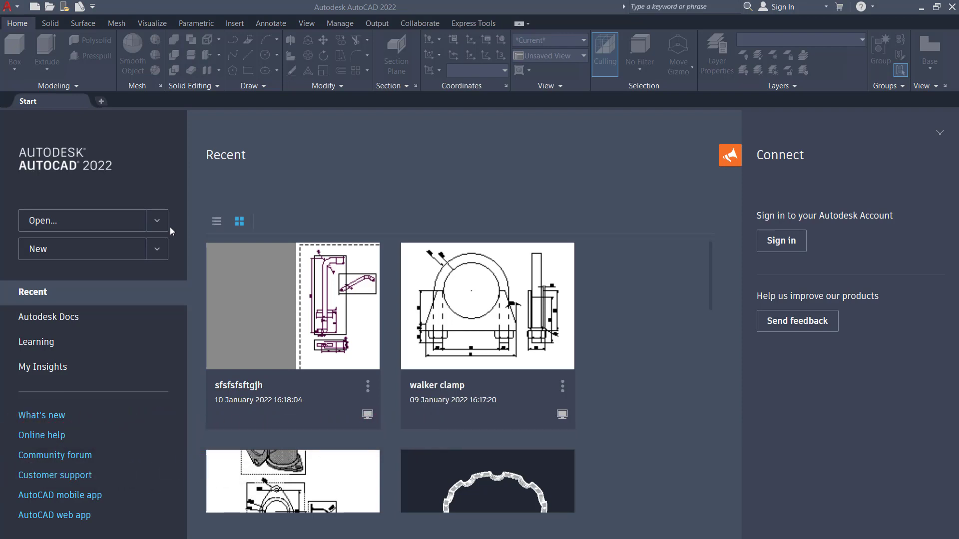
# Create a new drawing from the acadiso.dwt template and set the viewport to the Left view.
pyautogui.click(159, 250)
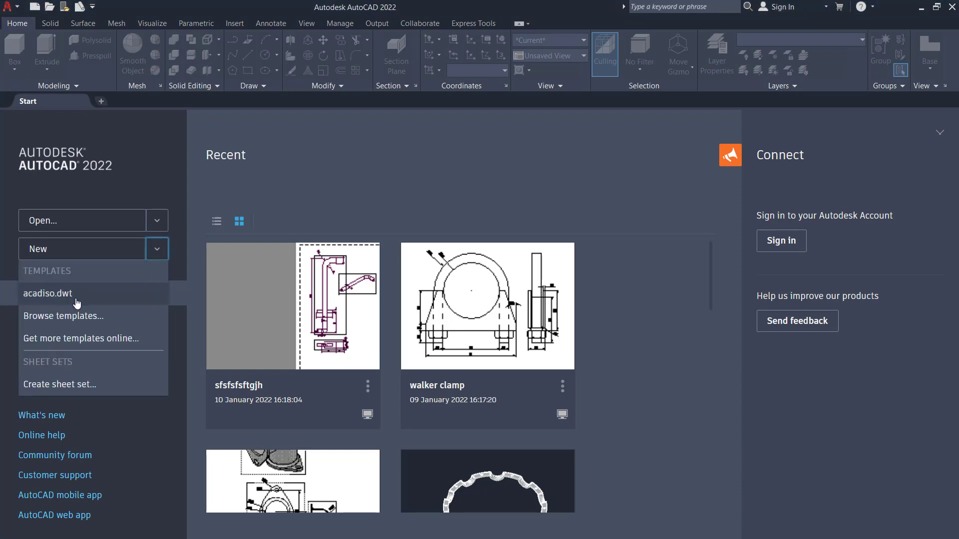
pyautogui.click(50, 293)
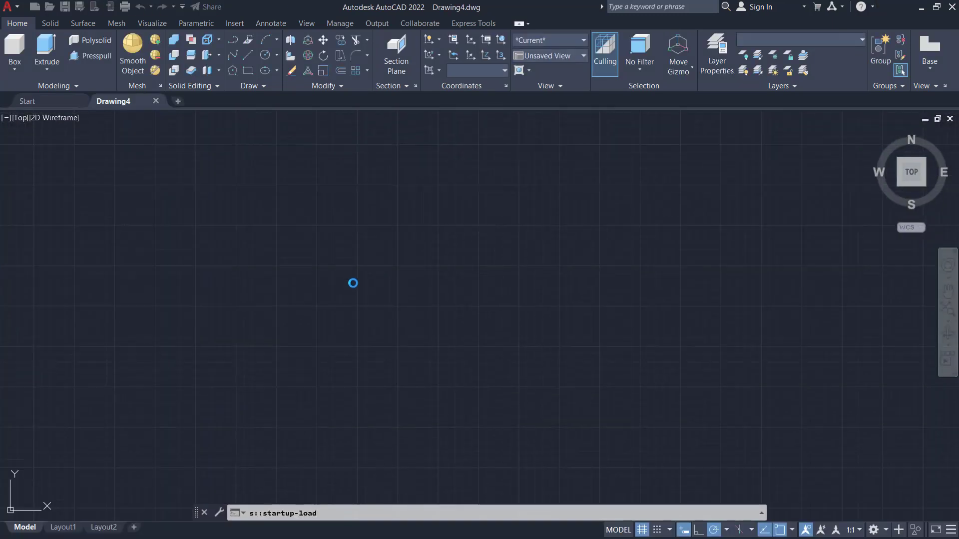
pyautogui.click(19, 118)
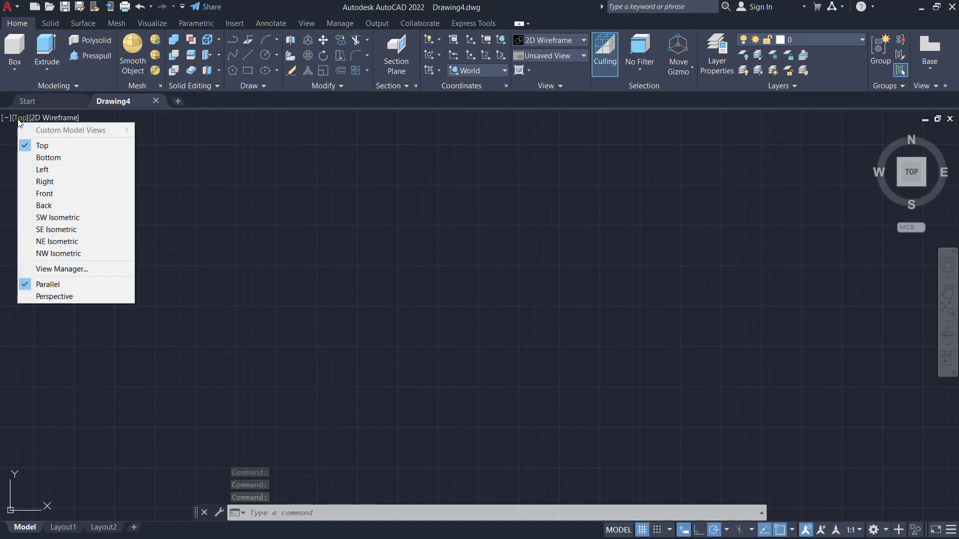
pyautogui.click(57, 172)
pyautogui.moveTo(724, 226)
pyautogui.mouseDown(button='middle')
pyautogui.moveTo(491, 249)
pyautogui.moveTo(414, 300)
pyautogui.mouseUp(button='middle')
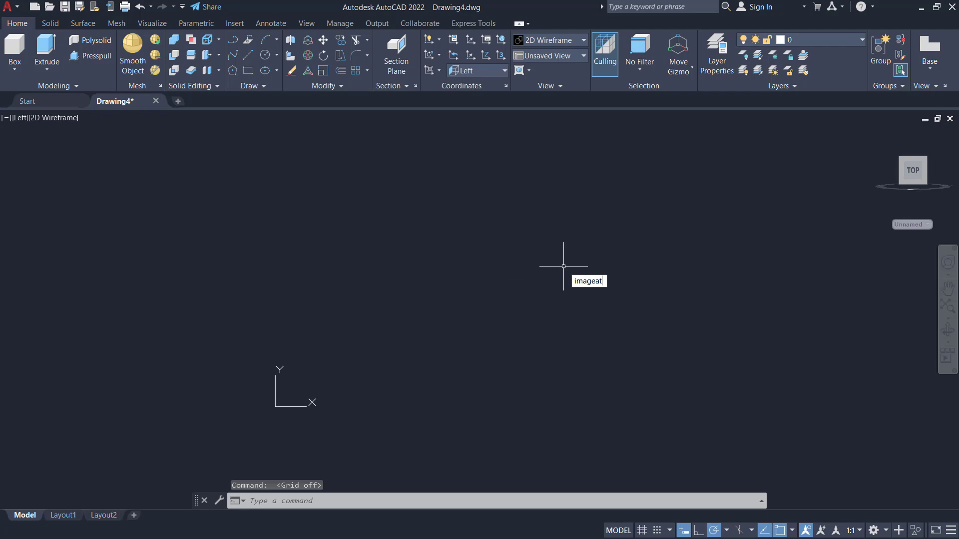
# Attach the image WhatsApp Image 2022-01-13 at 11.17.28 (s1).jpg at a picked insertion point with scale factor 1.
pyautogui.press('Return')
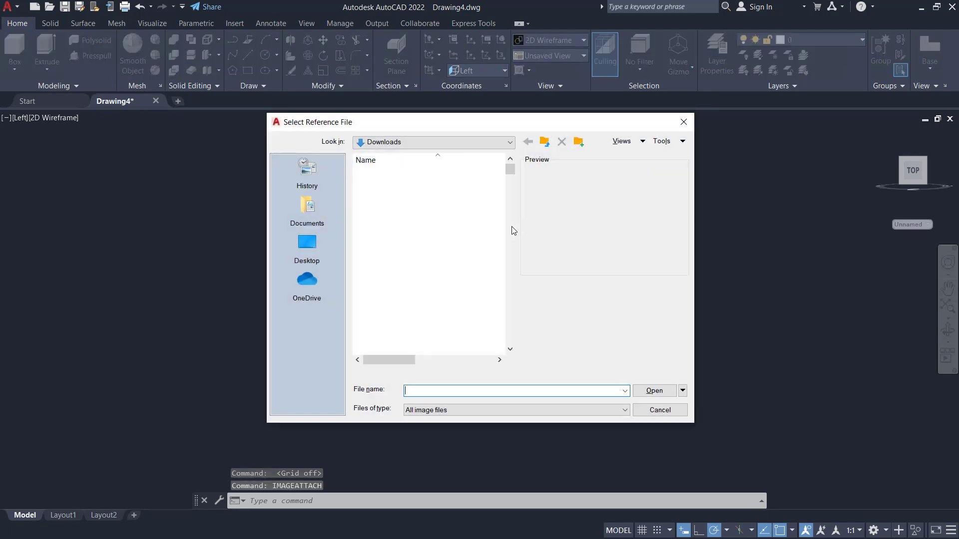
pyautogui.click(421, 250)
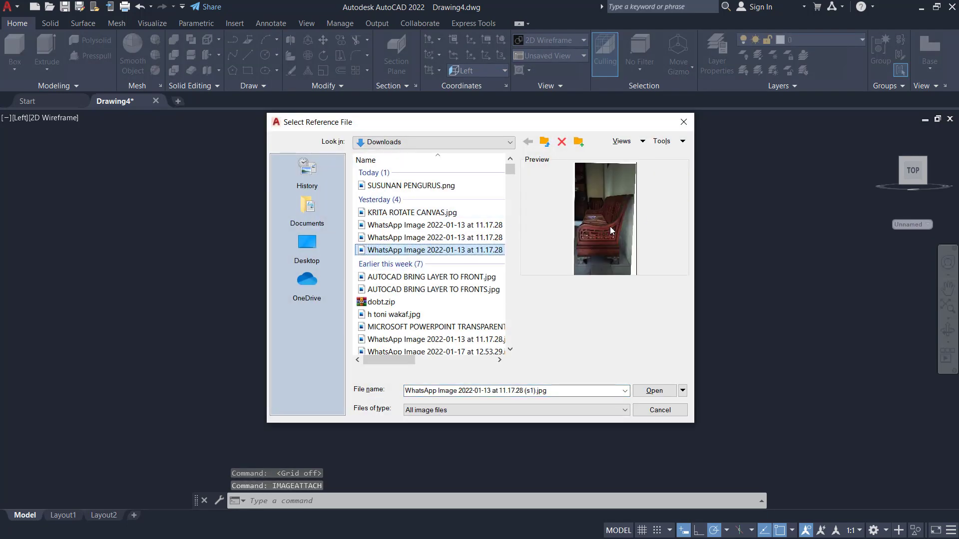
pyautogui.click(654, 393)
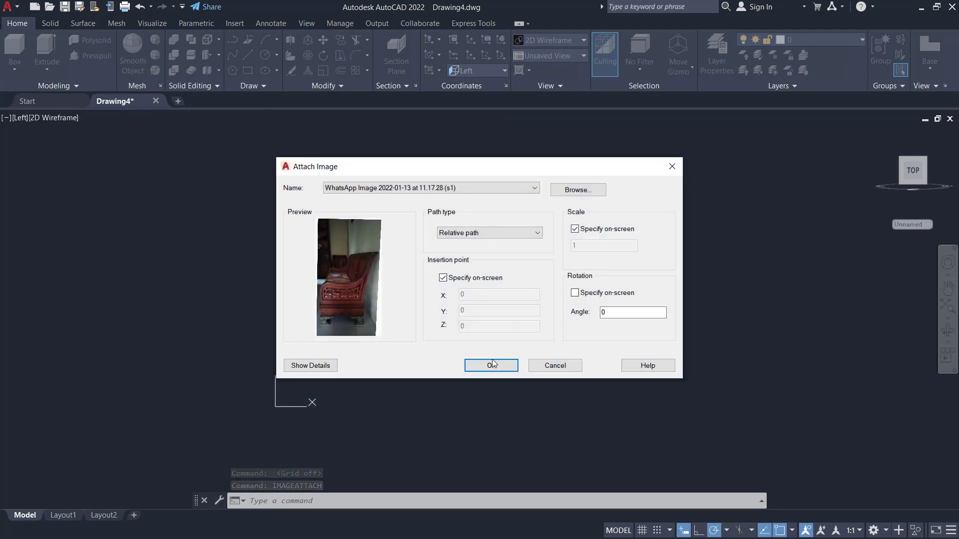
pyautogui.click(491, 366)
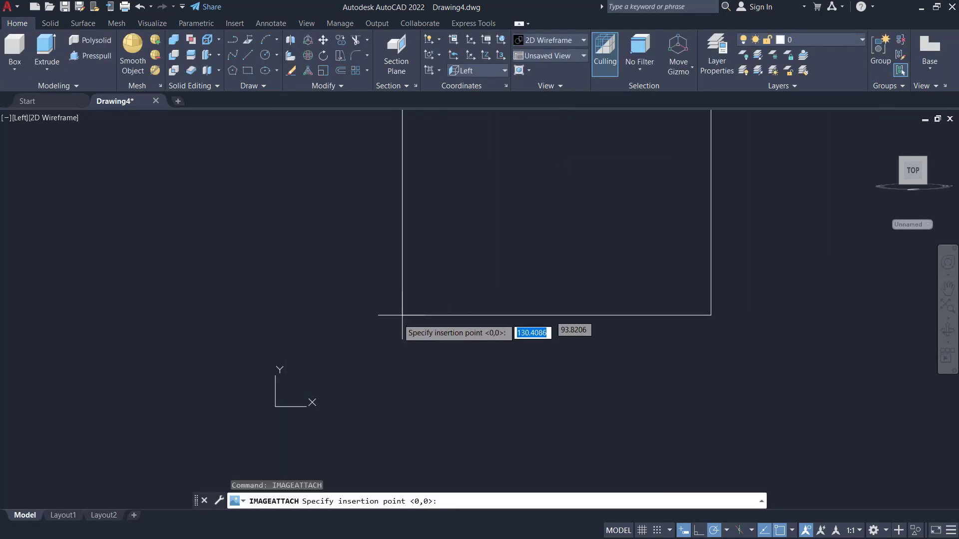
pyautogui.click(407, 356)
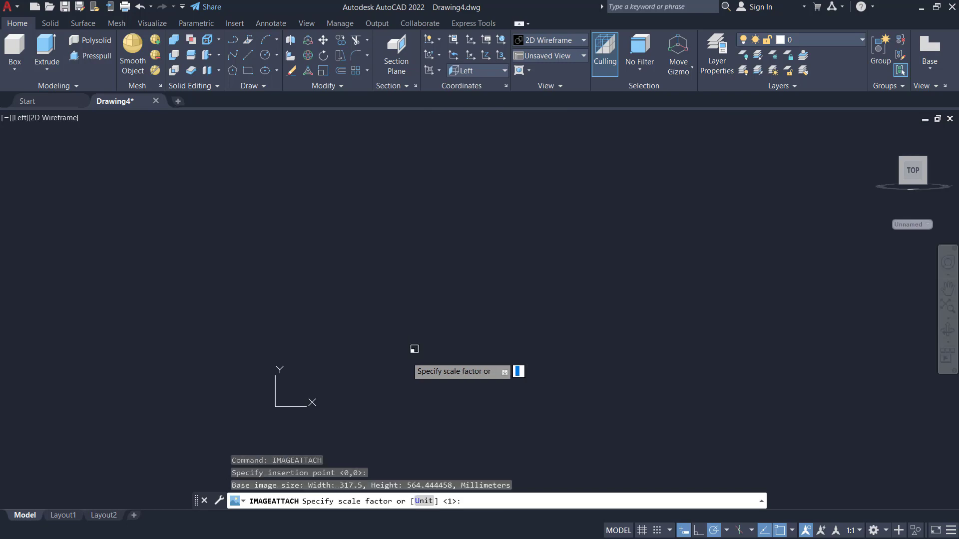
pyautogui.press('Return')
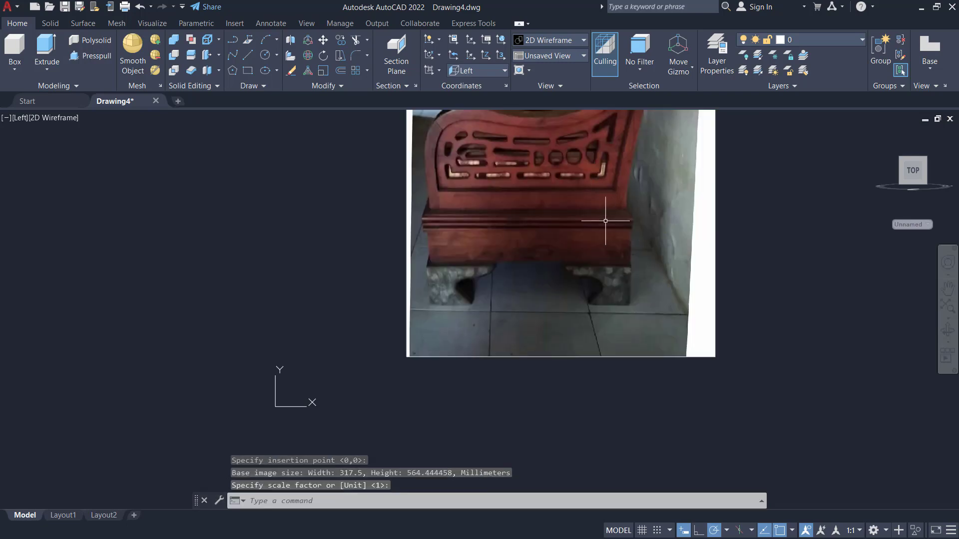
# Set the Fade of the attached bench photo to 48 and deselect the image.
pyautogui.scroll(-2, 605, 220)
pyautogui.moveTo(643, 215); pyautogui.dragTo(558, 326, button='middle')
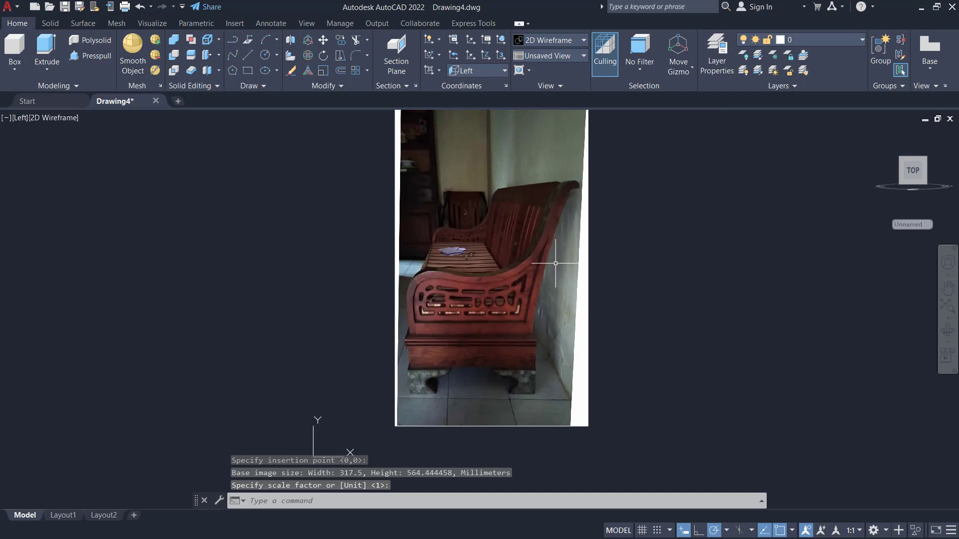
pyautogui.click(661, 164)
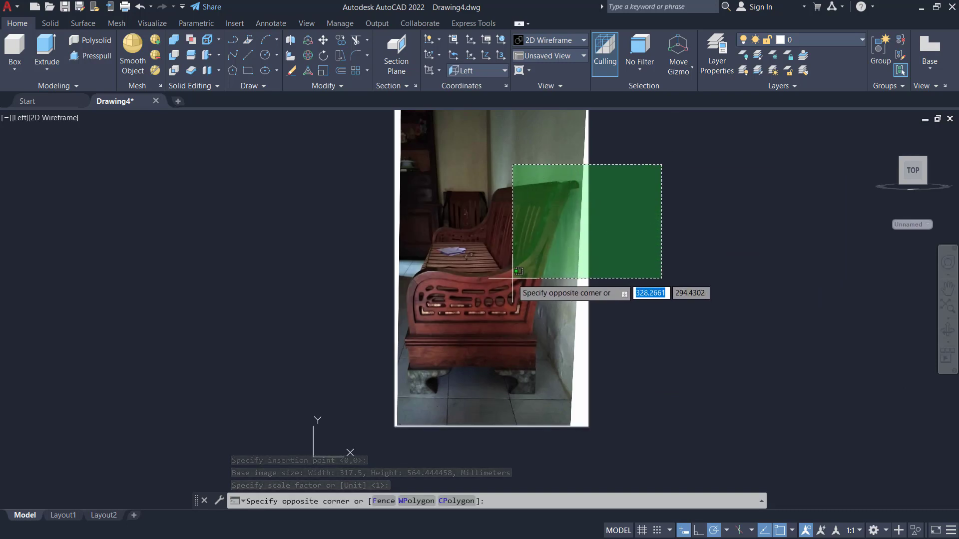
pyautogui.click(478, 277)
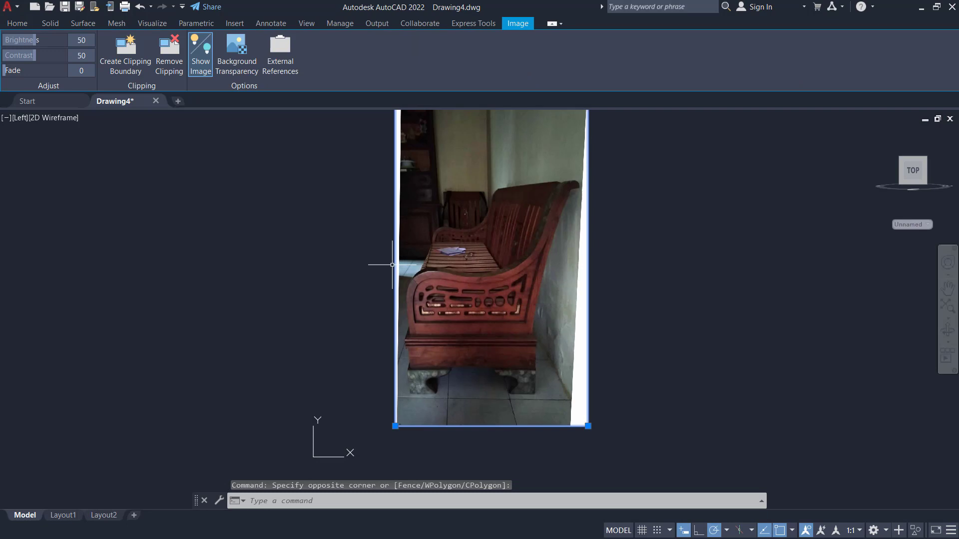
pyautogui.moveTo(9, 70); pyautogui.dragTo(53, 71)
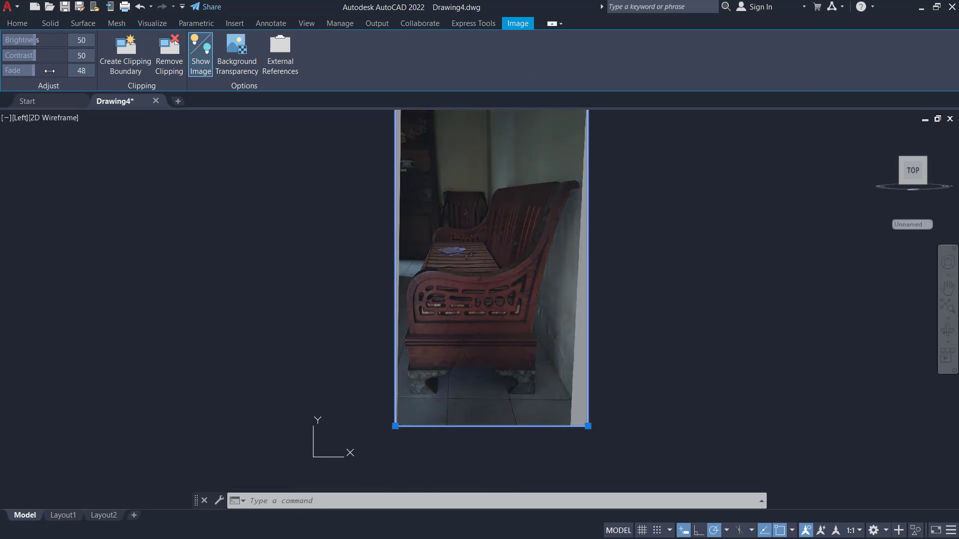
pyautogui.click(620, 264)
pyautogui.click(728, 293)
pyautogui.press('Escape')
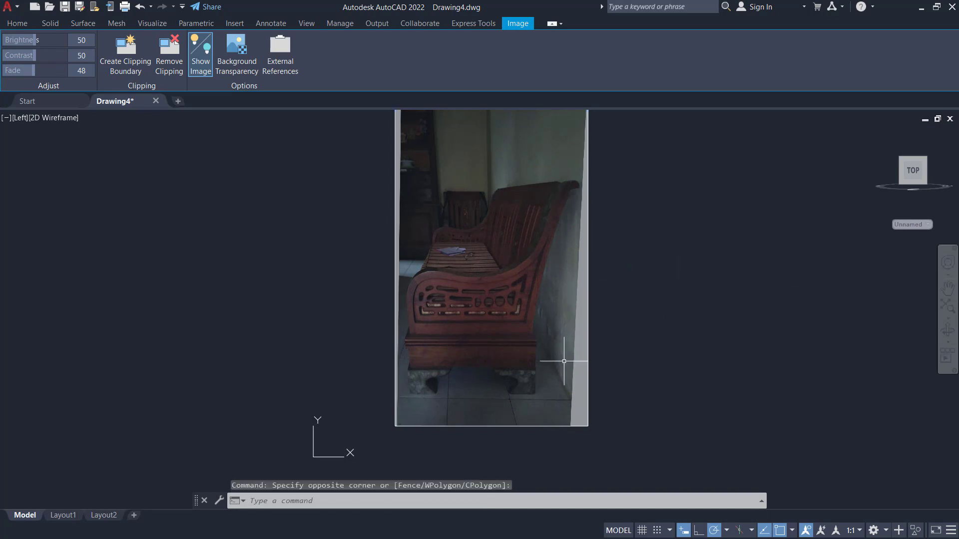
# Trace the curved inner edge of the bench's left foot with a fit spline, from its lower tip to its upper inner corner.
pyautogui.scroll(8, 404, 400)
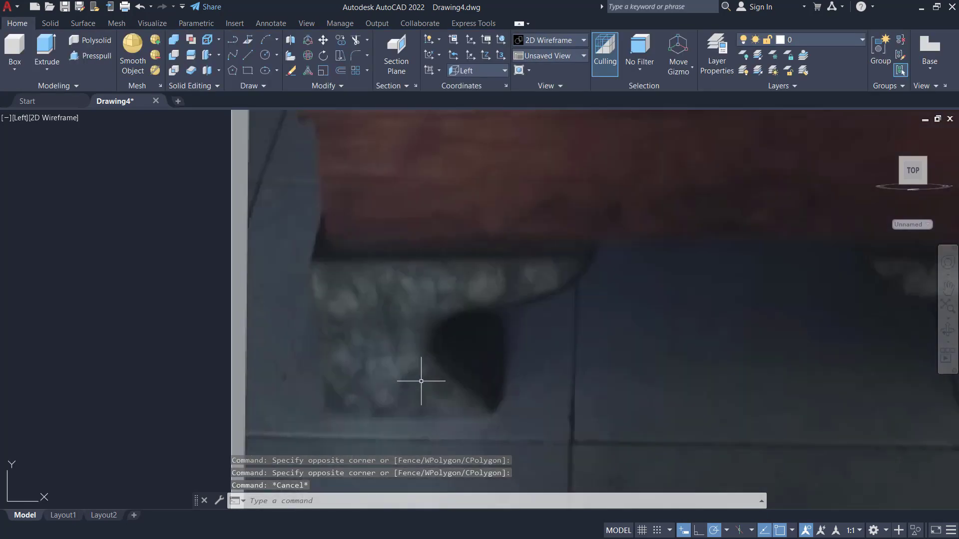
pyautogui.moveTo(517, 364); pyautogui.dragTo(507, 326, button='middle')
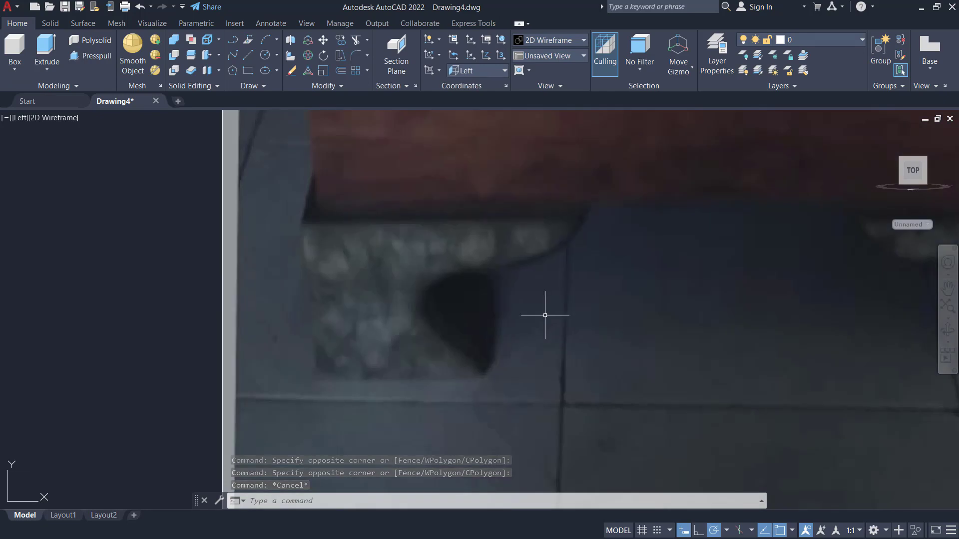
pyautogui.write('SPLINE')
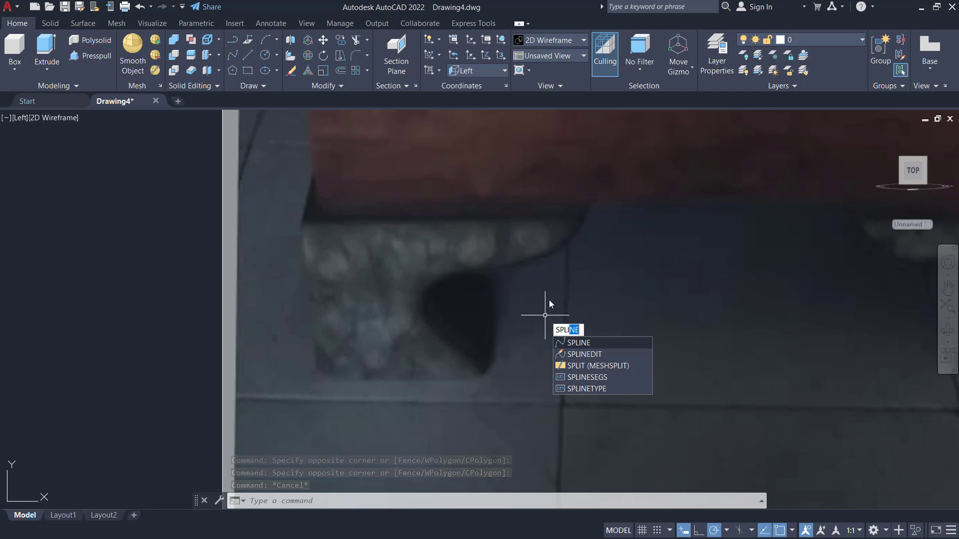
pyautogui.press('Return')
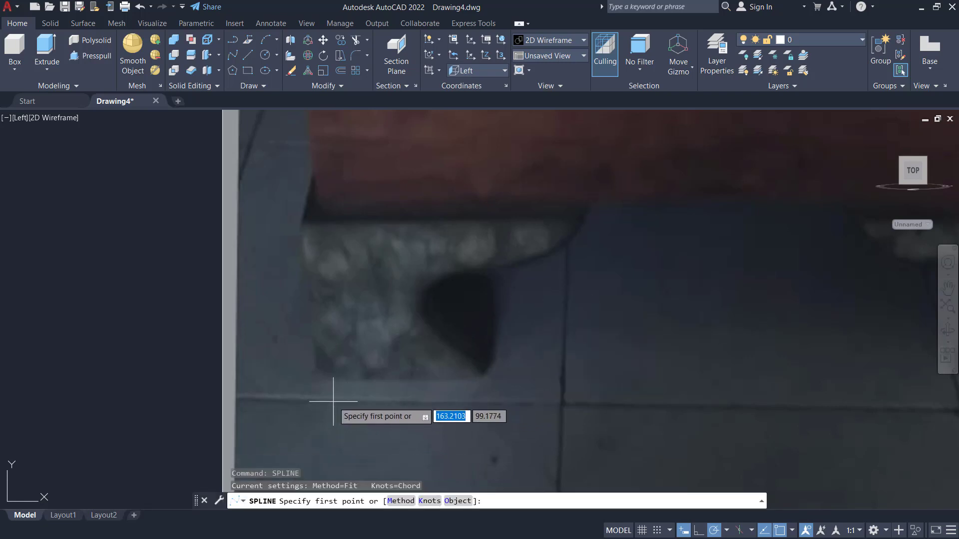
pyautogui.scroll(2, 472, 382)
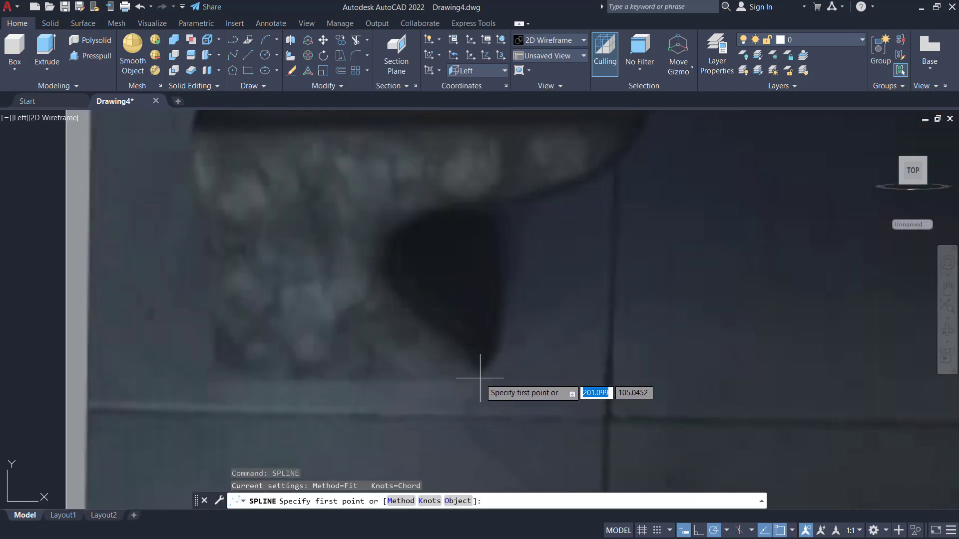
pyautogui.click(480, 379)
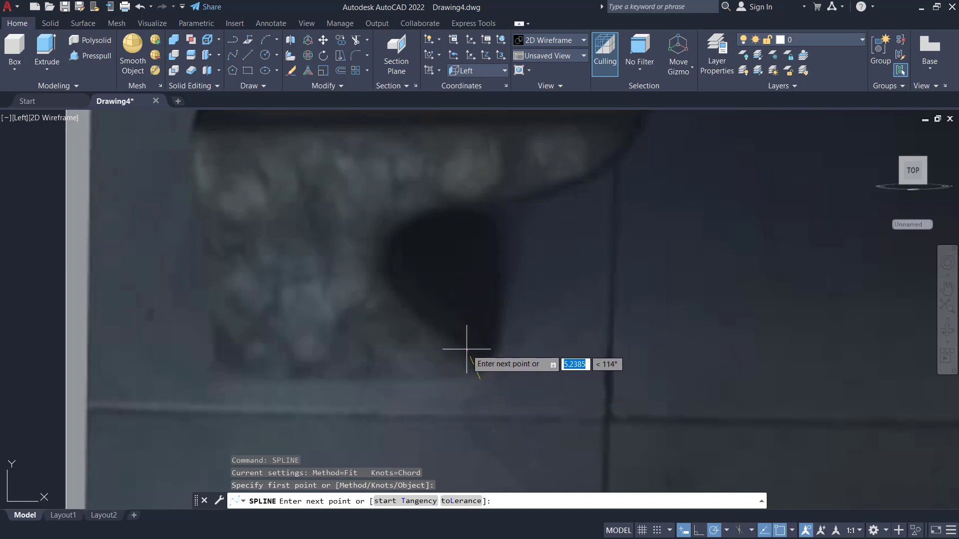
pyautogui.click(412, 316)
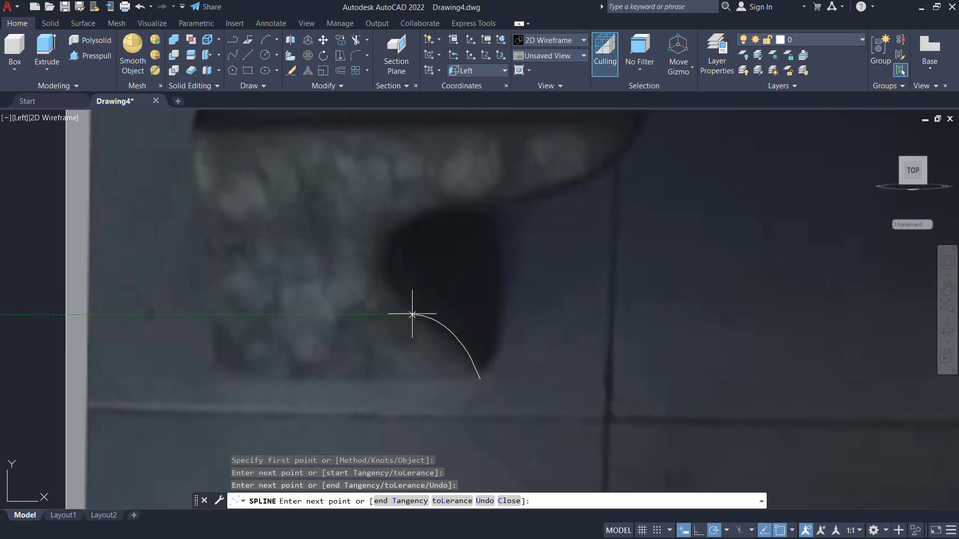
pyautogui.click(378, 275)
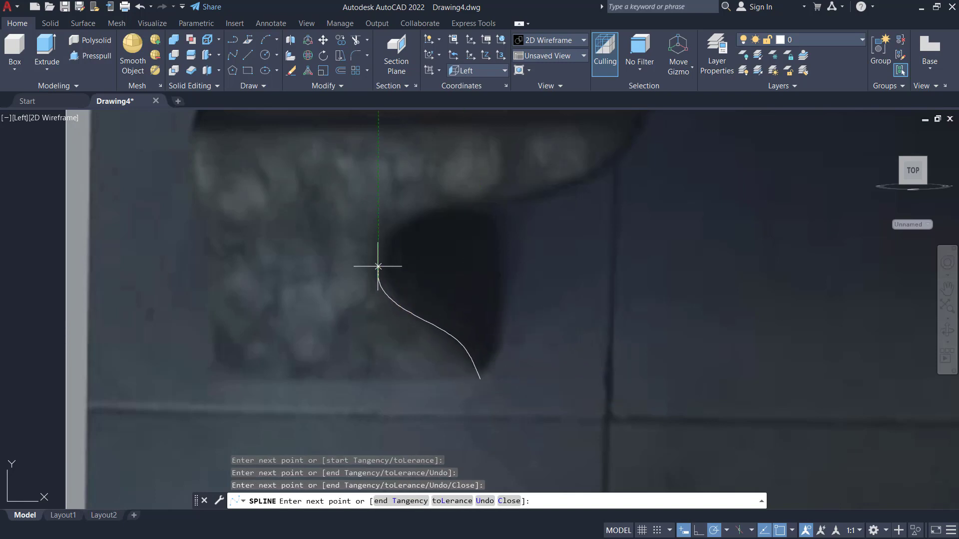
pyautogui.click(381, 224)
pyautogui.click(425, 206)
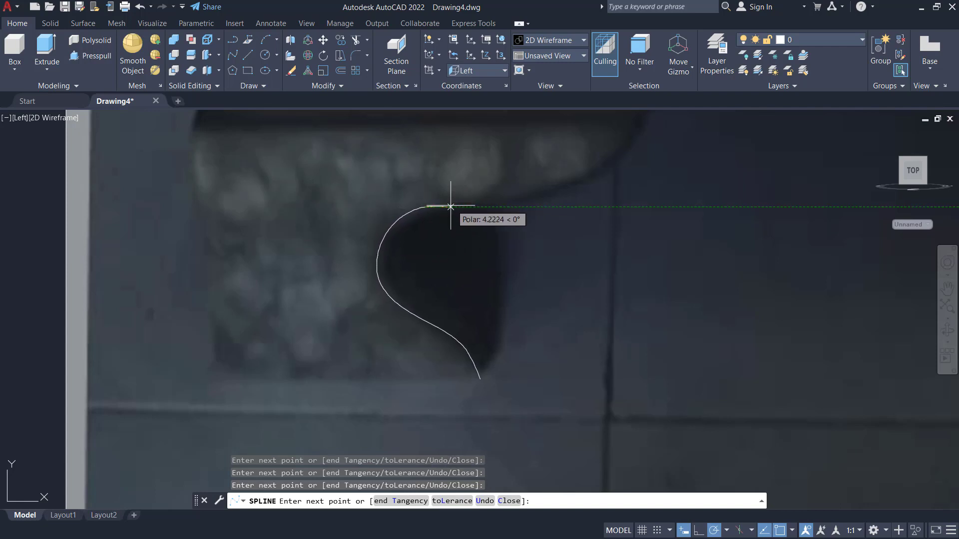
pyautogui.scroll(3, 451, 207)
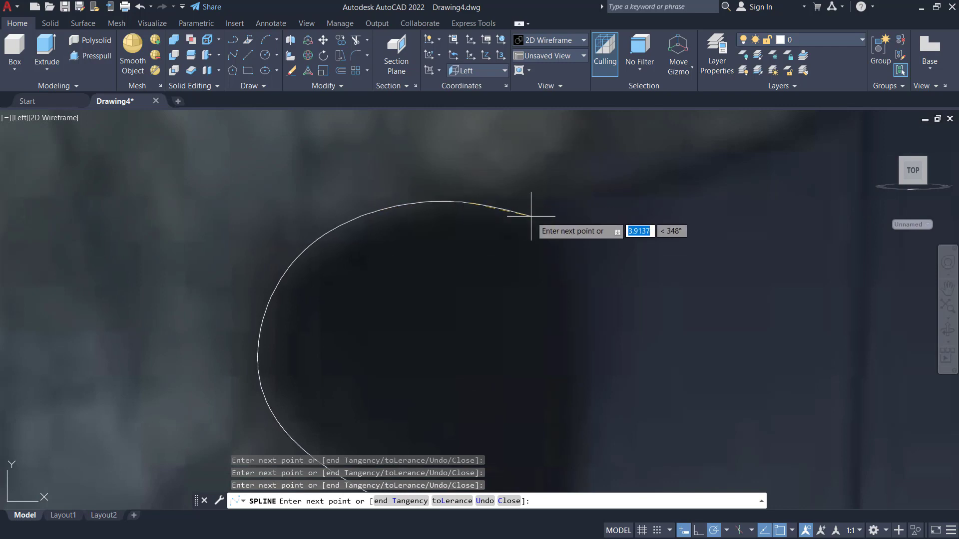
pyautogui.scroll(-3, 531, 217)
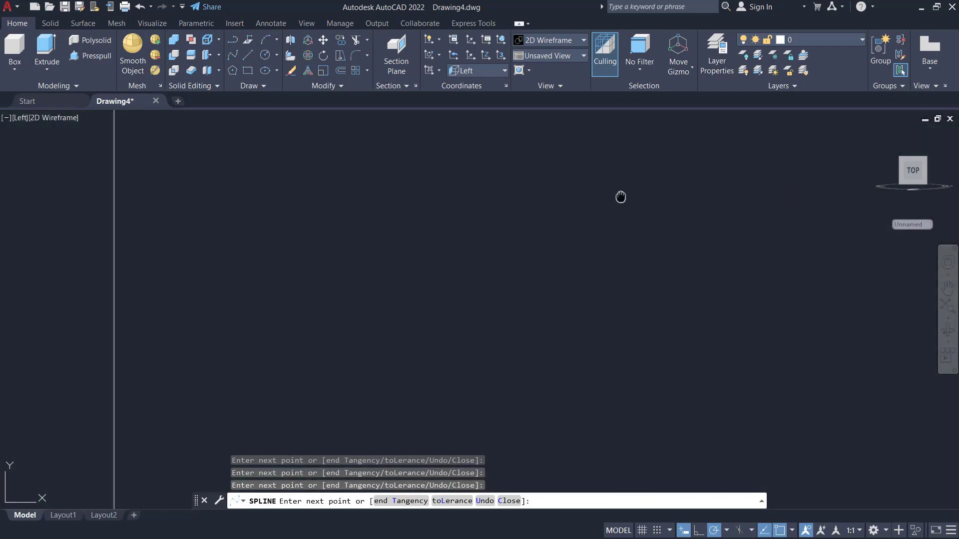
pyautogui.moveTo(621, 197); pyautogui.dragTo(535, 262, button='middle')
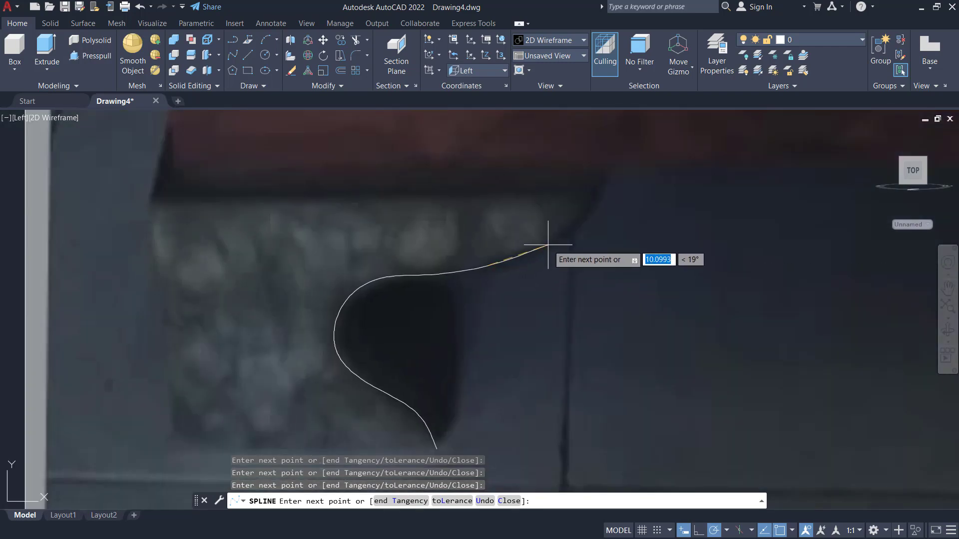
pyautogui.click(548, 245)
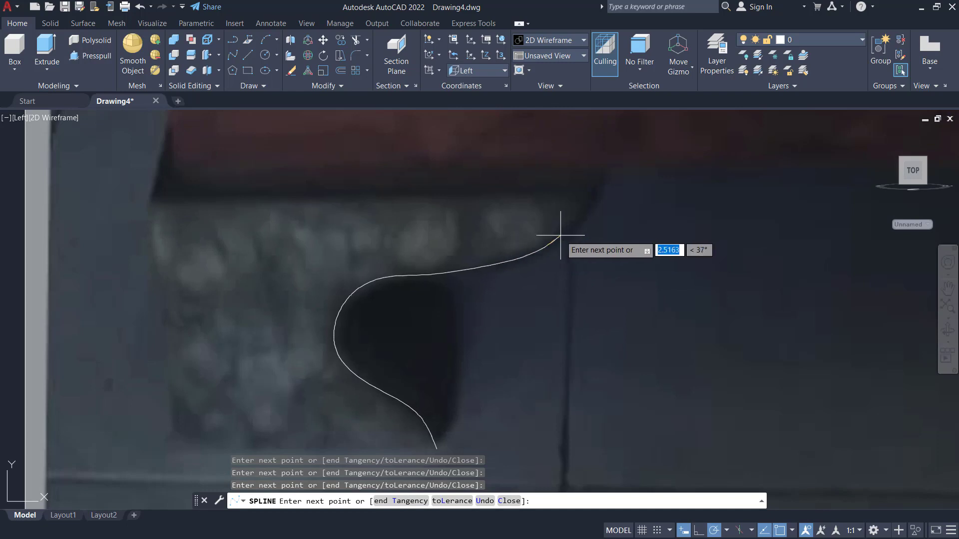
pyautogui.click(594, 200)
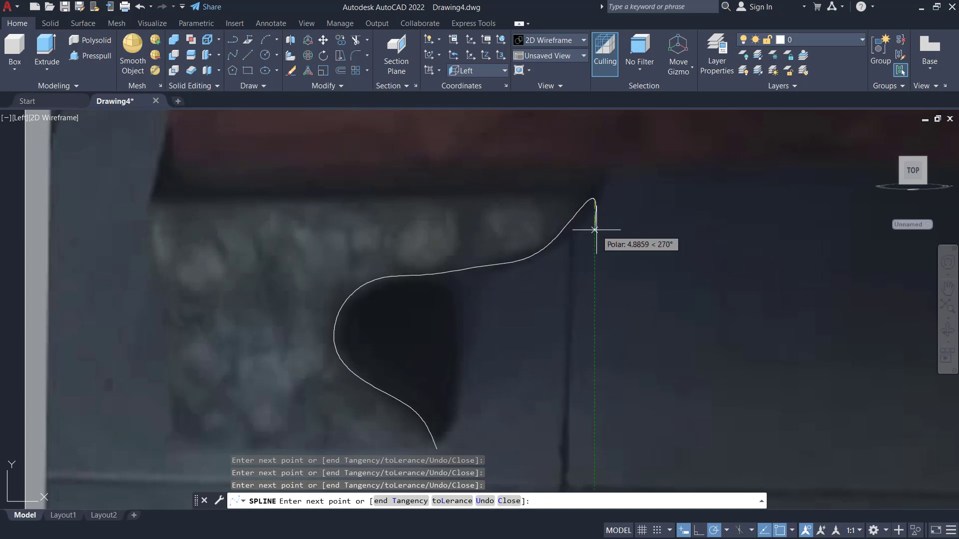
pyautogui.press('Return')
# Close the left foot's outline with three lines from the spline's lower end: along the bottom, about 40 mm up, and about 68 mm across.
pyautogui.scroll(-3, 473, 325)
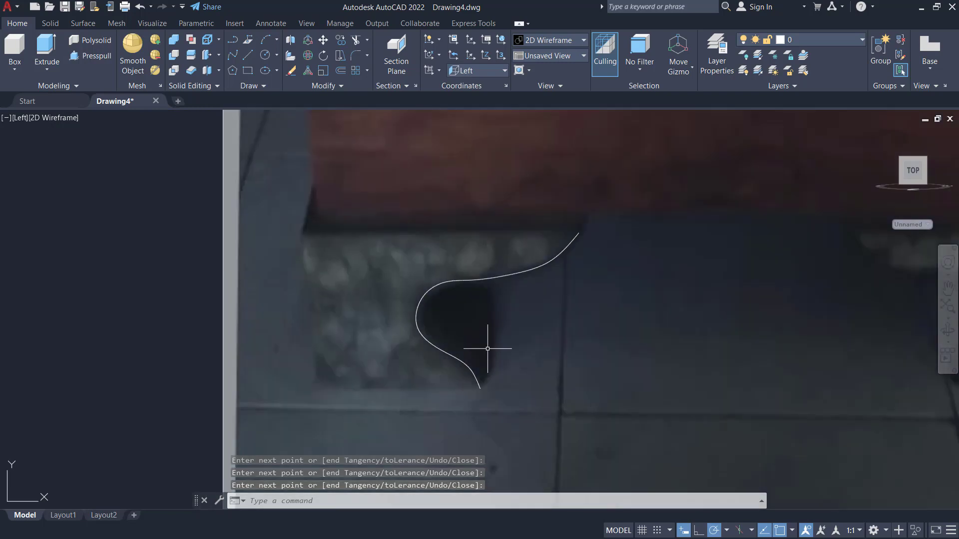
pyautogui.write('l')
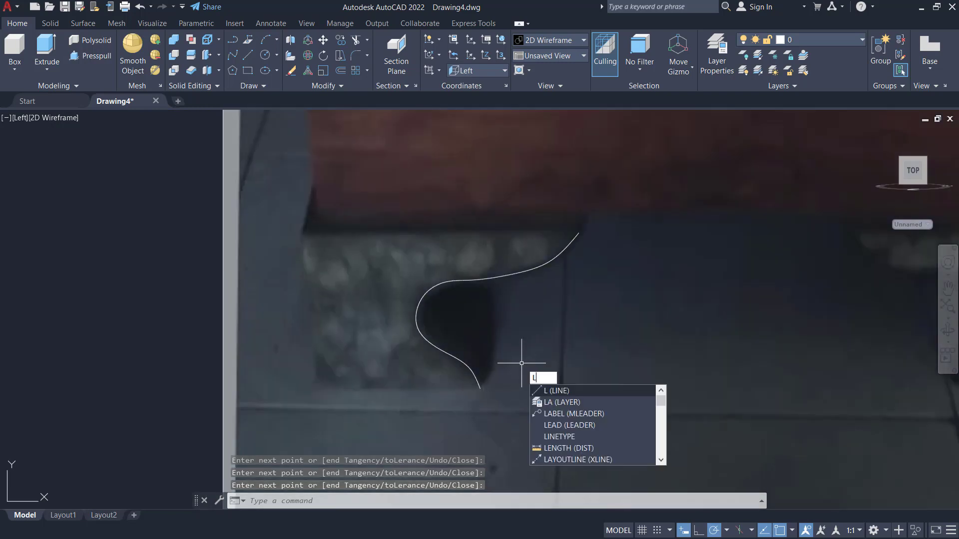
pyautogui.press('Return')
pyautogui.click(480, 389)
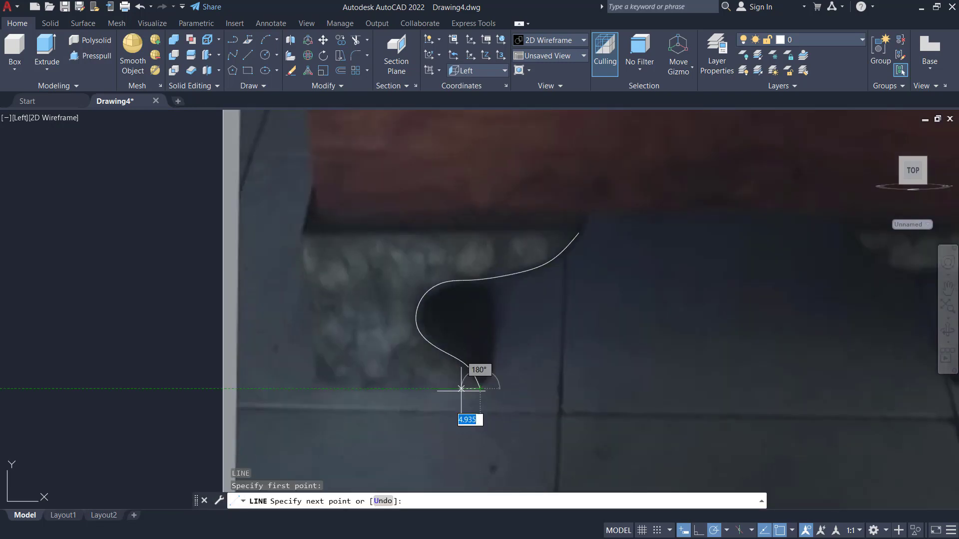
pyautogui.click(315, 389)
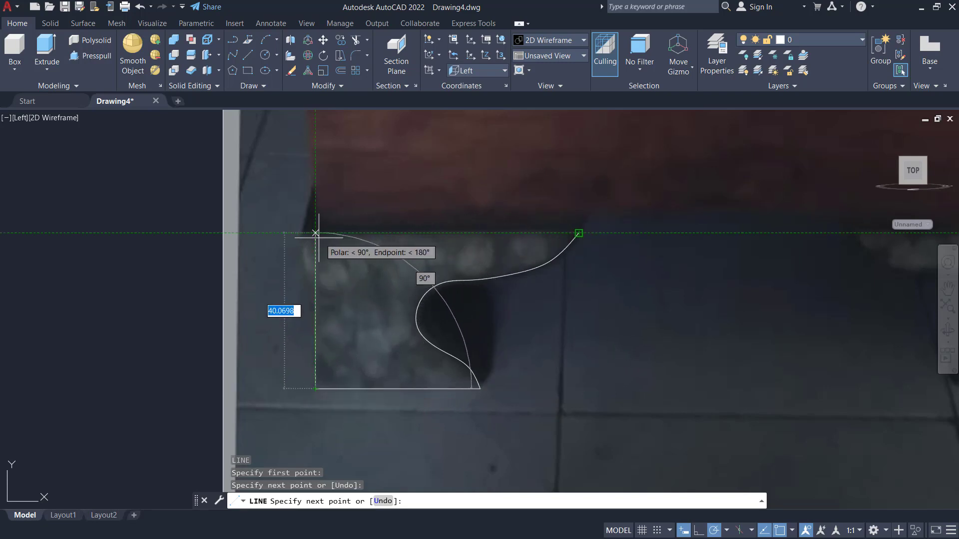
pyautogui.click(316, 232)
pyautogui.click(579, 230)
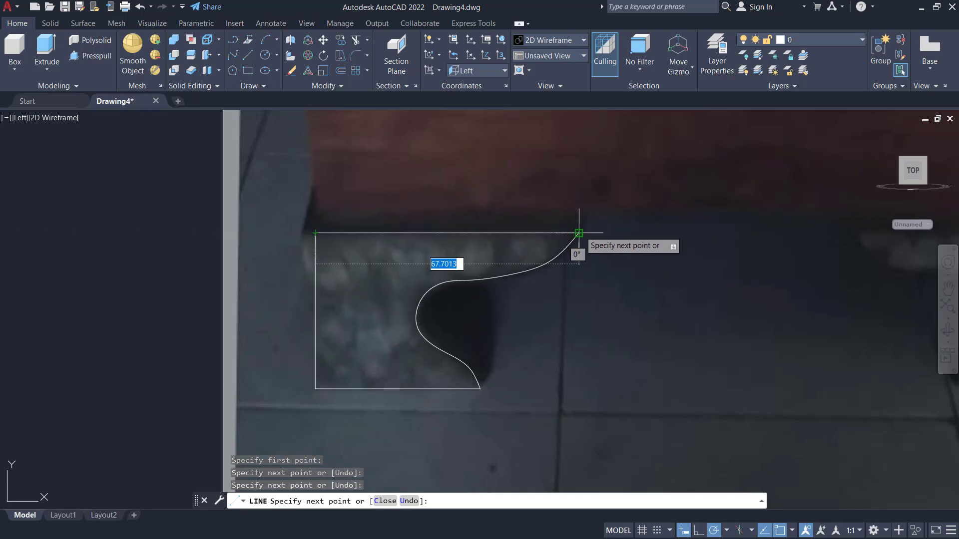
pyautogui.press('Return')
pyautogui.scroll(-5, 563, 311)
pyautogui.moveTo(563, 311)
pyautogui.mouseDown(button='middle')
pyautogui.moveTo(565, 332)
pyautogui.moveTo(530, 339)
pyautogui.mouseUp(button='middle')
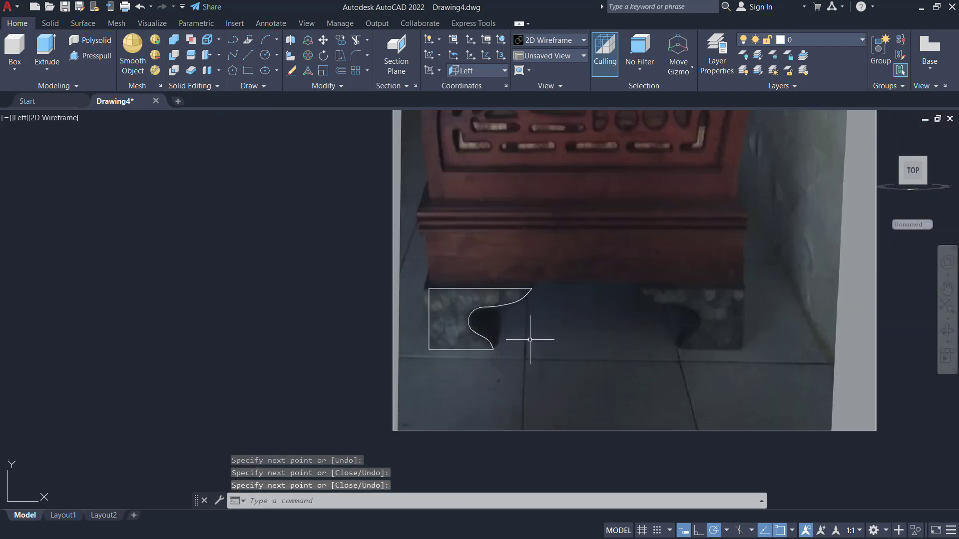
# Join the left foot's curve and three straight lines into one closed outline, leaving it deselected.
pyautogui.write('j')
pyautogui.press('Return')
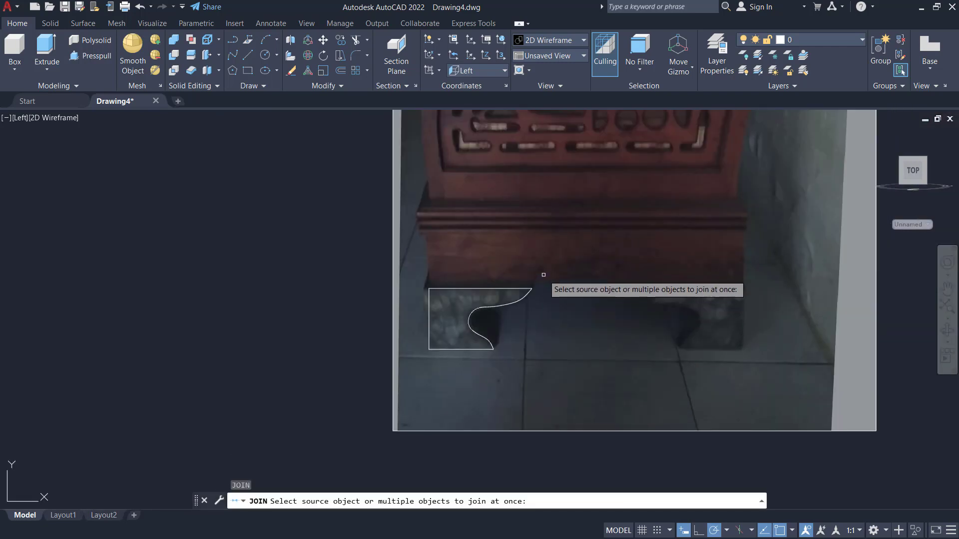
pyautogui.click(545, 270)
pyautogui.click(428, 384)
pyautogui.press('Return')
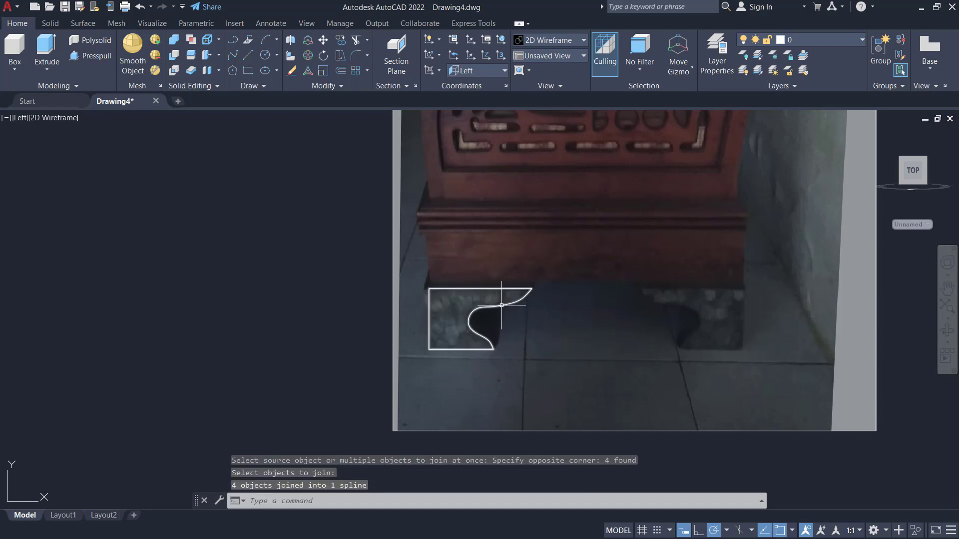
pyautogui.click(492, 332)
pyautogui.press('Escape')
# Mirror the left foot outline about a vertical line midway between the two feet, keeping the source outline.
pyautogui.moveTo(565, 332); pyautogui.dragTo(535, 335, button='middle')
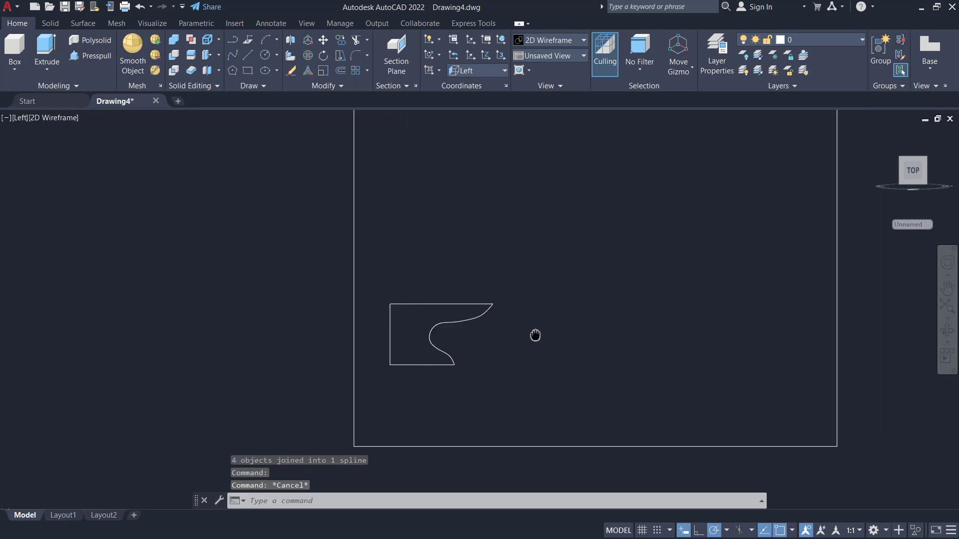
pyautogui.scroll(3, 535, 334)
pyautogui.press('Return')
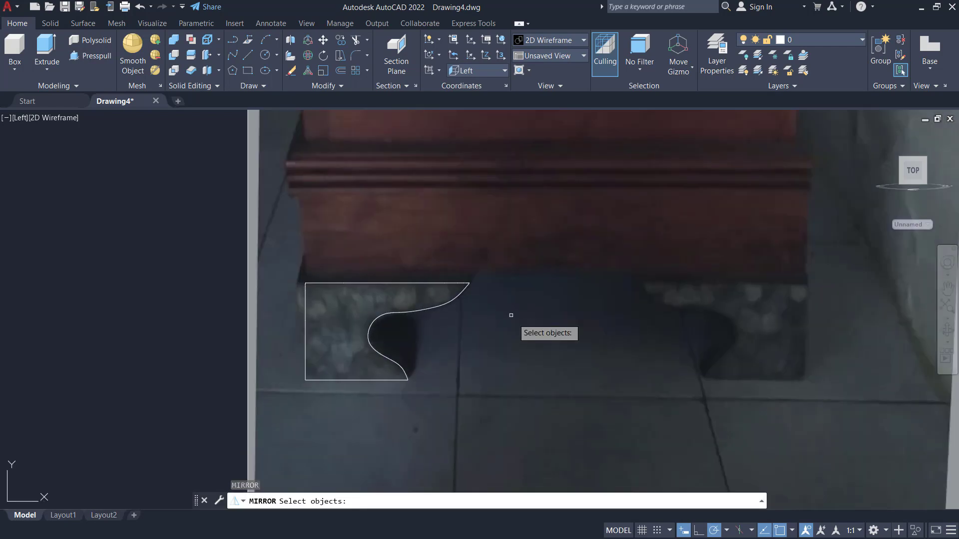
pyautogui.click(492, 262)
pyautogui.click(302, 383)
pyautogui.press('Return')
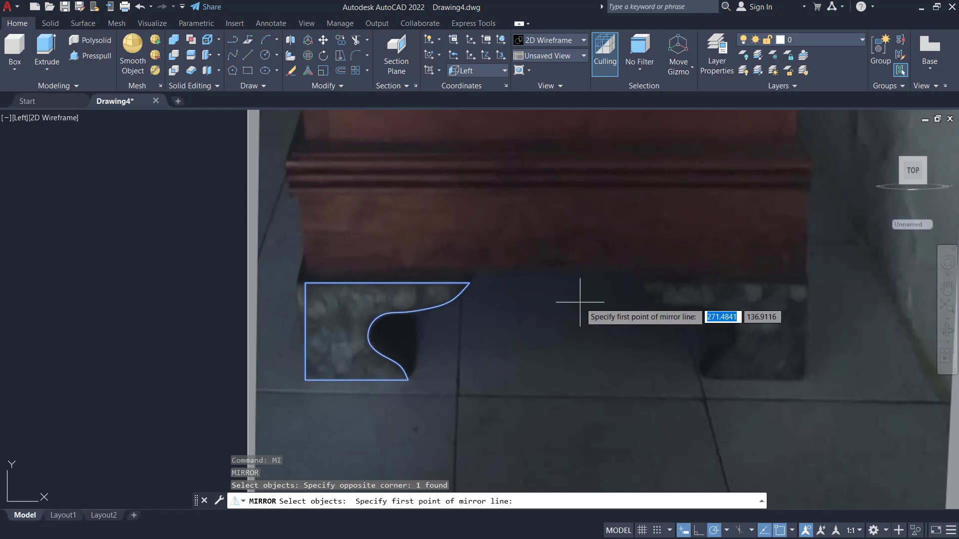
pyautogui.click(586, 300)
pyautogui.click(586, 269)
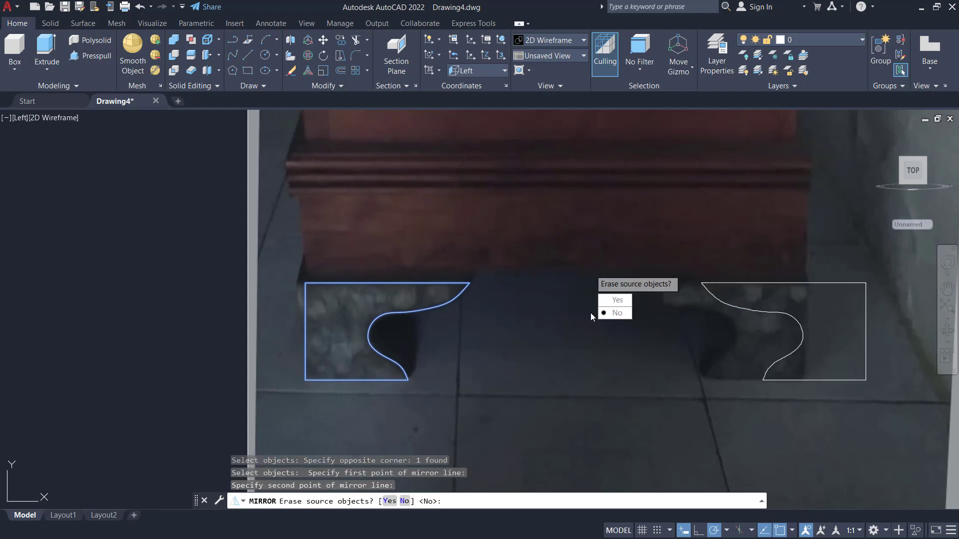
pyautogui.press('Return')
# Move the mirrored foot outline about 18 mm horizontally to the left so it covers the right foot in the photo.
pyautogui.scroll(-2, 647, 304)
pyautogui.write('m')
pyautogui.press('Return')
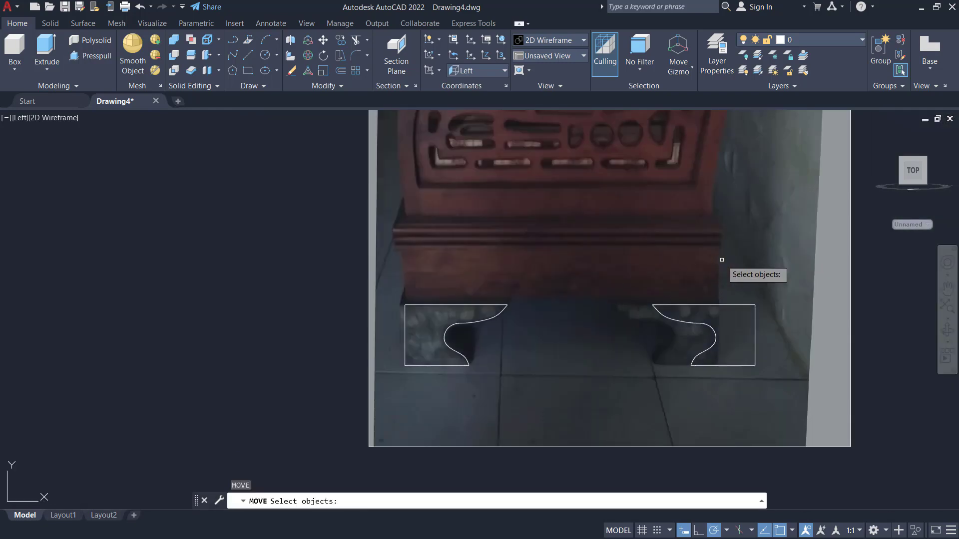
pyautogui.click(739, 265)
pyautogui.click(644, 367)
pyautogui.press('Return')
pyautogui.click(751, 247)
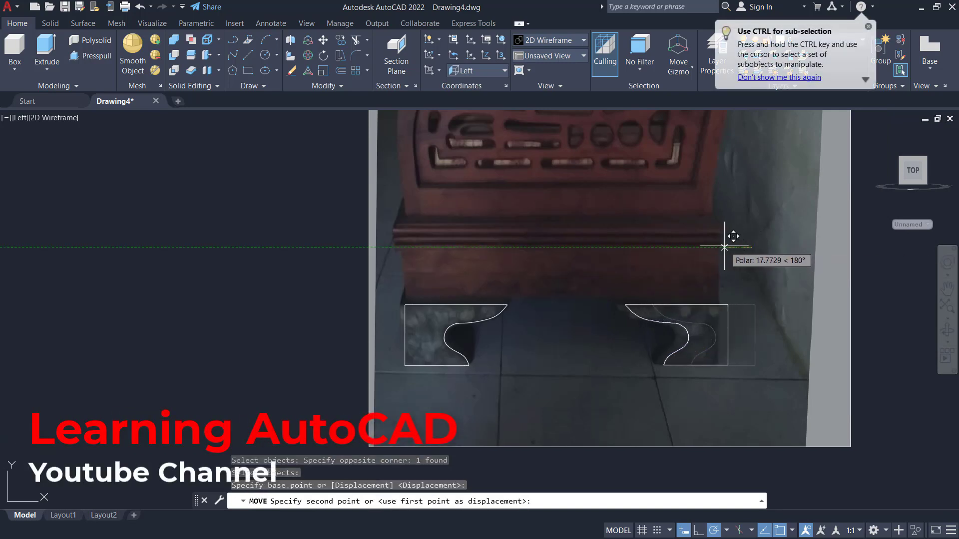
pyautogui.click(724, 247)
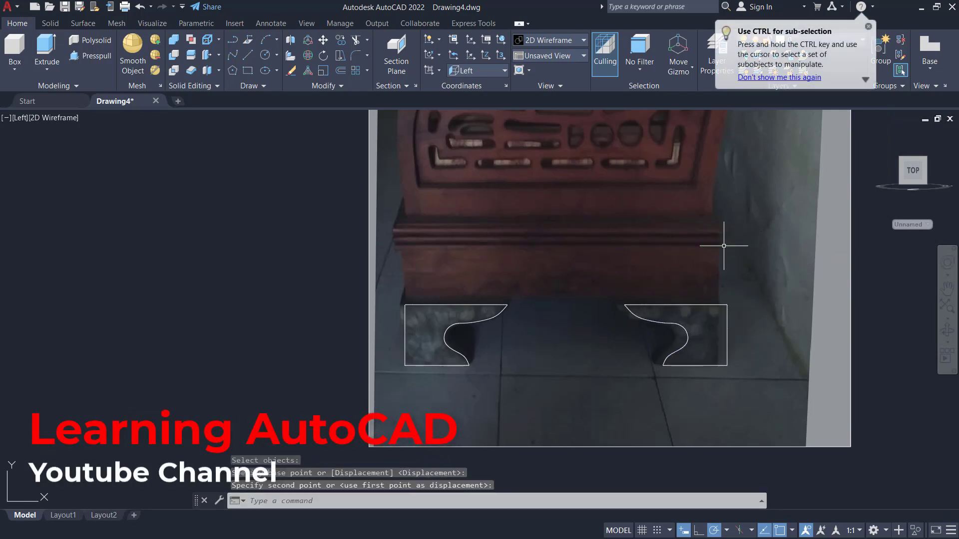
# Draw a rectangle about 200 mm wide on top of the feet, inset from their outer edges, to trace the bench's base panel.
pyautogui.scroll(-2, 587, 314)
pyautogui.moveTo(585, 300); pyautogui.dragTo(585, 323, button='middle')
pyautogui.scroll(2, 468, 339)
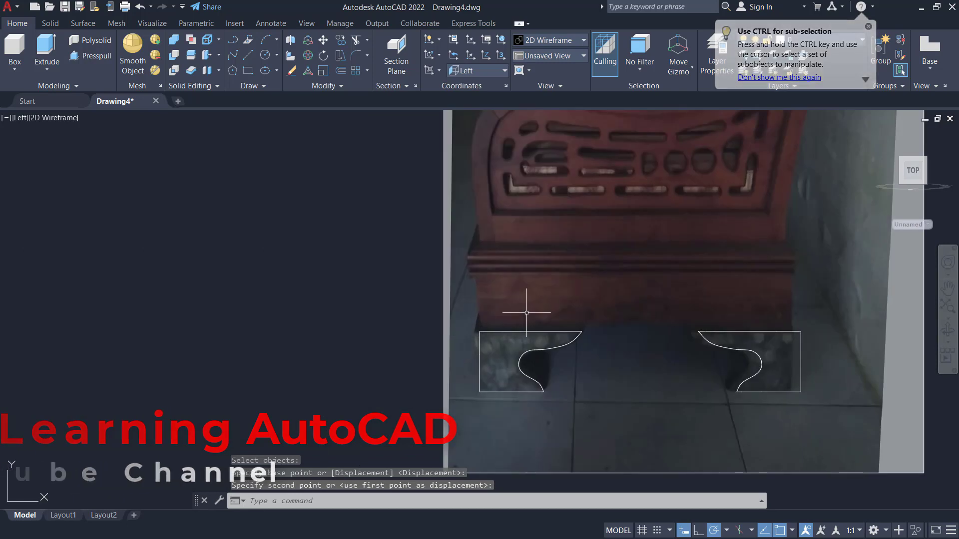
pyautogui.moveTo(521, 315); pyautogui.dragTo(516, 337, button='middle')
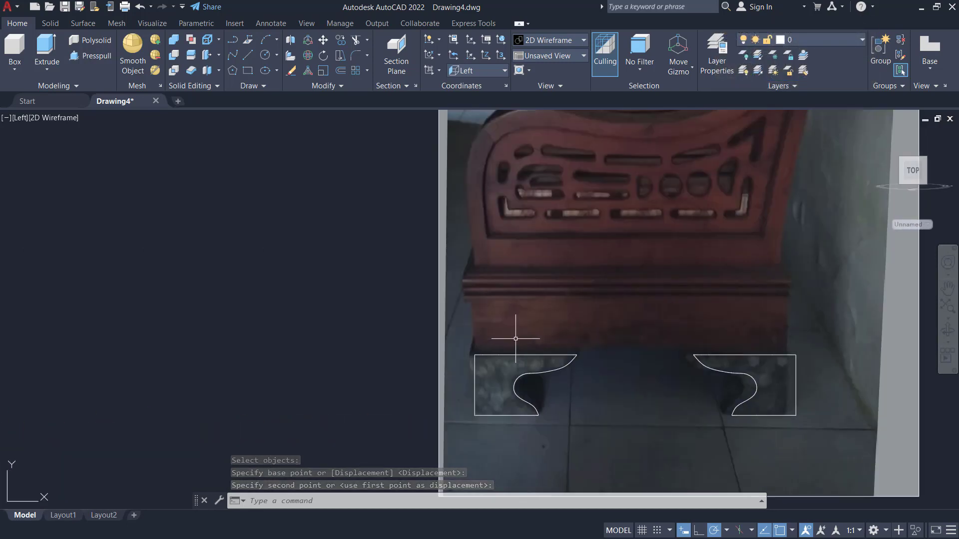
pyautogui.write('rec')
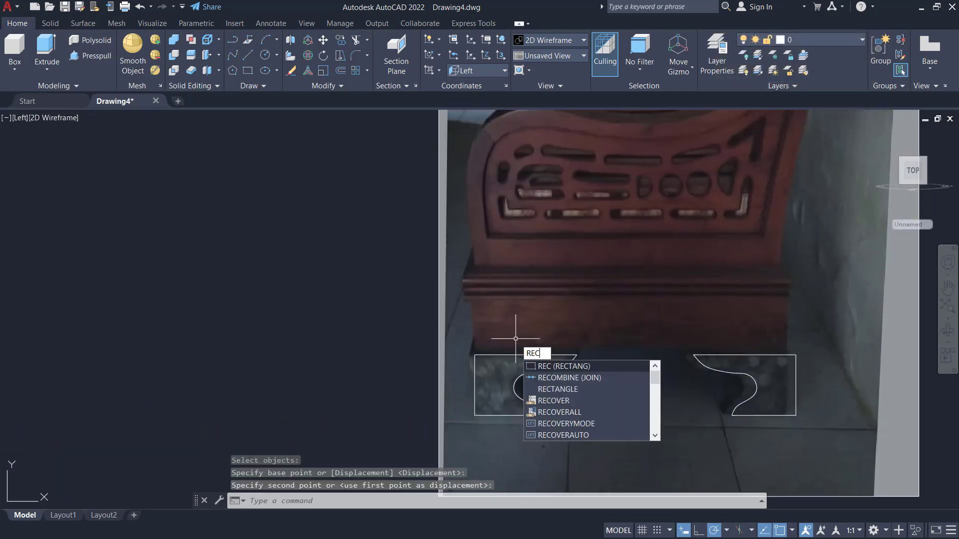
pyautogui.press('Return')
pyautogui.scroll(2, 495, 339)
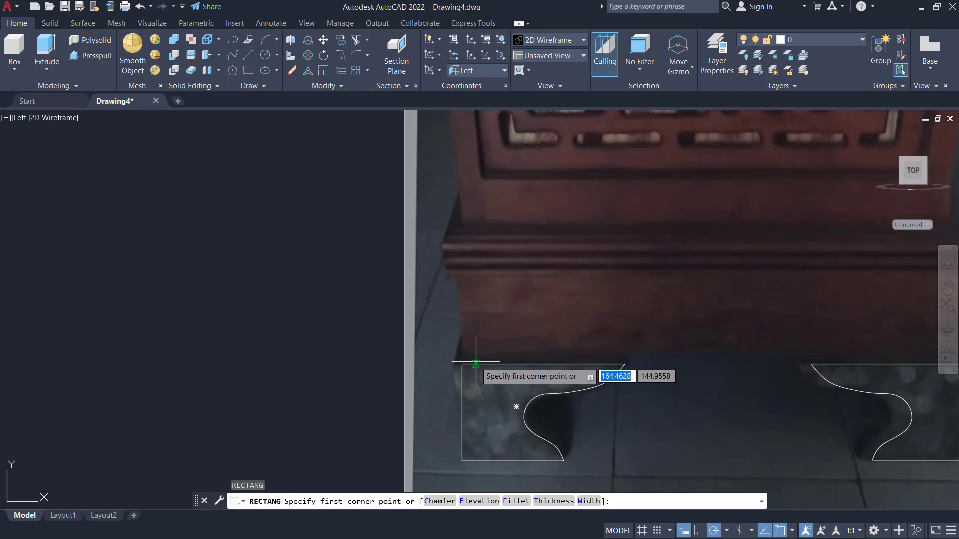
pyautogui.scroll(3, 470, 362)
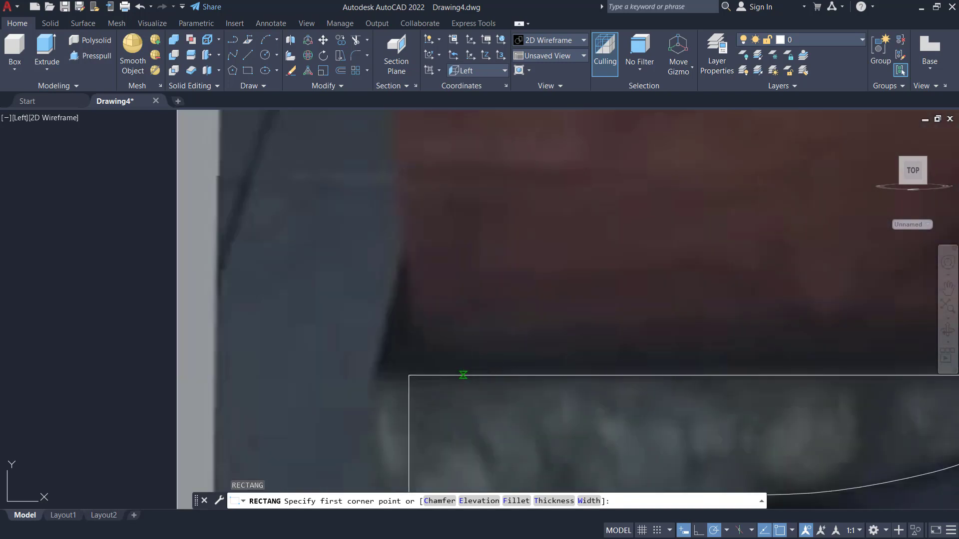
pyautogui.click(460, 375)
pyautogui.scroll(-5, 584, 288)
pyautogui.scroll(2, 665, 290)
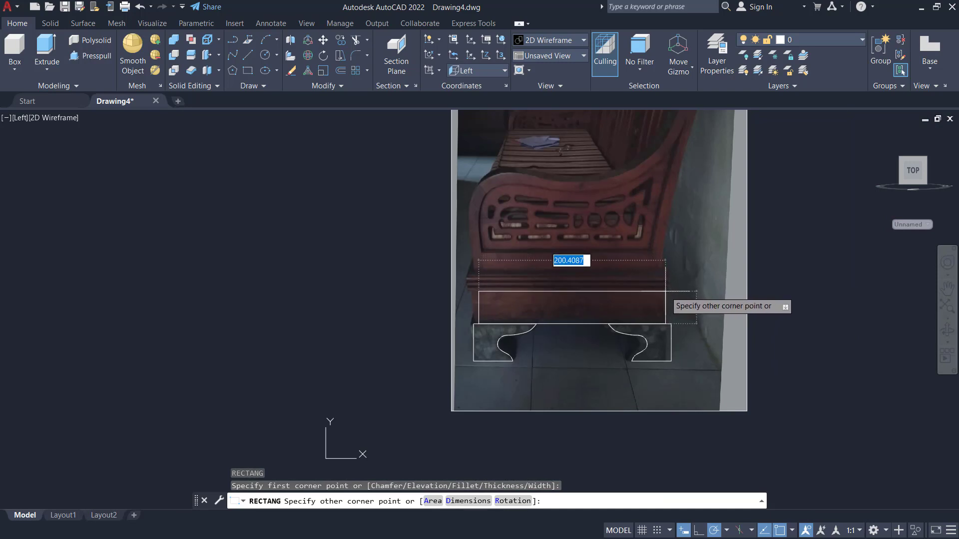
pyautogui.click(666, 324)
pyautogui.scroll(4, 457, 298)
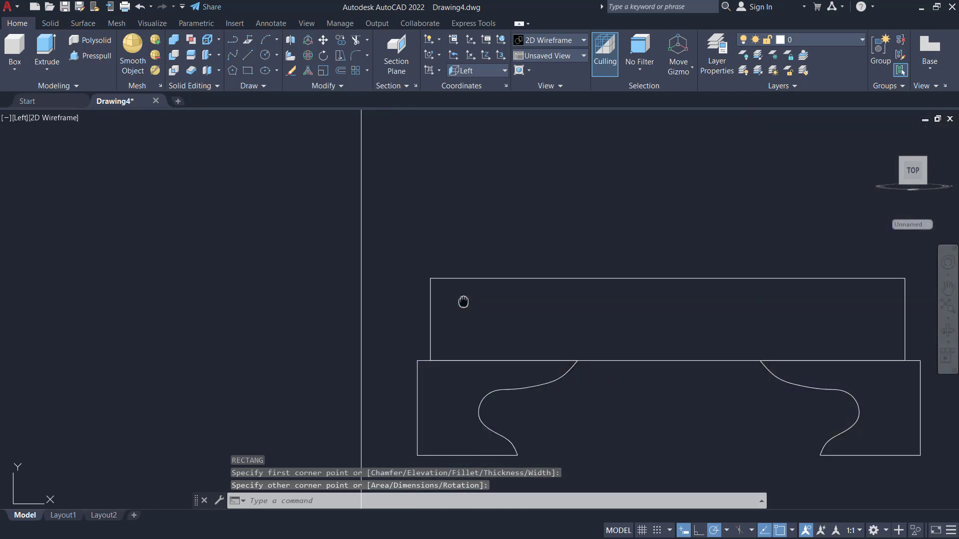
pyautogui.press('Return')
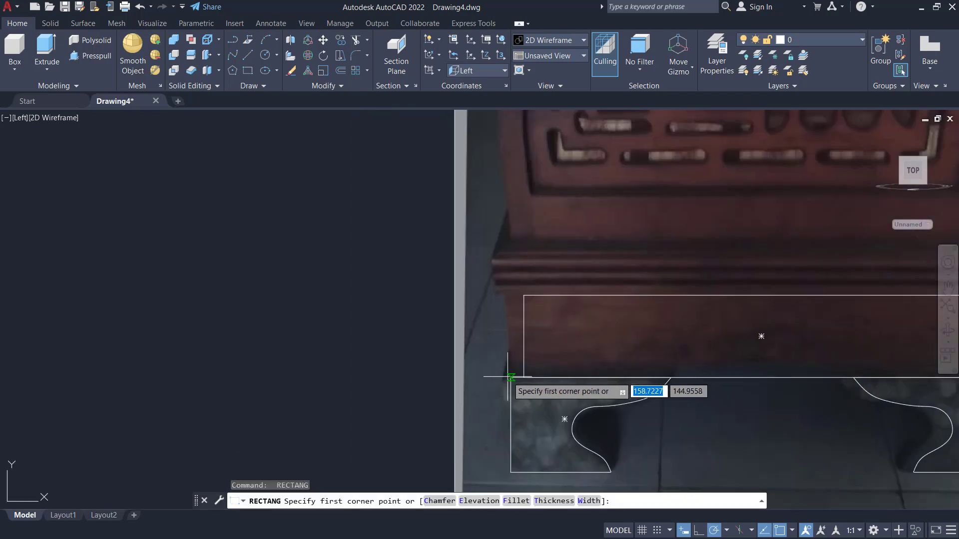
pyautogui.scroll(3, 508, 377)
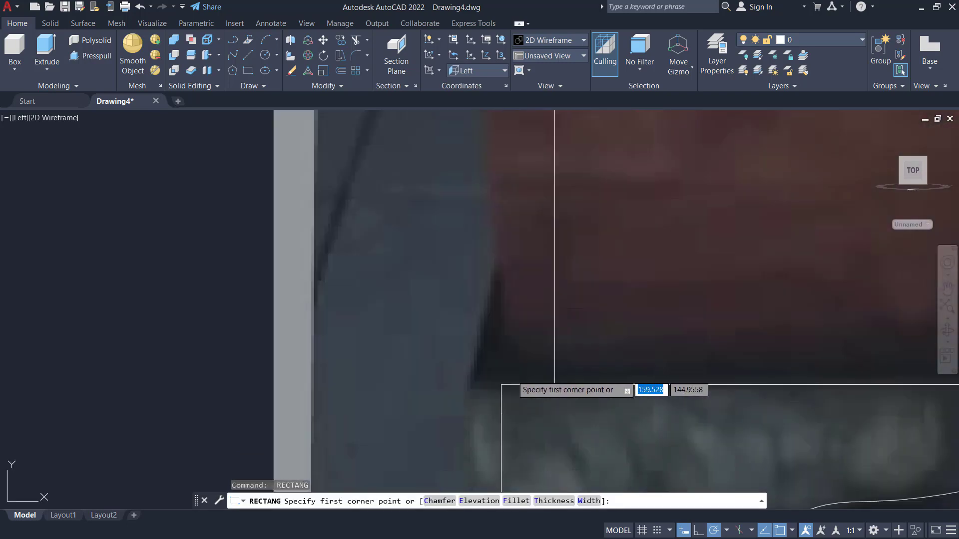
pyautogui.press('Escape')
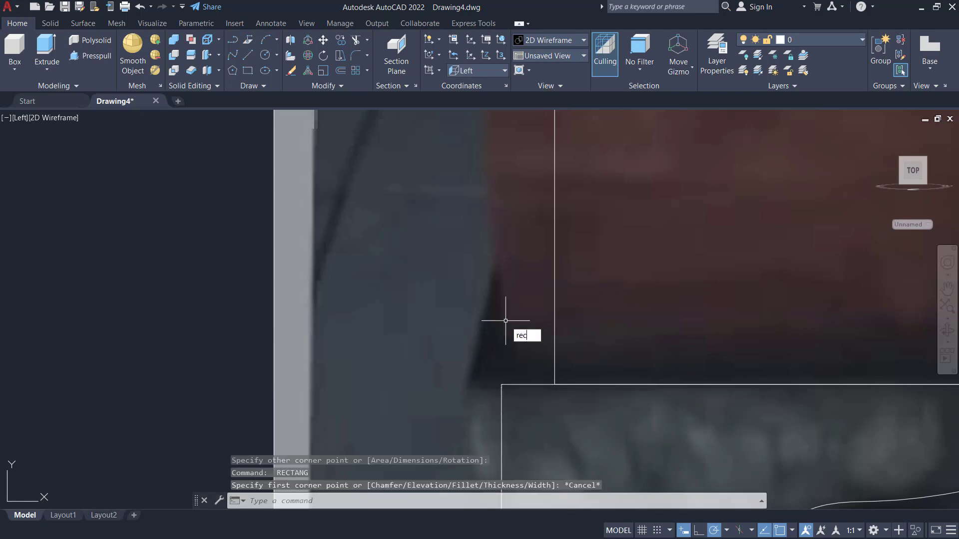
# Draw a thin rectangle about 212 mm wide and 4.6 mm high on top of the base panel, aligned with the feet's outer edges.
pyautogui.write('rec')
pyautogui.press('Return')
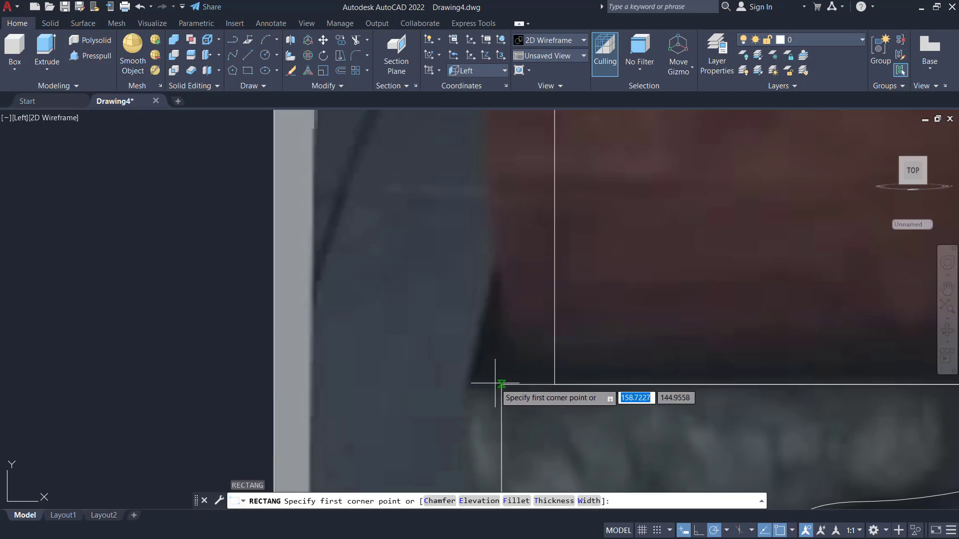
pyautogui.scroll(-3, 501, 384)
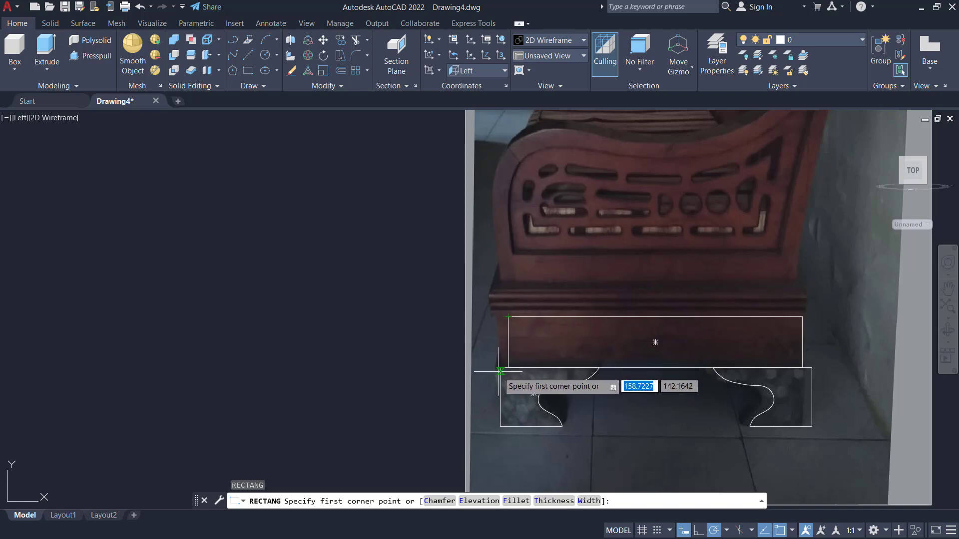
pyautogui.click(501, 317)
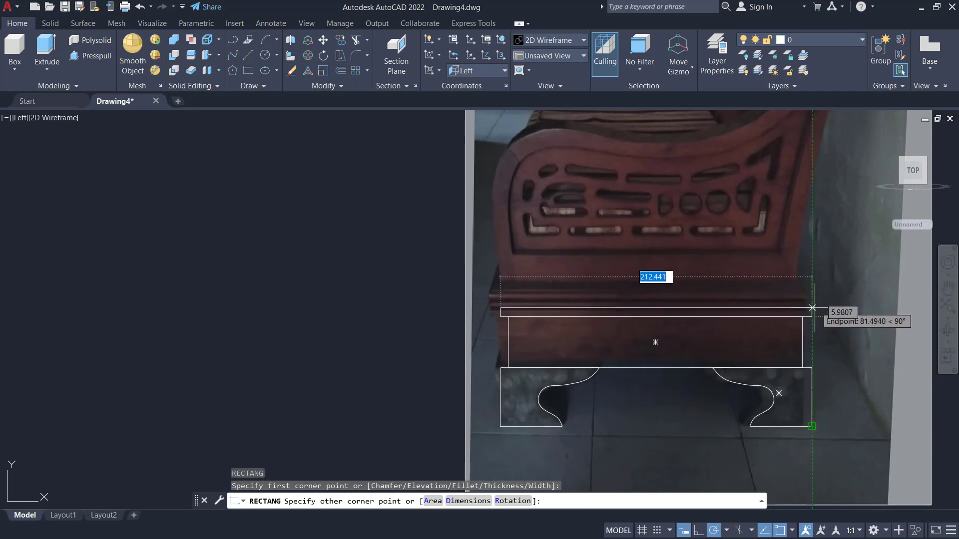
pyautogui.click(812, 308)
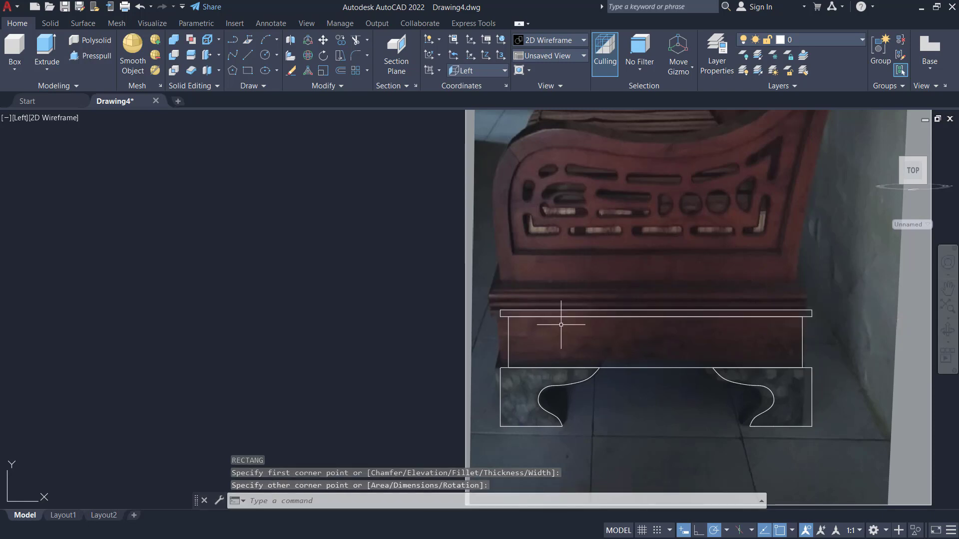
# Copy the thin moulding rectangle twice upward from its lower-left corner, stacking the copies directly on top of each other.
pyautogui.write('ct o')
pyautogui.press('Return')
pyautogui.scroll(2, 516, 310)
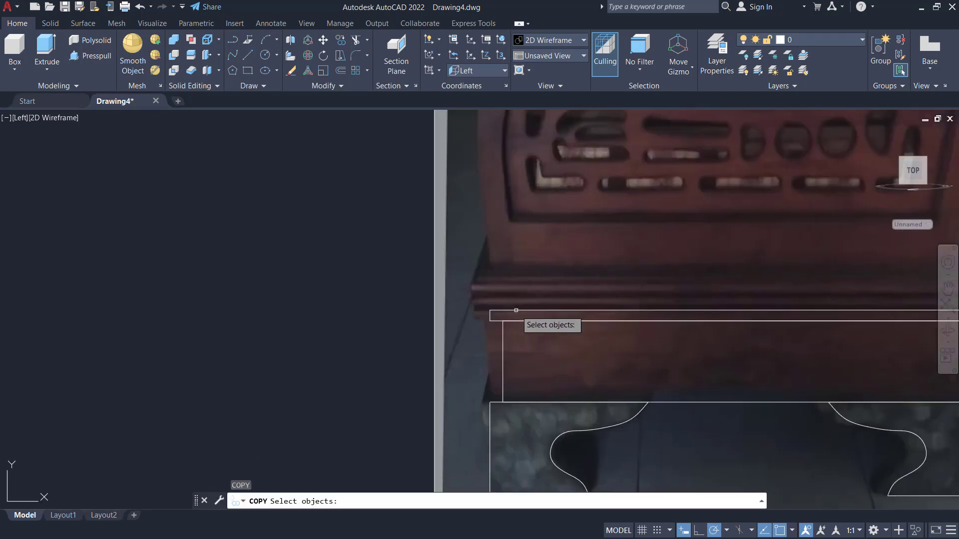
pyautogui.click(516, 310)
pyautogui.scroll(4, 470, 353)
pyautogui.press('Return')
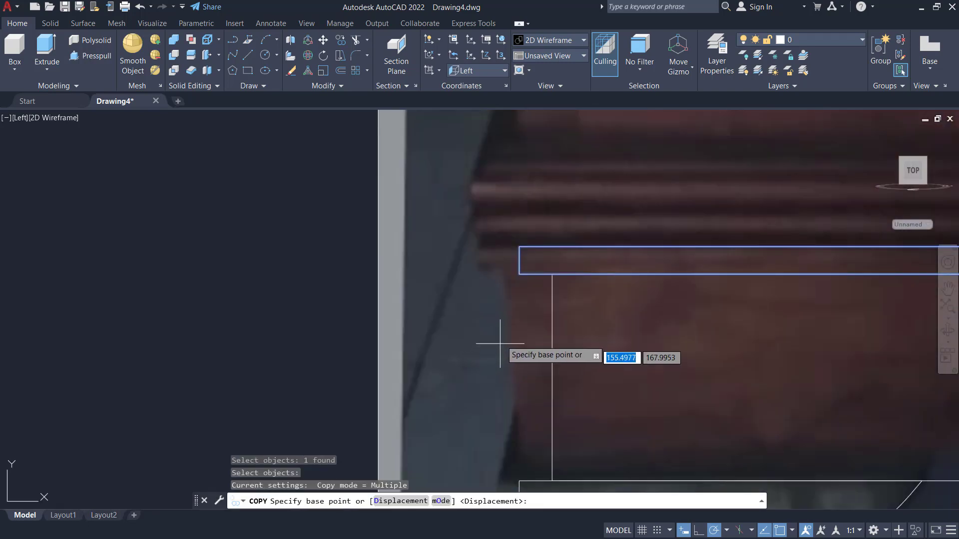
pyautogui.click(520, 274)
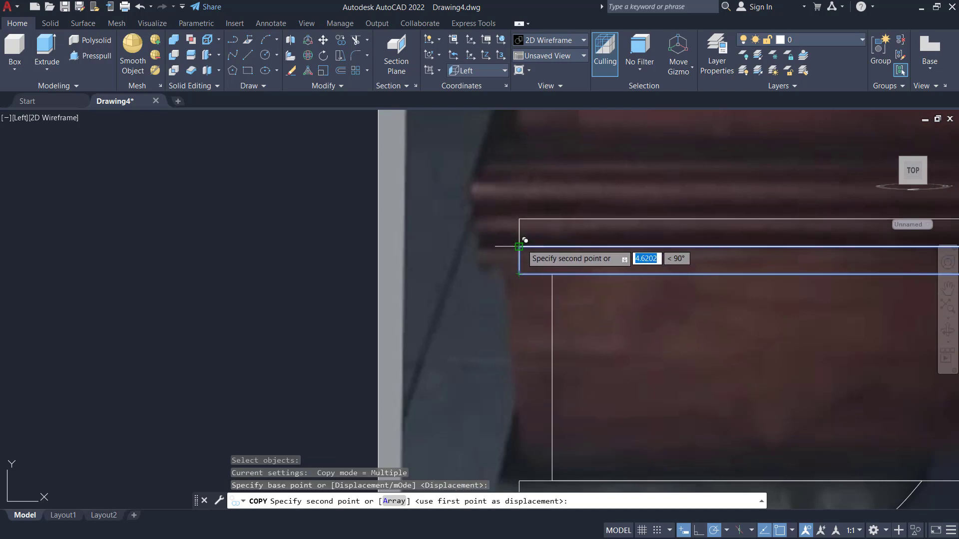
pyautogui.click(520, 210)
pyautogui.scroll(-5, 584, 259)
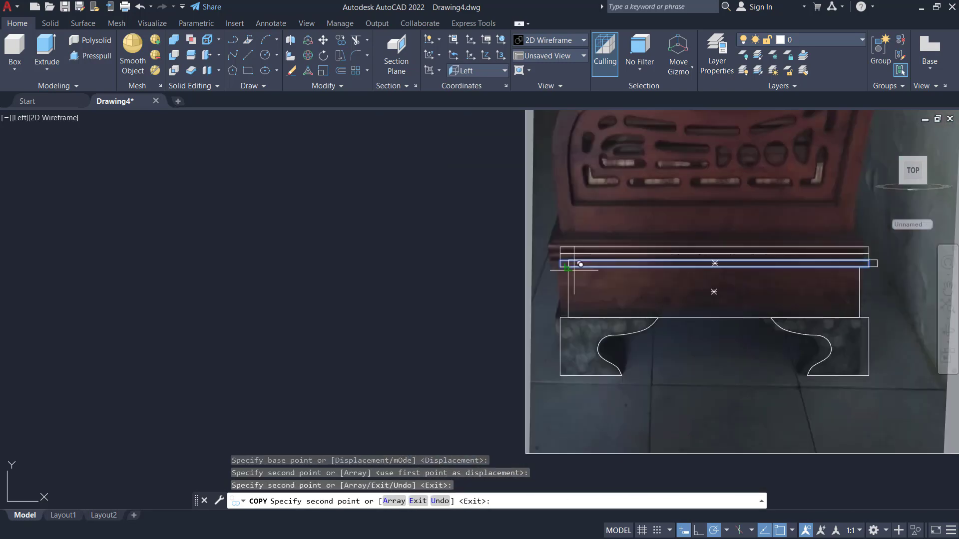
pyautogui.press('Return')
# Draw a short vertical line up from the top moulding's upper edge, in line with the base panel's left side.
pyautogui.scroll(3, 593, 289)
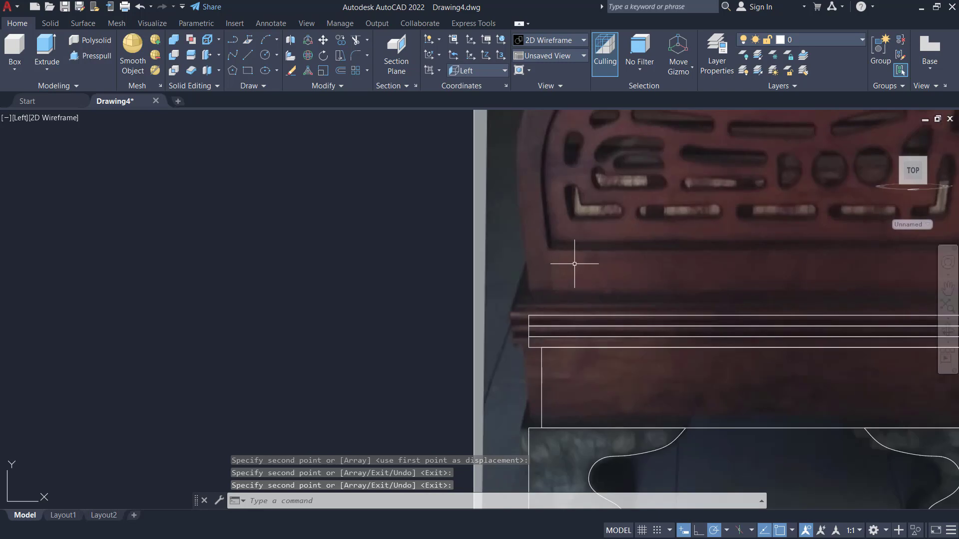
pyautogui.write('l')
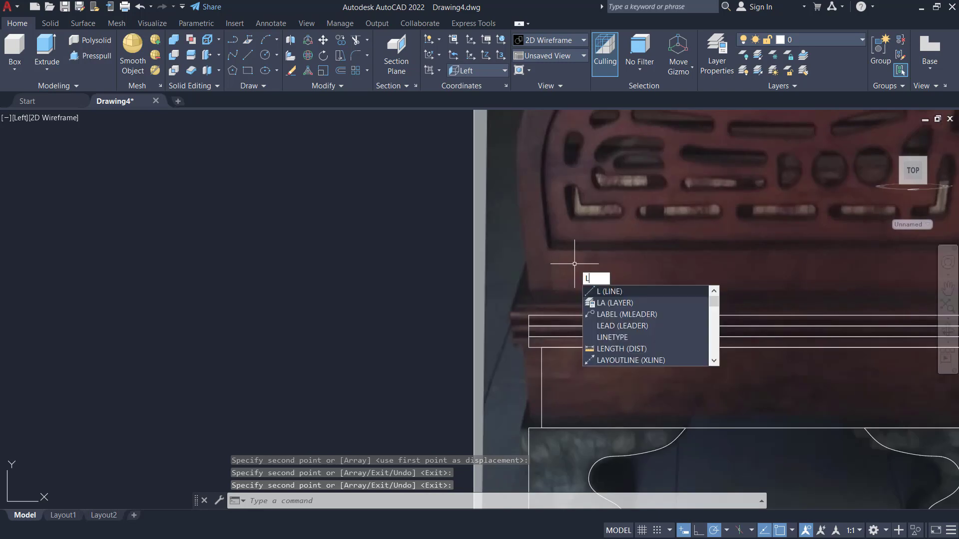
pyautogui.press('Return')
pyautogui.scroll(4, 563, 280)
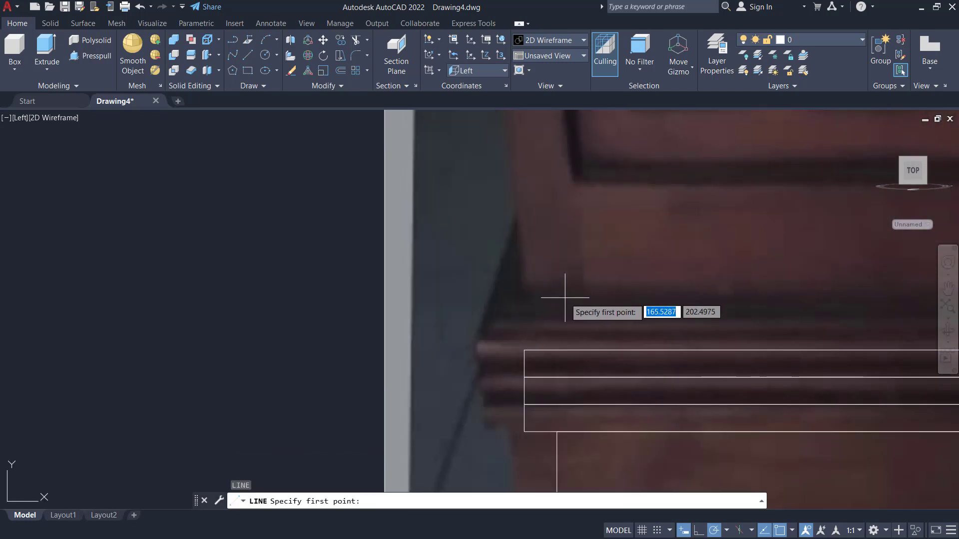
pyautogui.click(557, 350)
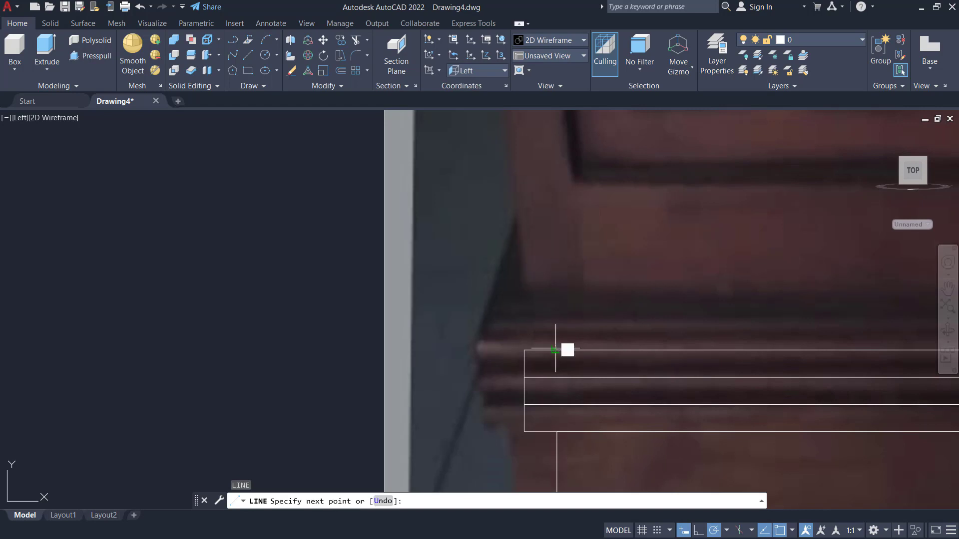
pyautogui.click(555, 286)
pyautogui.press('Return')
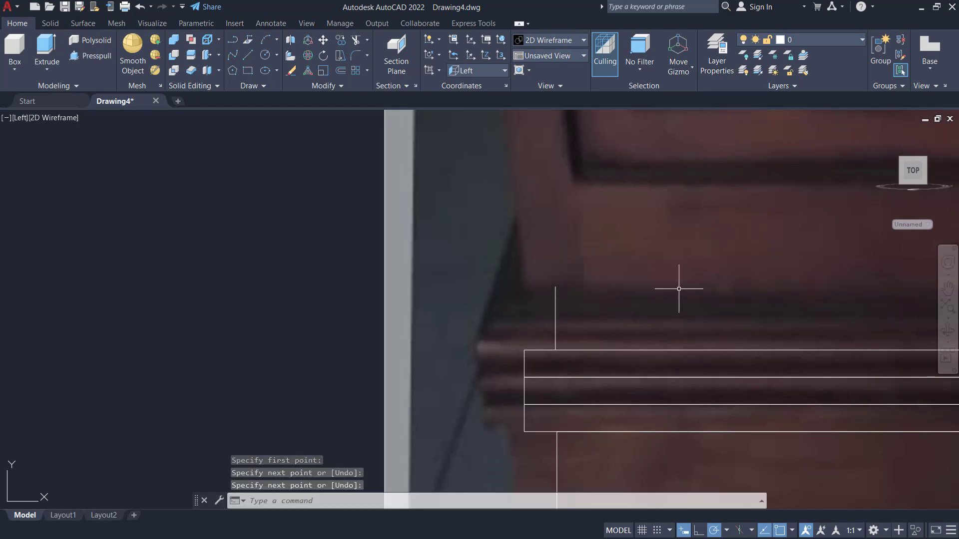
# Mirror the short vertical line above the mouldings about their vertical centre line to the opposite side, keeping the original.
pyautogui.scroll(-4, 712, 289)
pyautogui.press('Return')
pyautogui.click(563, 303)
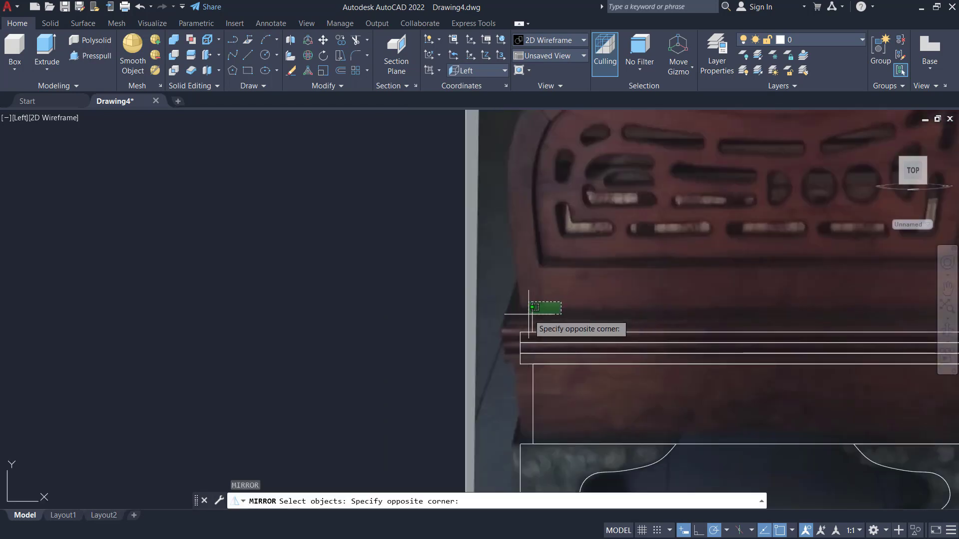
pyautogui.click(522, 315)
pyautogui.scroll(-2, 670, 292)
pyautogui.moveTo(672, 292); pyautogui.dragTo(606, 298, button='middle')
pyautogui.press('Return')
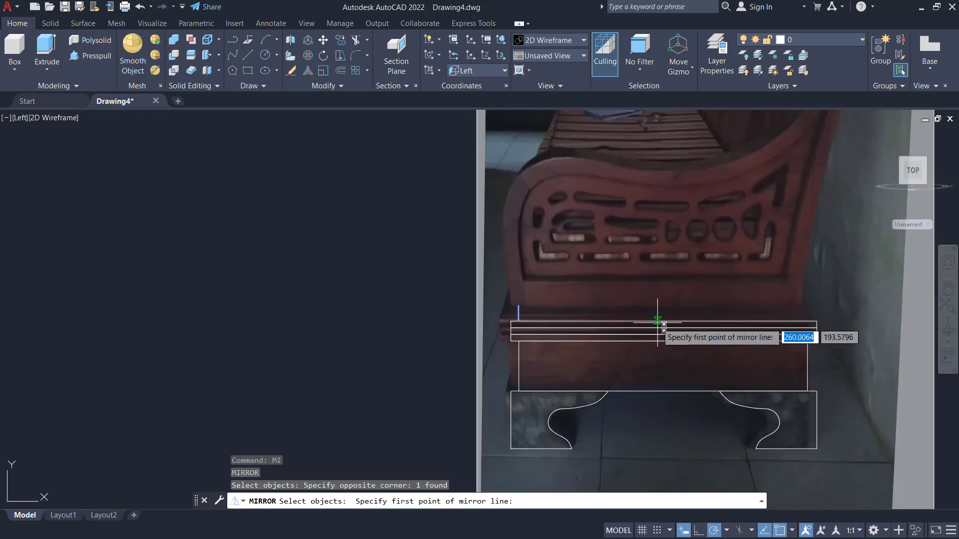
pyautogui.click(663, 325)
pyautogui.click(664, 285)
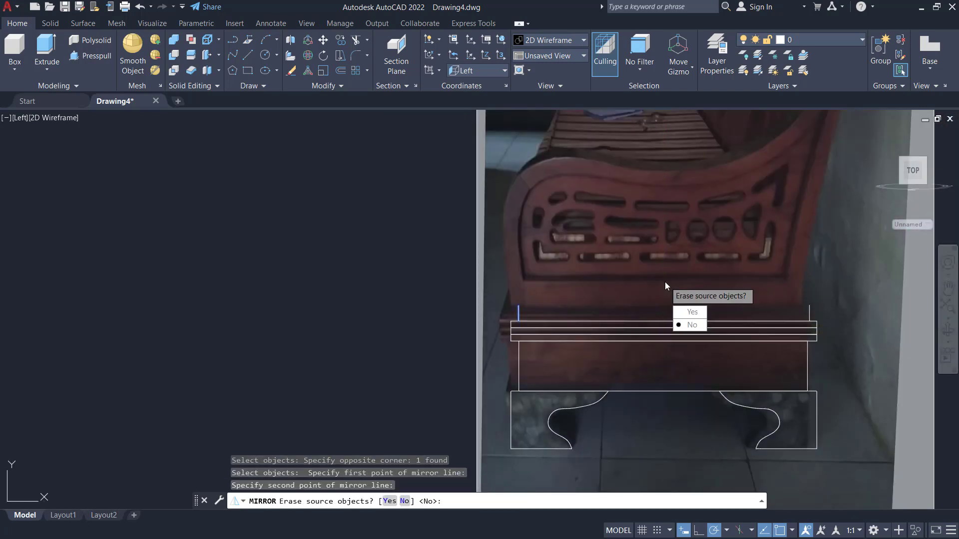
pyautogui.press('Return')
# Start a fit-point spline at the left short line's upper end, tracing the side panel's front edge and rounded upper corner.
pyautogui.scroll(4, 577, 295)
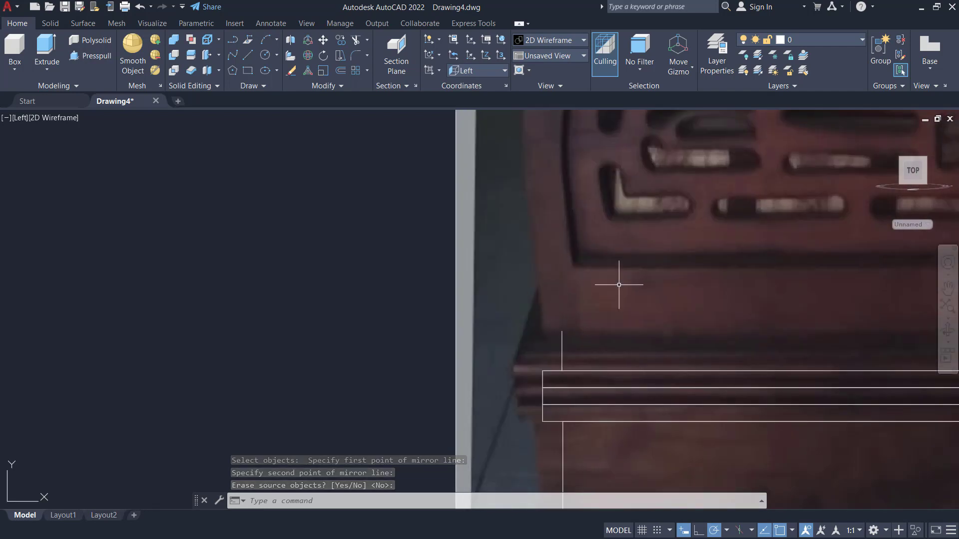
pyautogui.write('spl')
pyautogui.press('Return')
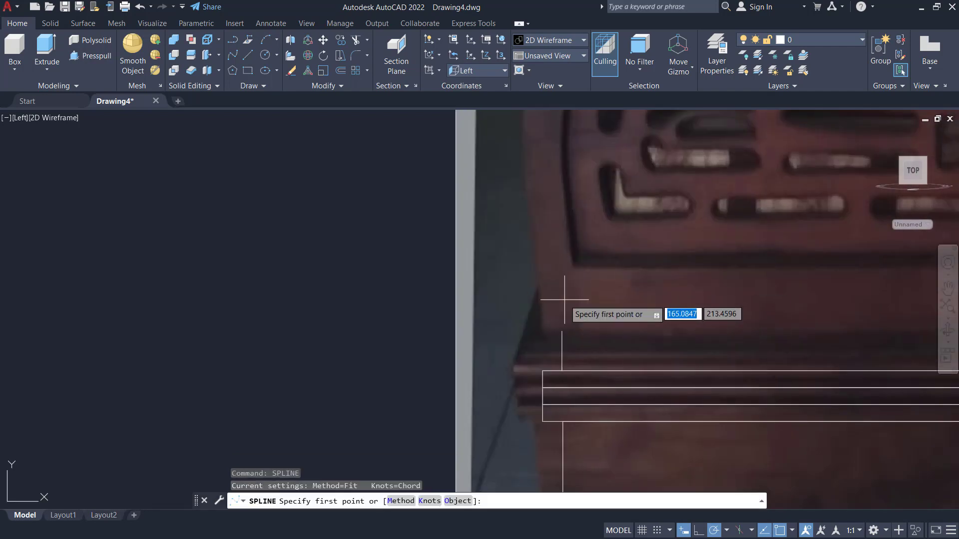
pyautogui.click(561, 330)
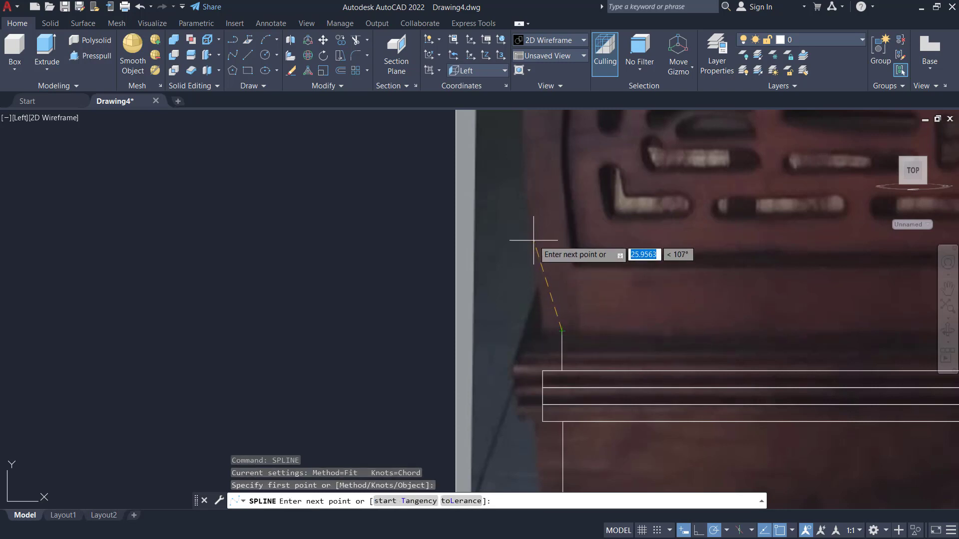
pyautogui.click(527, 184)
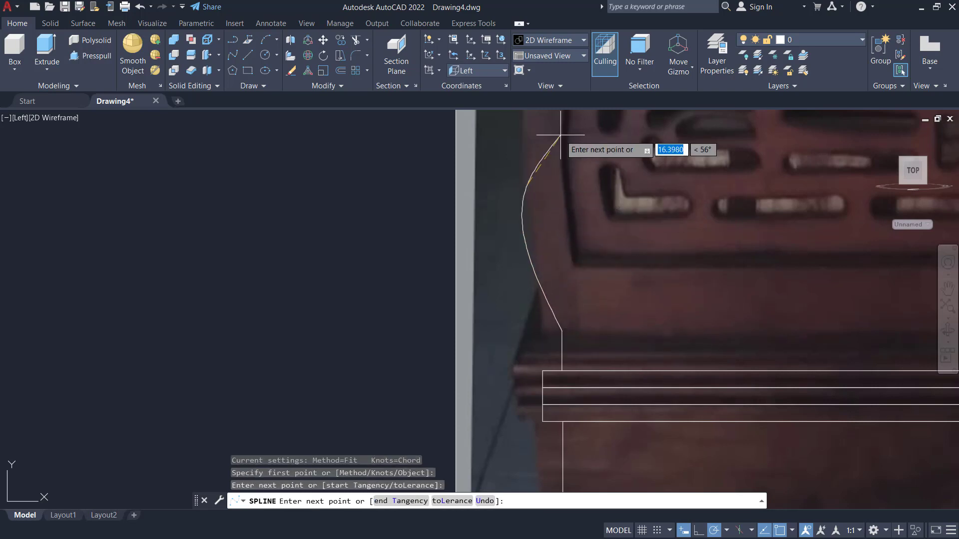
pyautogui.scroll(-2, 561, 134)
pyautogui.moveTo(550, 130); pyautogui.dragTo(546, 286, button='middle')
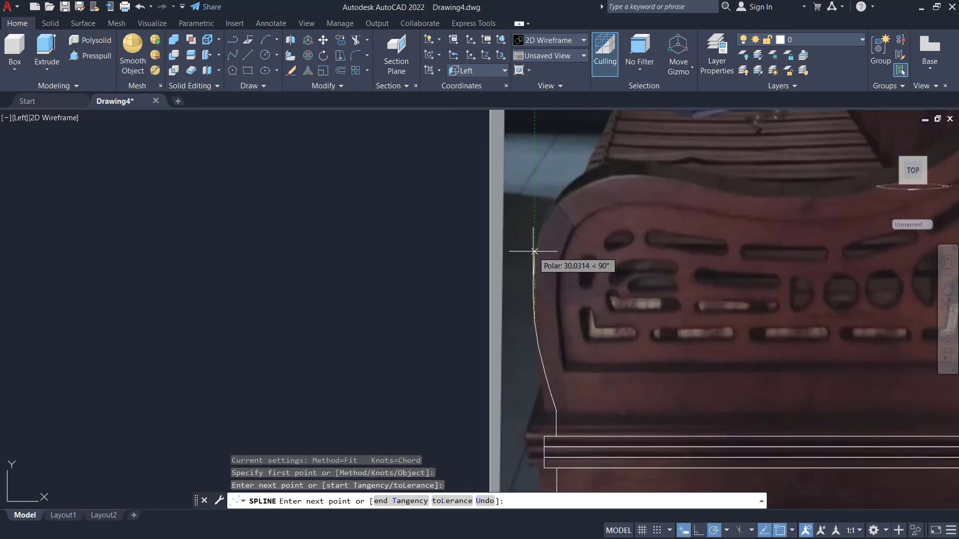
pyautogui.scroll(3, 533, 252)
pyautogui.click(533, 261)
pyautogui.moveTo(610, 157); pyautogui.dragTo(545, 256, button='middle')
pyautogui.click(535, 248)
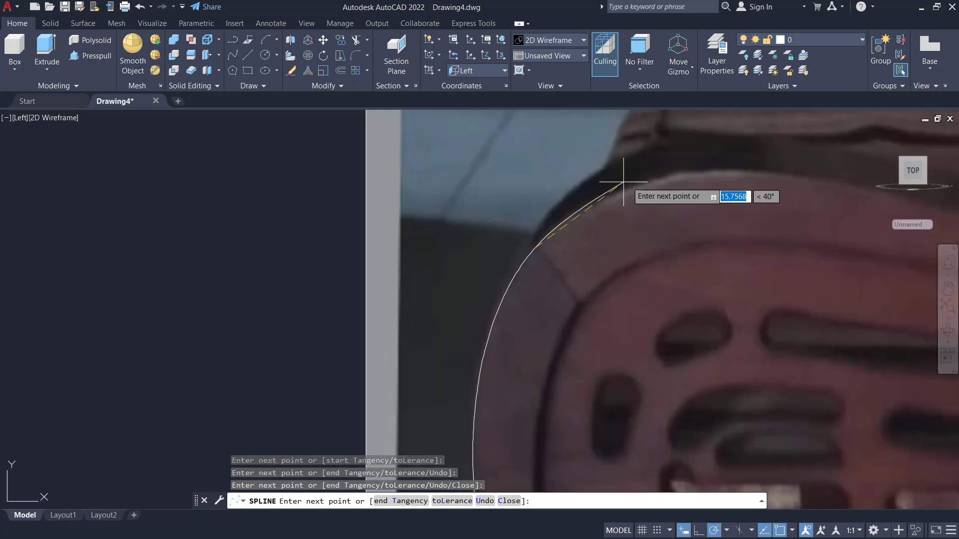
pyautogui.click(659, 179)
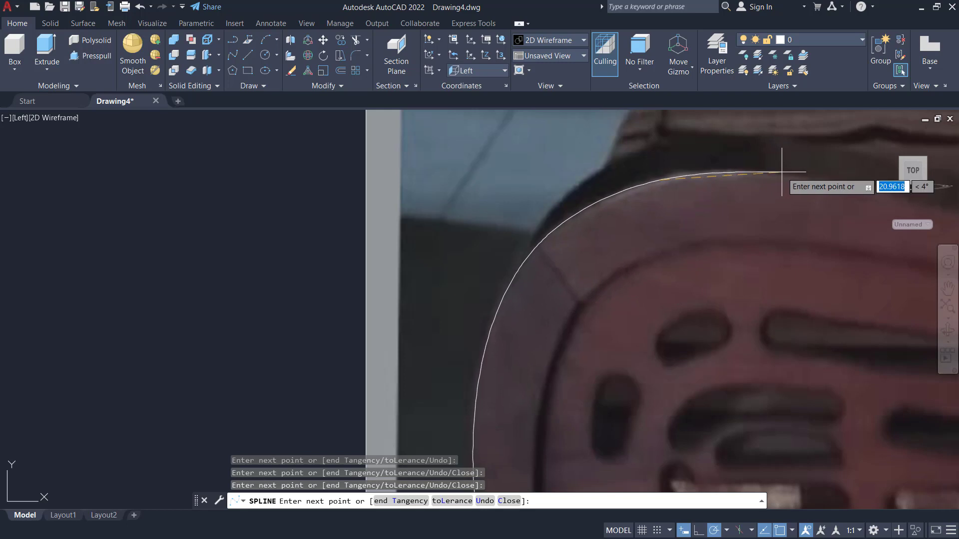
# Continue the outline spline along the armrest's dipping upper edge and up the curve into the backrest.
pyautogui.scroll(2, 782, 172)
pyautogui.scroll(-3, 785, 200)
pyautogui.moveTo(781, 225); pyautogui.dragTo(594, 265, button='middle')
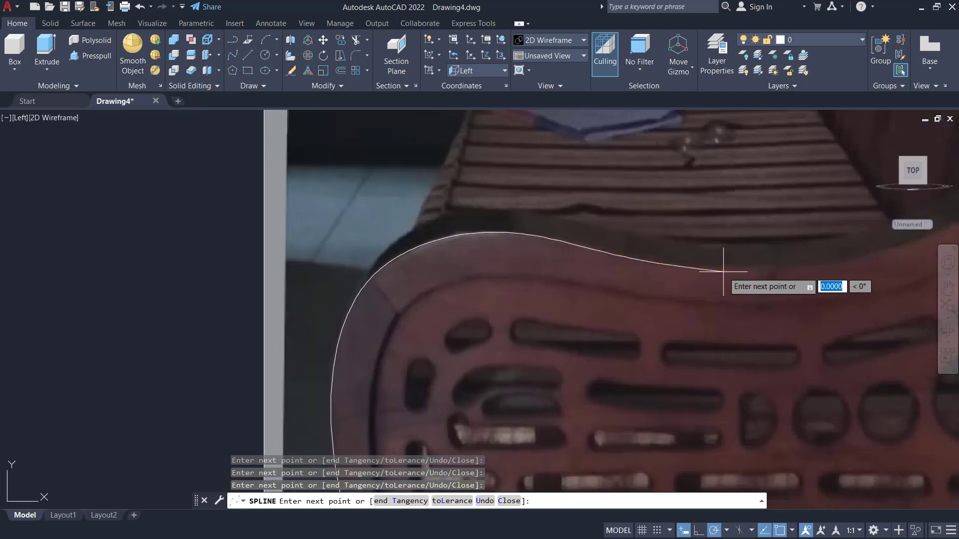
pyautogui.moveTo(778, 274); pyautogui.dragTo(523, 319, button='middle')
pyautogui.click(602, 307)
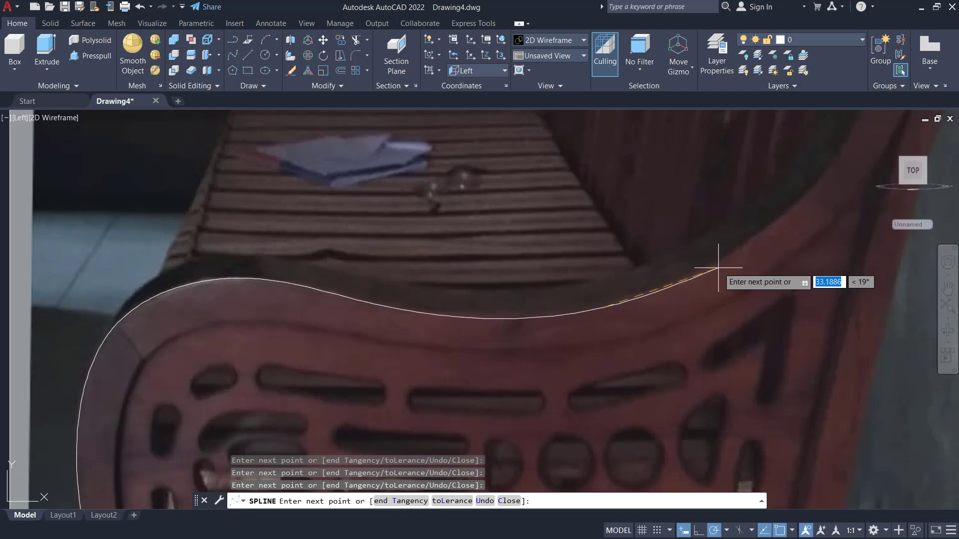
pyautogui.click(744, 257)
pyautogui.moveTo(744, 257); pyautogui.dragTo(509, 362, button='middle')
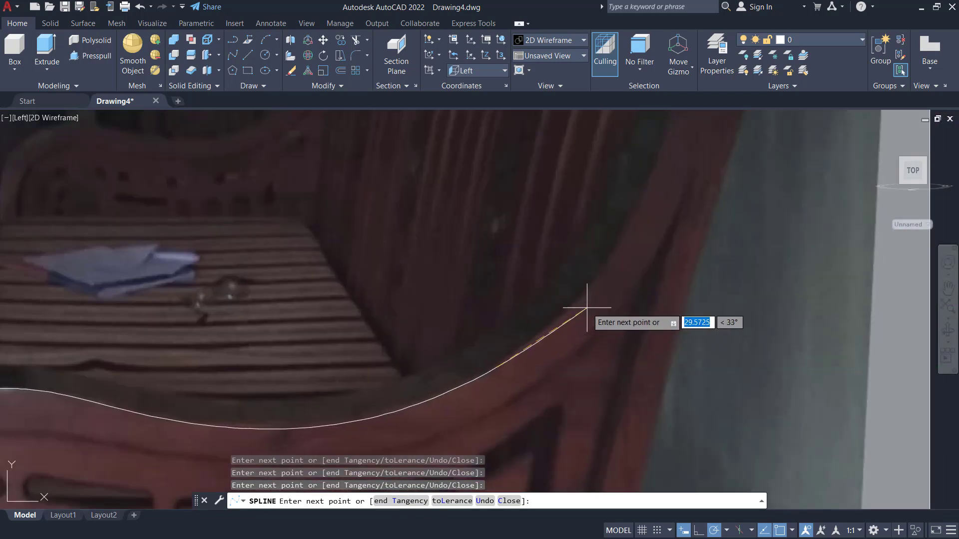
pyautogui.moveTo(589, 289)
pyautogui.mouseDown(button='middle')
pyautogui.moveTo(544, 338)
pyautogui.moveTo(504, 360)
pyautogui.mouseUp(button='middle')
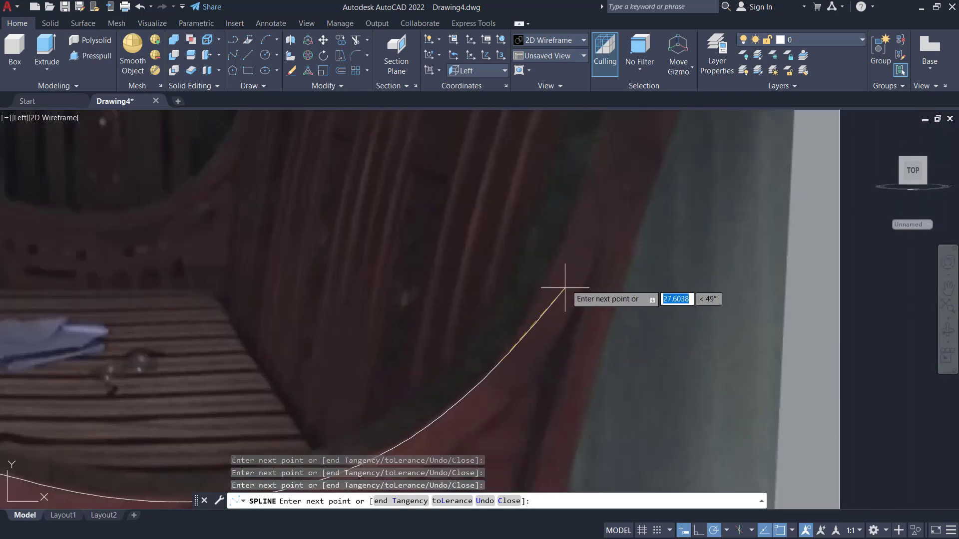
# Continue the outline spline up the backrest's front edge and around the rolled tip at its top.
pyautogui.scroll(-4, 572, 229)
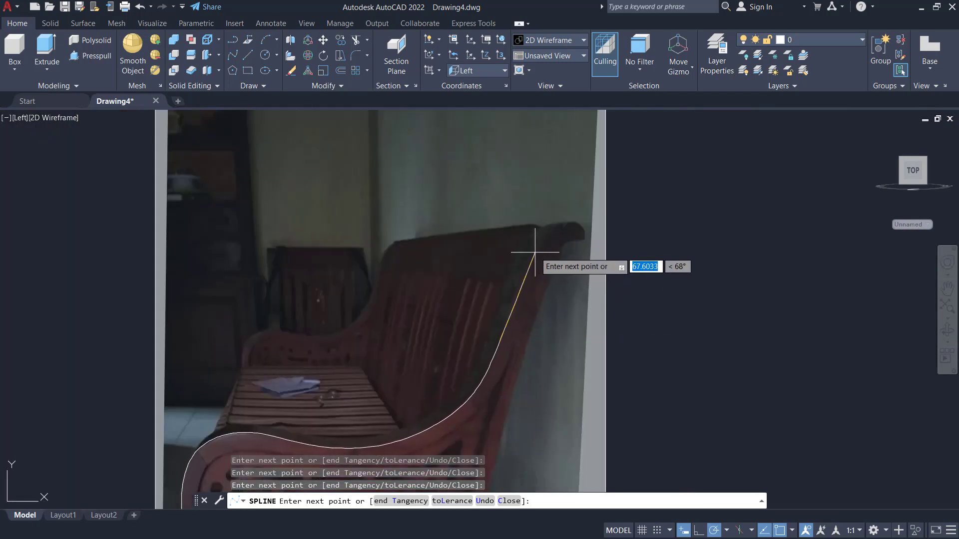
pyautogui.click(539, 253)
pyautogui.scroll(4, 561, 226)
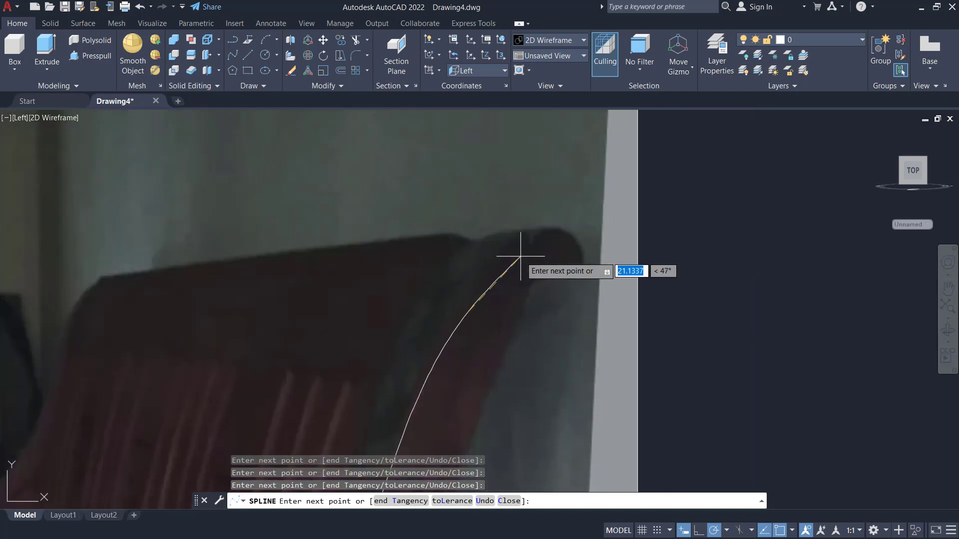
pyautogui.click(515, 240)
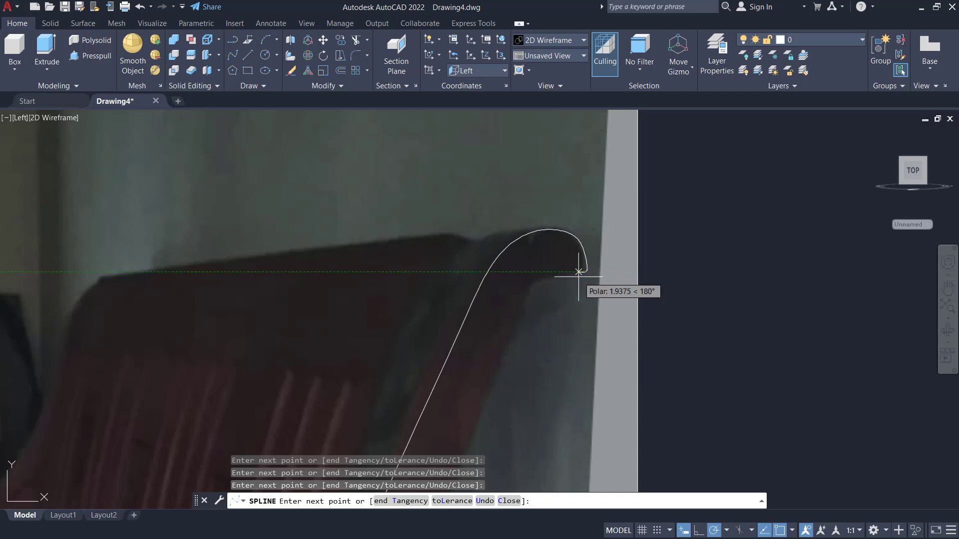
pyautogui.scroll(3, 577, 282)
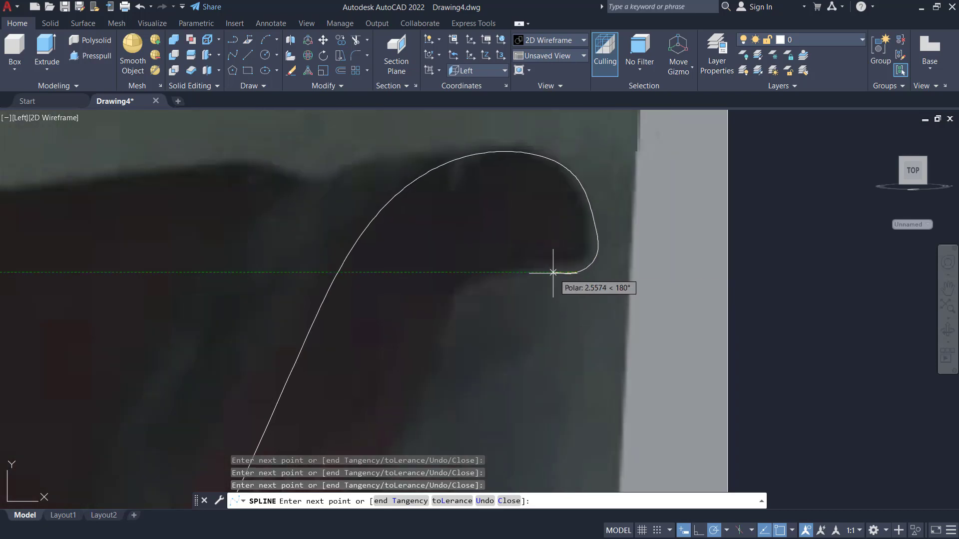
pyautogui.click(502, 264)
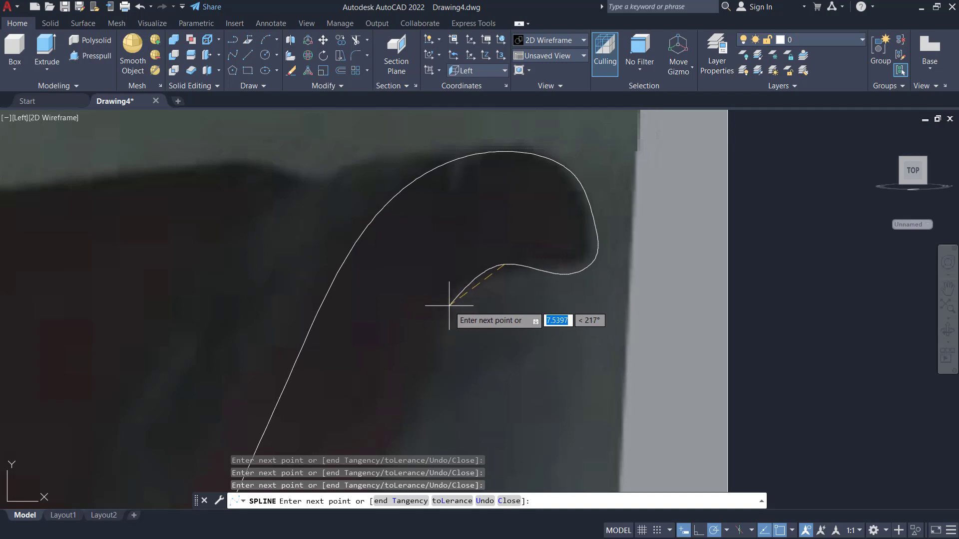
# Trace the backrest's rear edge down to the mirrored short line's upper end and finish the outline spline.
pyautogui.scroll(-5, 449, 305)
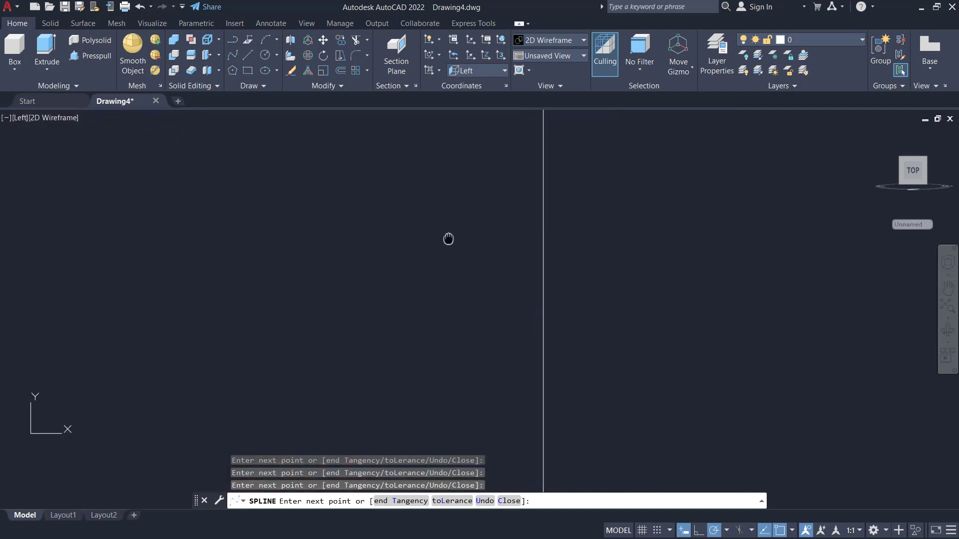
pyautogui.scroll(4, 464, 144)
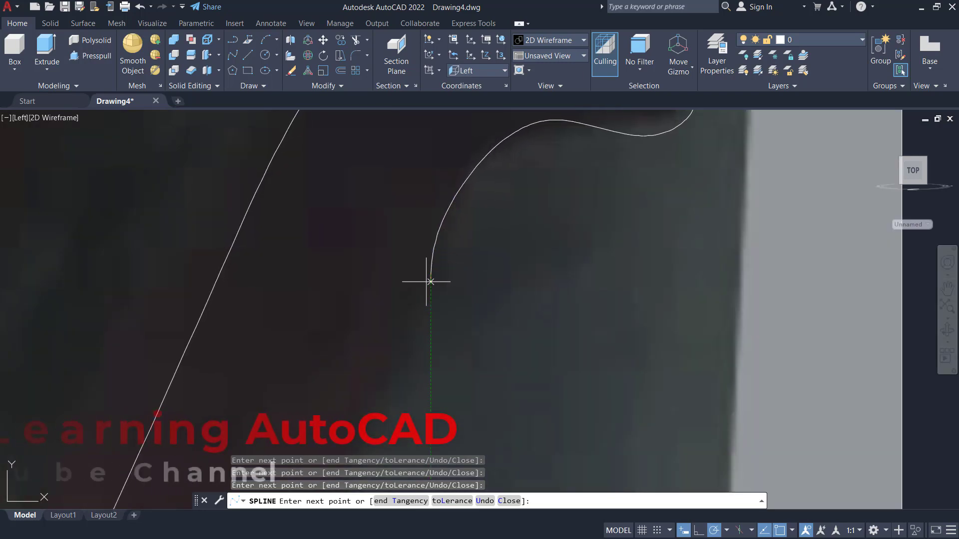
pyautogui.scroll(-3, 397, 364)
pyautogui.scroll(4, 424, 215)
pyautogui.scroll(-5, 380, 303)
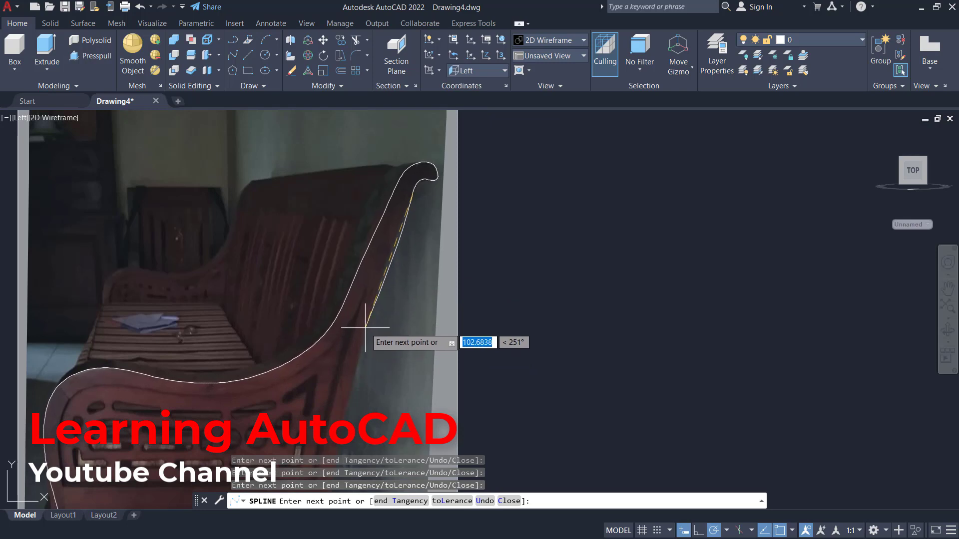
pyautogui.moveTo(364, 387); pyautogui.dragTo(378, 264, button='middle')
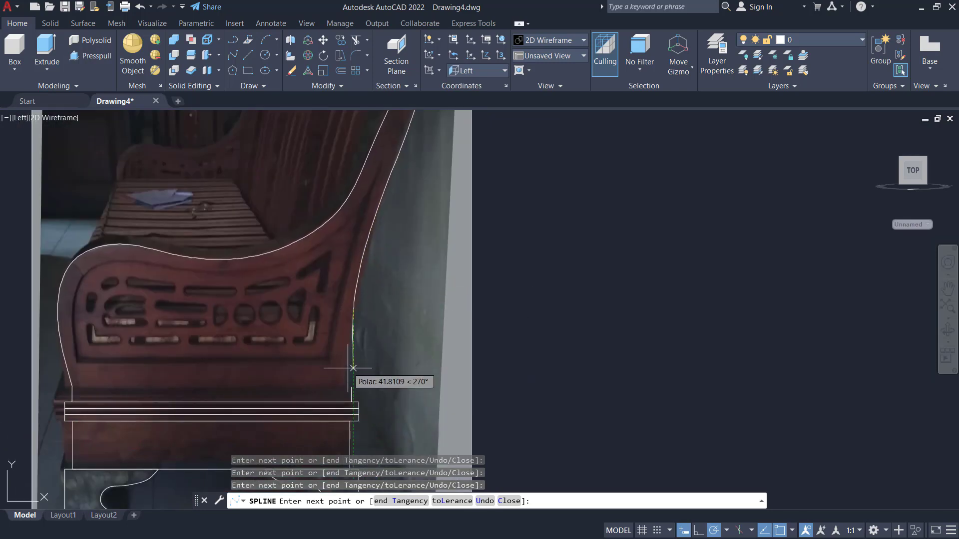
pyautogui.scroll(5, 346, 373)
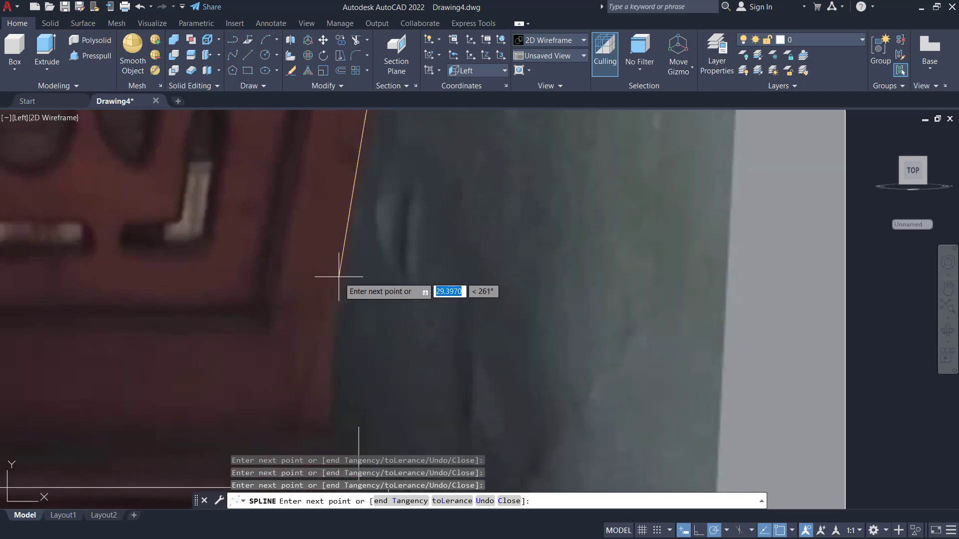
pyautogui.click(360, 429)
pyautogui.press('Return')
pyautogui.scroll(-2, 462, 344)
pyautogui.scroll(-5, 463, 344)
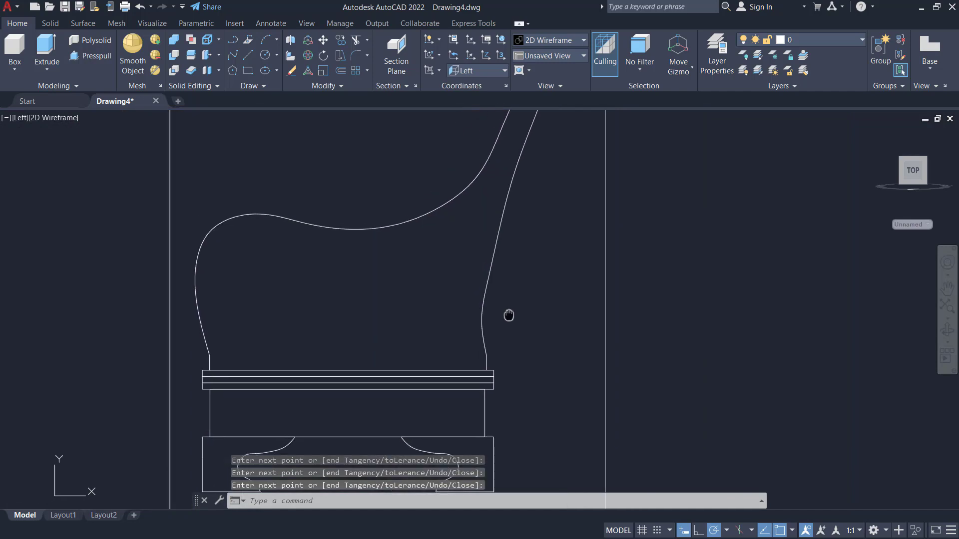
pyautogui.moveTo(325, 299)
pyautogui.mouseDown(button='middle')
pyautogui.moveTo(375, 287)
pyautogui.moveTo(369, 310)
pyautogui.mouseUp(button='middle')
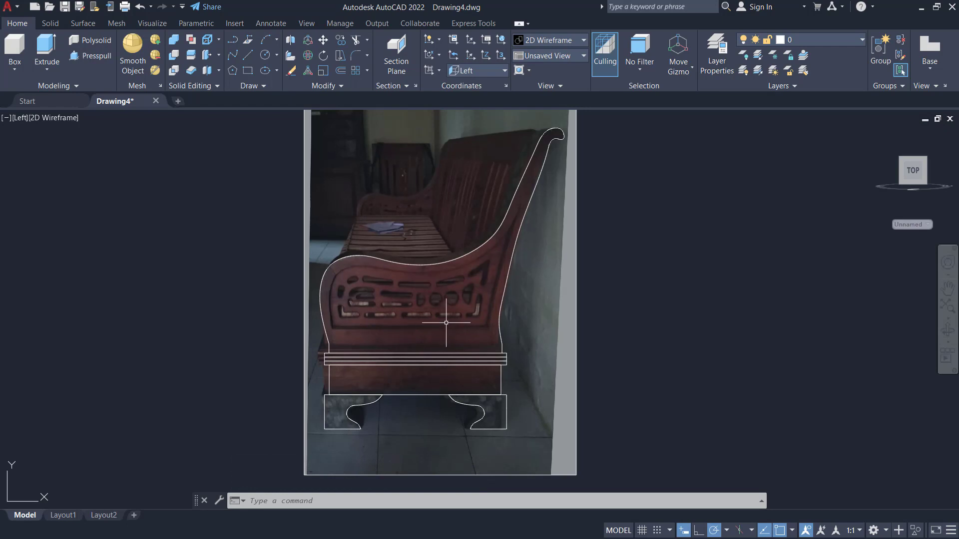
# Start a second spline at the inner groove's lower-left corner, tracing it up and around the panel's rounded upper corner.
pyautogui.scroll(5, 394, 316)
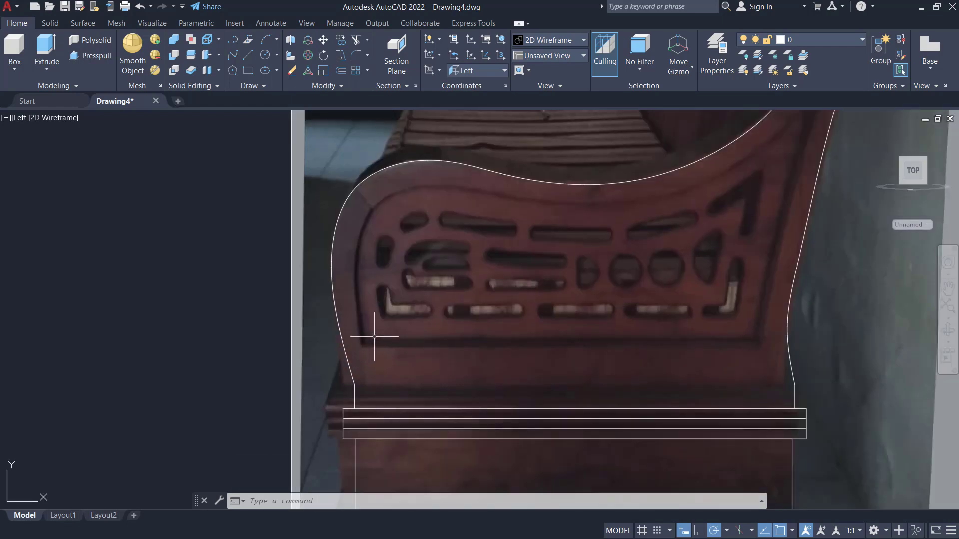
pyautogui.write('spline')
pyautogui.press('Return')
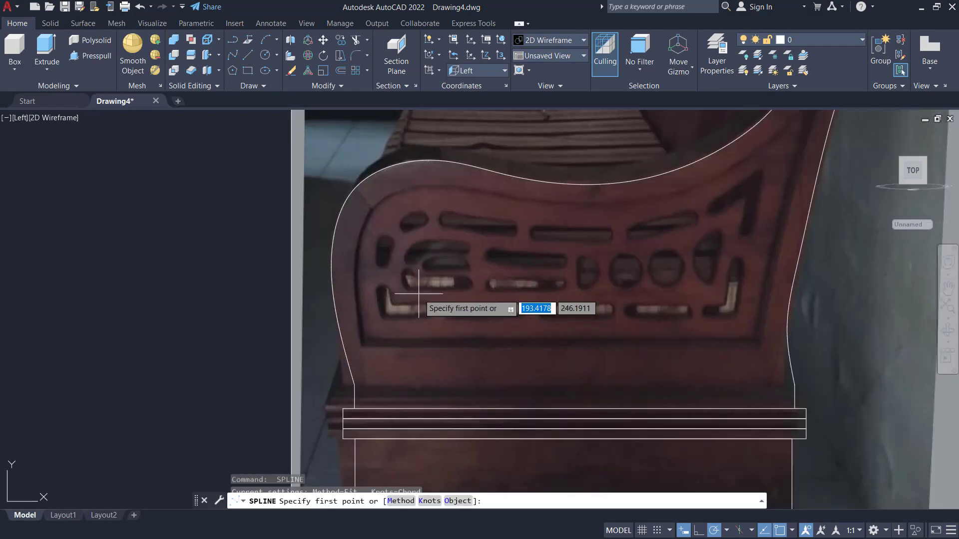
pyautogui.scroll(2, 399, 310)
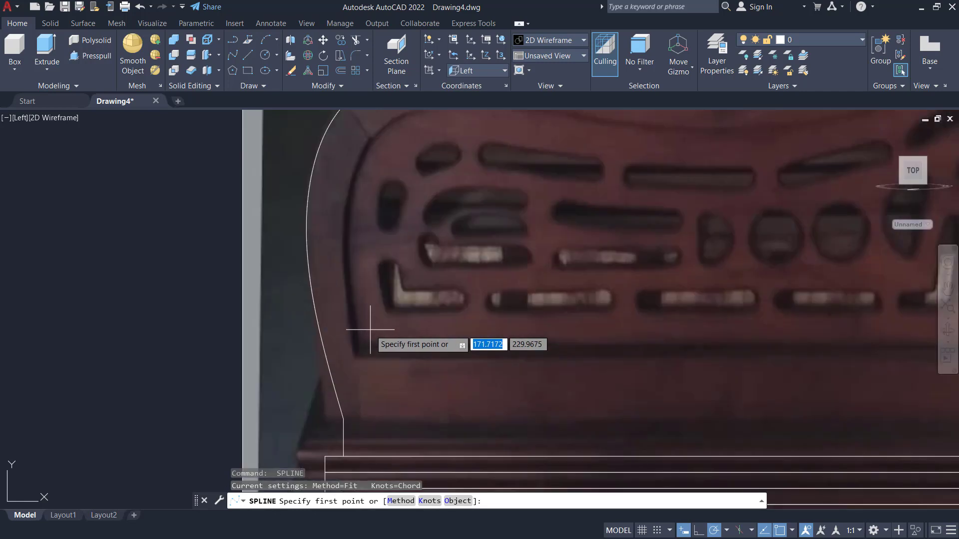
pyautogui.click(364, 359)
pyautogui.click(346, 276)
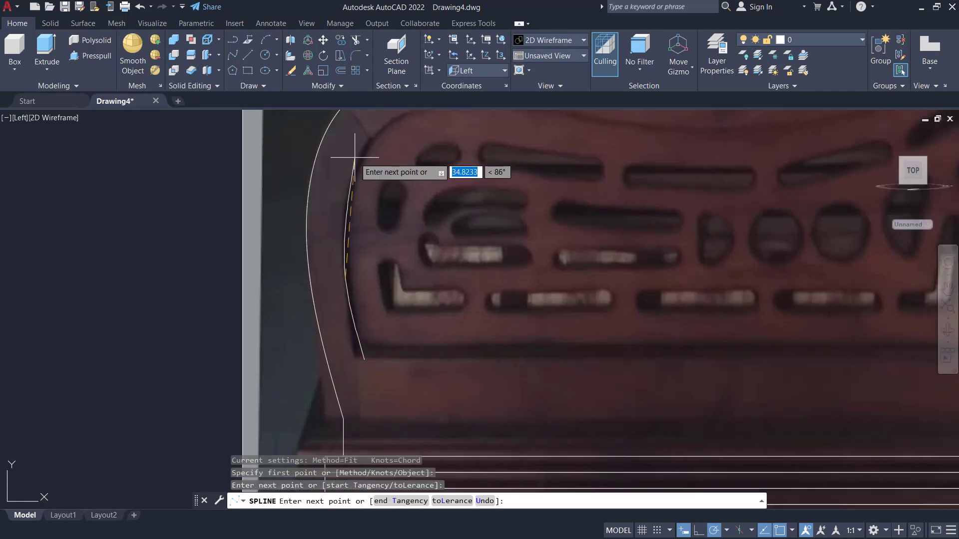
pyautogui.click(345, 198)
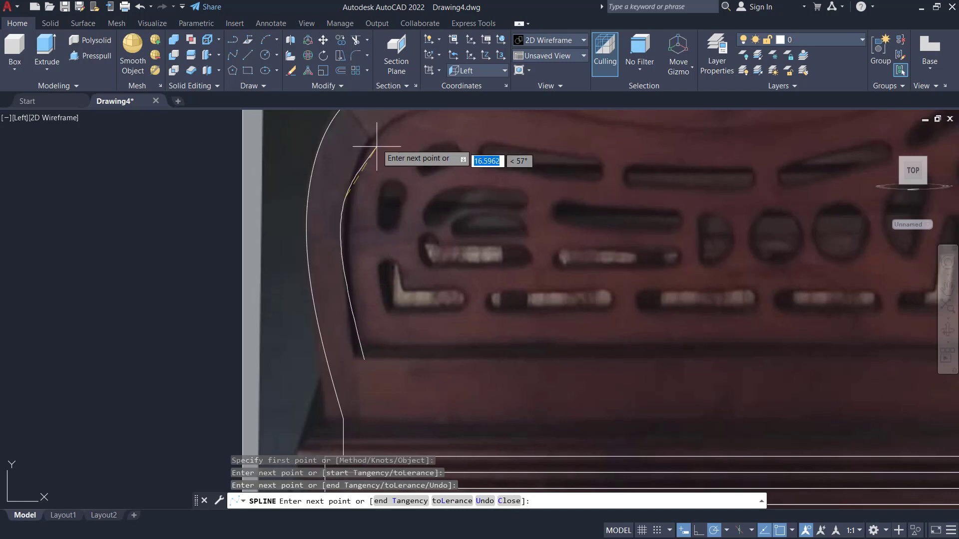
pyautogui.moveTo(370, 143); pyautogui.dragTo(352, 198, button='middle')
pyautogui.click(424, 172)
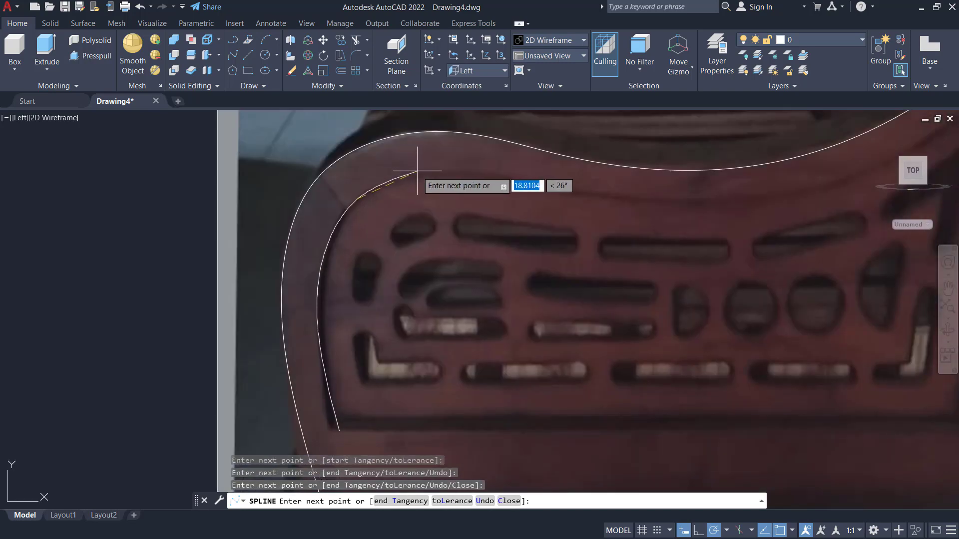
# Continue the inner groove spline along the armrest's dipping edge and up to the groove's narrow upper tip.
pyautogui.click(514, 174)
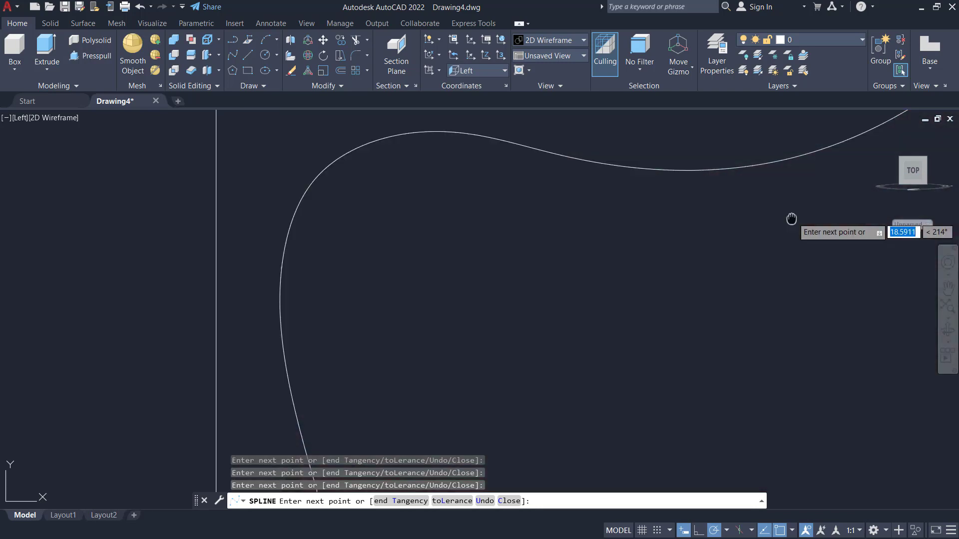
pyautogui.moveTo(888, 192); pyautogui.dragTo(610, 260, button='middle')
pyautogui.moveTo(663, 189); pyautogui.dragTo(496, 304, button='middle')
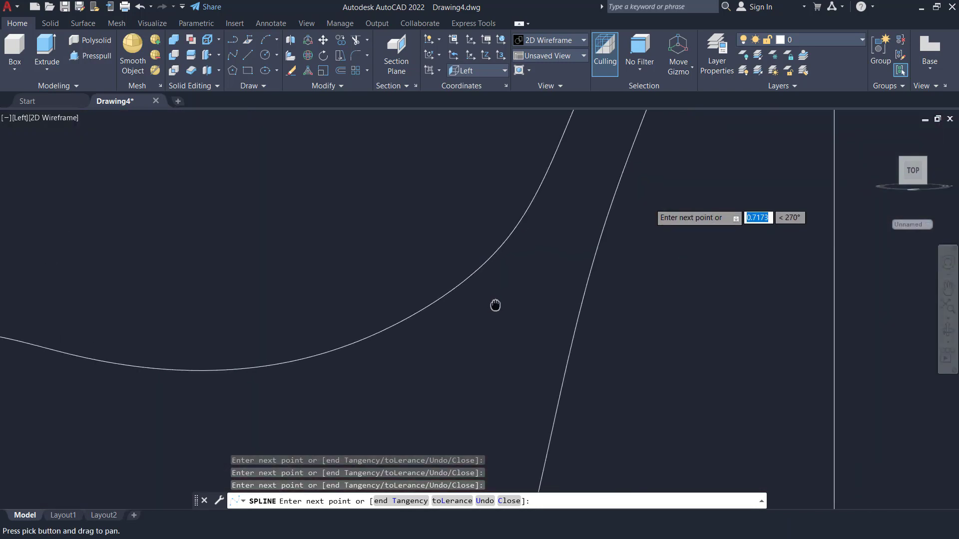
pyautogui.click(597, 143)
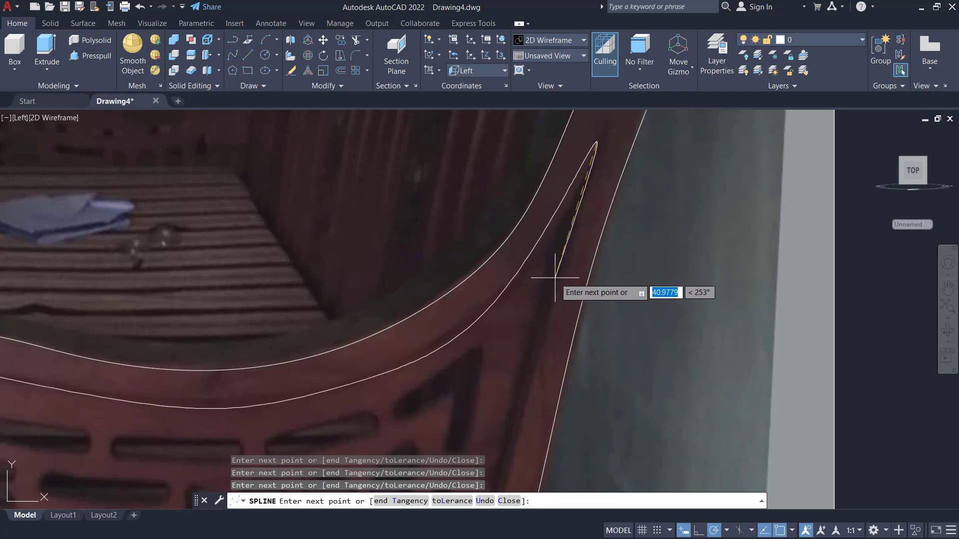
# Trace the groove's rear edge down to its lower-right corner and finish the spline.
pyautogui.moveTo(526, 386); pyautogui.dragTo(515, 212, button='middle')
pyautogui.click(502, 281)
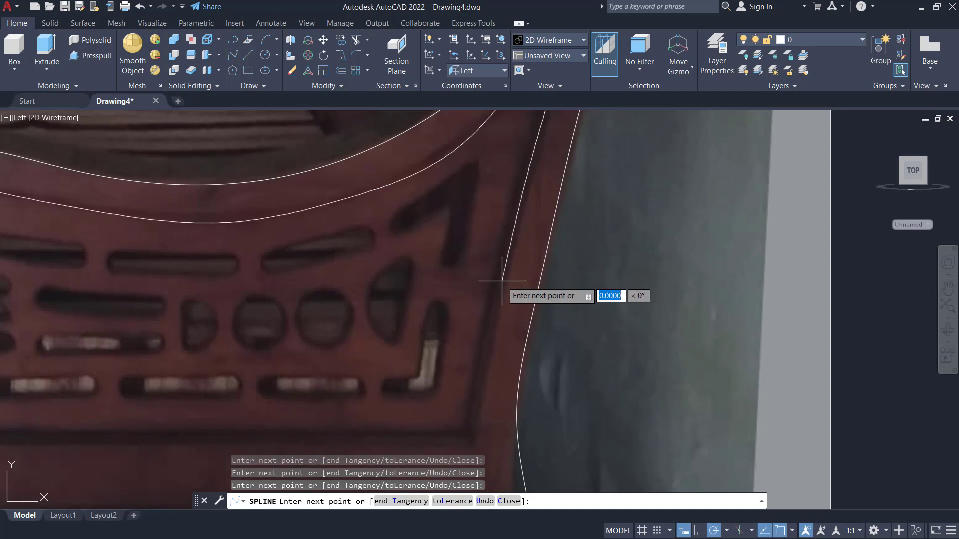
pyautogui.click(473, 432)
pyautogui.press('Return')
# Draw a horizontal line about 180 units long along the groove's bottom, from the spline's lower-left end to directly beneath its other end.
pyautogui.scroll(-4, 440, 392)
pyautogui.scroll(3, 392, 378)
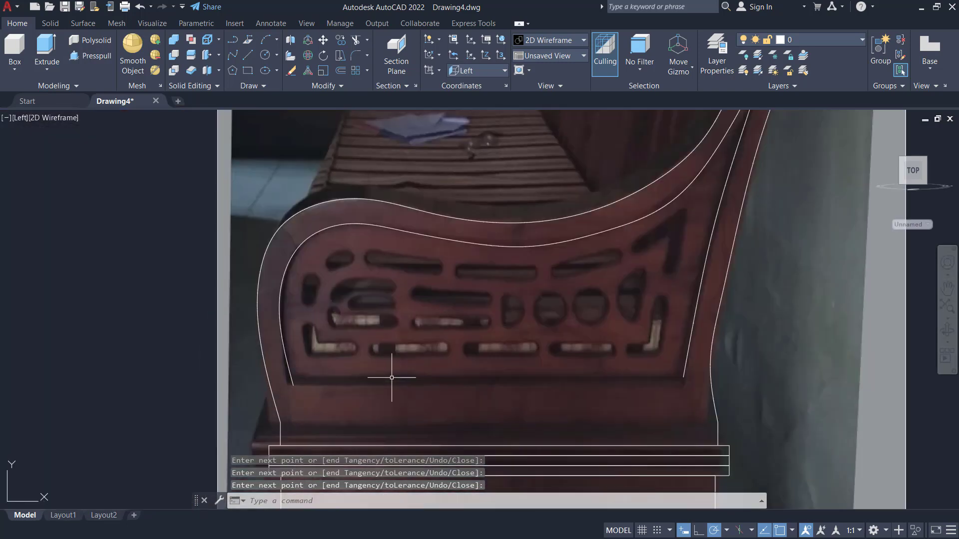
pyautogui.write('l')
pyautogui.press('Return')
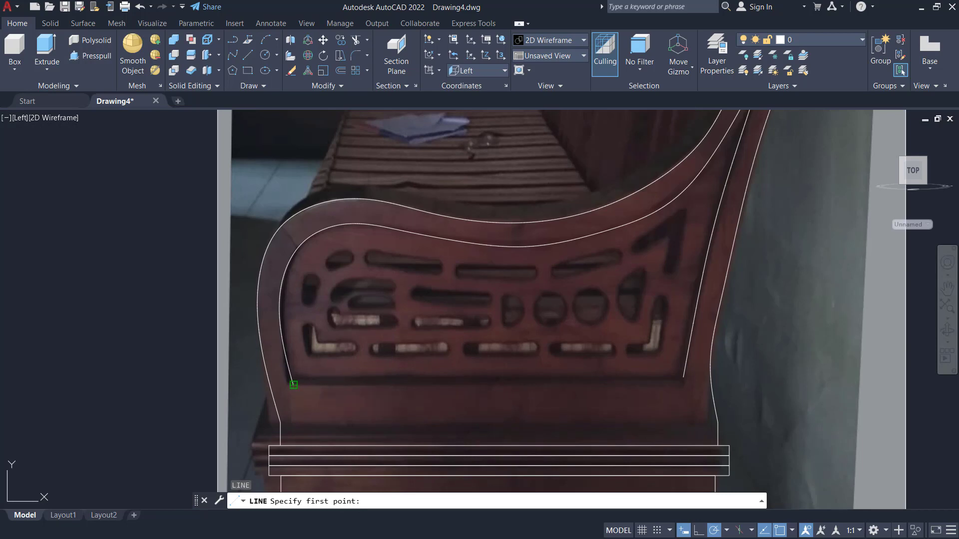
pyautogui.click(294, 384)
pyautogui.scroll(2, 675, 395)
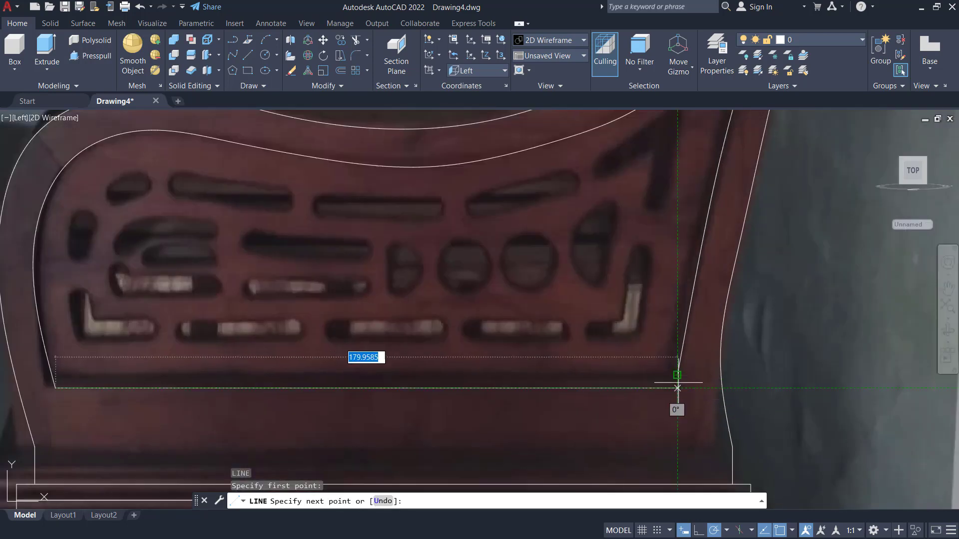
pyautogui.click(677, 388)
pyautogui.press('Return')
# Stretch the groove spline's lower-right end down to the endpoint of the horizontal bottom line.
pyautogui.scroll(2, 670, 325)
pyautogui.click(663, 316)
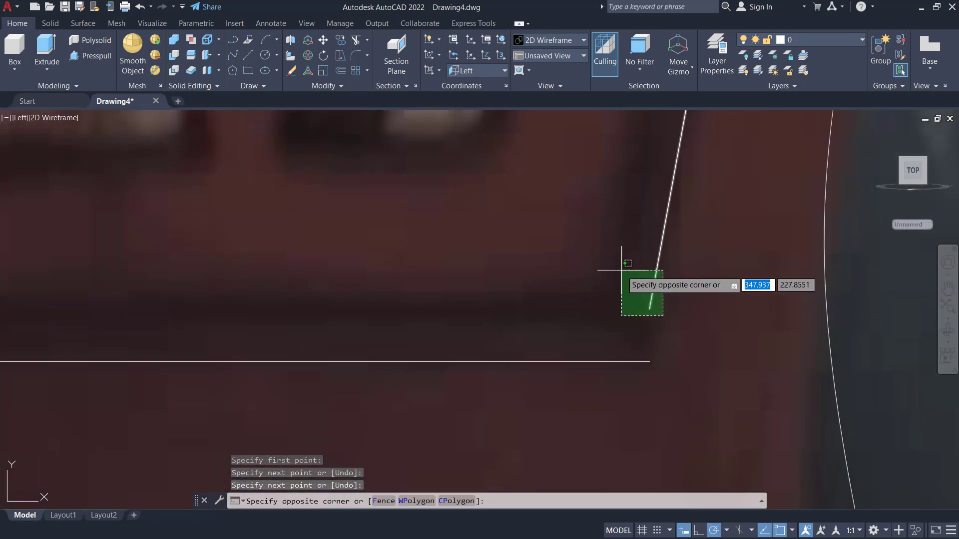
pyautogui.click(622, 271)
pyautogui.click(649, 309)
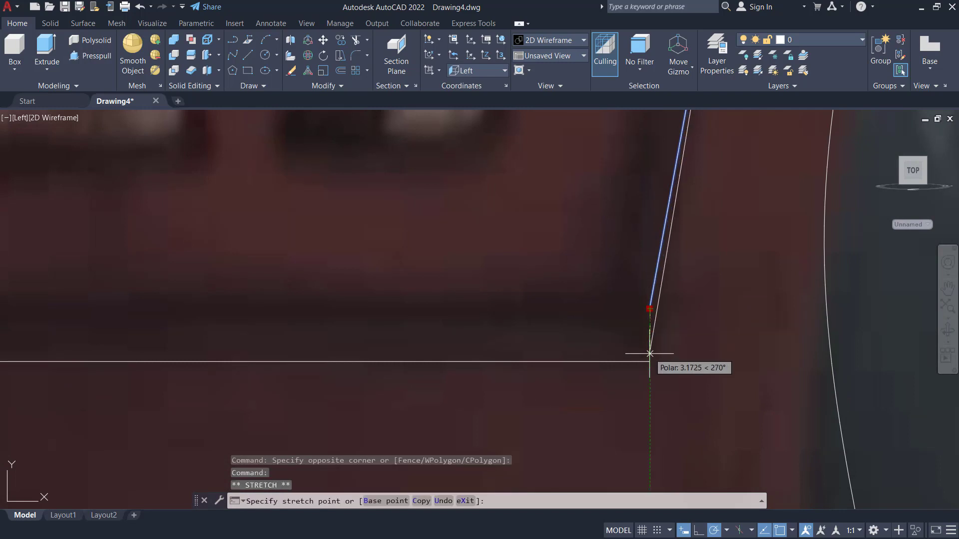
pyautogui.scroll(-5, 632, 347)
pyautogui.press('Escape')
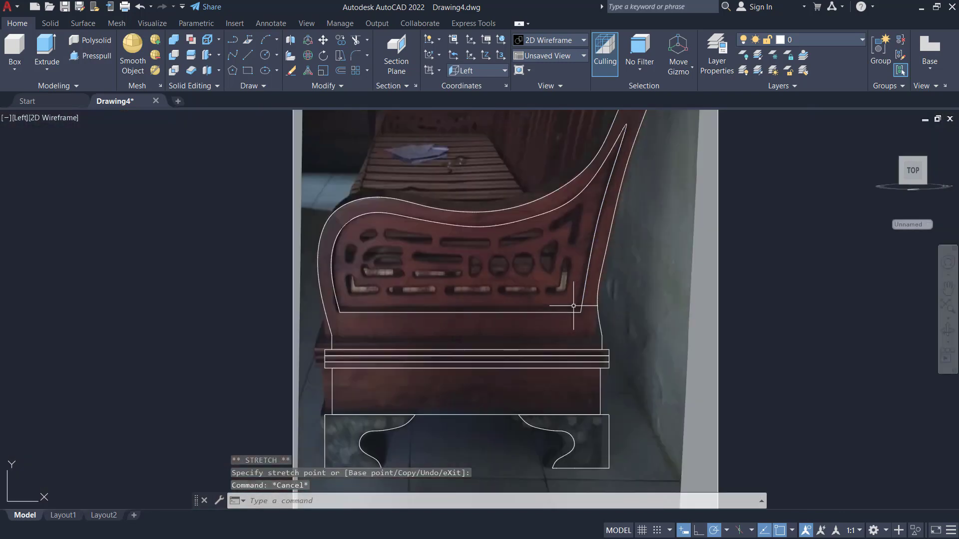
# Join the inner groove spline and its horizontal bottom line into one object.
pyautogui.moveTo(614, 305); pyautogui.dragTo(616, 330, button='middle')
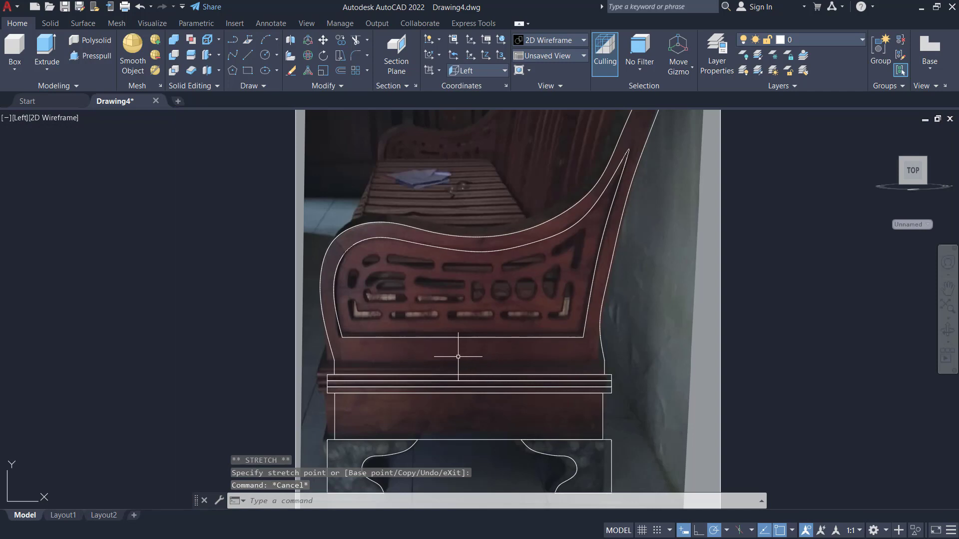
pyautogui.press('Return')
pyautogui.click(521, 353)
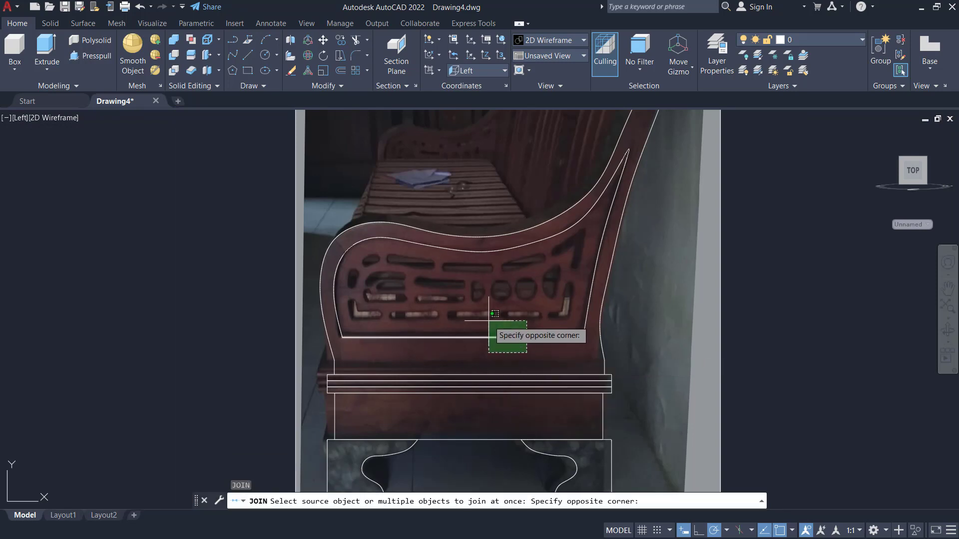
pyautogui.click(486, 297)
pyautogui.click(494, 253)
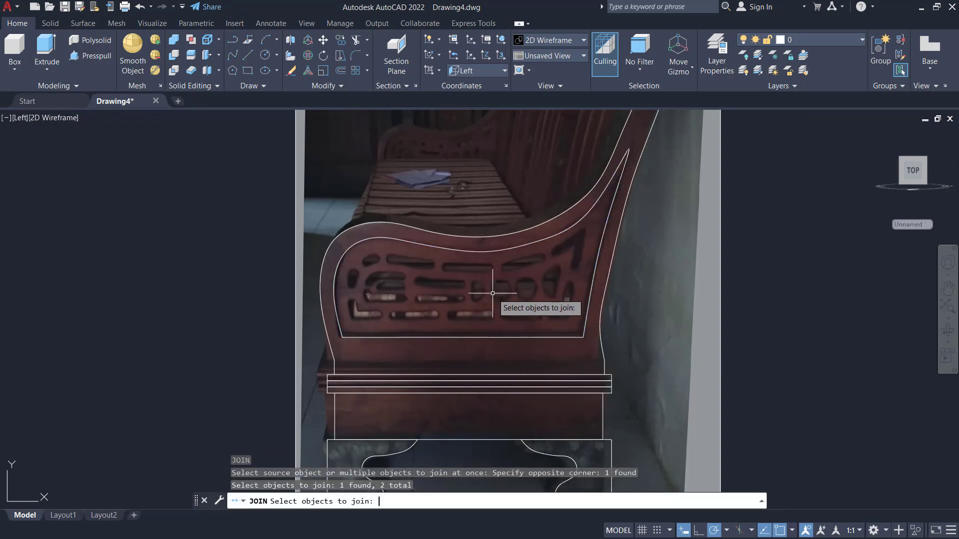
pyautogui.press('Return')
# Draw a horizontal line along the moulding's top edge between the lower ends of the panel outline's two short vertical lines.
pyautogui.press('Return')
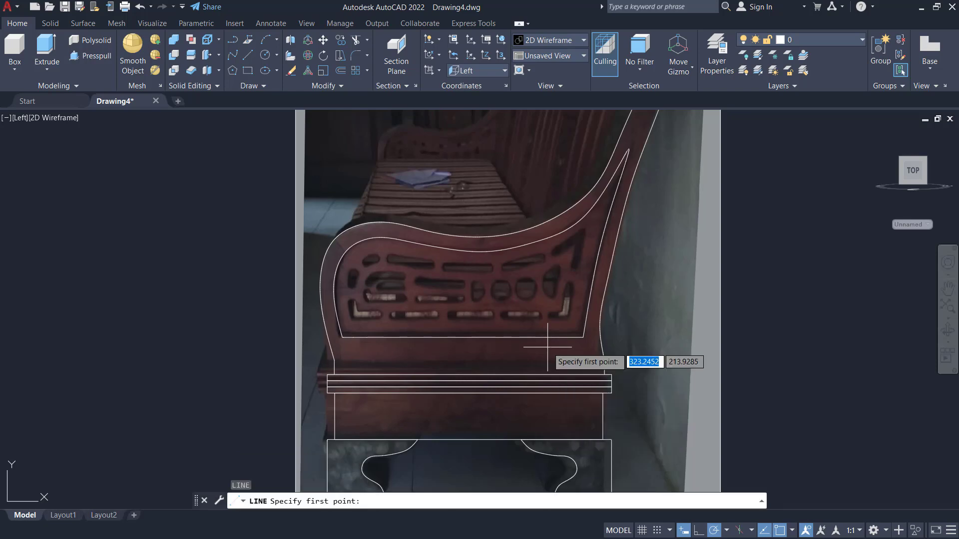
pyautogui.scroll(4, 603, 402)
pyautogui.click(612, 320)
pyautogui.scroll(-5, 607, 320)
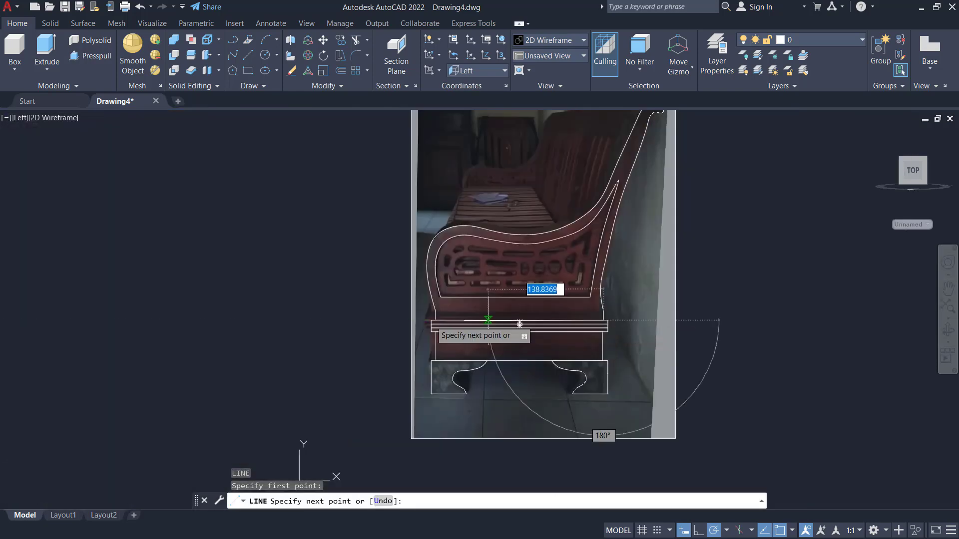
pyautogui.moveTo(277, 342); pyautogui.dragTo(409, 348, button='middle')
pyautogui.scroll(6, 595, 316)
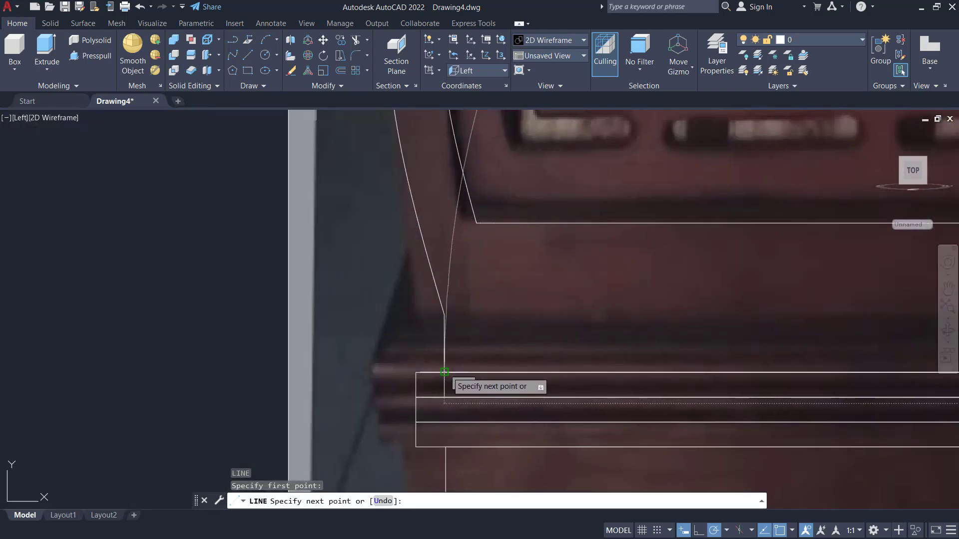
pyautogui.click(455, 359)
pyautogui.press('Return')
pyautogui.scroll(-5, 601, 338)
pyautogui.moveTo(601, 338); pyautogui.dragTo(503, 367, button='middle')
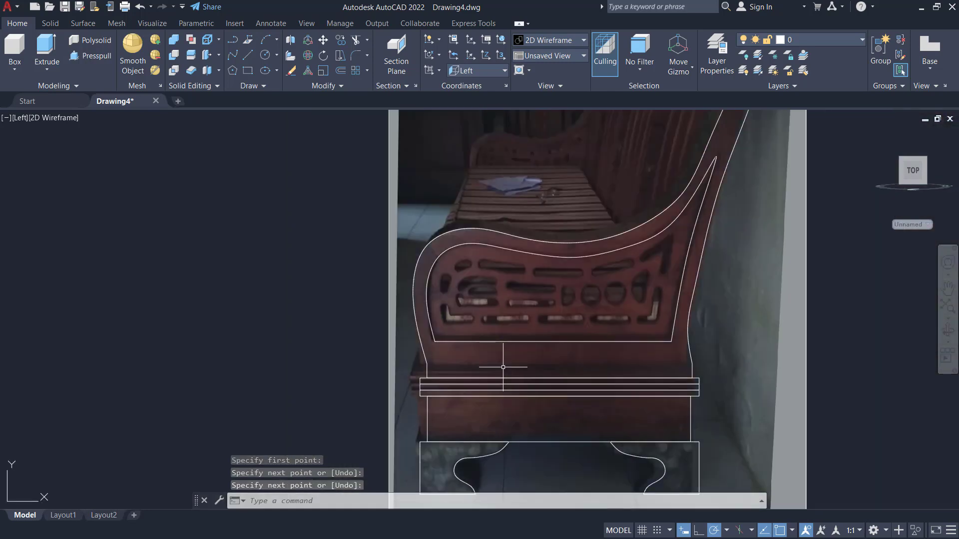
pyautogui.write('j')
pyautogui.press('Return')
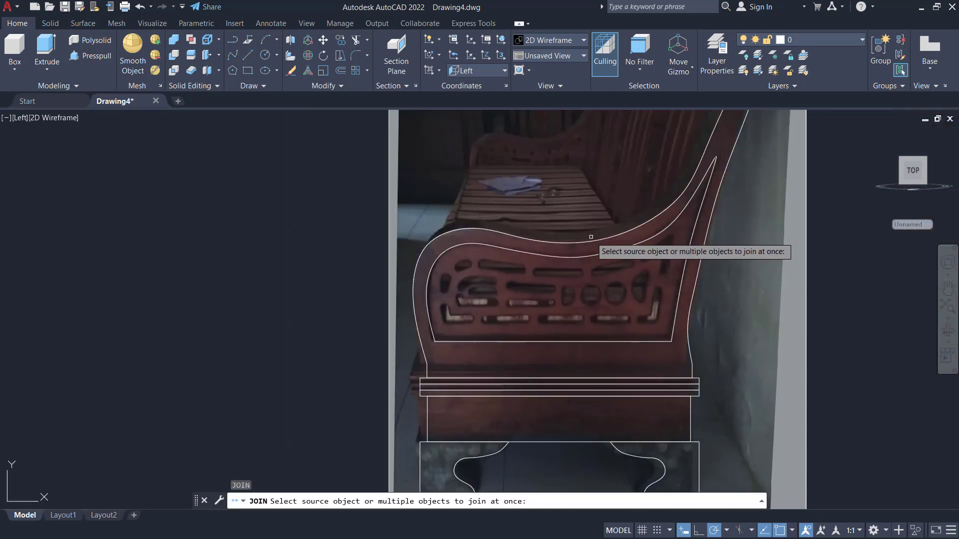
pyautogui.click(595, 242)
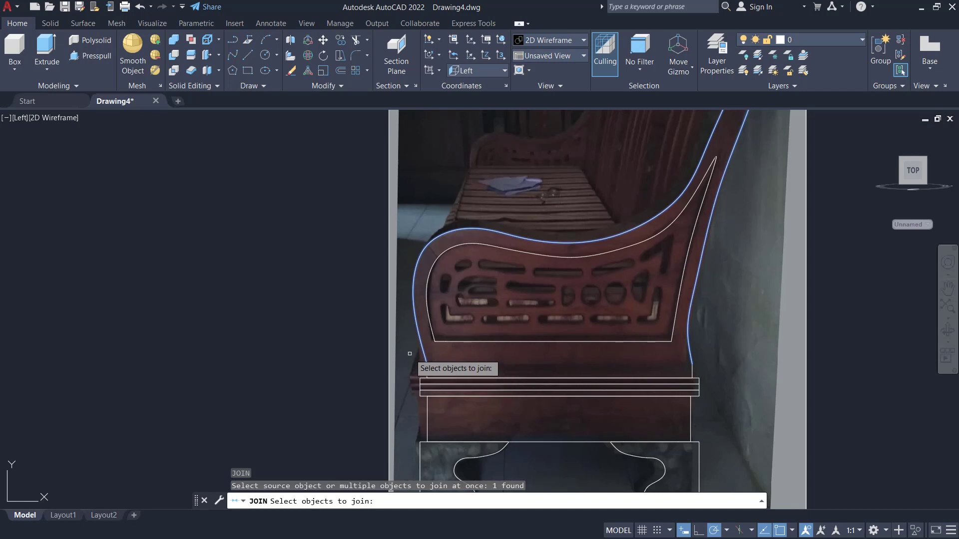
pyautogui.click(713, 386)
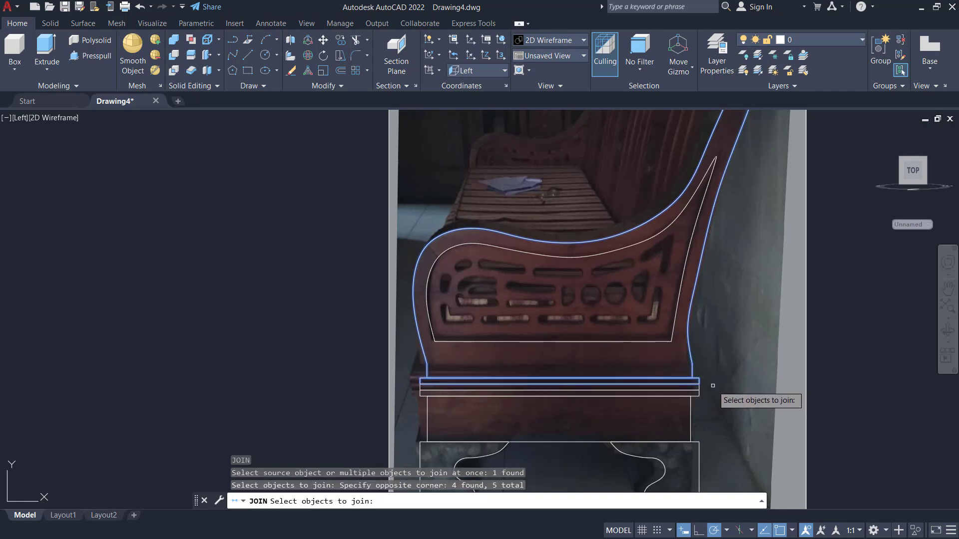
pyautogui.scroll(2, 707, 369)
pyautogui.scroll(-2, 707, 369)
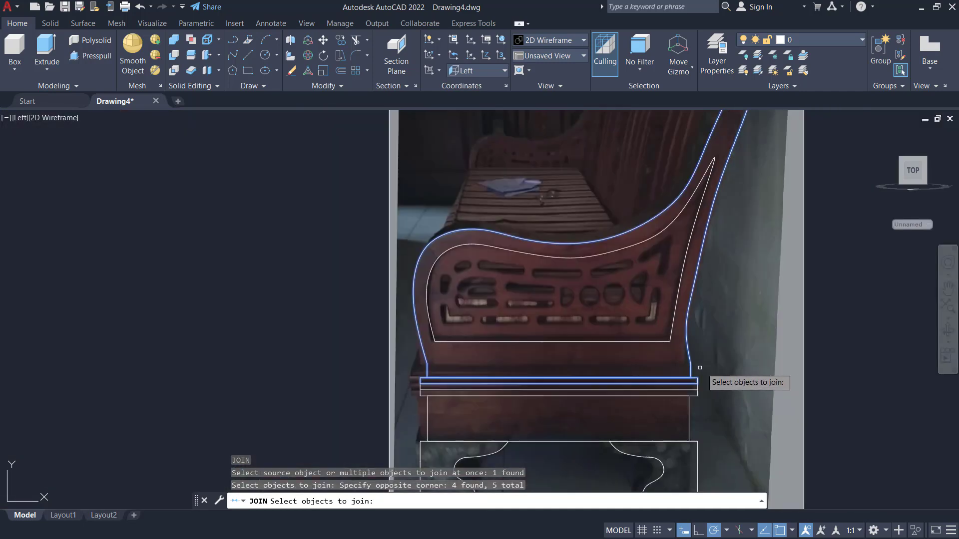
pyautogui.press('Escape')
# Join the panel's outline spline, both short vertical lines and the bottom line into one outline, excluding the moulding rectangle.
pyautogui.click(437, 242)
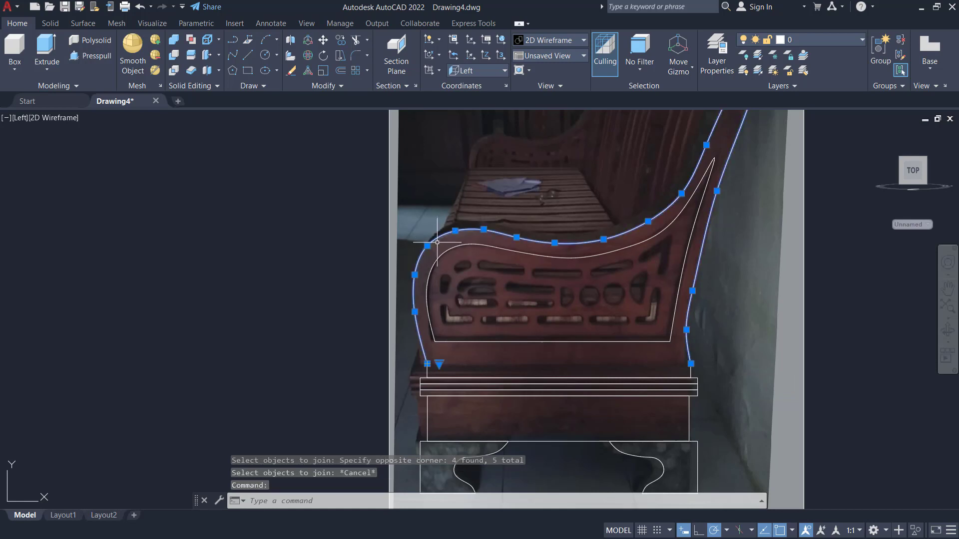
pyautogui.scroll(2, 439, 360)
pyautogui.click(392, 343)
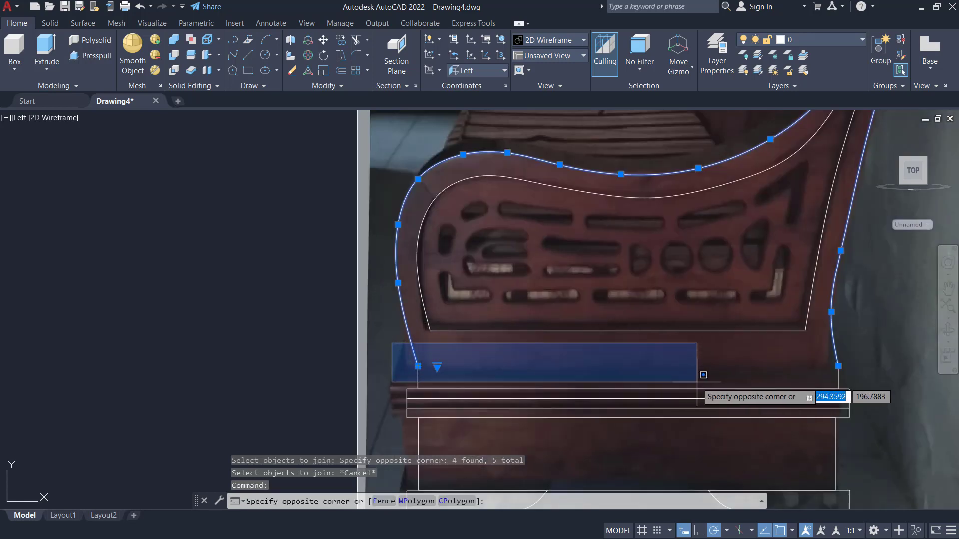
pyautogui.click(874, 396)
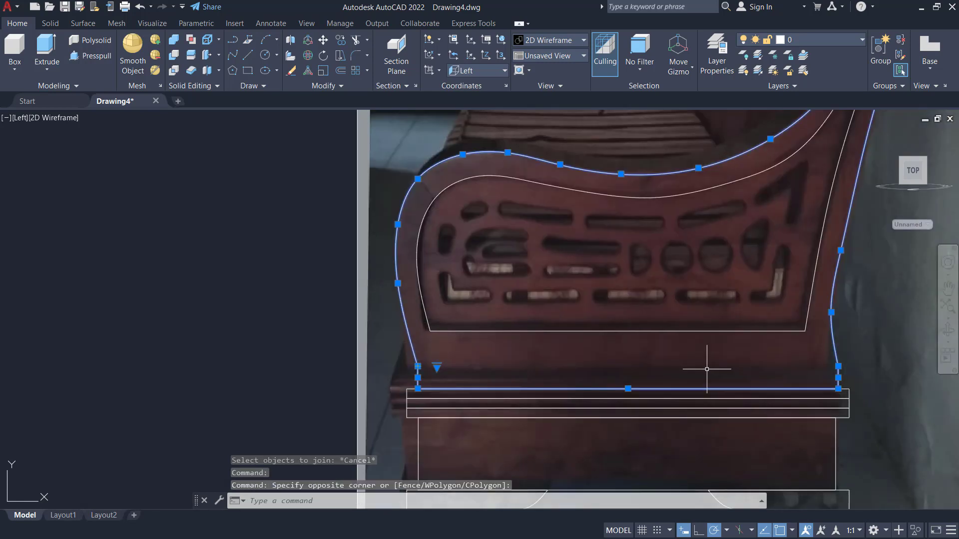
pyautogui.write('j')
pyautogui.press('Return')
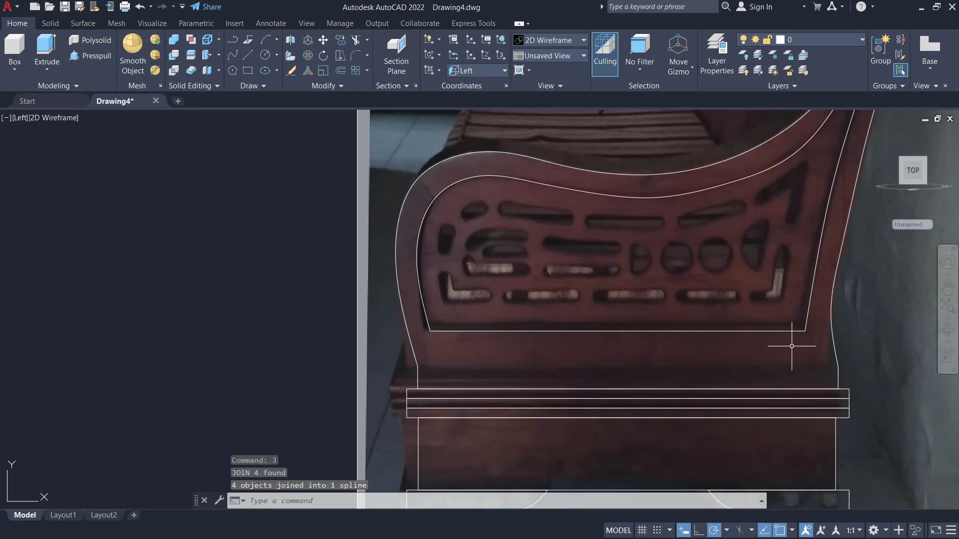
pyautogui.click(837, 355)
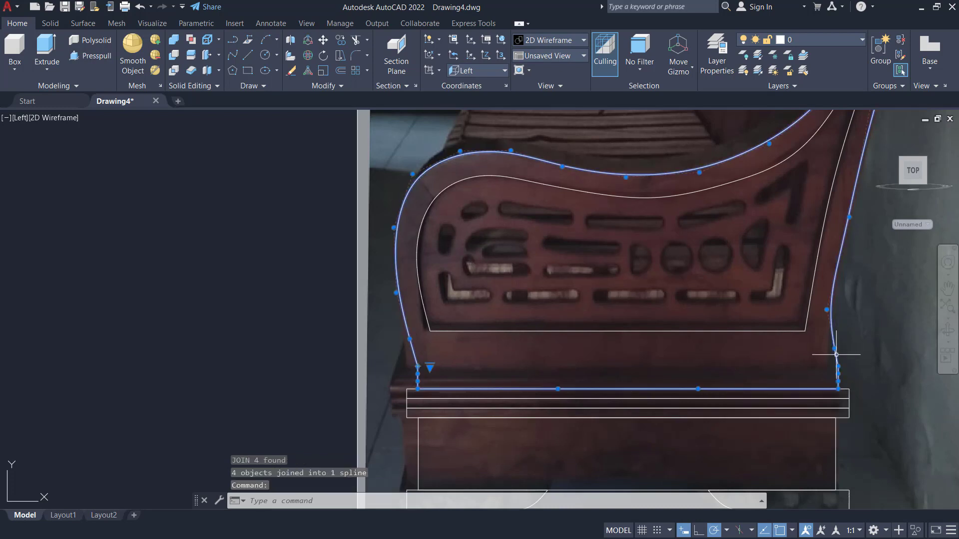
pyautogui.click(794, 332)
pyautogui.scroll(-2, 685, 338)
pyautogui.press('Escape')
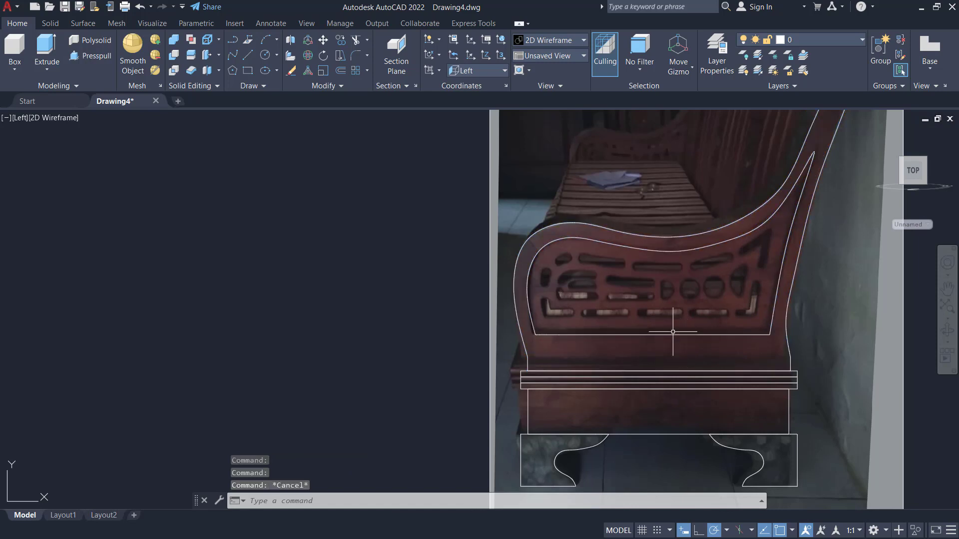
# Trace the small oval cutout in the side panel's upper-left corner with a spline that ends at its starting point.
pyautogui.moveTo(643, 288); pyautogui.dragTo(623, 311, button='middle')
pyautogui.scroll(2, 558, 309)
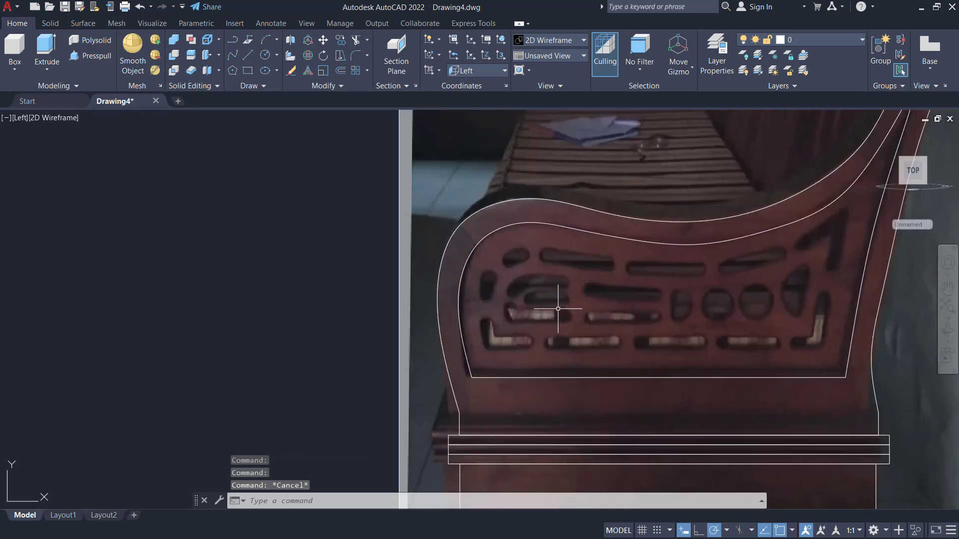
pyautogui.scroll(2, 525, 251)
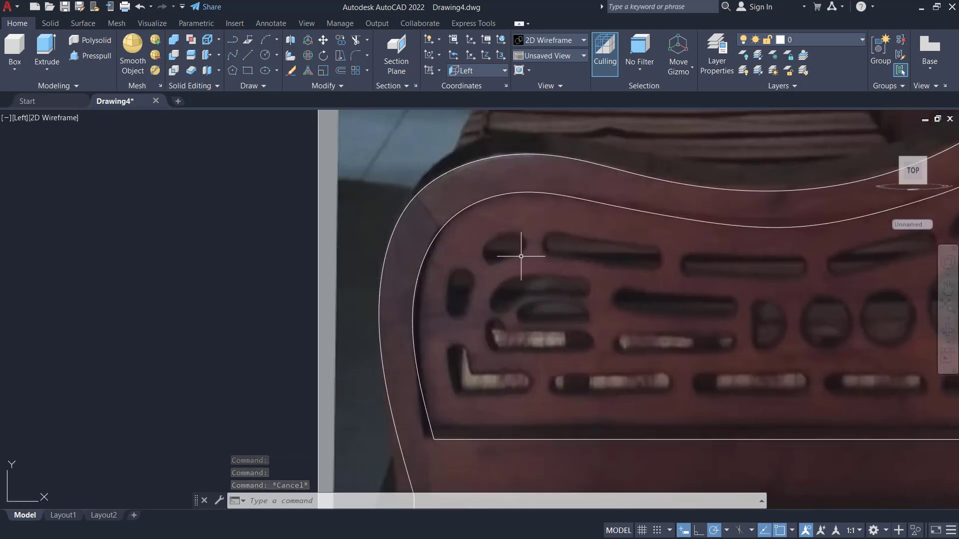
pyautogui.moveTo(580, 278); pyautogui.dragTo(579, 308, button='middle')
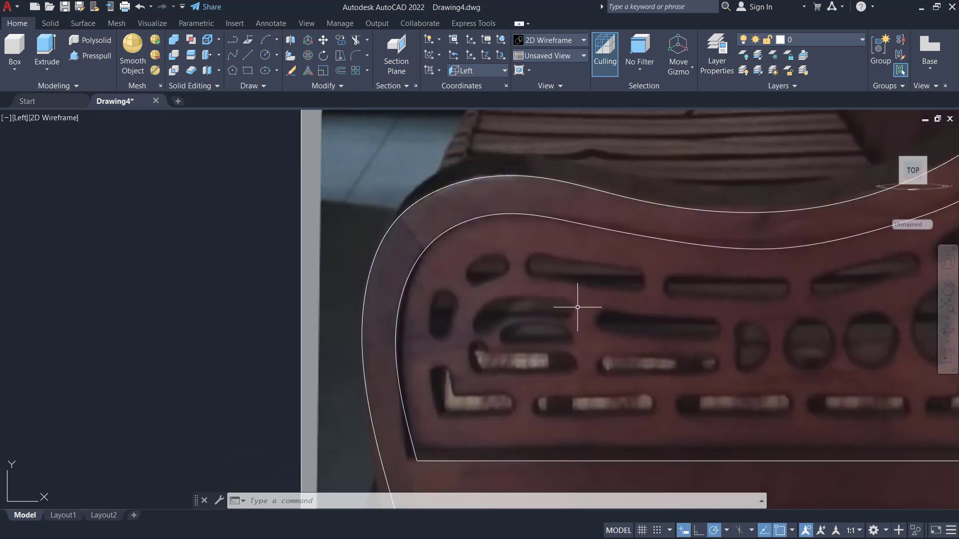
pyautogui.write('pli')
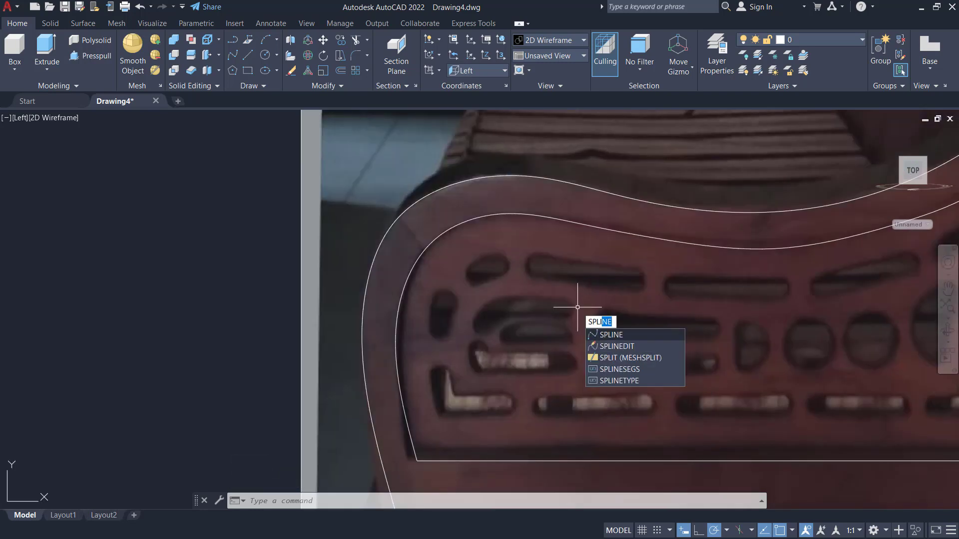
pyautogui.press('Return')
pyautogui.scroll(3, 578, 308)
pyautogui.click(456, 260)
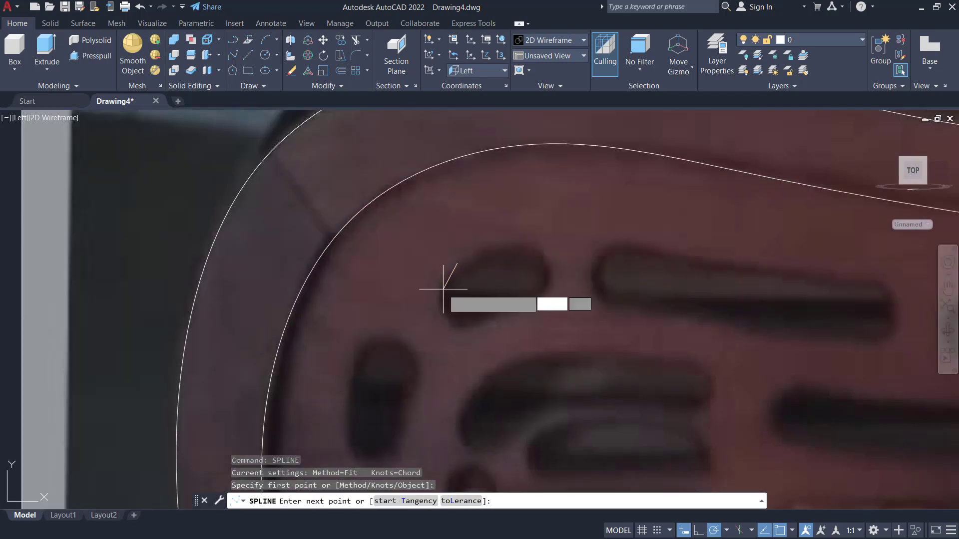
pyautogui.click(443, 289)
pyautogui.click(450, 319)
pyautogui.click(489, 322)
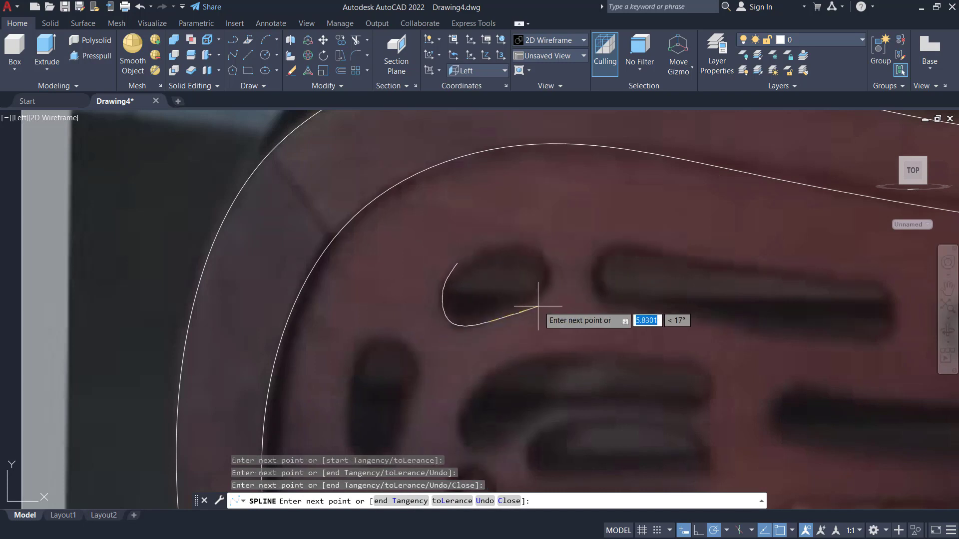
pyautogui.click(546, 294)
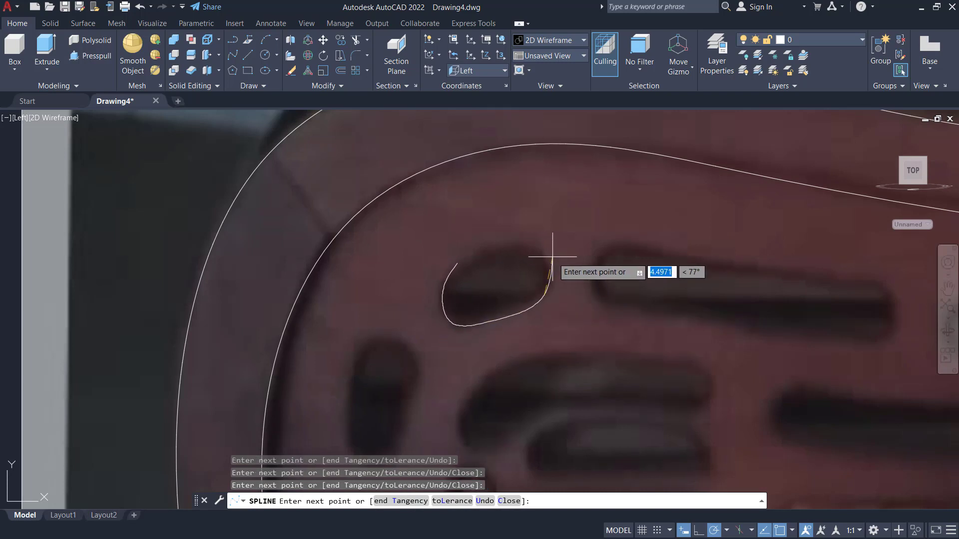
pyautogui.click(515, 246)
pyautogui.click(457, 264)
pyautogui.press('Return')
pyautogui.moveTo(645, 263); pyautogui.dragTo(516, 259, button='middle')
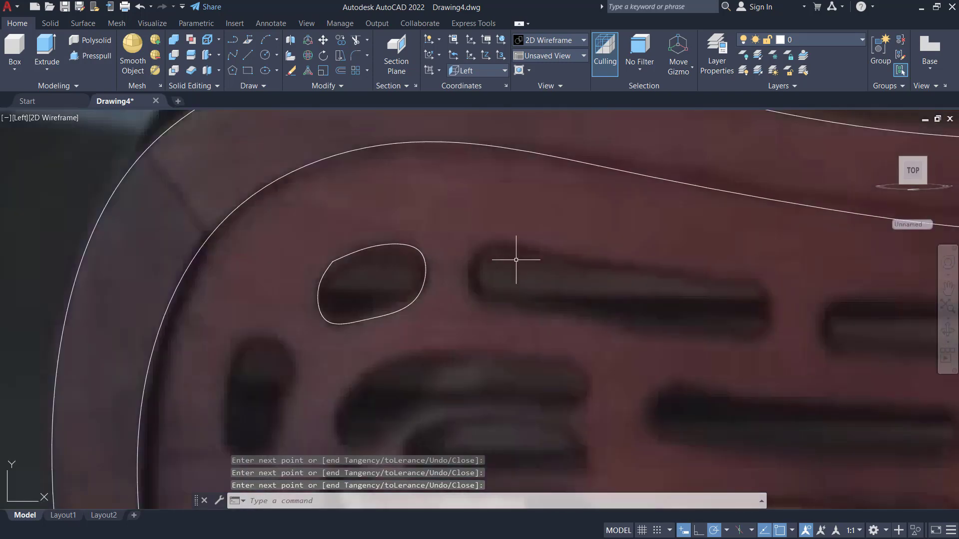
# Trace the long downward-sloping slot beside the small oval cutout with a spline that ends at its starting point.
pyautogui.press('Return')
pyautogui.click(507, 243)
pyautogui.click(478, 242)
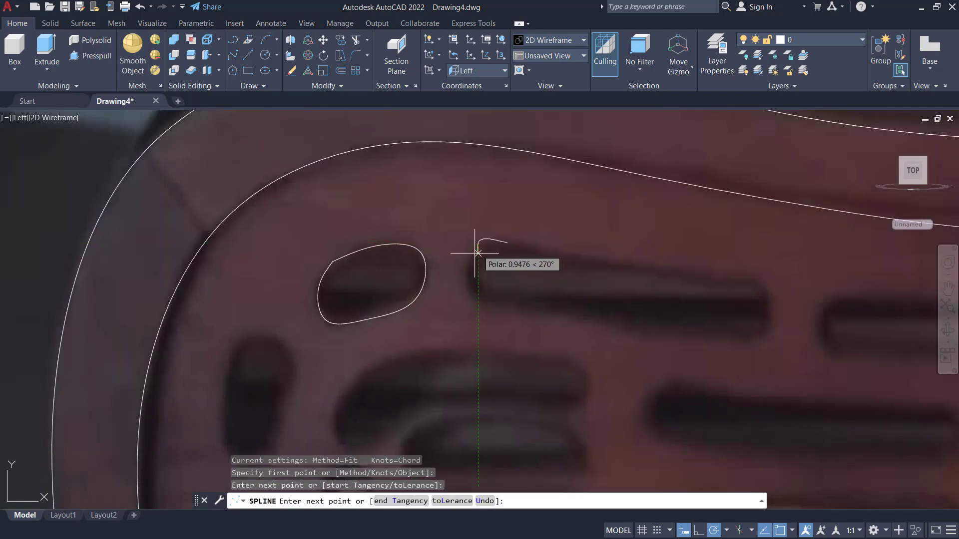
pyautogui.click(470, 264)
pyautogui.click(511, 312)
pyautogui.click(638, 333)
pyautogui.click(740, 350)
pyautogui.click(774, 315)
pyautogui.click(723, 271)
pyautogui.click(507, 242)
pyautogui.press('Return')
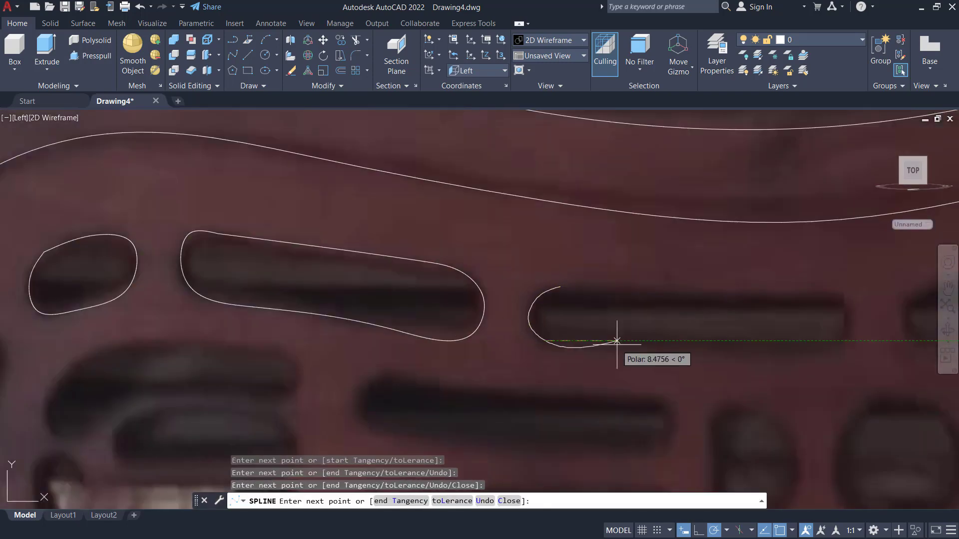
# Trace the top row's horizontal slot and the upward-sloping slot to its right with separate closed splines.
pyautogui.scroll(-5, 573, 341)
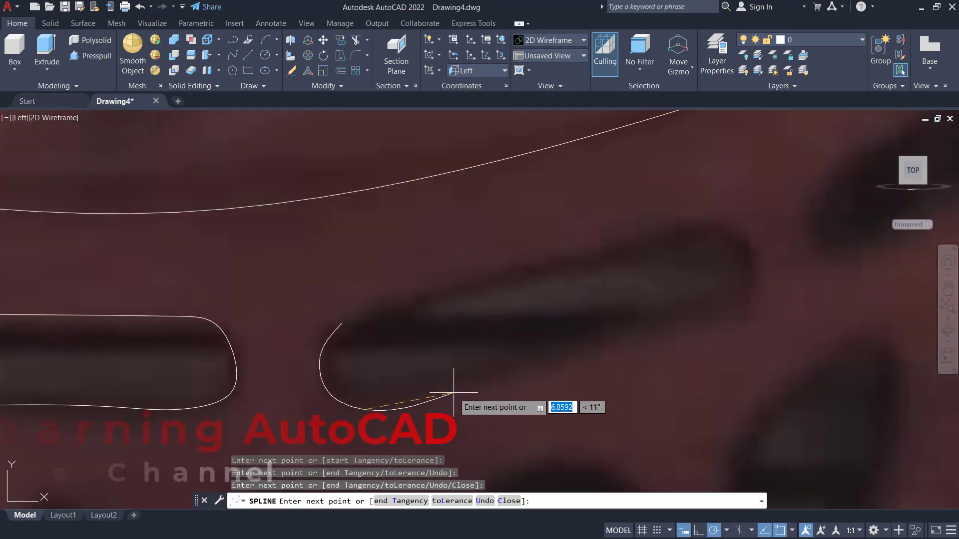
pyautogui.click(696, 330)
pyautogui.click(752, 293)
pyautogui.click(711, 218)
pyautogui.click(342, 323)
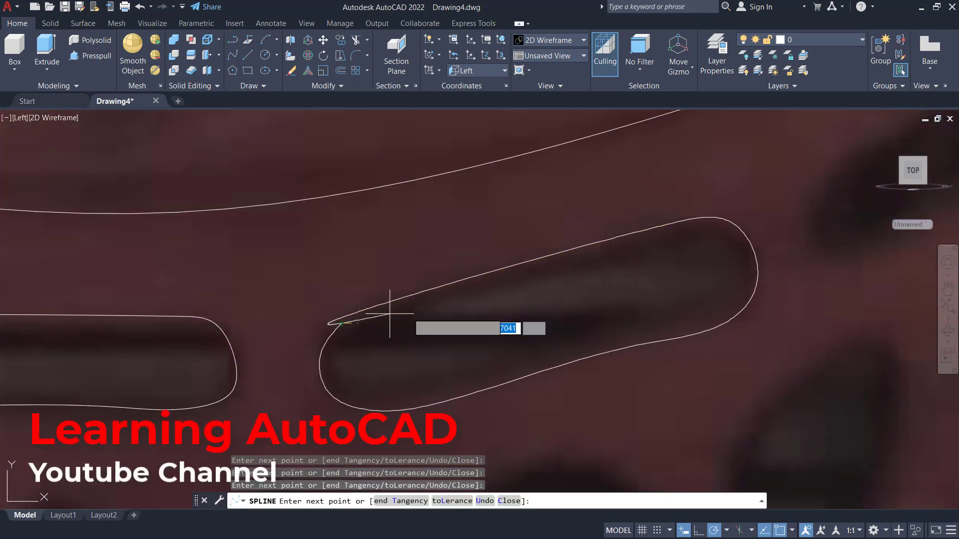
pyautogui.press('Return')
# Trace the bent, boomerang-shaped cutout in the panel's upper-right corner with a spline.
pyautogui.press('Return')
pyautogui.scroll(-3, 389, 315)
pyautogui.click(481, 299)
pyautogui.click(463, 332)
pyautogui.click(463, 350)
pyautogui.click(484, 360)
pyautogui.click(547, 336)
pyautogui.click(607, 293)
pyautogui.click(594, 353)
pyautogui.click(589, 439)
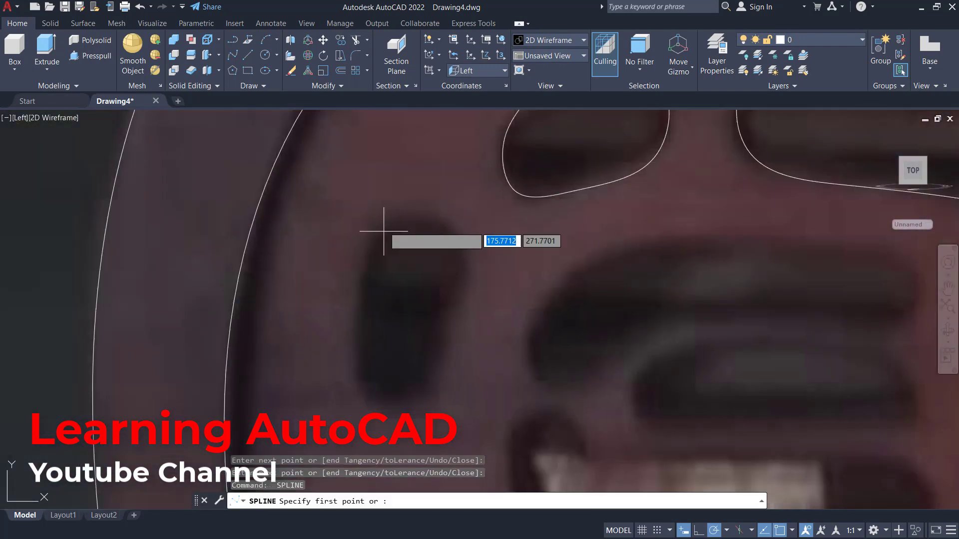
# Trace the upright oval cutout near the panel's left edge and the curved slot beside it with closed splines.
pyautogui.click(379, 214)
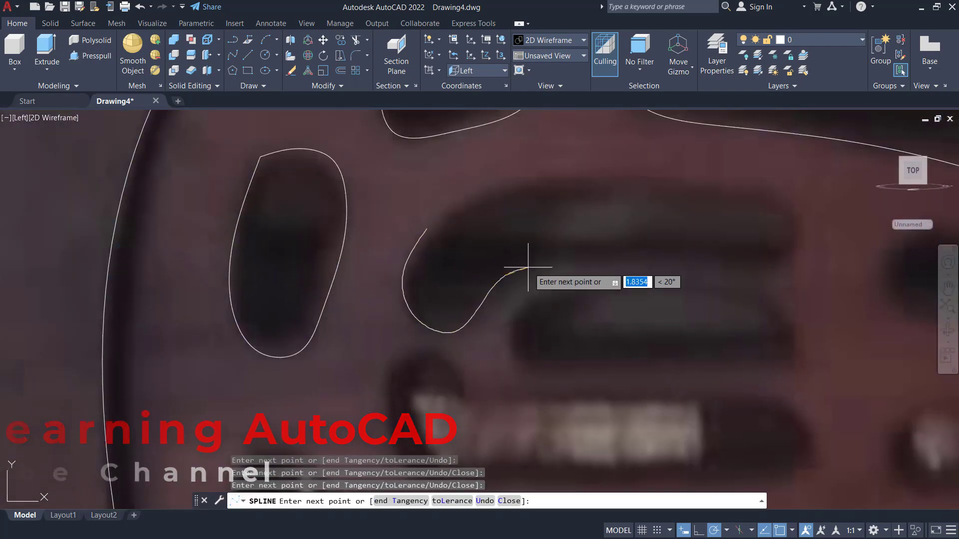
pyautogui.click(603, 259)
pyautogui.click(717, 267)
pyautogui.click(795, 228)
pyautogui.click(740, 173)
pyautogui.click(544, 179)
pyautogui.click(428, 229)
pyautogui.press('Return')
# Trace the short rounded slot nested directly below the curved slot with a closed spline.
pyautogui.press('Return')
pyautogui.moveTo(530, 307)
pyautogui.mouseDown(button='middle')
pyautogui.moveTo(466, 239)
pyautogui.moveTo(546, 184)
pyautogui.mouseUp(button='middle')
pyautogui.click(532, 299)
pyautogui.click(718, 293)
pyautogui.click(644, 213)
pyautogui.click(466, 237)
pyautogui.press('Return')
# Trace the long slot with the upturned left end, below the short rounded slot, with a closed spline.
pyautogui.press('Return')
pyautogui.click(416, 239)
pyautogui.click(805, 277)
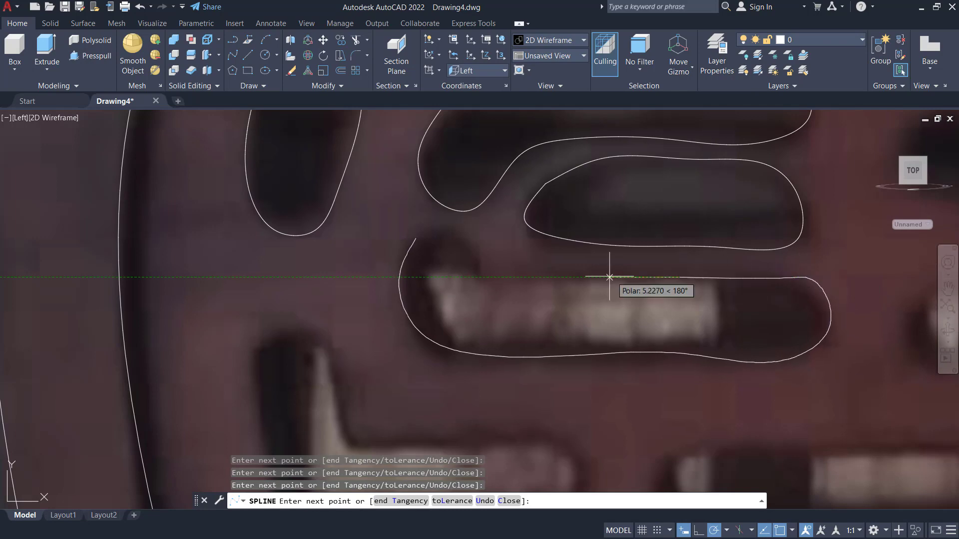
pyautogui.click(416, 239)
pyautogui.press('Return')
pyautogui.moveTo(416, 239); pyautogui.dragTo(343, 172, button='middle')
# Move the fit points along the lower edge of the slot with the upturned end to match the photo.
pyautogui.click(579, 286)
pyautogui.click(621, 289)
pyautogui.click(555, 288)
pyautogui.click(726, 288)
pyautogui.click(682, 288)
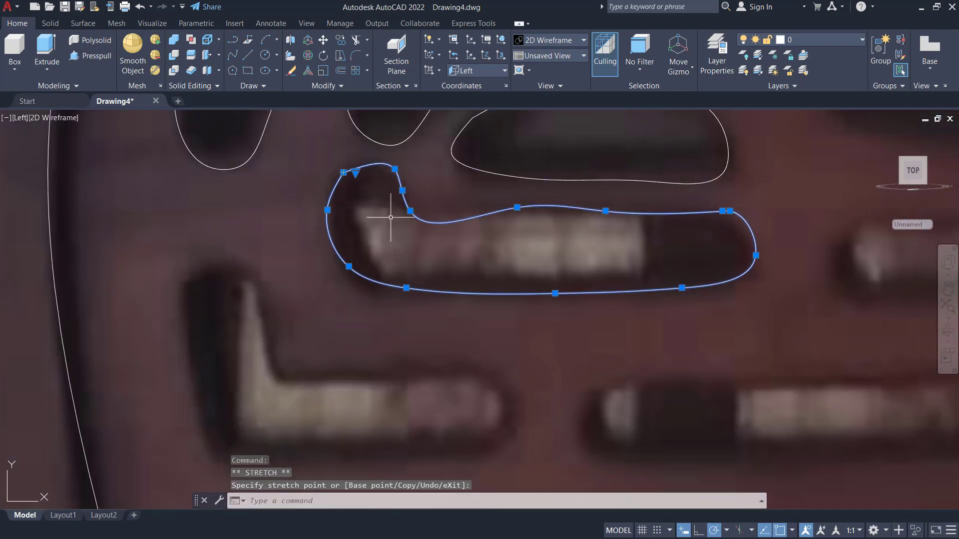
pyautogui.press('Escape')
# Trace the L-shaped cutout in the panel's lower-left corner with a closed spline.
pyautogui.scroll(-4, 536, 208)
pyautogui.moveTo(605, 315); pyautogui.dragTo(670, 348, button='middle')
pyautogui.scroll(6, 492, 272)
pyautogui.press('Return')
pyautogui.click(359, 227)
pyautogui.moveTo(384, 405); pyautogui.dragTo(381, 238, button='middle')
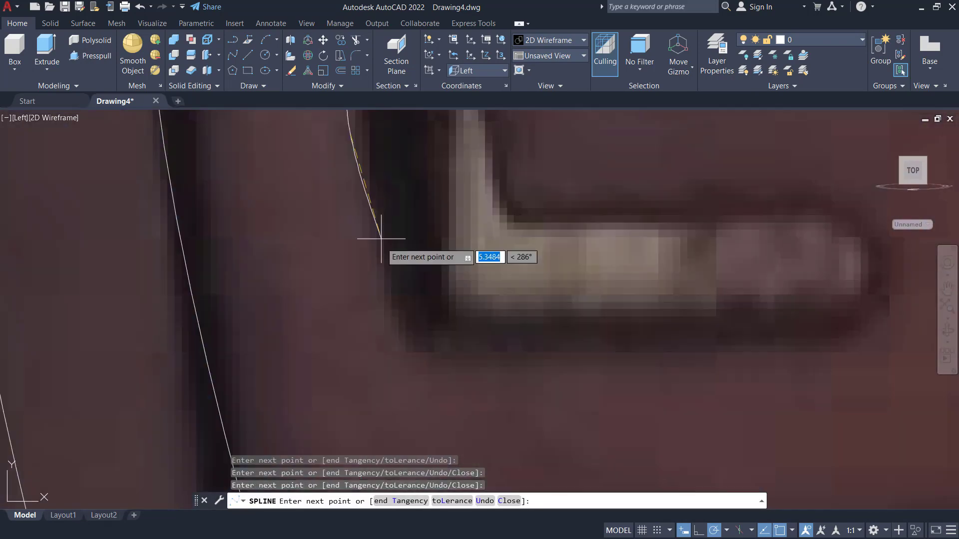
pyautogui.click(467, 355)
pyautogui.click(725, 348)
pyautogui.click(843, 336)
pyautogui.click(876, 291)
pyautogui.click(876, 231)
pyautogui.click(832, 195)
pyautogui.click(805, 187)
pyautogui.click(718, 186)
pyautogui.moveTo(649, 185); pyautogui.dragTo(649, 323, button='middle')
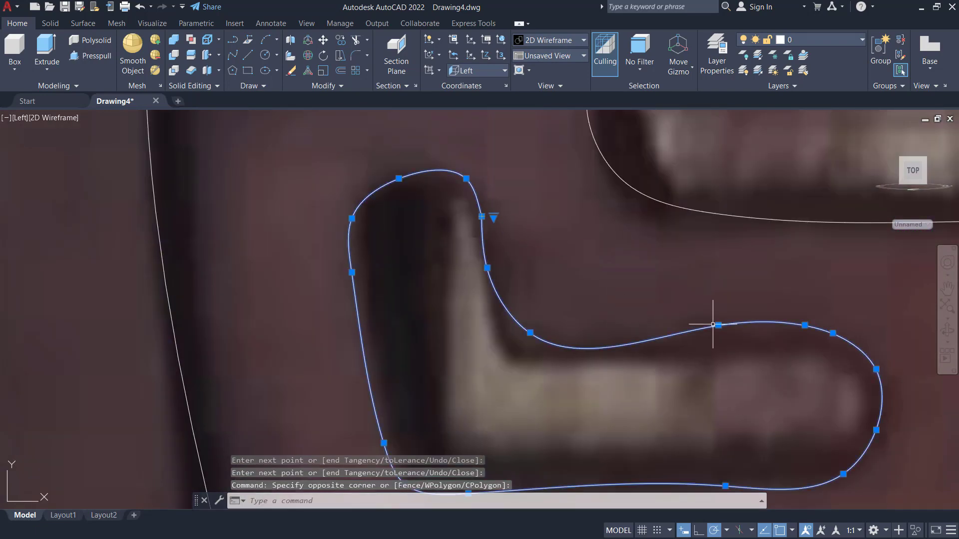
pyautogui.press('Escape')
# Outline the bottom-row slot right of the L-shaped cutout using a circle at each end joined by two straight lines.
pyautogui.scroll(-7, 709, 362)
pyautogui.scroll(5, 290, 378)
pyautogui.press('Return')
pyautogui.click(320, 378)
pyautogui.click(698, 371)
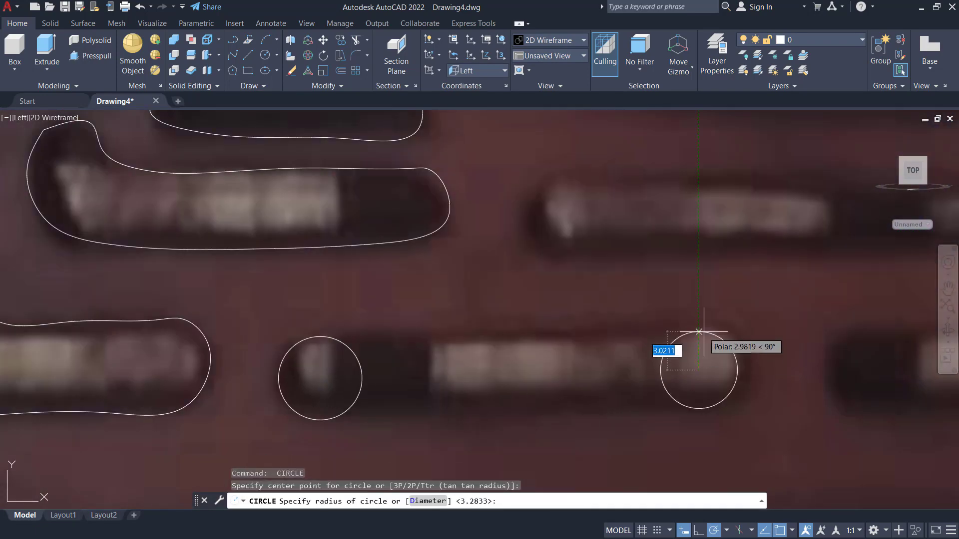
pyautogui.click(320, 336)
pyautogui.click(699, 412)
pyautogui.click(320, 420)
pyautogui.click(657, 372)
# Outline the horizontal slot in the row above using end circles and straight connecting lines, leaving one rounded outline.
pyautogui.press('Return')
pyautogui.scroll(-3, 600, 366)
pyautogui.click(355, 299)
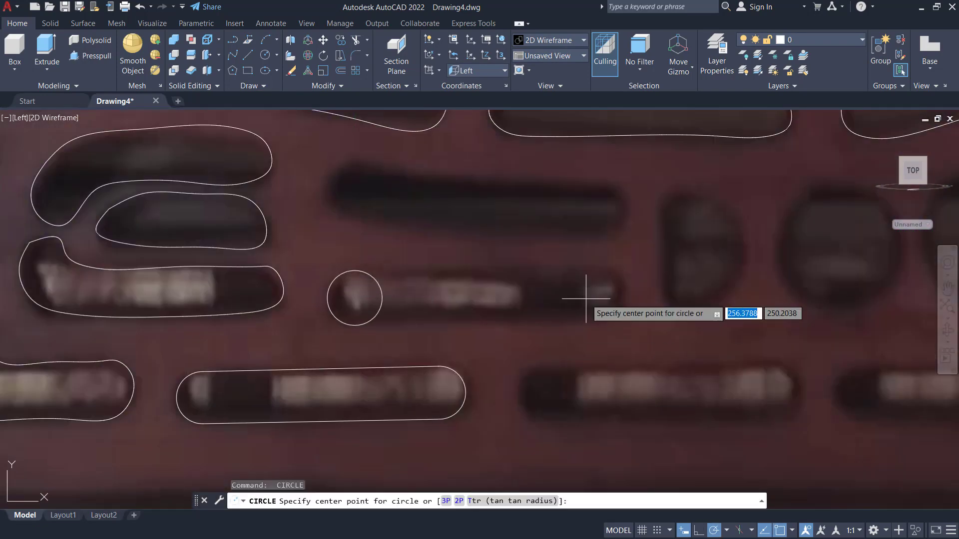
pyautogui.click(596, 297)
pyautogui.click(626, 298)
pyautogui.click(354, 271)
pyautogui.click(567, 298)
pyautogui.click(382, 298)
# Copy the finished bottom-row slot onto the two remaining straight slots to its right.
pyautogui.scroll(-5, 432, 381)
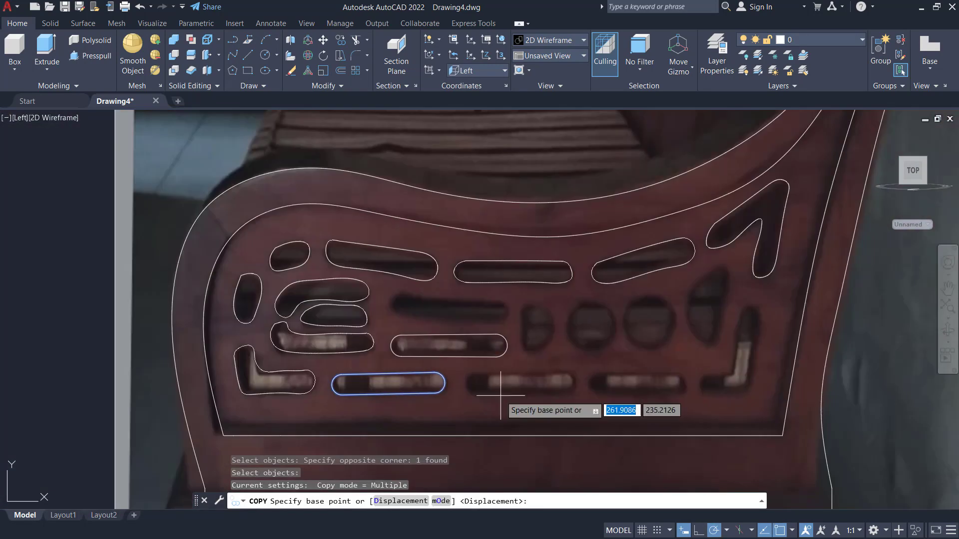
pyautogui.click(501, 394)
pyautogui.scroll(5, 699, 402)
pyautogui.click(678, 400)
# Shorten the rightmost slot copy by stretching its right end to fit the cutout in the photo.
pyautogui.click(703, 356)
pyautogui.click(671, 355)
pyautogui.click(648, 355)
pyautogui.click(621, 314)
pyautogui.click(623, 398)
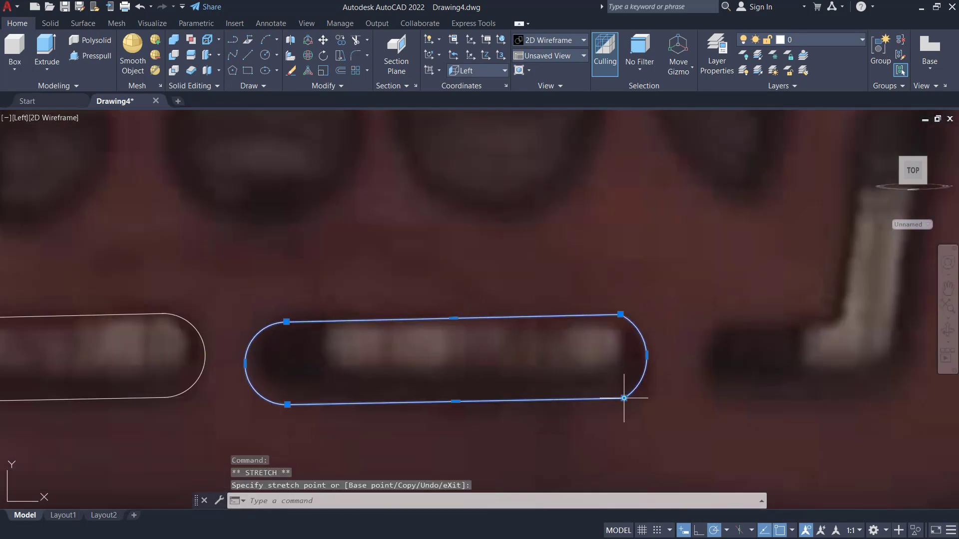
pyautogui.press('Escape')
# Trace the dark wavy slot in the middle of the panel with a closed spline.
pyautogui.scroll(-5, 730, 320)
pyautogui.scroll(4, 247, 235)
pyautogui.click(246, 238)
pyautogui.click(190, 288)
pyautogui.click(482, 358)
pyautogui.click(673, 324)
pyautogui.click(586, 252)
# Trace the D-shaped cutout left of the two round holes with a closed spline and refine its straight side.
pyautogui.scroll(-2, 173, 345)
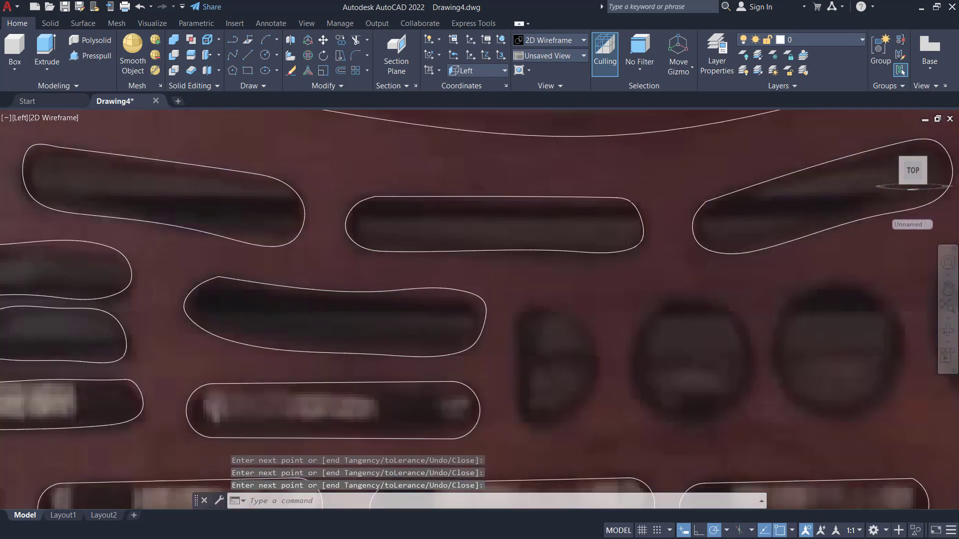
pyautogui.click(520, 320)
pyautogui.click(582, 403)
pyautogui.scroll(4, 518, 325)
pyautogui.click(517, 326)
pyautogui.click(510, 300)
pyautogui.click(516, 332)
# Draw a circle over each of the two round holes in the panel.
pyautogui.scroll(-5, 559, 283)
pyautogui.moveTo(655, 342); pyautogui.dragTo(406, 347, button='middle')
pyautogui.click(456, 336)
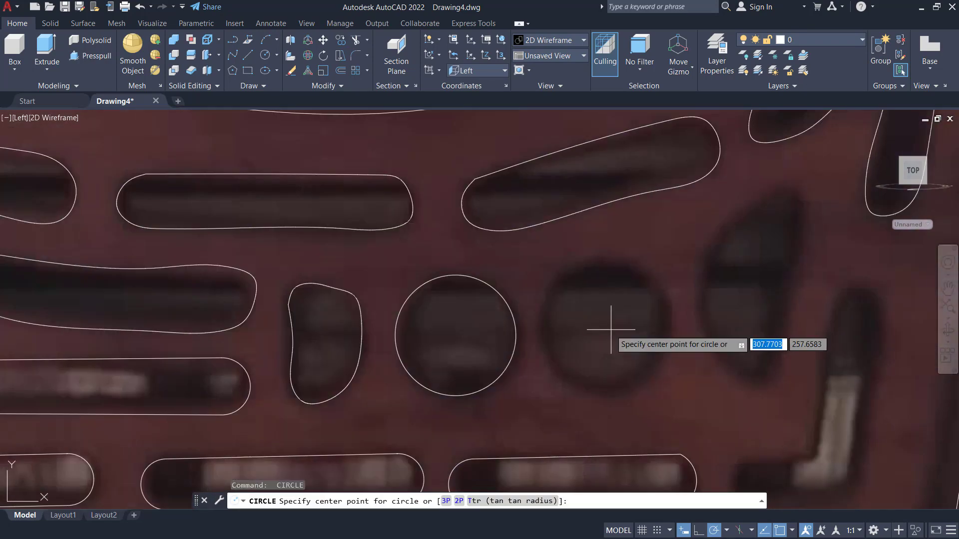
pyautogui.click(604, 322)
# Trace the half-moon cutout right of the round holes with a closed spline.
pyautogui.write('sp')
pyautogui.click(613, 296)
pyautogui.click(563, 442)
pyautogui.click(512, 346)
# Trace the L-shaped cutout in the panel's lower-right corner with a closed spline.
pyautogui.scroll(-4, 611, 257)
pyautogui.click(646, 247)
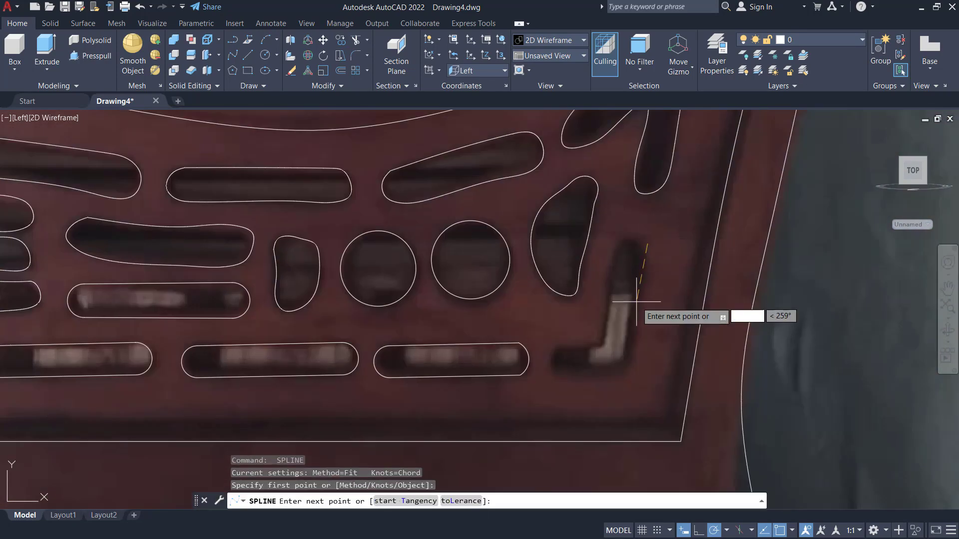
pyautogui.click(635, 350)
pyautogui.click(560, 347)
# Reshape the inner corner of the lower-right L-shaped cutout by moving its fit points to match the photo.
pyautogui.scroll(4, 609, 338)
pyautogui.click(596, 291)
pyautogui.scroll(2, 590, 290)
pyautogui.click(597, 368)
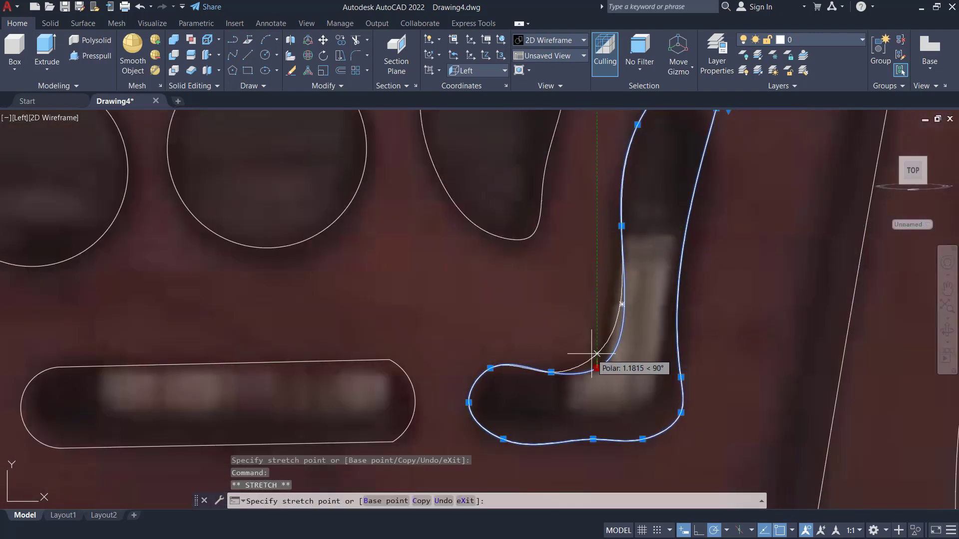
pyautogui.click(597, 354)
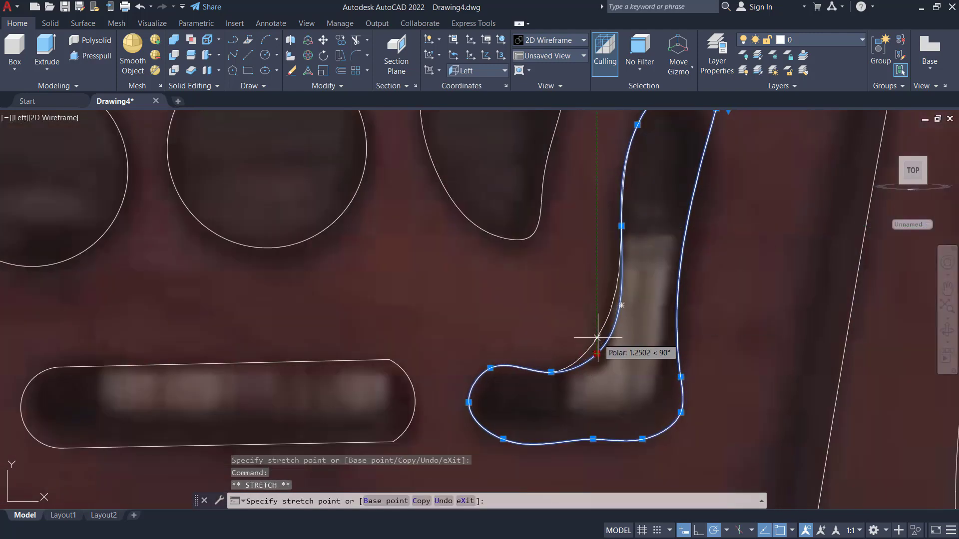
pyautogui.scroll(-4, 642, 302)
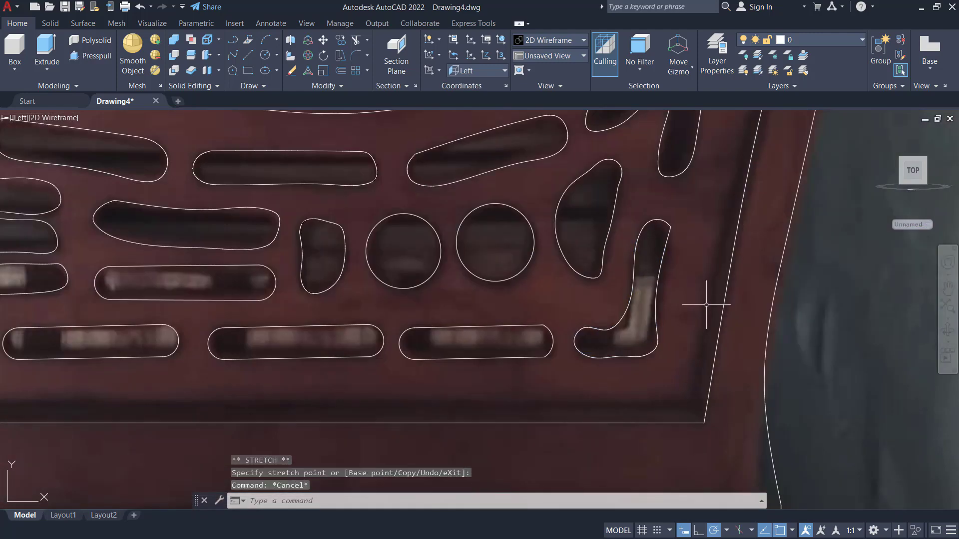
pyautogui.scroll(-4, 679, 291)
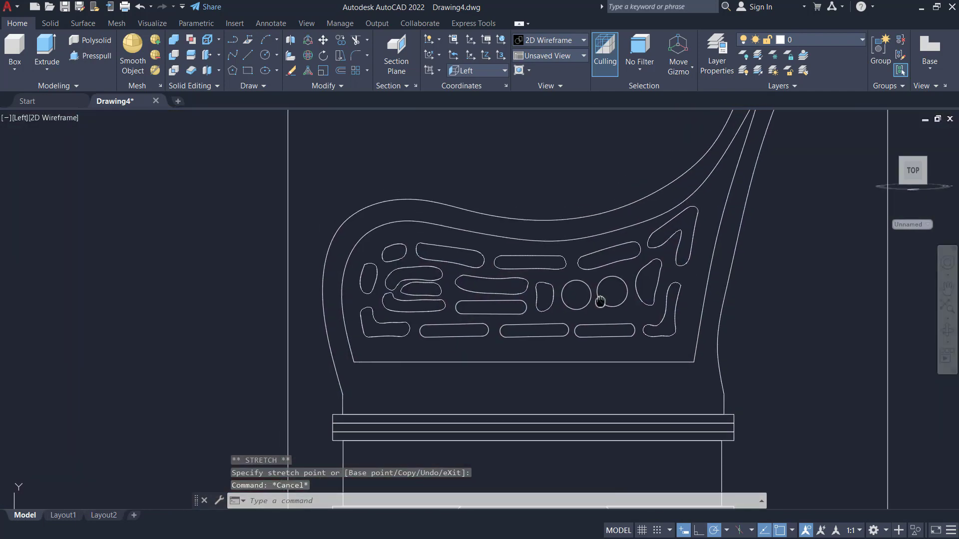
pyautogui.moveTo(615, 286); pyautogui.dragTo(627, 333, button='middle')
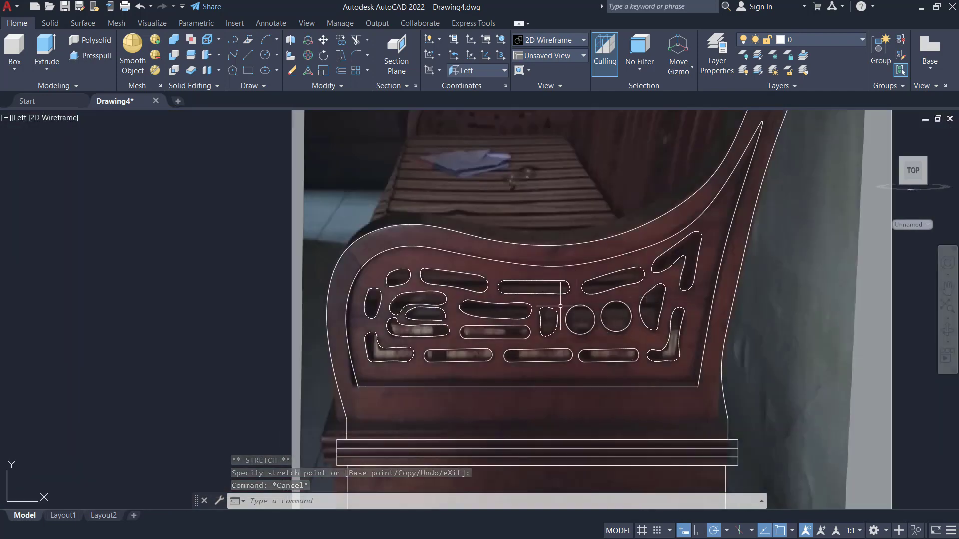
pyautogui.rightClick(509, 332)
pyautogui.press('Escape')
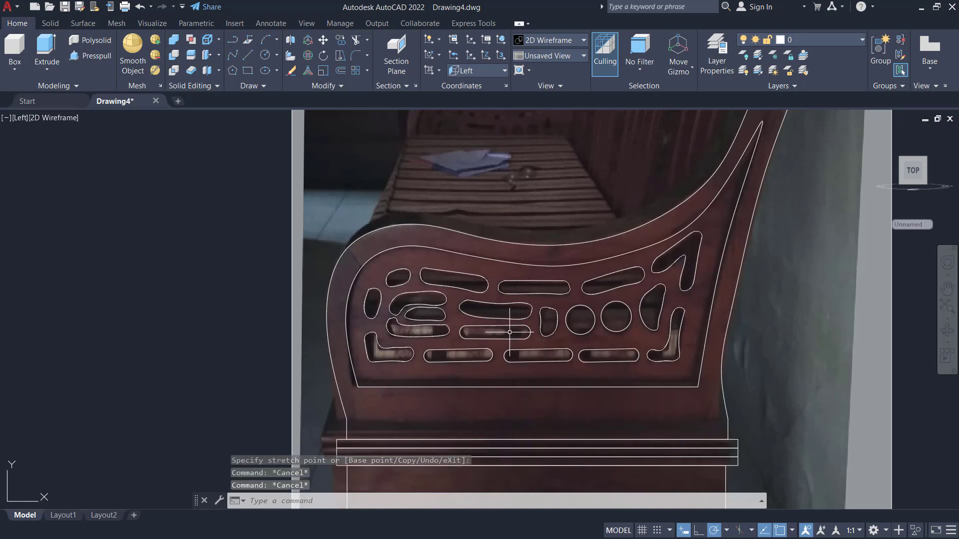
# Copy the inner groove outline and all the cutouts inside it 300 units to the left.
pyautogui.write('co')
pyautogui.press('Return')
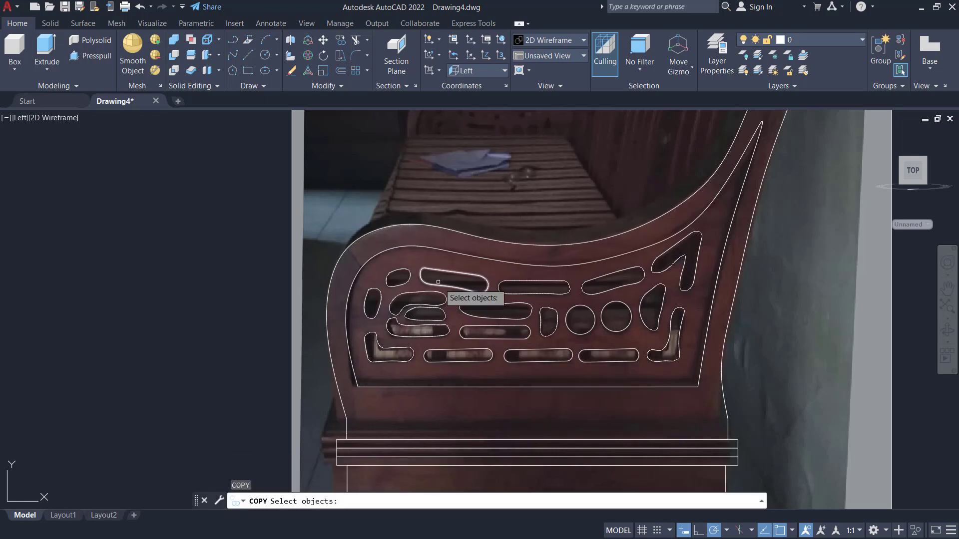
pyautogui.click(440, 248)
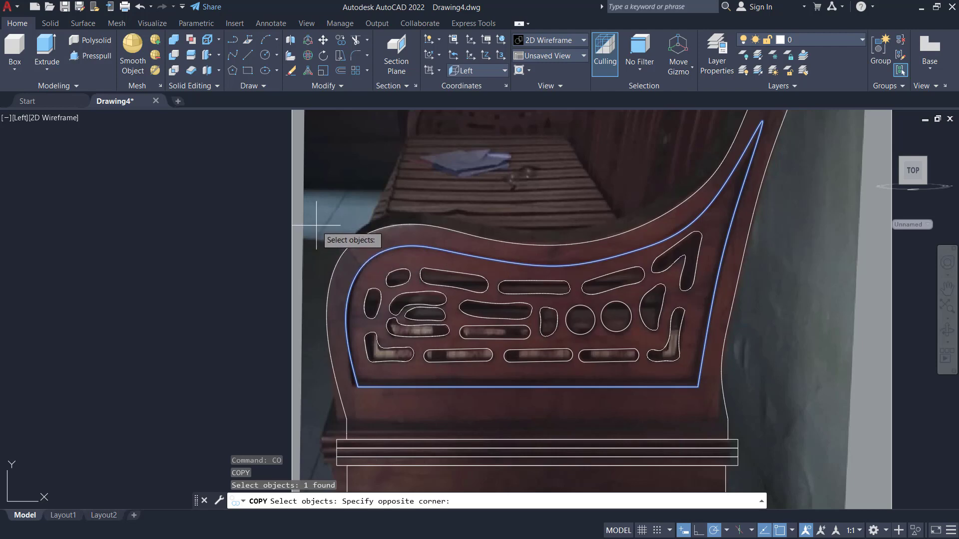
pyautogui.click(717, 378)
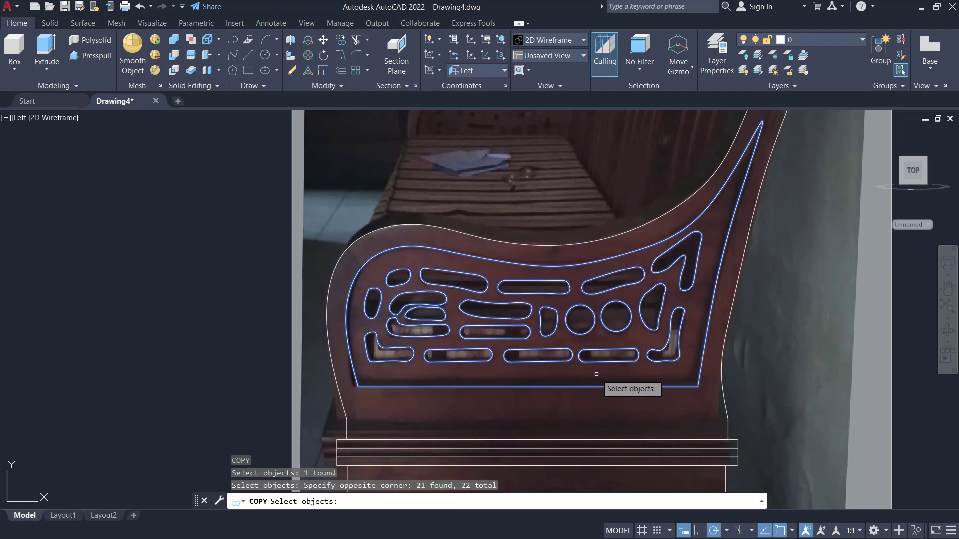
pyautogui.press('Return')
pyautogui.scroll(-4, 546, 327)
pyautogui.click(637, 333)
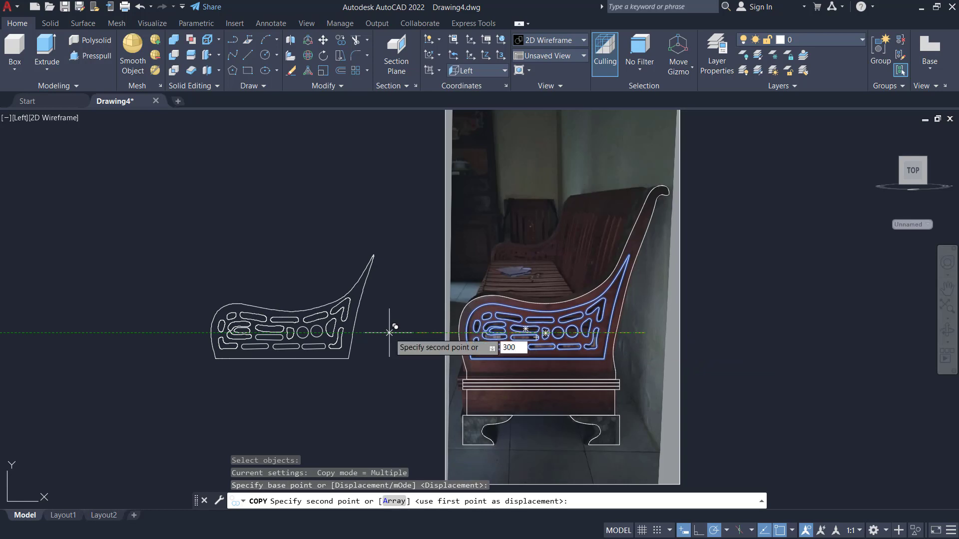
pyautogui.write('300')
pyautogui.press('Return')
pyautogui.press('Return')
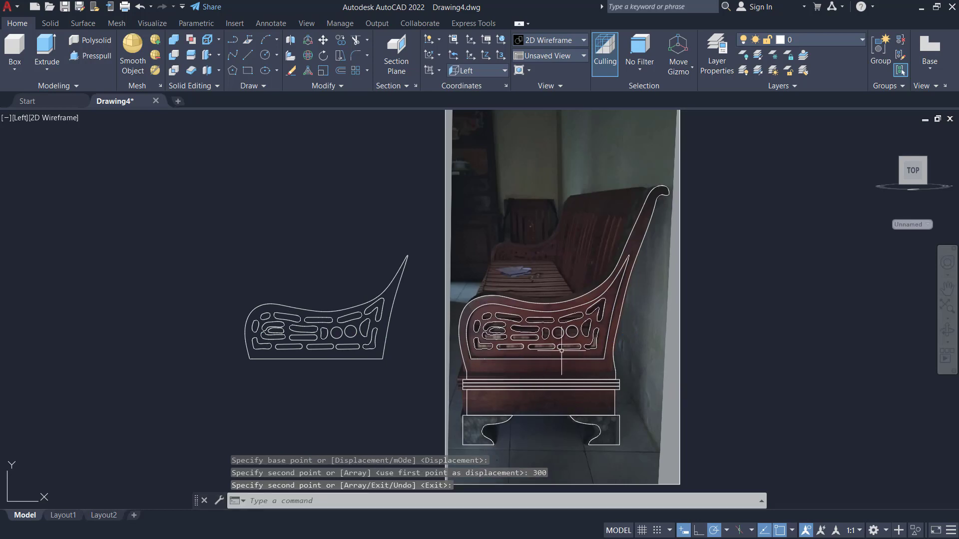
# Delete the original cutouts over the photo, keeping the inner groove outline.
pyautogui.scroll(2, 535, 339)
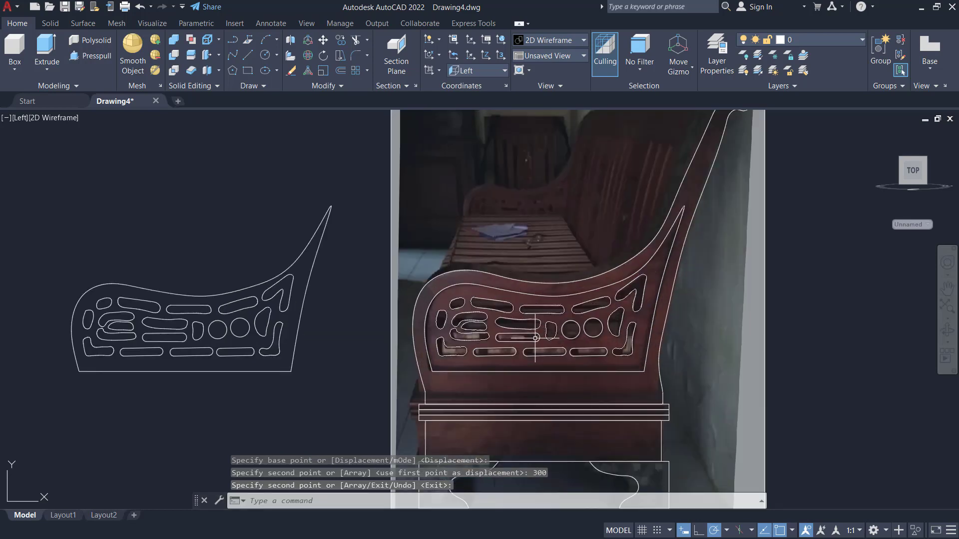
pyautogui.click(636, 303)
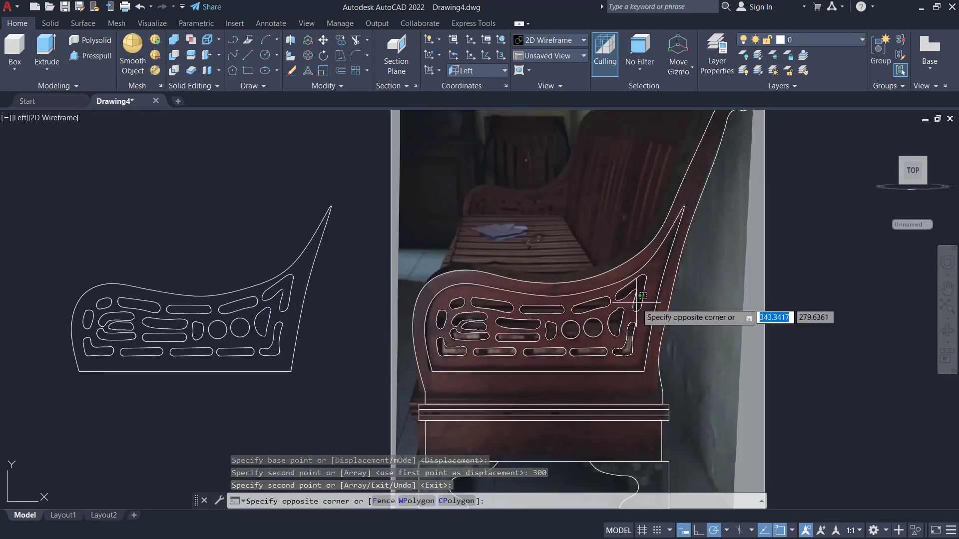
pyautogui.click(441, 347)
pyautogui.press('Delete')
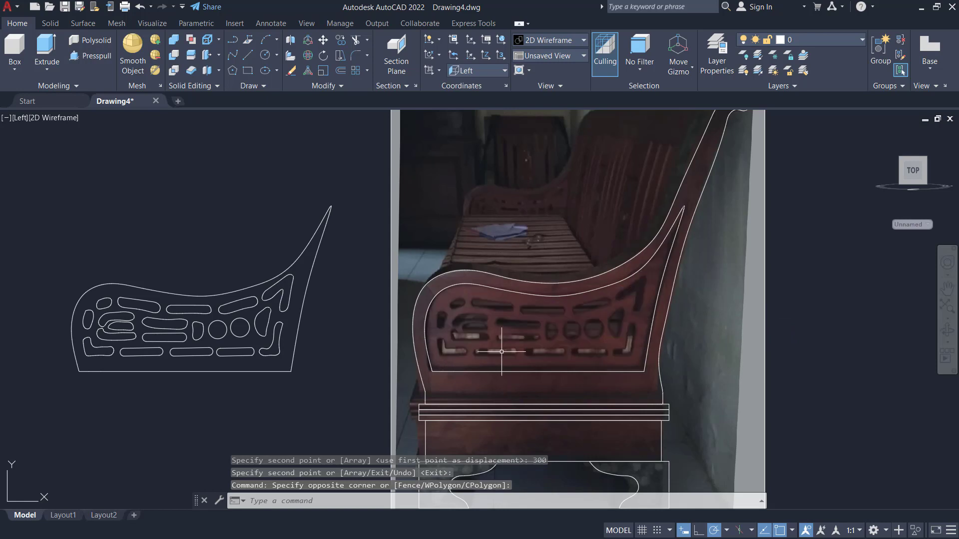
# Hide the reference photo so only the traced bench linework remains in view.
pyautogui.scroll(-2, 685, 346)
pyautogui.moveTo(708, 344); pyautogui.dragTo(627, 358, button='middle')
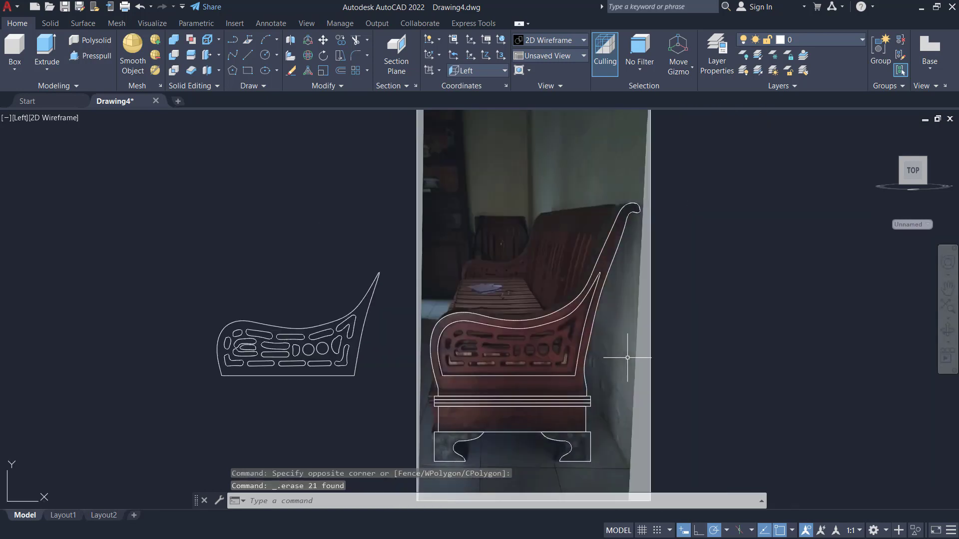
pyautogui.click(682, 262)
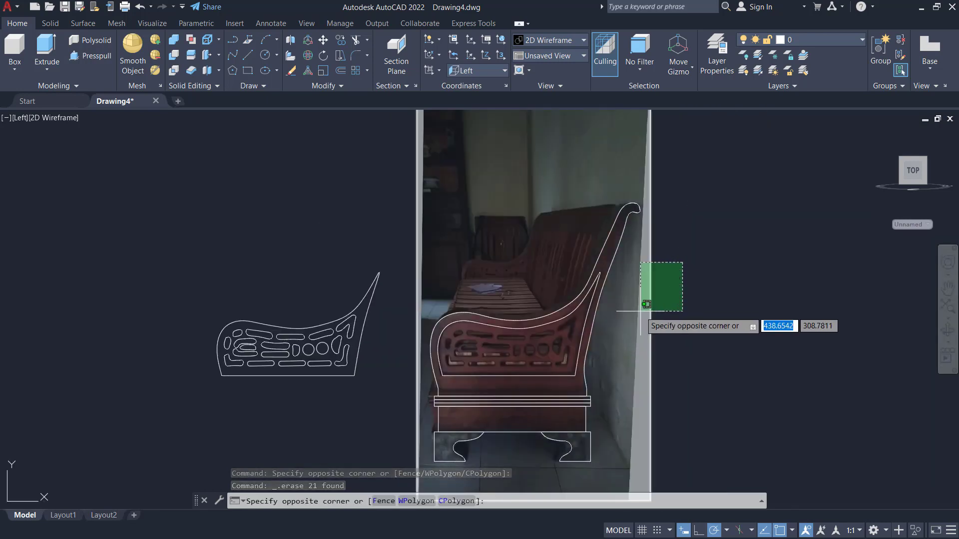
pyautogui.click(642, 323)
pyautogui.rightClick(635, 281)
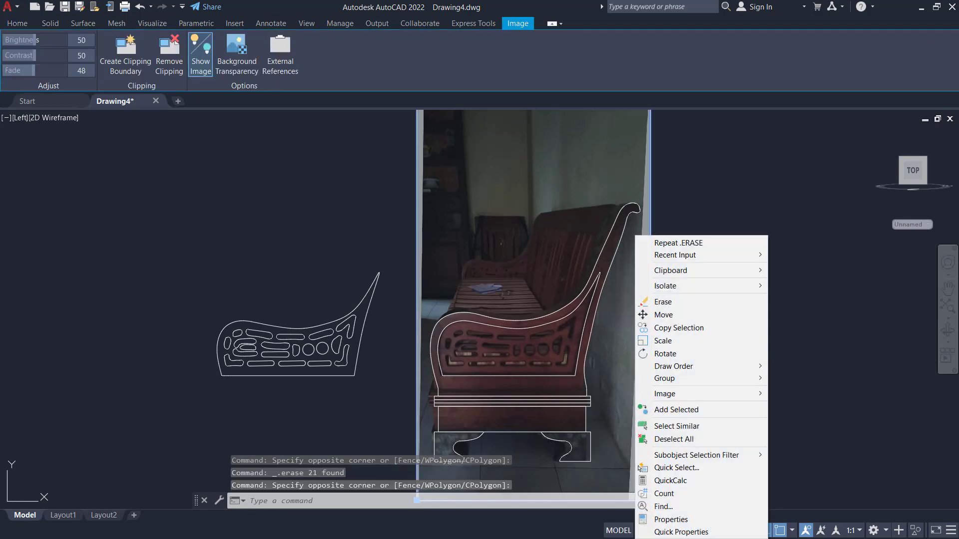
pyautogui.moveTo(679, 287)
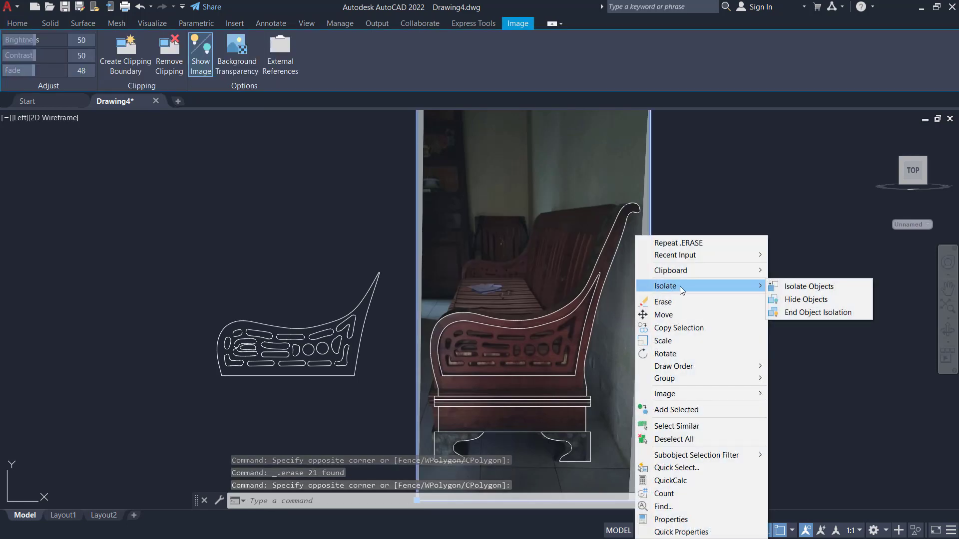
pyautogui.click(796, 299)
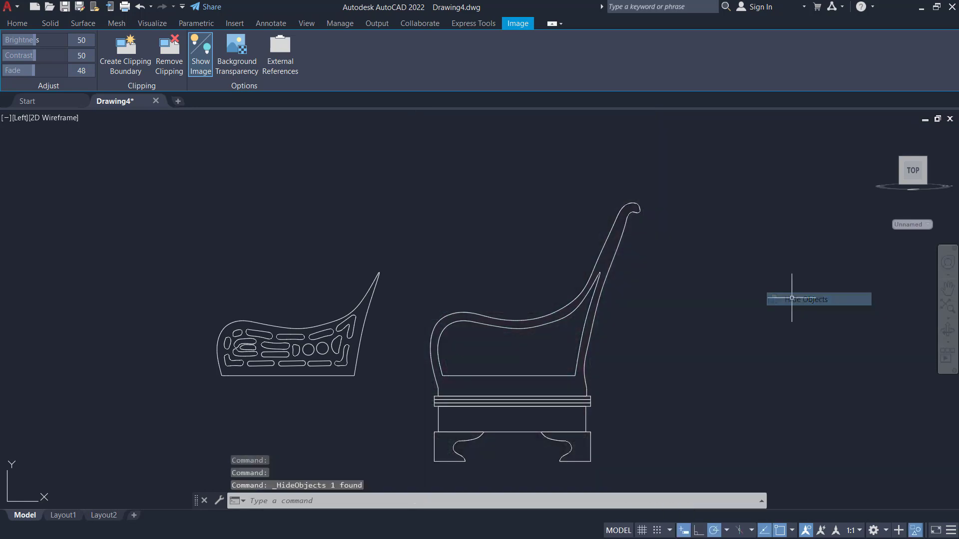
# Draw a horizontal line from the backrest's rear edge, just below the curled top, past its front edge.
pyautogui.scroll(5, 624, 246)
pyautogui.scroll(3, 625, 247)
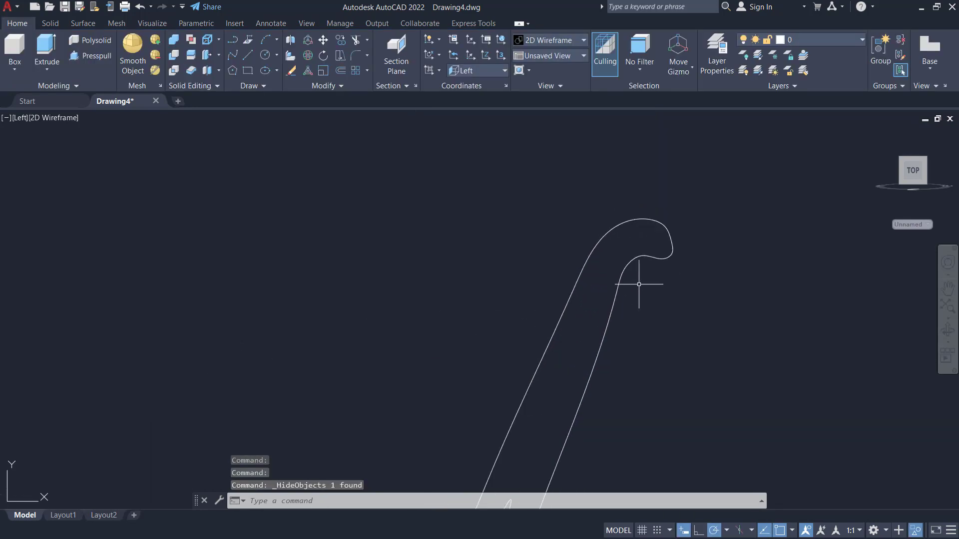
pyautogui.write('l')
pyautogui.press('Return')
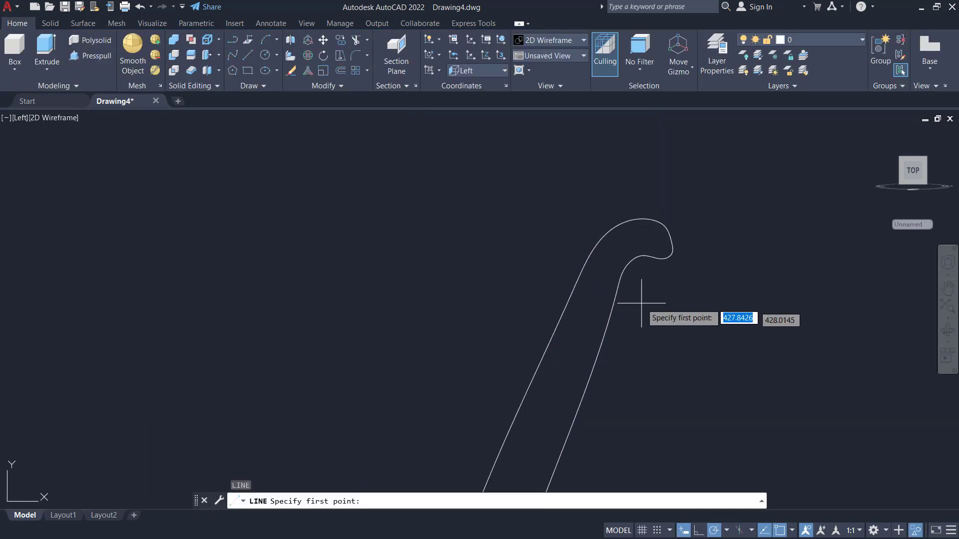
pyautogui.click(616, 292)
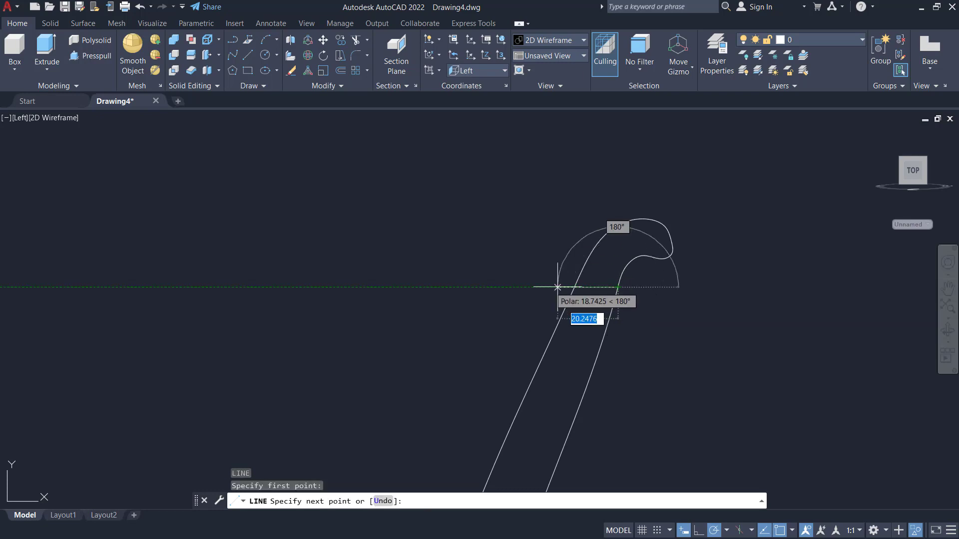
pyautogui.click(531, 287)
pyautogui.press('Return')
pyautogui.moveTo(639, 346); pyautogui.dragTo(643, 318, button='middle')
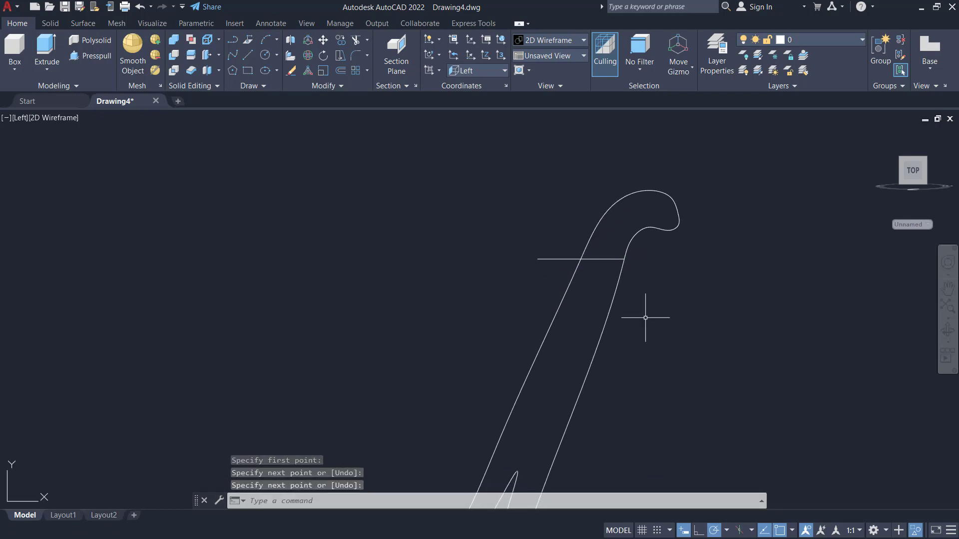
# Trim the part of the horizontal line that sticks out beyond the backrest's front edge.
pyautogui.write('tr')
pyautogui.press('Return')
pyautogui.moveTo(549, 250)
pyautogui.mouseDown()
pyautogui.moveTo(546, 266)
pyautogui.moveTo(515, 289)
pyautogui.mouseUp()
pyautogui.scroll(-3, 587, 360)
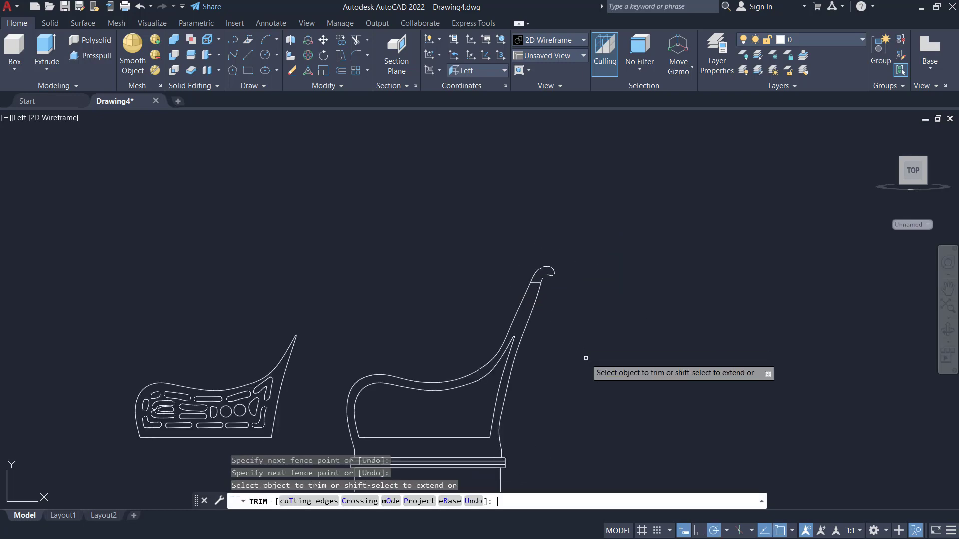
pyautogui.press('Return')
pyautogui.scroll(5, 595, 310)
pyautogui.press('Return')
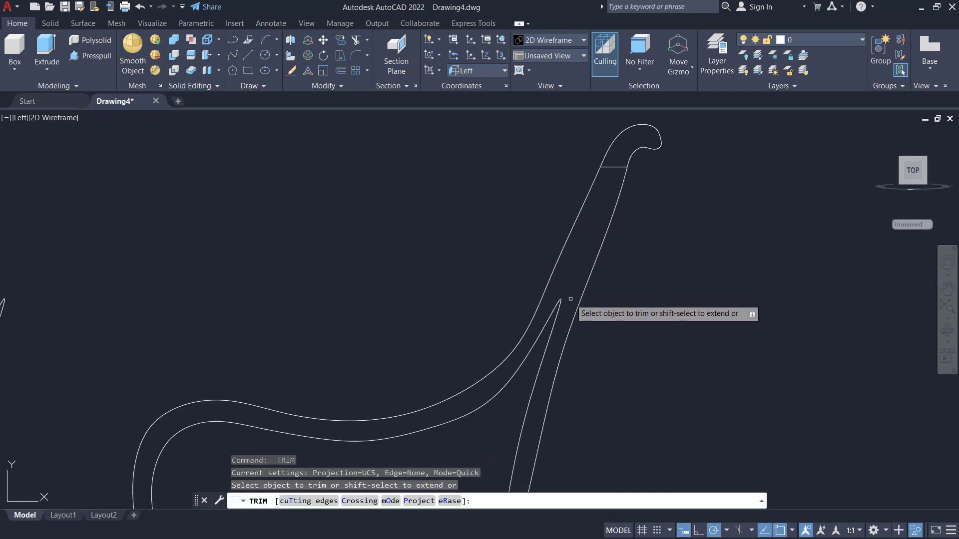
pyautogui.scroll(6, 571, 300)
pyautogui.click(567, 286)
pyautogui.write('tr')
pyautogui.press('Return')
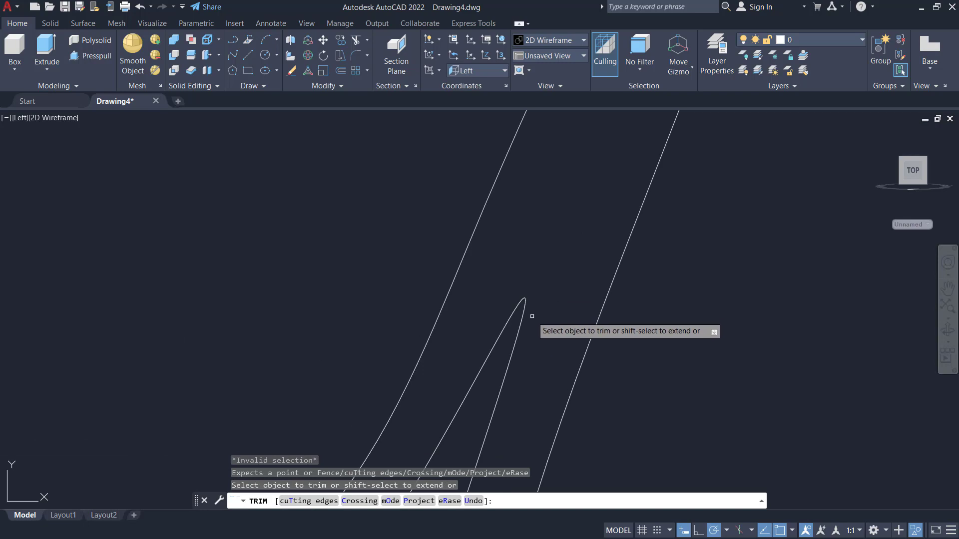
pyautogui.press('Escape')
# Draw a line from the groove's pointed tip up to the front end of the short horizontal line below the curled top.
pyautogui.write('l')
pyautogui.press('Return')
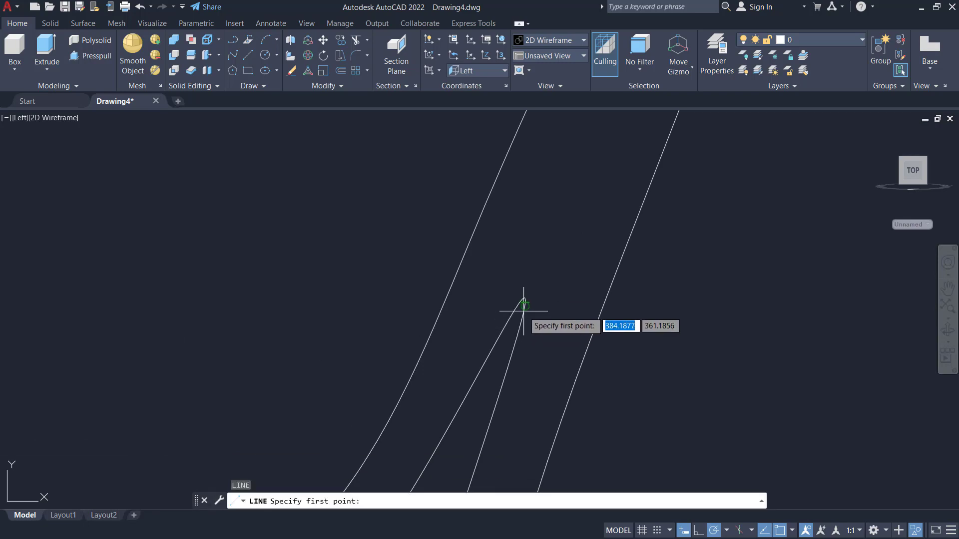
pyautogui.click(525, 306)
pyautogui.scroll(-3, 563, 193)
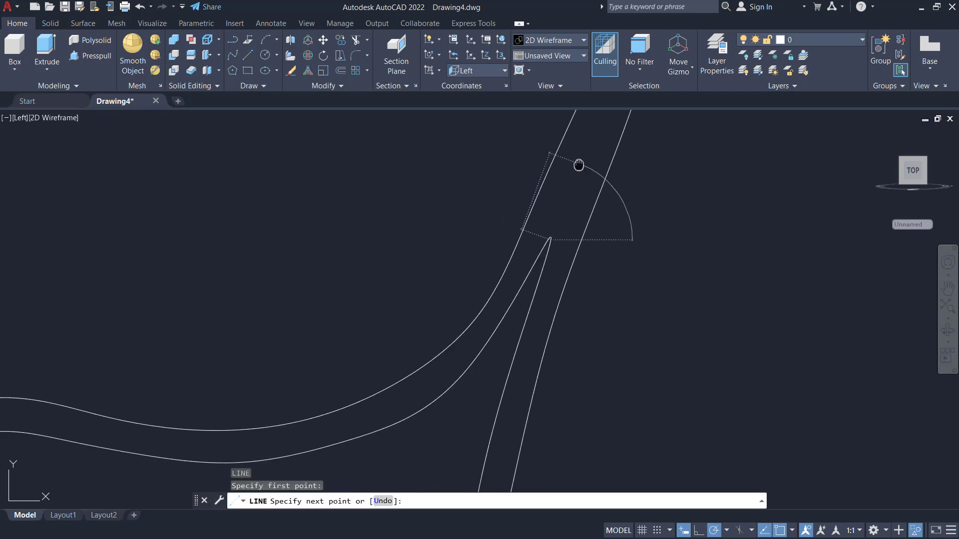
pyautogui.scroll(3, 577, 165)
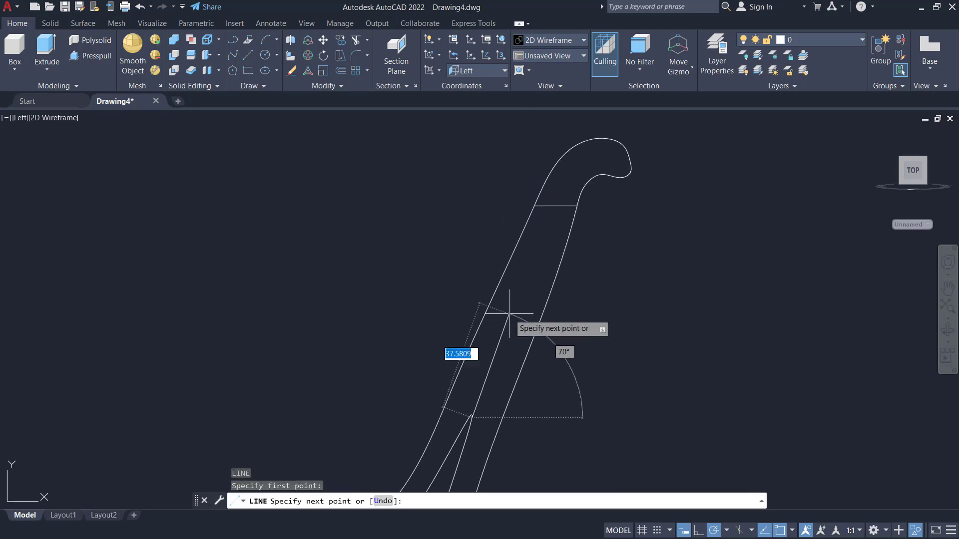
pyautogui.click(534, 205)
pyautogui.press('Return')
pyautogui.scroll(-3, 624, 335)
pyautogui.moveTo(625, 334); pyautogui.dragTo(646, 270, button='middle')
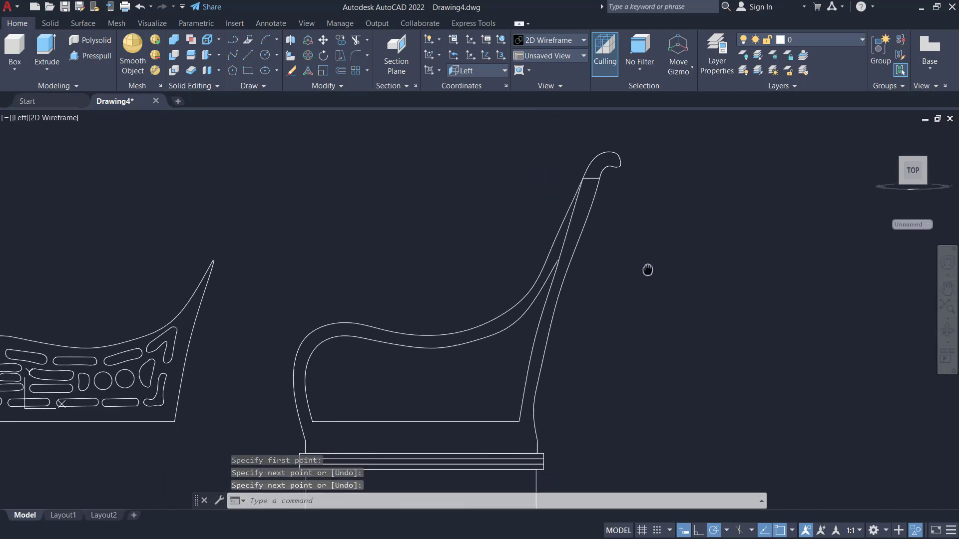
# Move the outer profile's control vertex on the rear edge beside the groove's tip outward to straighten the backrest.
pyautogui.scroll(3, 552, 256)
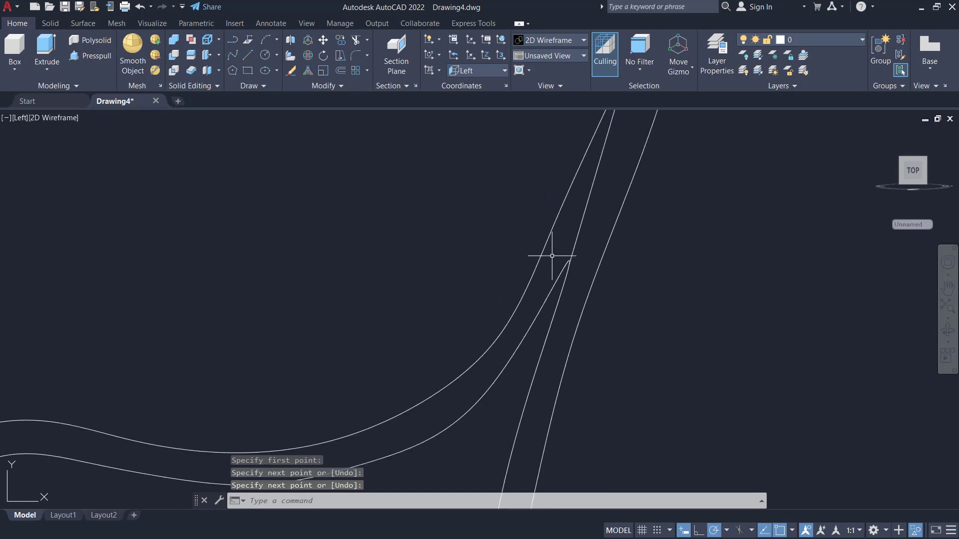
pyautogui.click(580, 316)
pyautogui.moveTo(622, 338); pyautogui.dragTo(612, 307, button='middle')
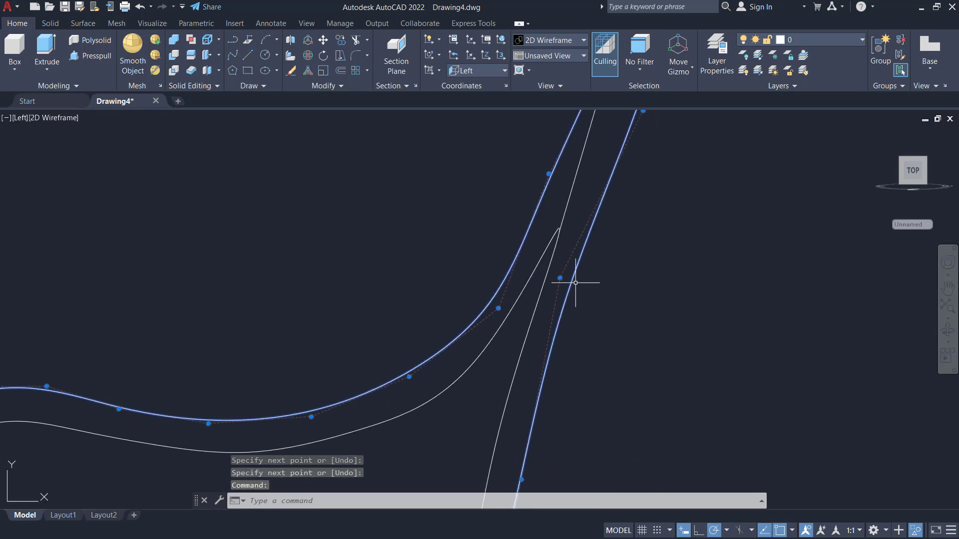
pyautogui.click(560, 277)
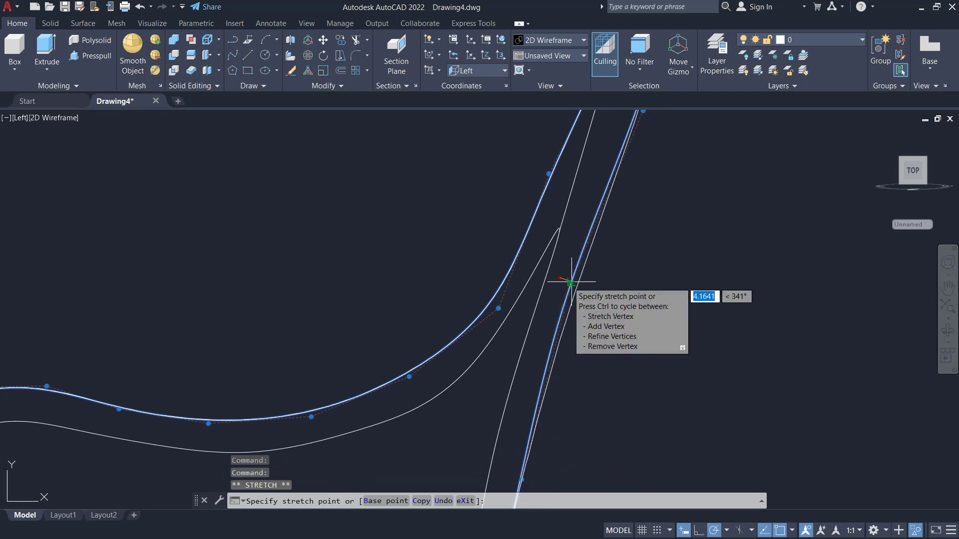
pyautogui.scroll(4, 574, 280)
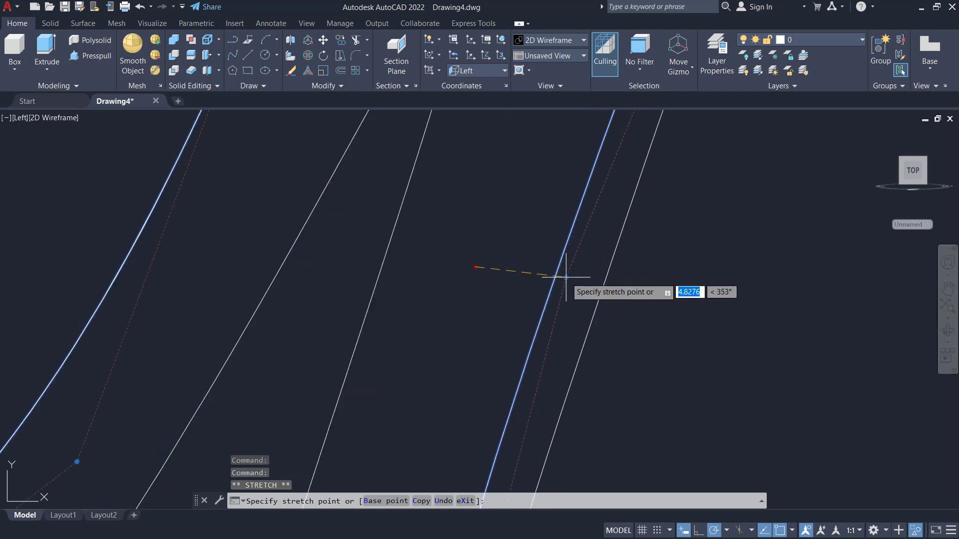
pyautogui.click(584, 266)
pyautogui.scroll(-4, 636, 293)
pyautogui.scroll(2, 653, 257)
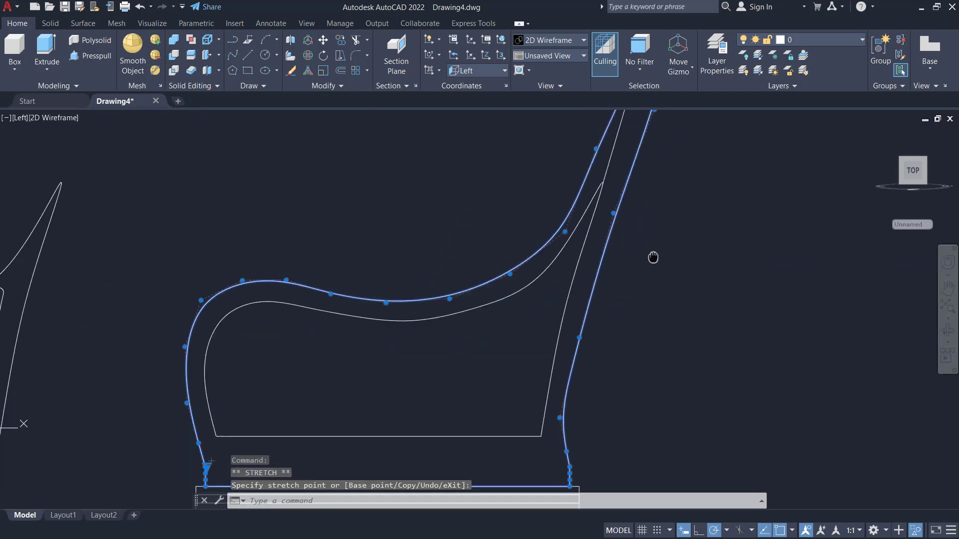
# Move the control vertex at the lower bend of the outer profile's rear edge slightly outward to soften the bend.
pyautogui.scroll(4, 560, 357)
pyautogui.scroll(1, 560, 357)
pyautogui.scroll(-4, 610, 381)
pyautogui.scroll(4, 606, 343)
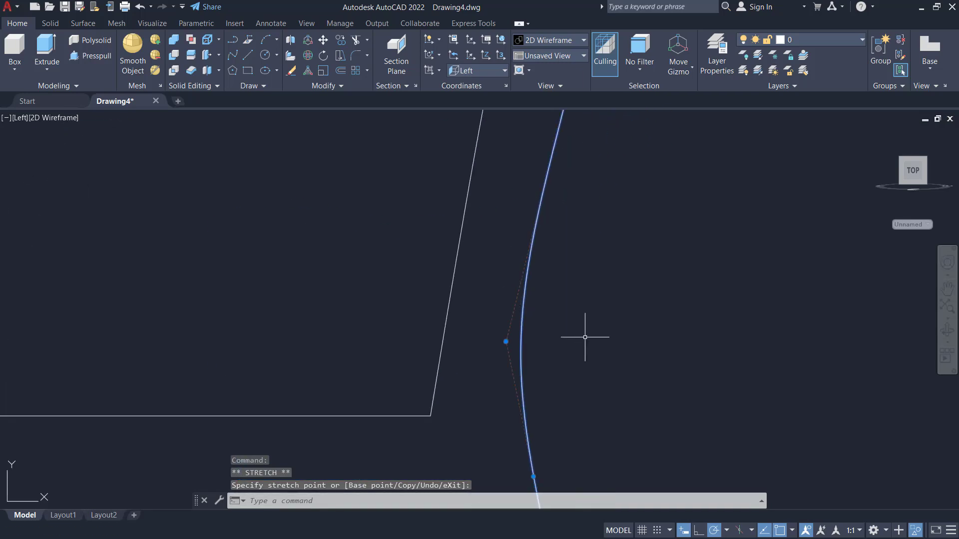
pyautogui.click(506, 341)
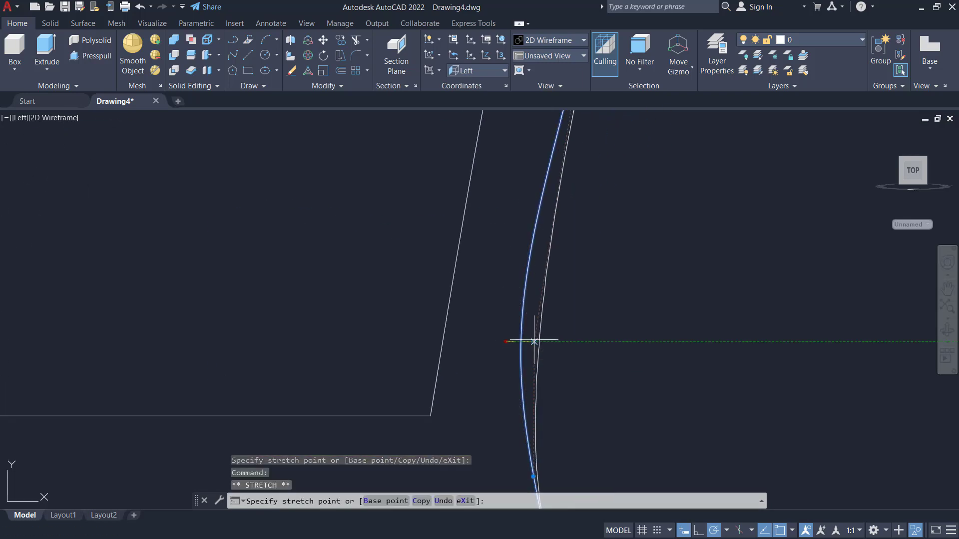
pyautogui.press('Escape')
pyautogui.scroll(-5, 643, 317)
pyautogui.scroll(5, 667, 310)
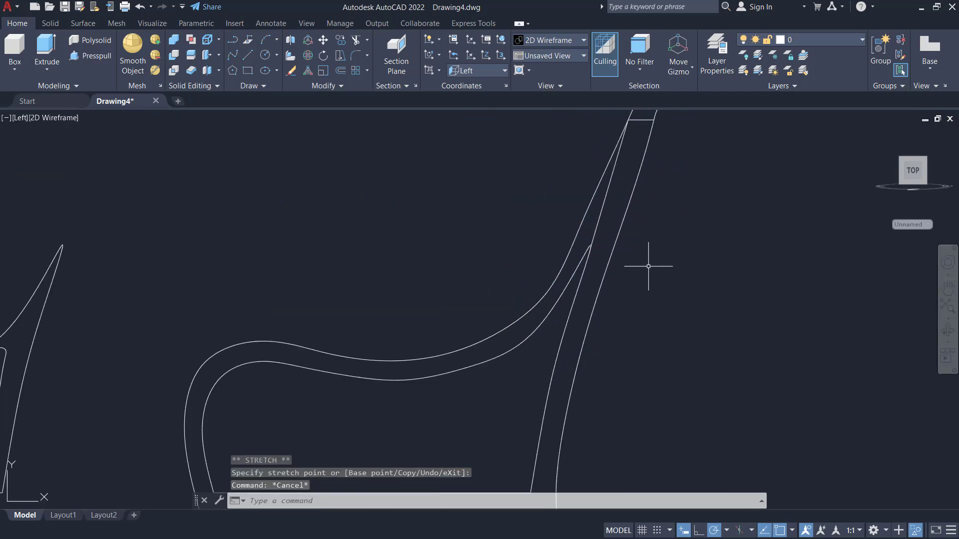
# Move the control vertex on the upper rear edge, below the curled top, slightly inward to straighten the backrest.
pyautogui.scroll(2, 649, 266)
pyautogui.scroll(-2, 578, 320)
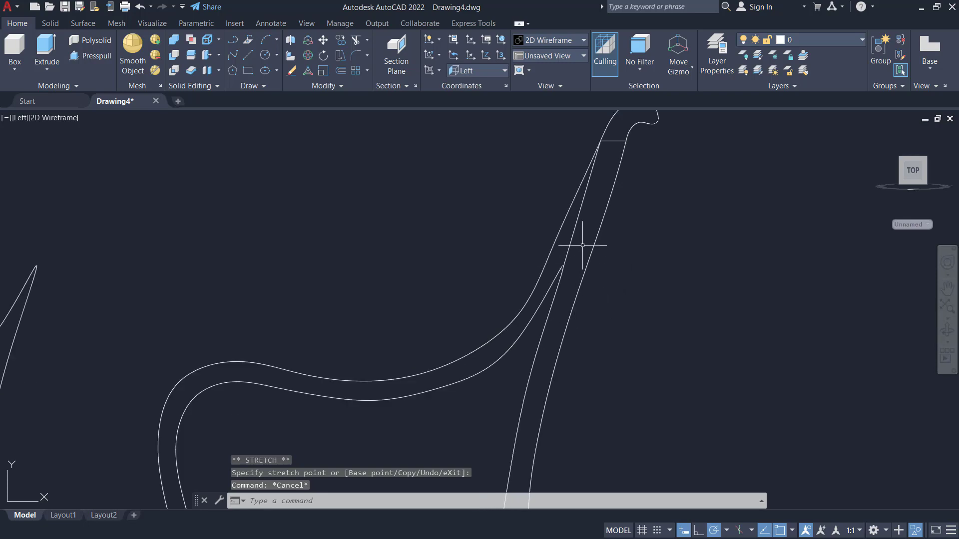
pyautogui.click(614, 196)
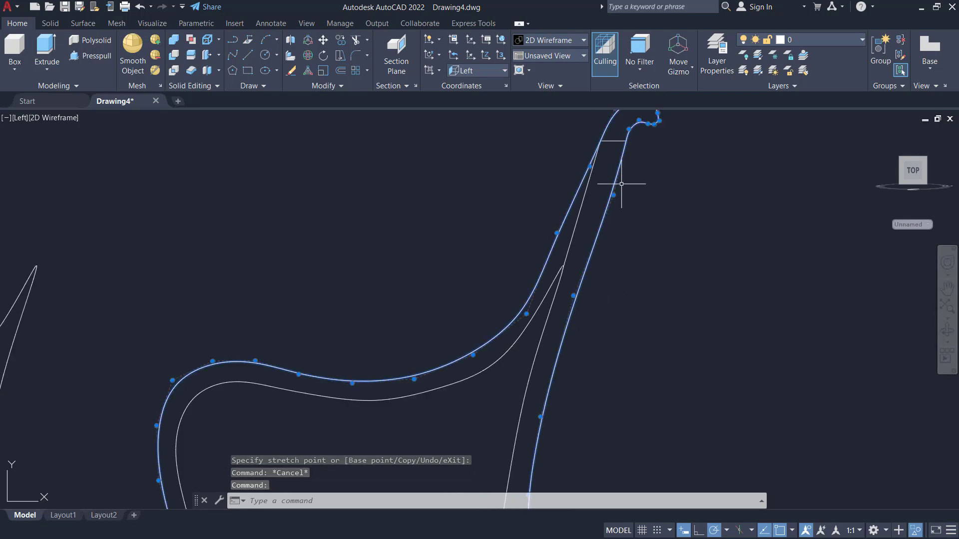
pyautogui.scroll(3, 621, 187)
pyautogui.click(582, 220)
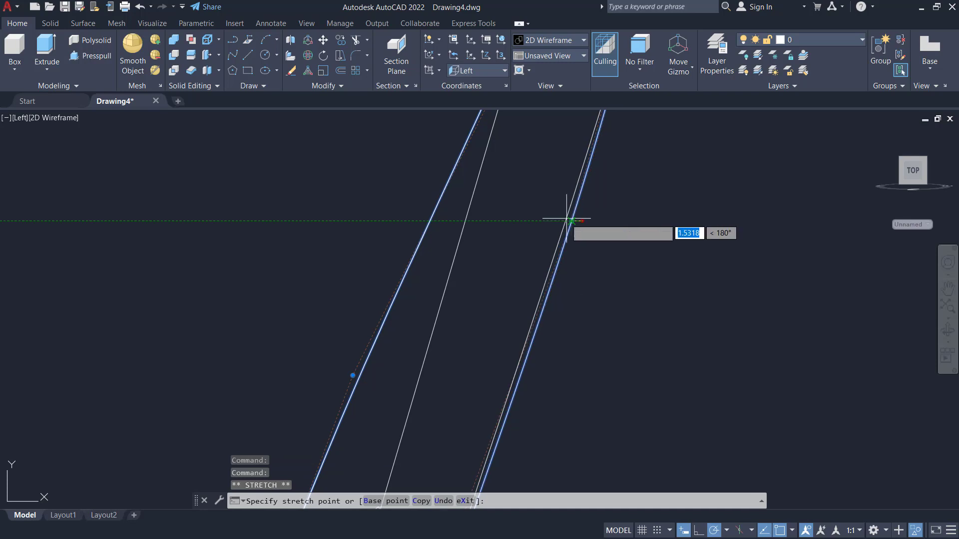
pyautogui.click(561, 223)
pyautogui.scroll(-5, 610, 248)
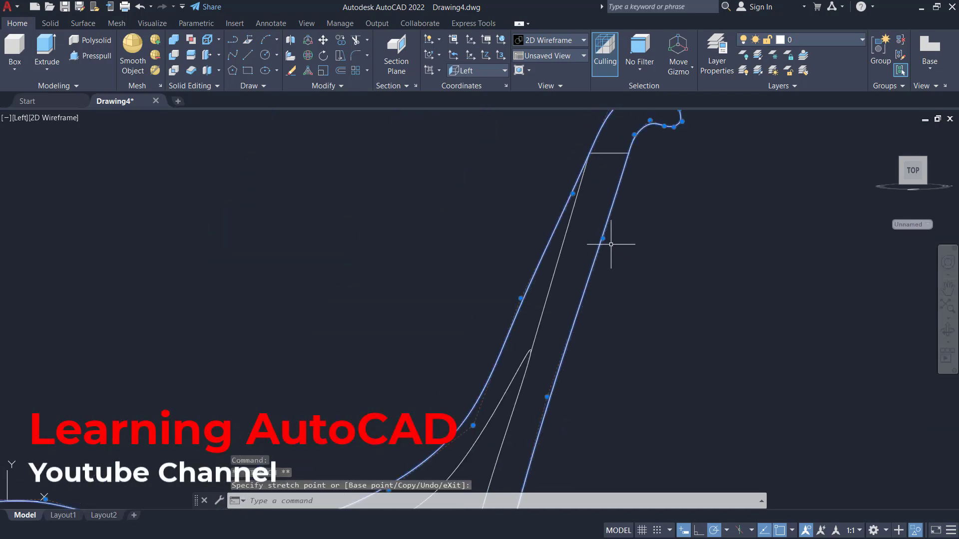
pyautogui.press('Escape')
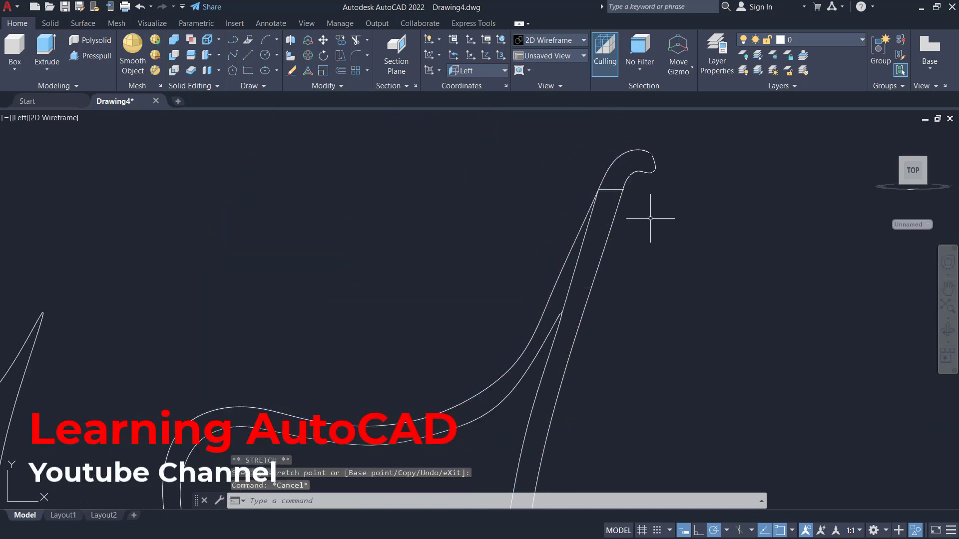
# Draw a horizontal line from the groove's lower-right corner across the outer profile's rear edge.
pyautogui.scroll(-4, 635, 281)
pyautogui.moveTo(645, 340); pyautogui.dragTo(659, 282, button='middle')
pyautogui.scroll(2, 598, 338)
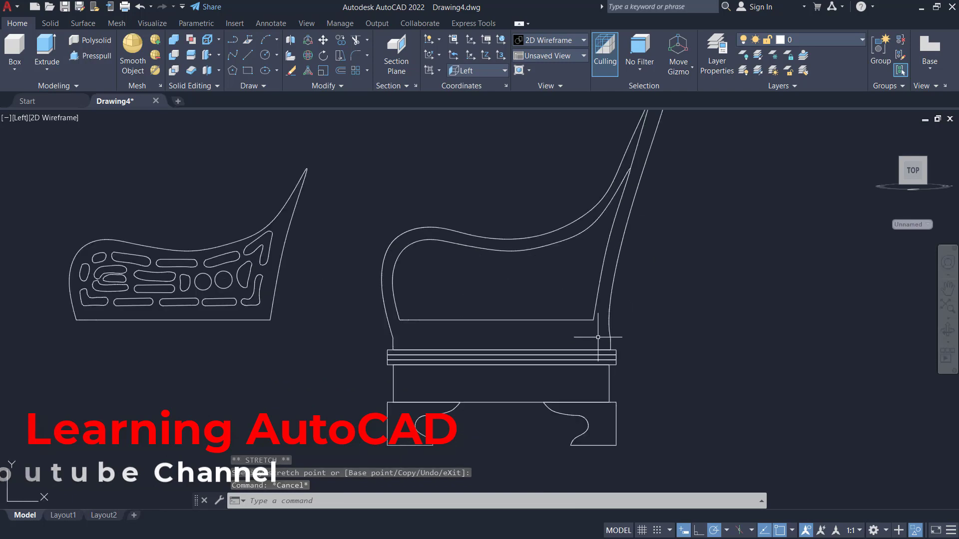
pyautogui.write('l')
pyautogui.press('Return')
pyautogui.scroll(4, 574, 330)
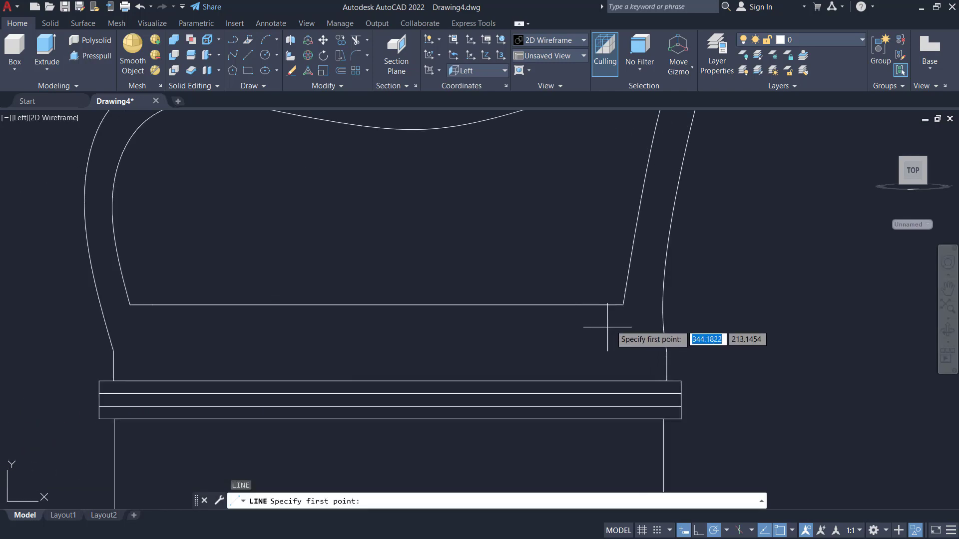
pyautogui.click(624, 306)
pyautogui.click(694, 305)
pyautogui.press('Return')
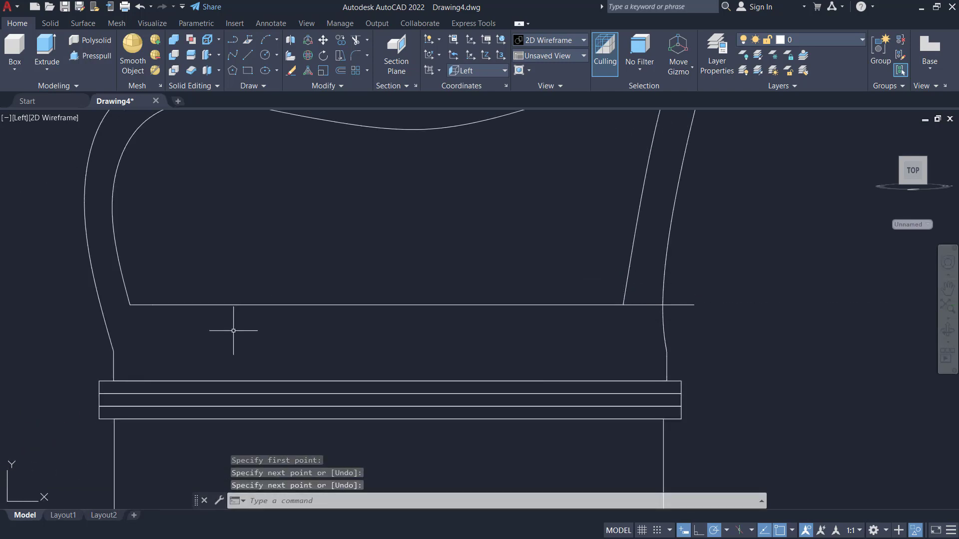
# Draw a horizontal line from the groove's lower-left corner out across the outer profile's front edge.
pyautogui.press('Return')
pyautogui.scroll(3, 124, 310)
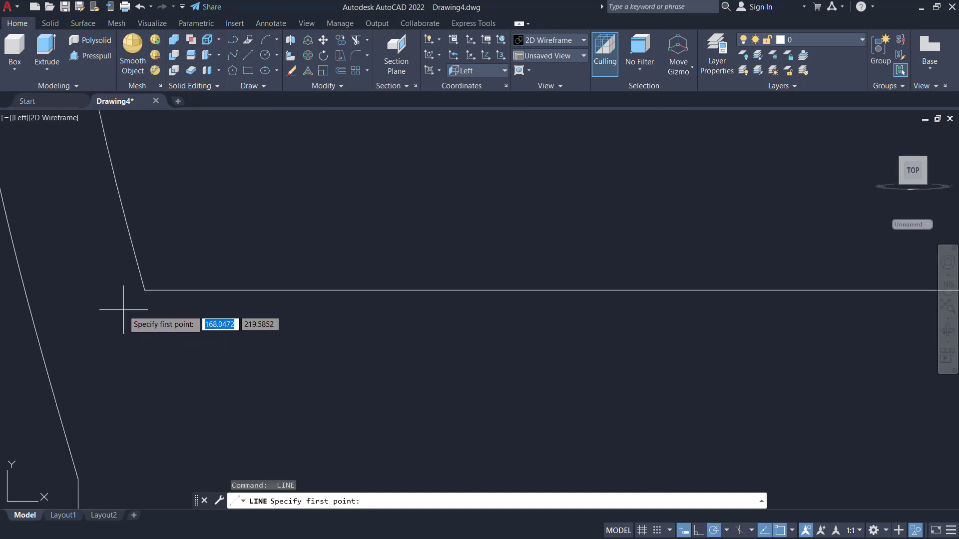
pyautogui.click(178, 290)
pyautogui.scroll(-2, 276, 306)
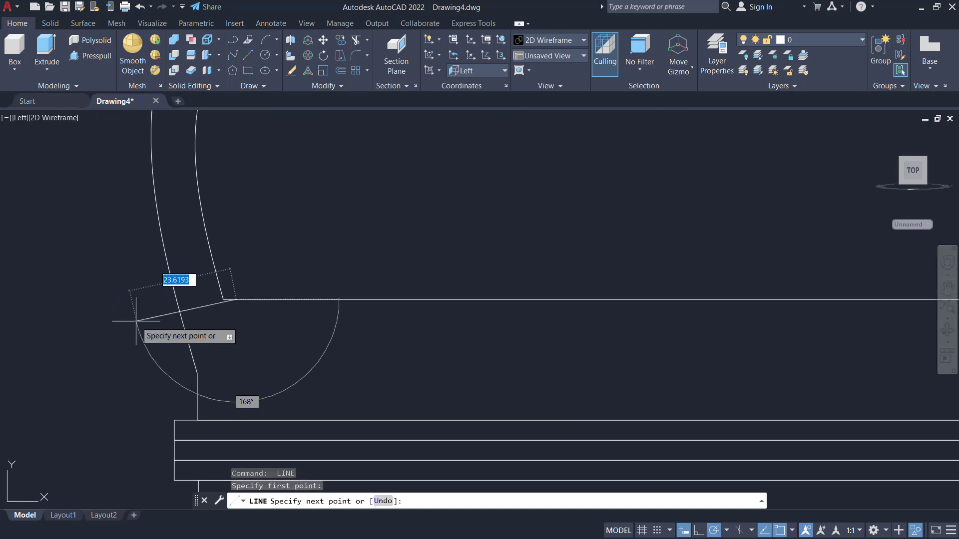
pyautogui.click(129, 300)
pyautogui.press('Return')
pyautogui.scroll(-2, 240, 344)
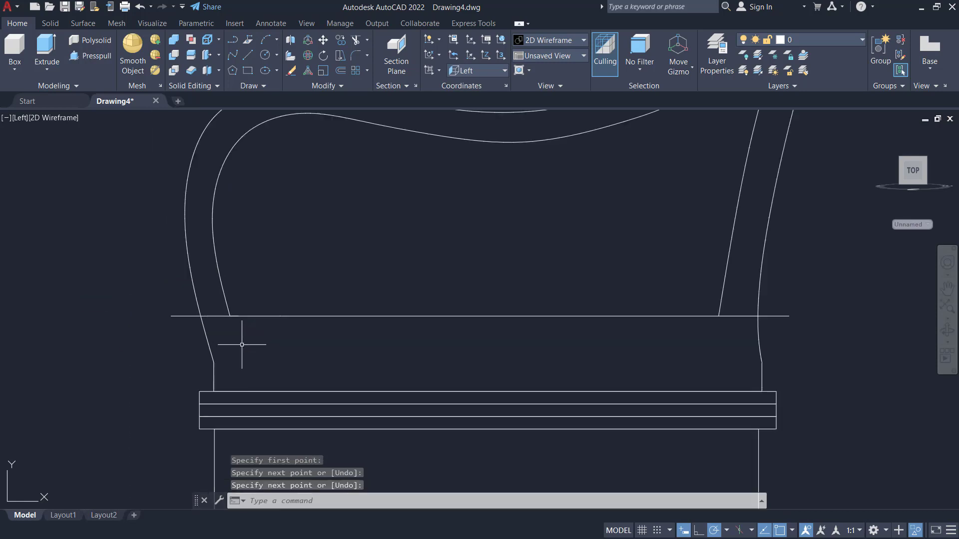
# Trim the ends of the horizontal dividing line that overhang the outer profile's front and rear edges.
pyautogui.moveTo(308, 363); pyautogui.dragTo(326, 347, button='middle')
pyautogui.write('tr')
pyautogui.press('Return')
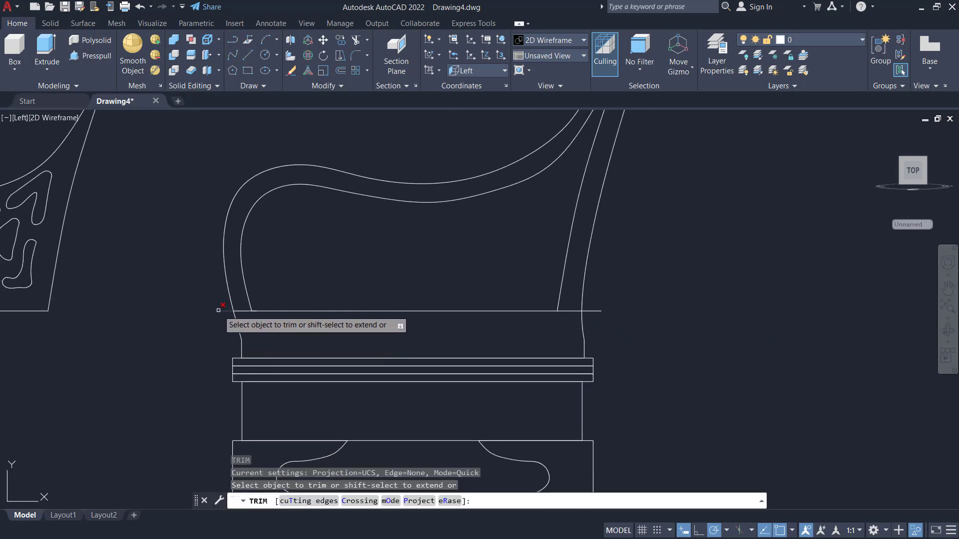
pyautogui.click(227, 311)
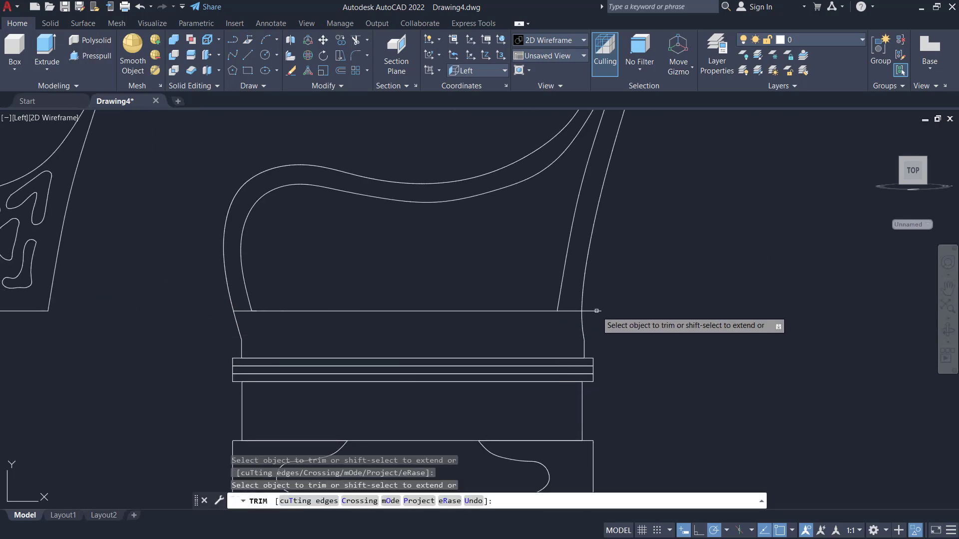
pyautogui.scroll(-5, 597, 310)
pyautogui.press('Return')
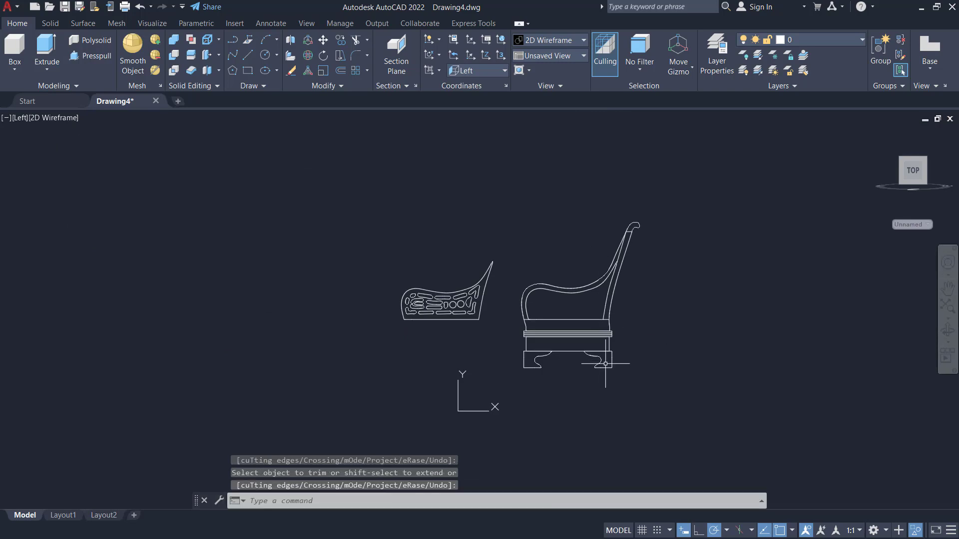
# Press-pull the closed area between the horizontal dividing line and the three thin strips sideways by about 215 units.
pyautogui.moveTo(585, 321)
pyautogui.keyDown('shift'); pyautogui.mouseDown(button='middle')
pyautogui.moveTo(676, 327)
pyautogui.moveTo(685, 348)
pyautogui.moveTo(677, 370)
pyautogui.moveTo(670, 378)
pyautogui.moveTo(679, 310)
pyautogui.moveTo(600, 316)
pyautogui.mouseUp(button='middle'); pyautogui.keyUp('shift')
pyautogui.scroll(3, 550, 322)
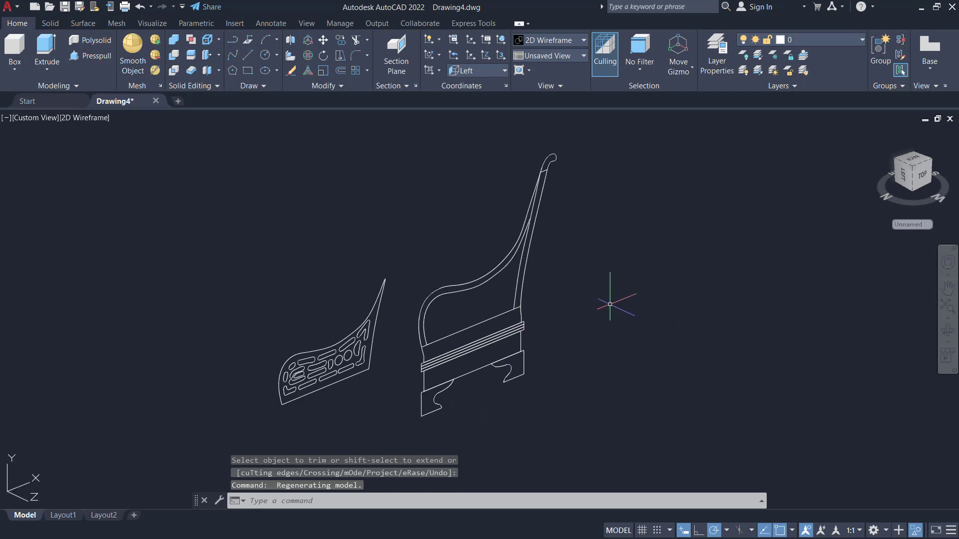
pyautogui.write('press')
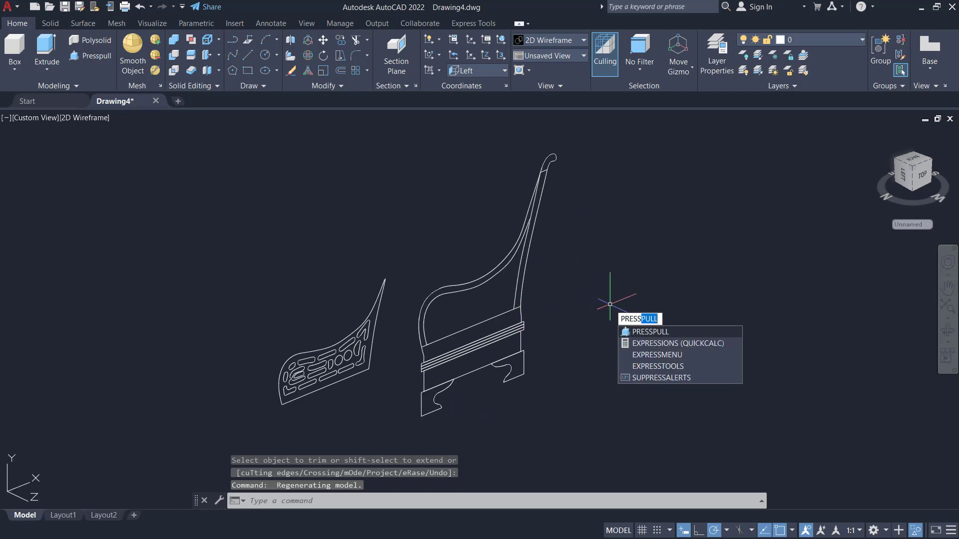
pyautogui.press('Return')
pyautogui.moveTo(602, 344); pyautogui.dragTo(635, 316, button='middle')
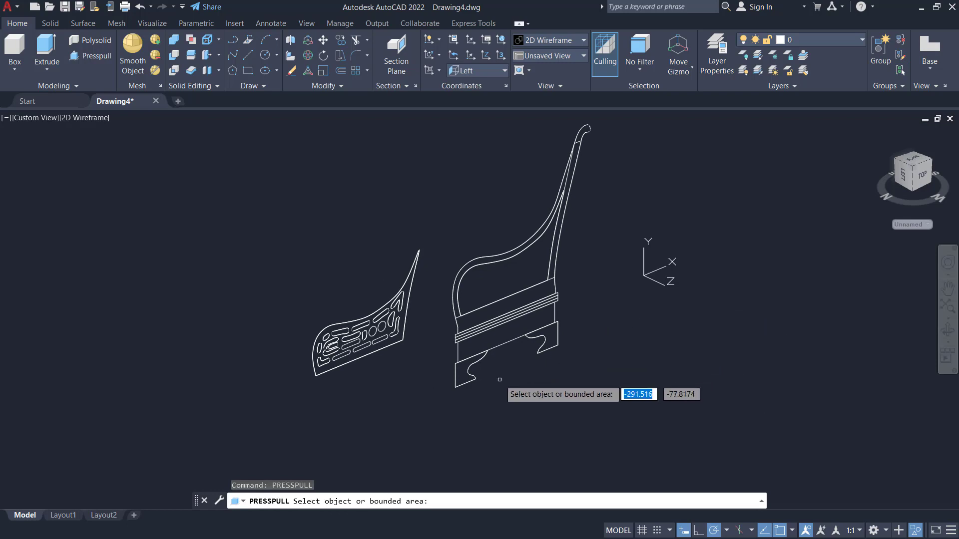
pyautogui.scroll(6, 507, 375)
pyautogui.scroll(-2, 529, 300)
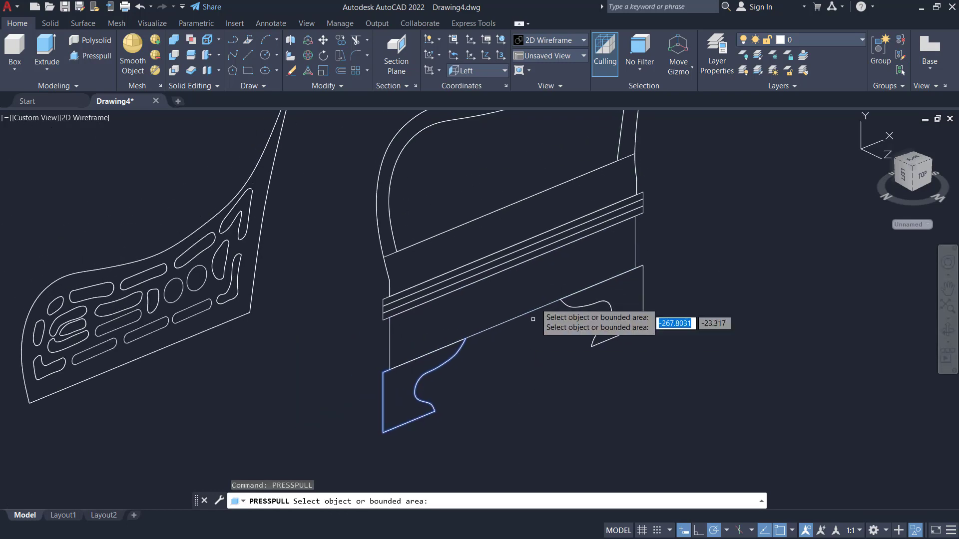
pyautogui.click(544, 214)
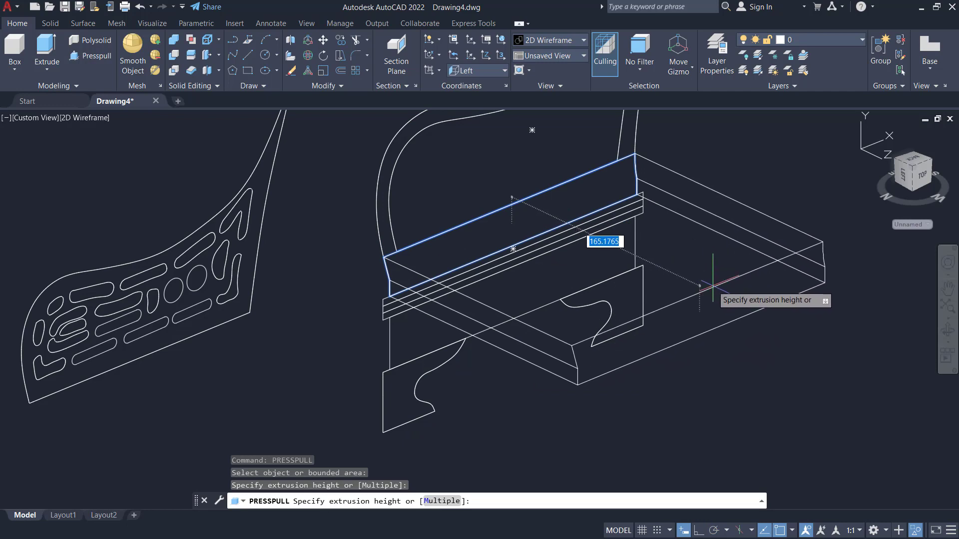
pyautogui.keyDown('shift'); pyautogui.moveTo(712, 299); pyautogui.dragTo(713, 328, button='middle'); pyautogui.keyUp('shift')
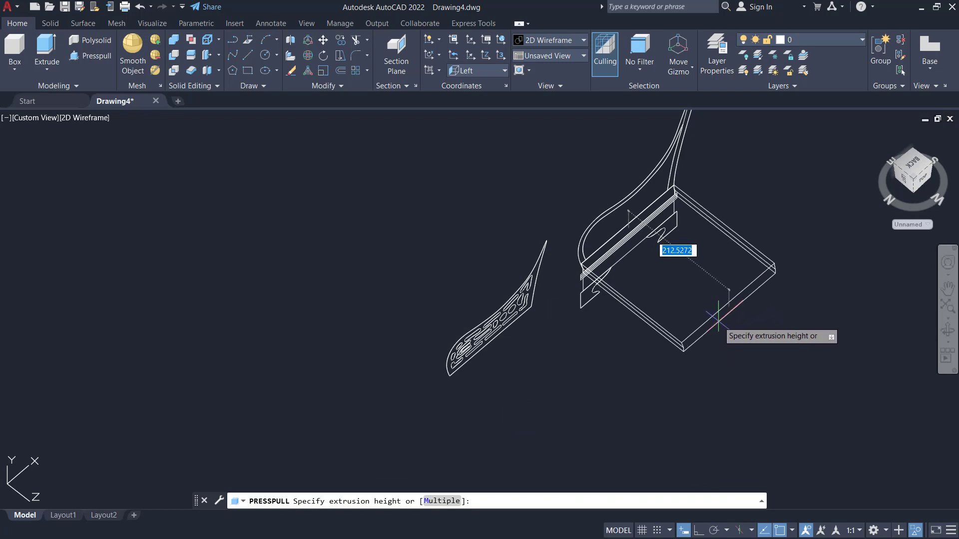
pyautogui.click(719, 316)
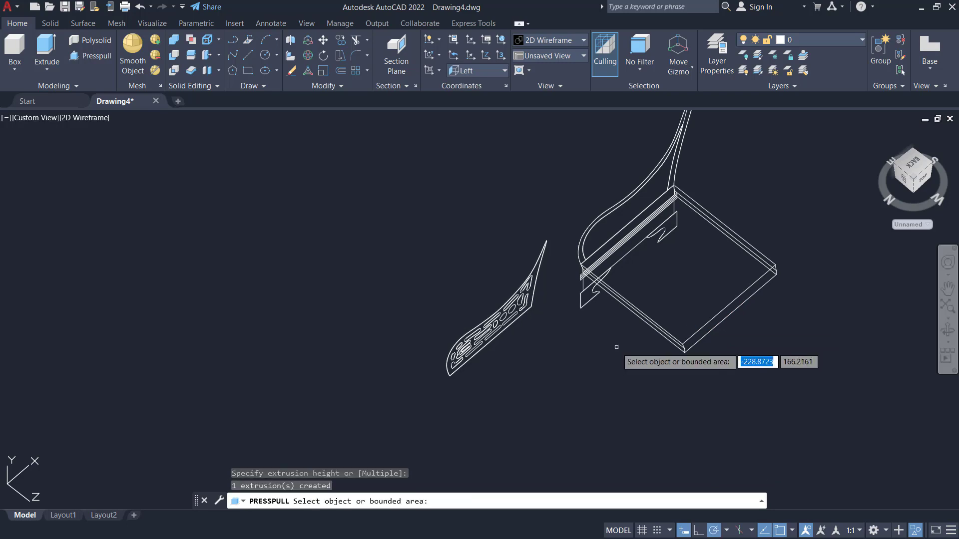
pyautogui.keyDown('shift'); pyautogui.moveTo(617, 346); pyautogui.dragTo(613, 261, button='middle'); pyautogui.keyUp('shift')
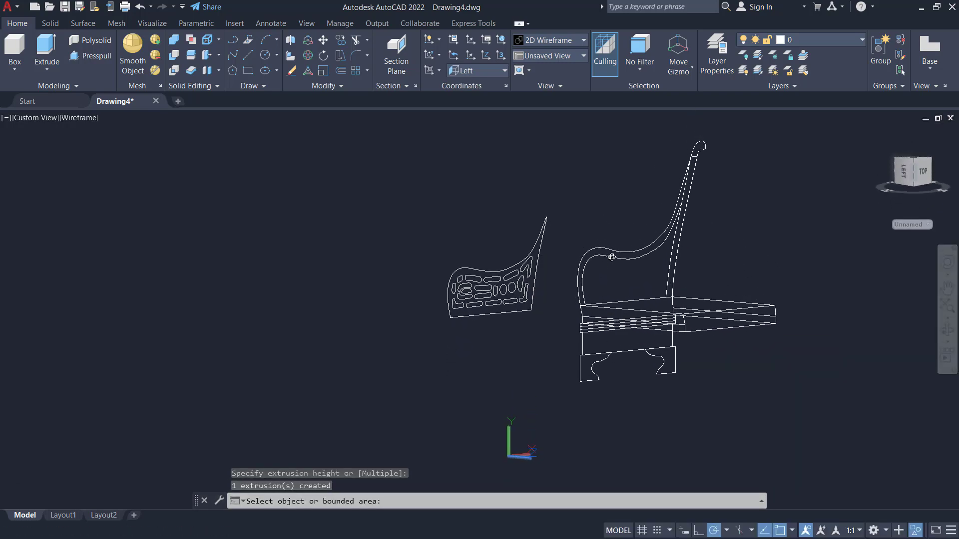
pyautogui.press('Escape')
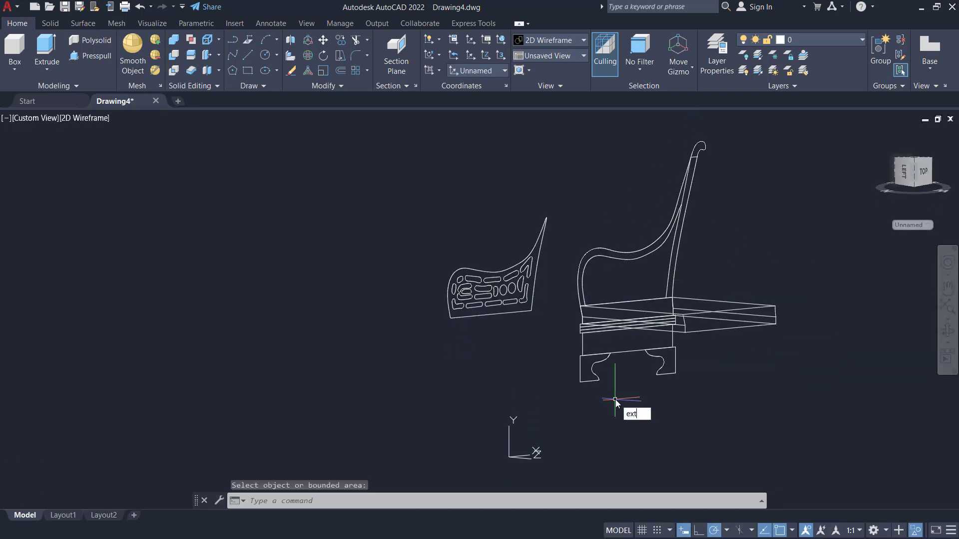
# Extrude the three thin stacked strip rectangles below the seat panel sideways by about 234 units.
pyautogui.write('ext')
pyautogui.press('Return')
pyautogui.scroll(5, 575, 339)
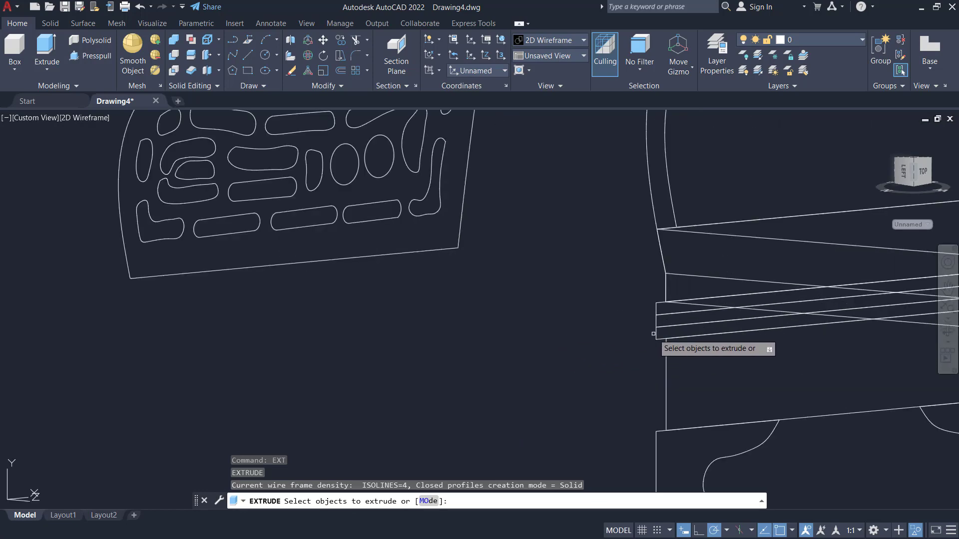
pyautogui.click(657, 333)
pyautogui.click(659, 322)
pyautogui.click(658, 311)
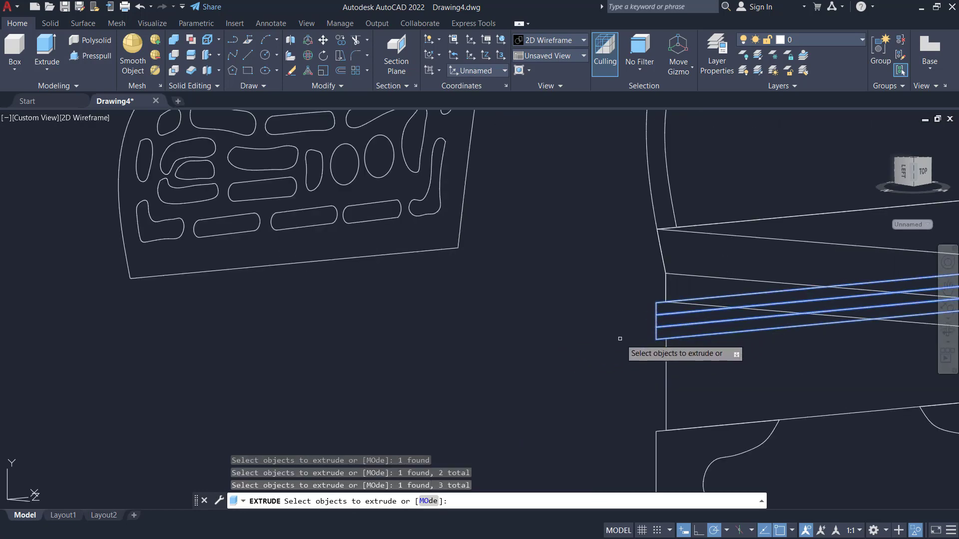
pyautogui.scroll(-5, 620, 339)
pyautogui.press('Return')
pyautogui.keyDown('shift'); pyautogui.moveTo(835, 396); pyautogui.dragTo(833, 466, button='middle'); pyautogui.keyUp('shift')
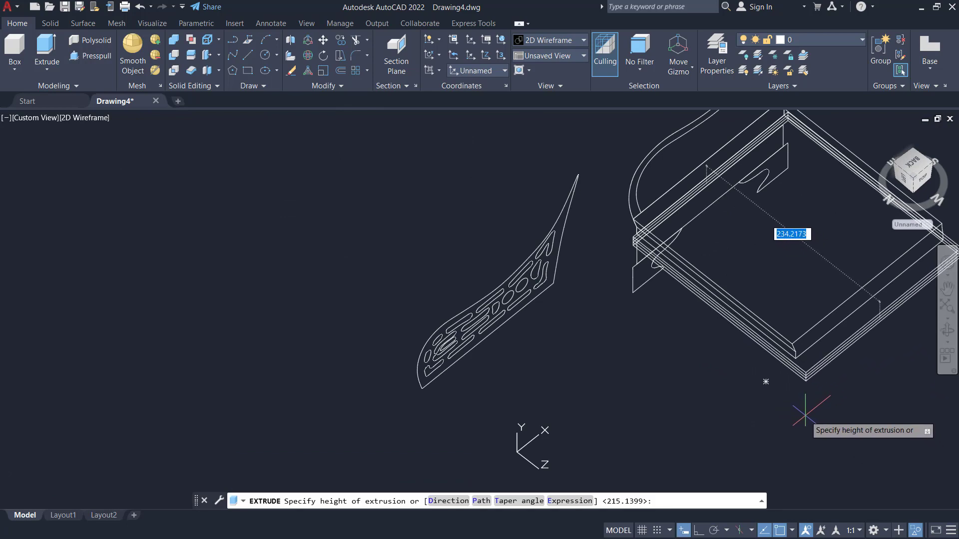
pyautogui.press('Escape')
# Move the three extruded strips about 9.4 units along the negative Z direction so they overhang the seat panel on both sides.
pyautogui.keyDown('shift'); pyautogui.moveTo(796, 402); pyautogui.dragTo(778, 414, button='middle'); pyautogui.keyUp('shift')
pyautogui.write('m')
pyautogui.press('Return')
pyautogui.click(830, 350)
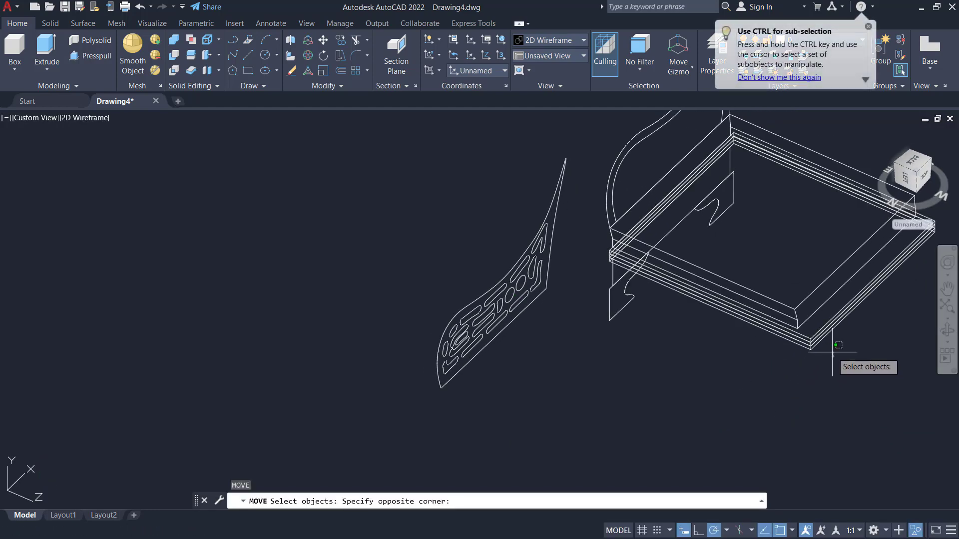
pyautogui.click(776, 392)
pyautogui.press('Return')
pyautogui.click(753, 384)
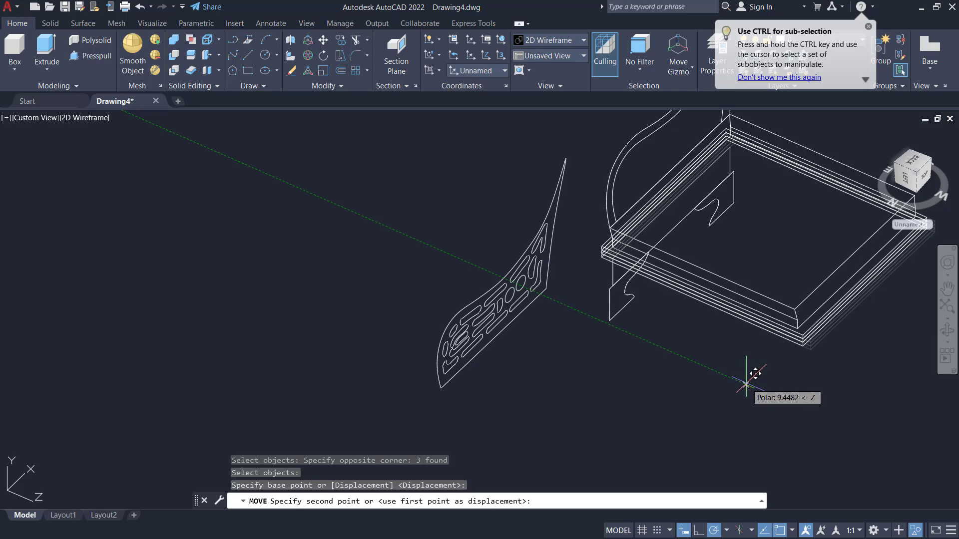
pyautogui.click(744, 378)
# Fillet the edges of the uppermost extruded strip, working at its outer front corner.
pyautogui.keyDown('shift'); pyautogui.moveTo(743, 380); pyautogui.dragTo(641, 344, button='middle'); pyautogui.keyUp('shift')
pyautogui.moveTo(805, 371); pyautogui.dragTo(612, 407, button='middle')
pyautogui.scroll(5, 629, 387)
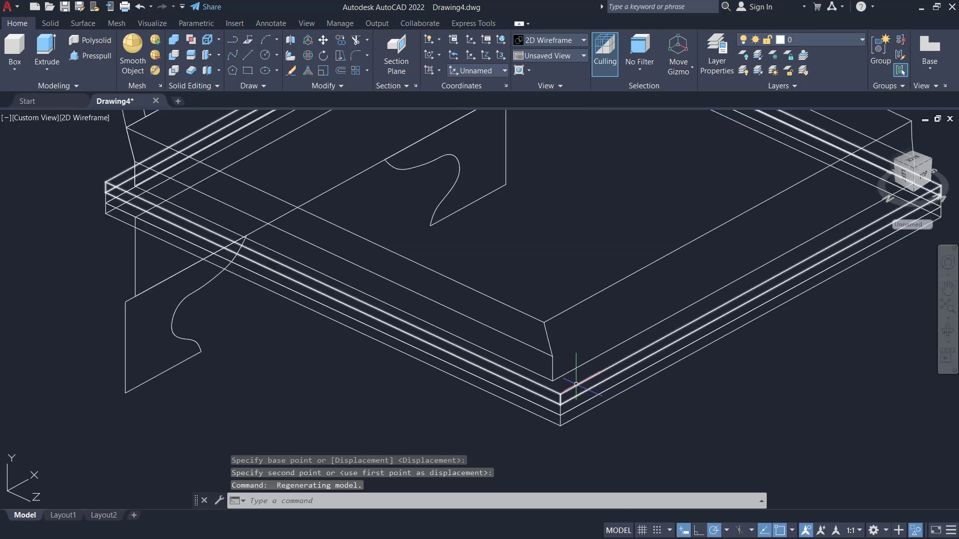
pyautogui.scroll(2, 588, 382)
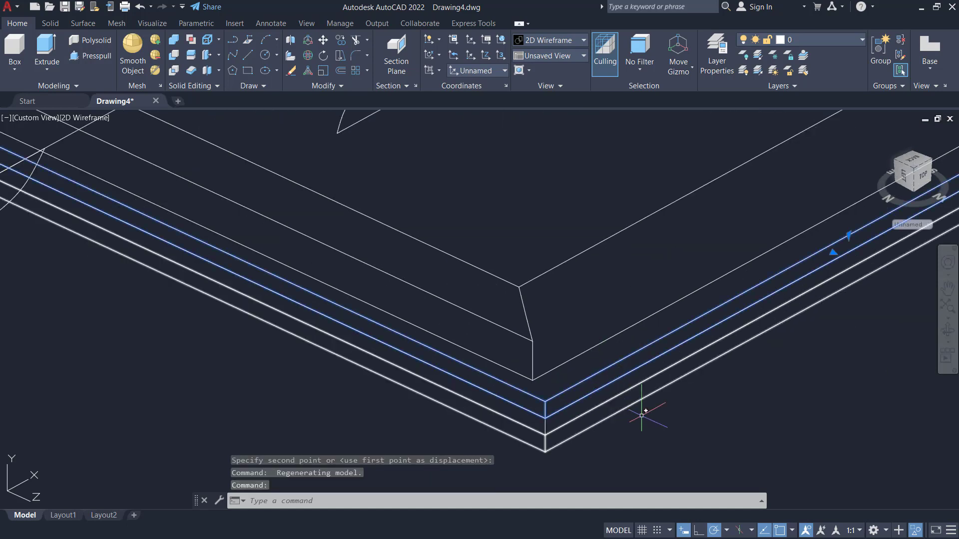
pyautogui.scroll(3, 572, 382)
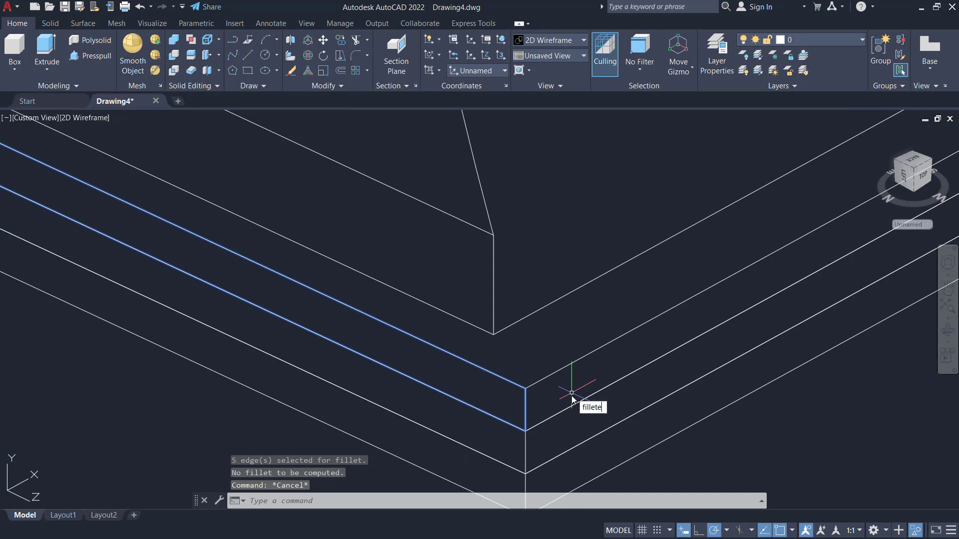
# Fillet the four upper edges of the topmost slab under the seat with a radius of 1.
pyautogui.press('Return')
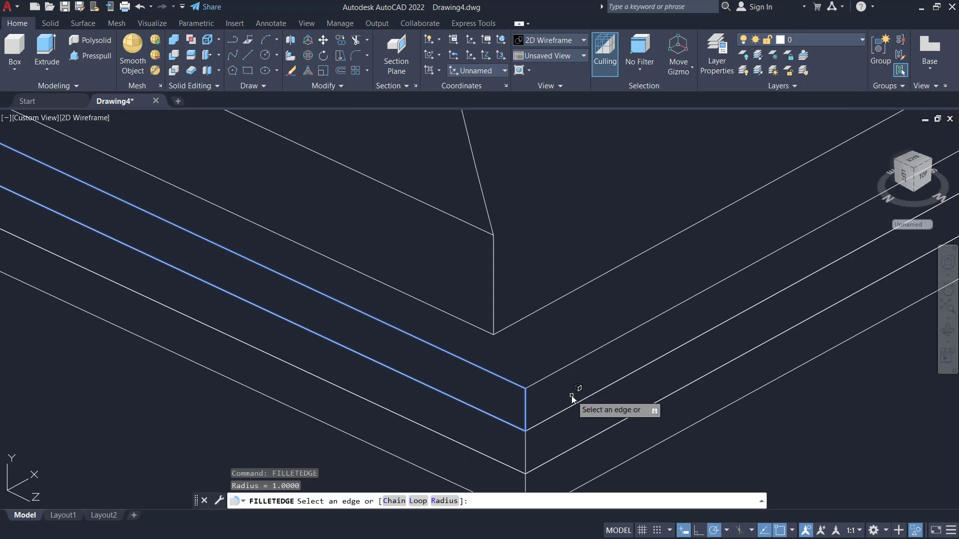
pyautogui.click(583, 357)
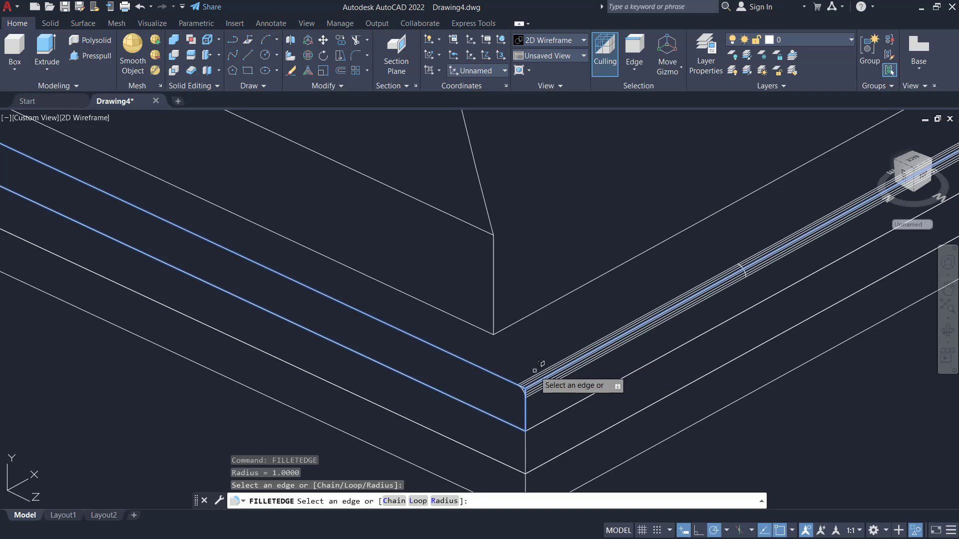
pyautogui.click(507, 379)
pyautogui.scroll(-3, 749, 322)
pyautogui.moveTo(645, 327); pyautogui.dragTo(462, 426, button='middle')
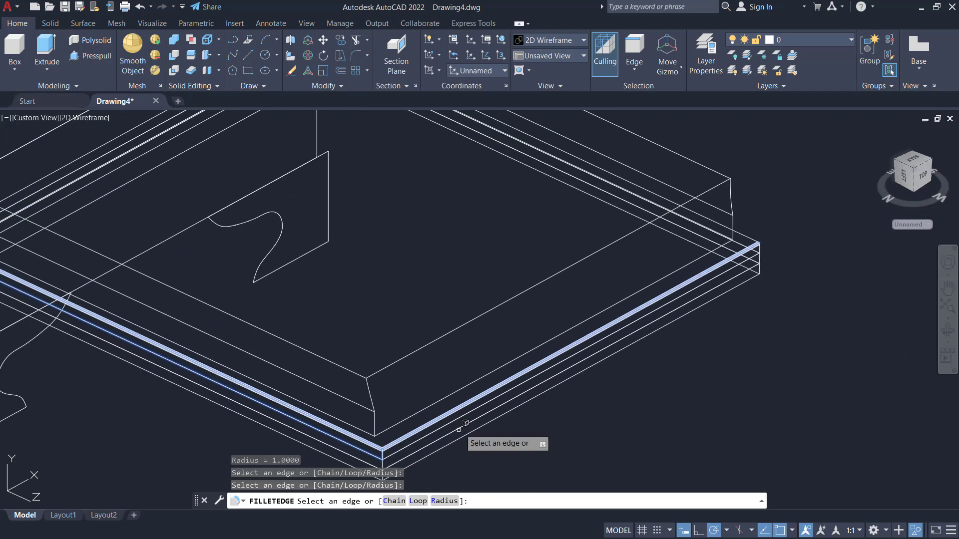
pyautogui.click(737, 231)
pyautogui.scroll(-2, 759, 240)
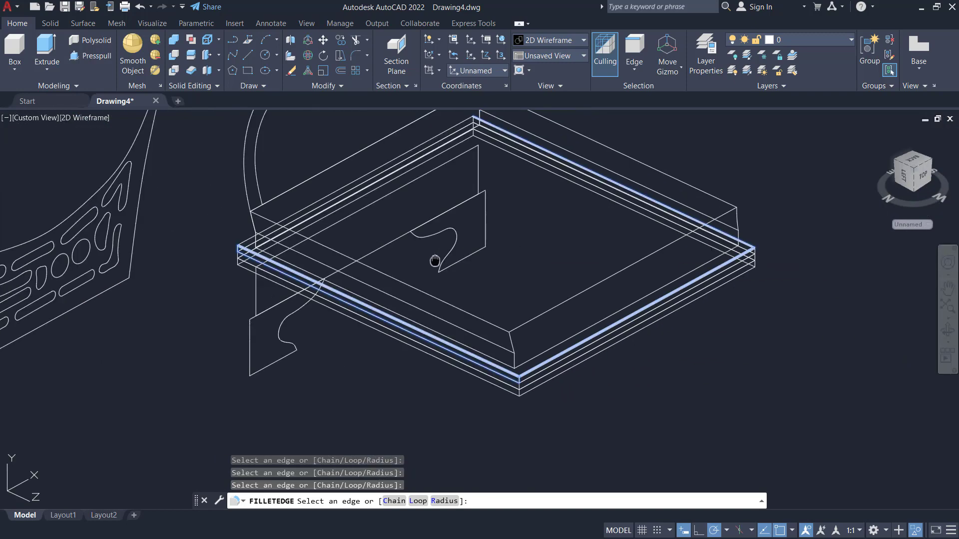
pyautogui.scroll(5, 288, 270)
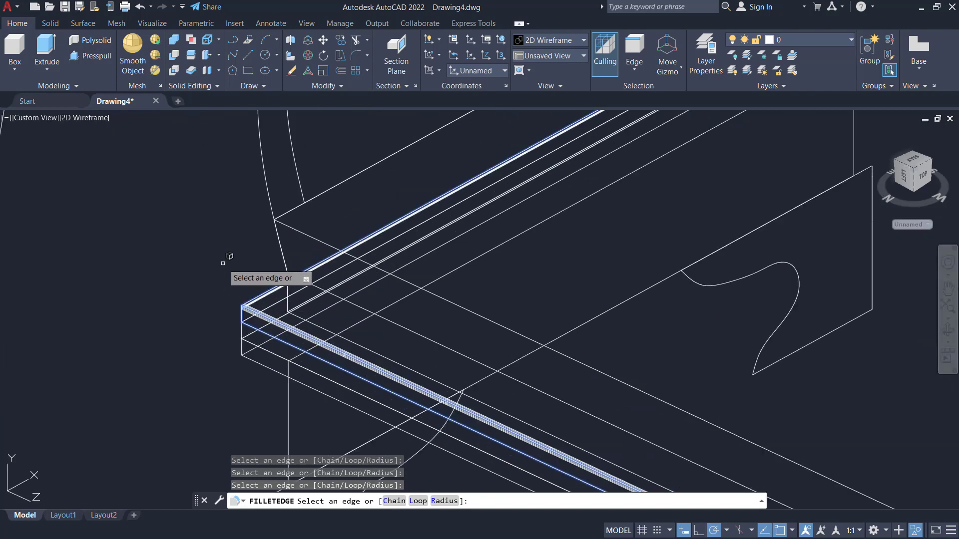
pyautogui.press('Return')
pyautogui.scroll(-2, 223, 263)
pyautogui.press('Return')
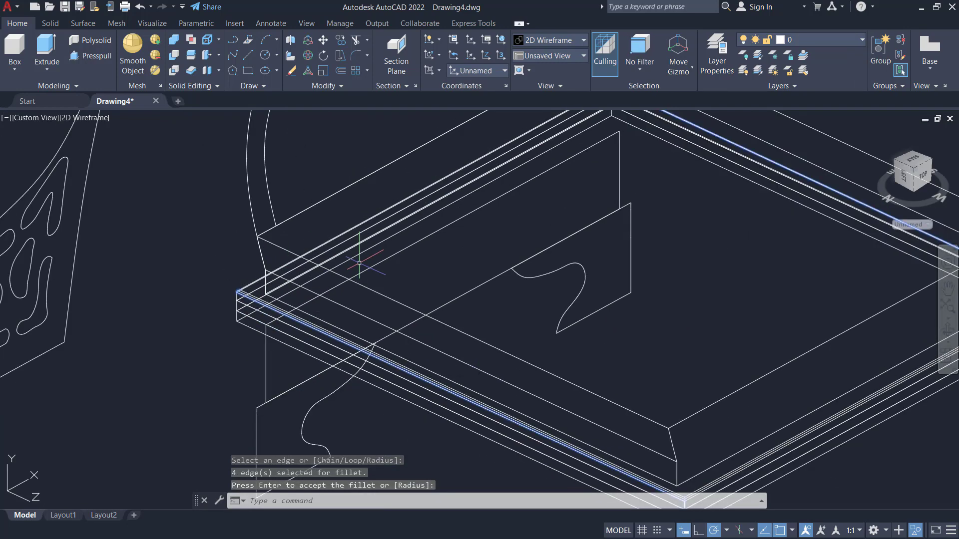
# Fillet the four lower edges of the topmost slab with a radius of 1.
pyautogui.moveTo(656, 426); pyautogui.dragTo(610, 266, button='middle')
pyautogui.scroll(4, 631, 355)
pyautogui.press('Return')
pyautogui.scroll(3, 663, 334)
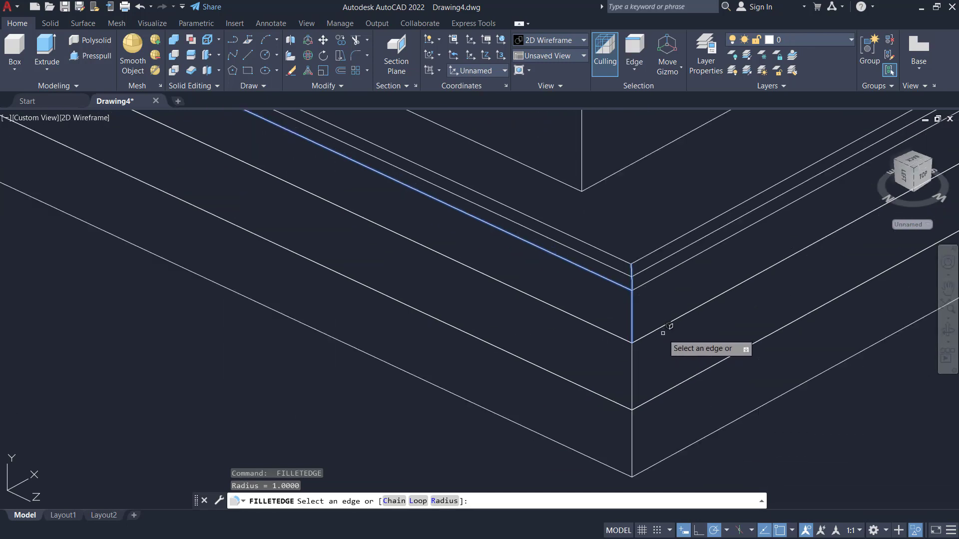
pyautogui.click(663, 325)
pyautogui.click(609, 330)
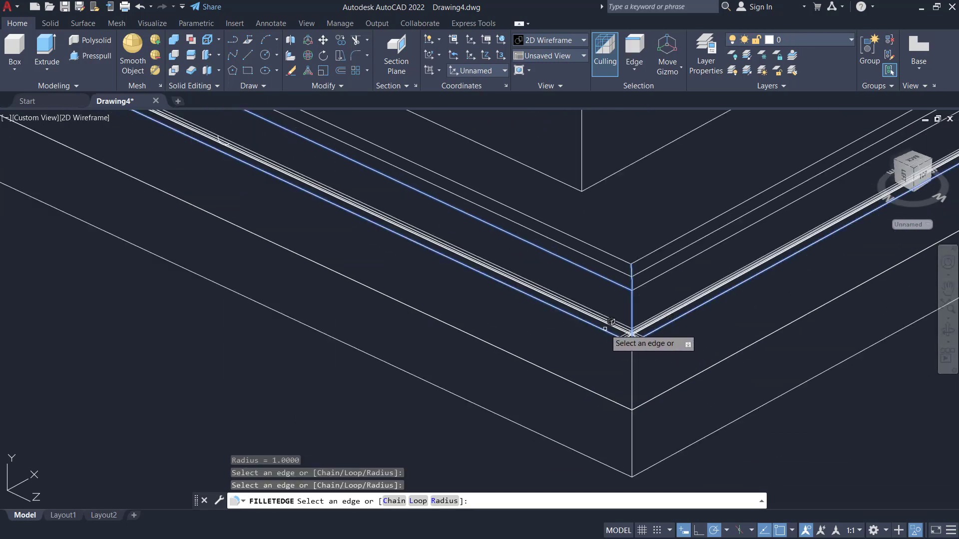
pyautogui.scroll(-2, 468, 289)
pyautogui.moveTo(467, 290); pyautogui.dragTo(669, 463, button='middle')
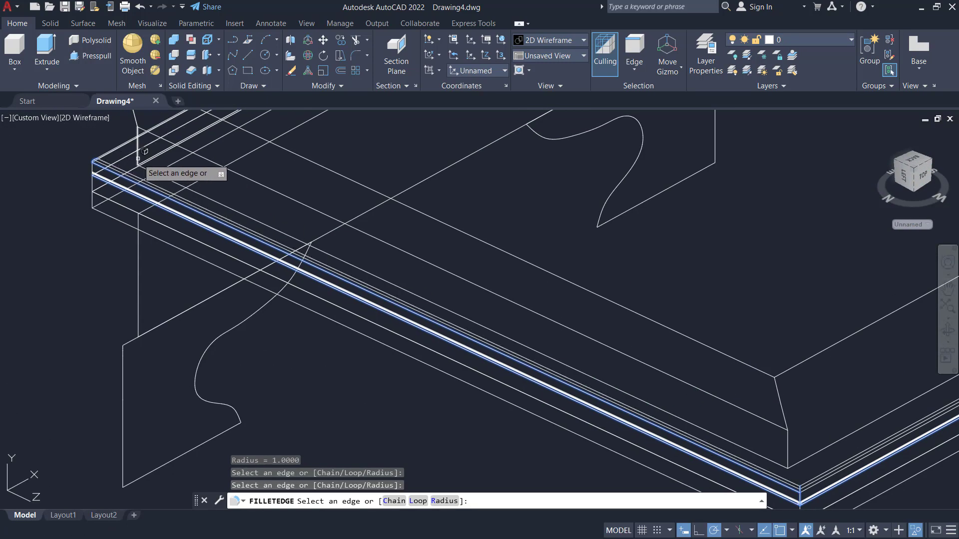
pyautogui.scroll(-5, 167, 170)
pyautogui.scroll(3, 564, 259)
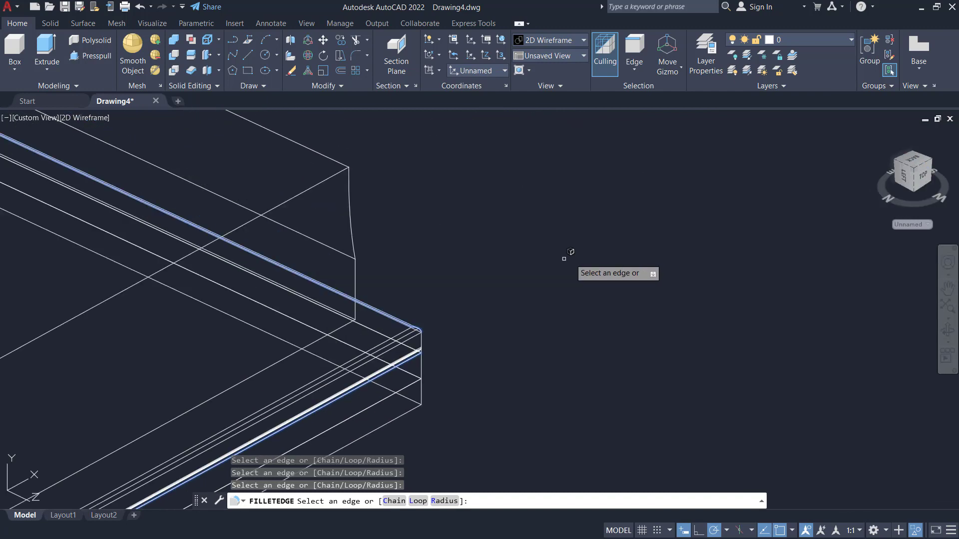
pyautogui.click(373, 331)
pyautogui.press('Return')
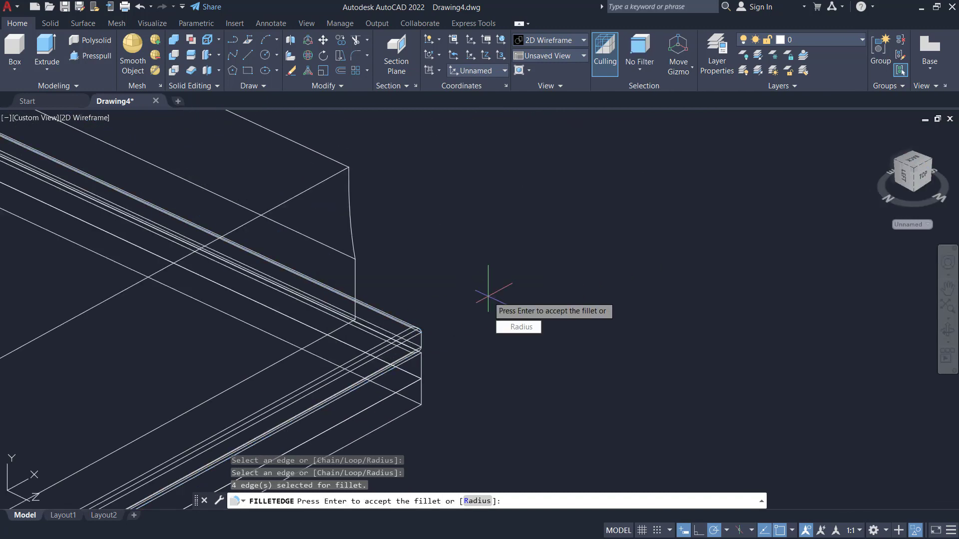
pyautogui.scroll(-2, 490, 295)
pyautogui.scroll(4, 562, 214)
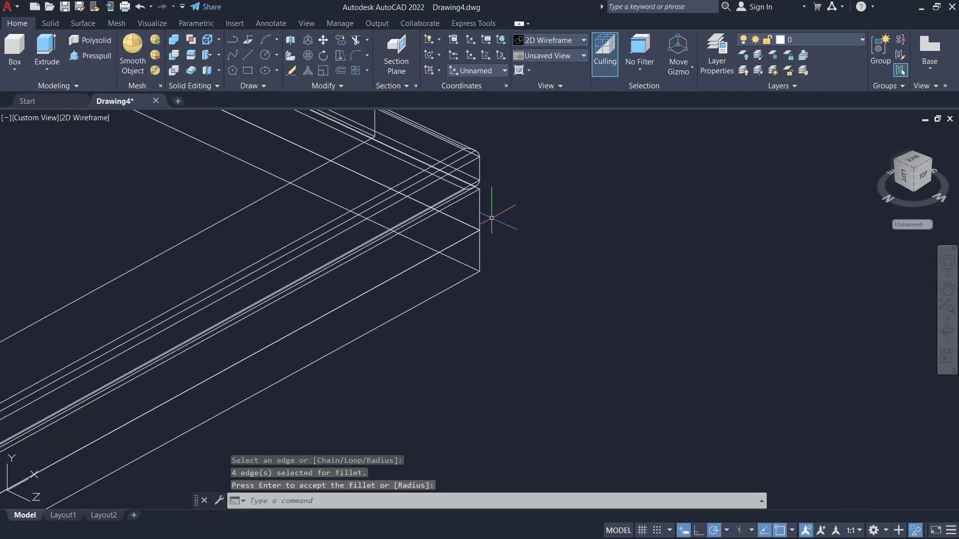
pyautogui.press('Return')
# Fillet the four upper edges of the middle slab with a radius of 1.
pyautogui.press('Return')
pyautogui.click(453, 184)
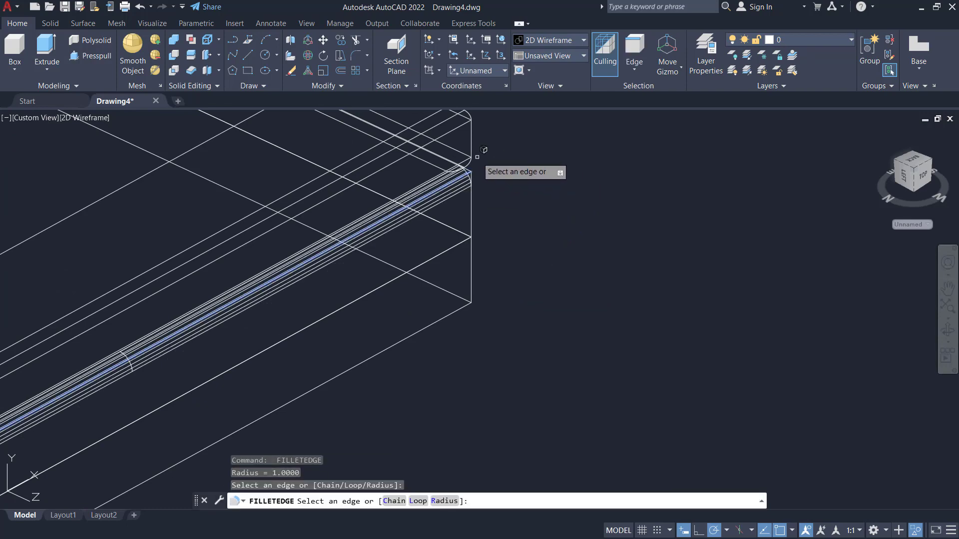
pyautogui.scroll(3, 469, 168)
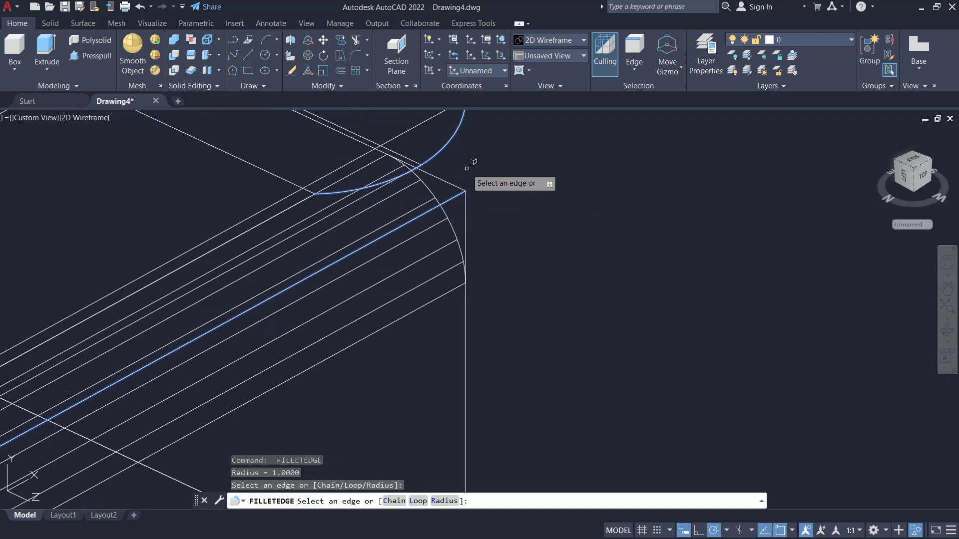
pyautogui.click(451, 184)
pyautogui.scroll(-5, 528, 181)
pyautogui.scroll(5, 499, 302)
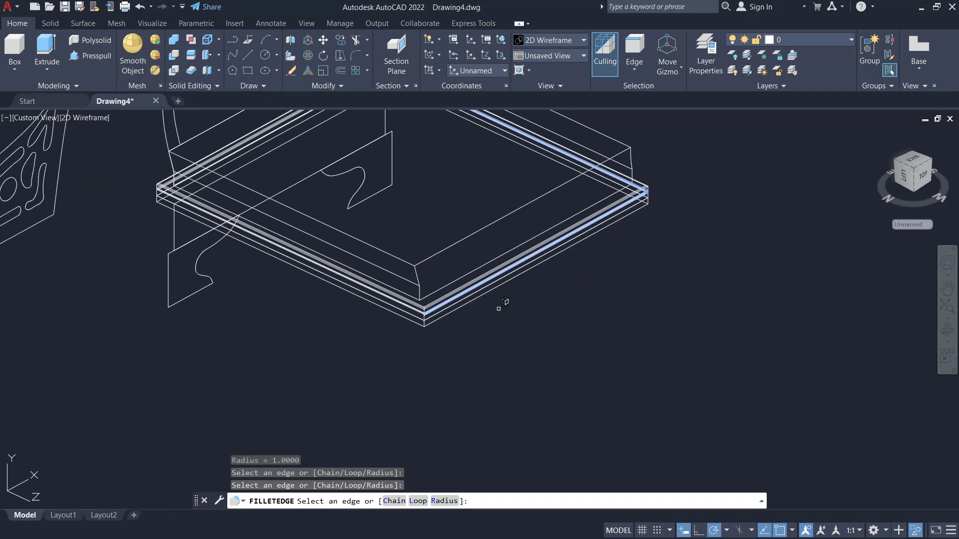
pyautogui.moveTo(457, 454); pyautogui.dragTo(503, 367, button='middle')
pyautogui.scroll(5, 499, 369)
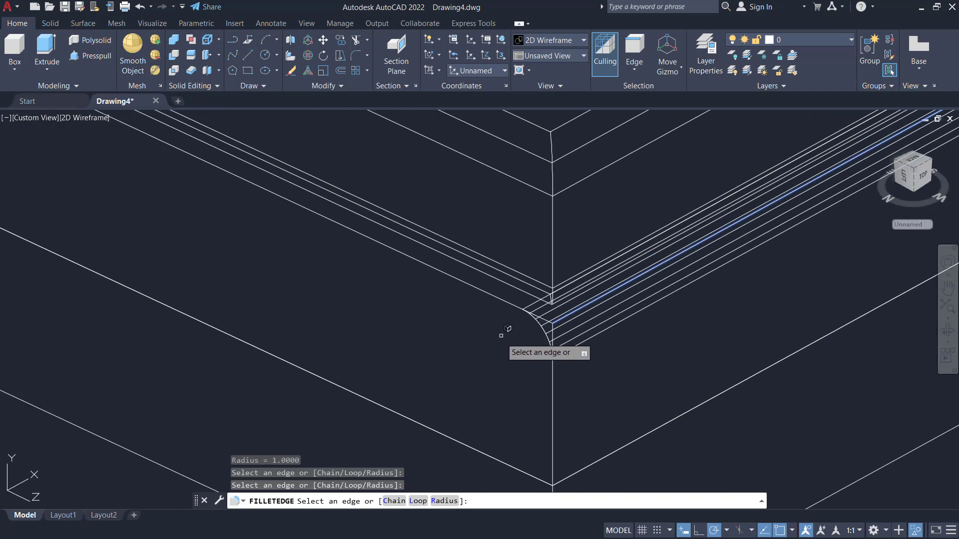
pyautogui.click(502, 303)
pyautogui.scroll(-5, 505, 304)
pyautogui.scroll(-2, 198, 268)
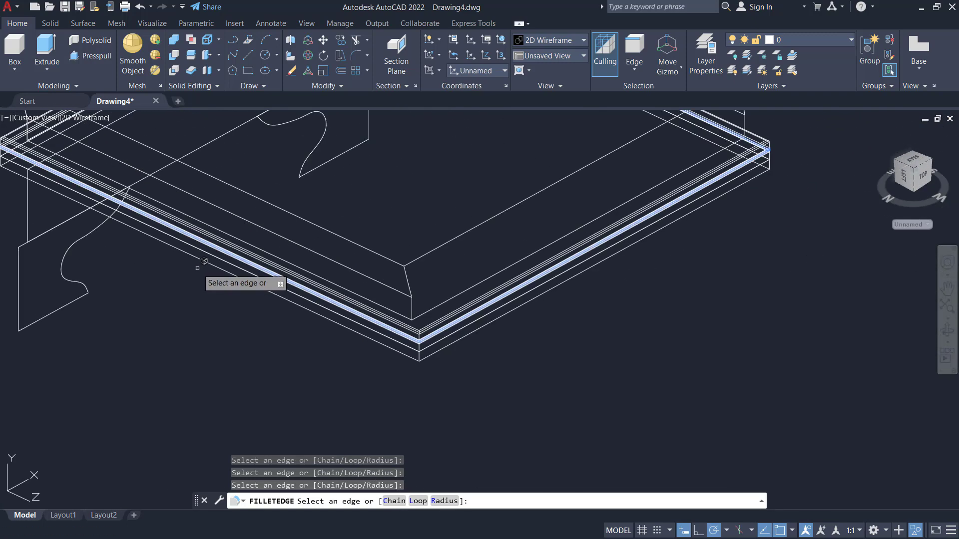
pyautogui.scroll(-3, 447, 355)
pyautogui.scroll(7, 280, 265)
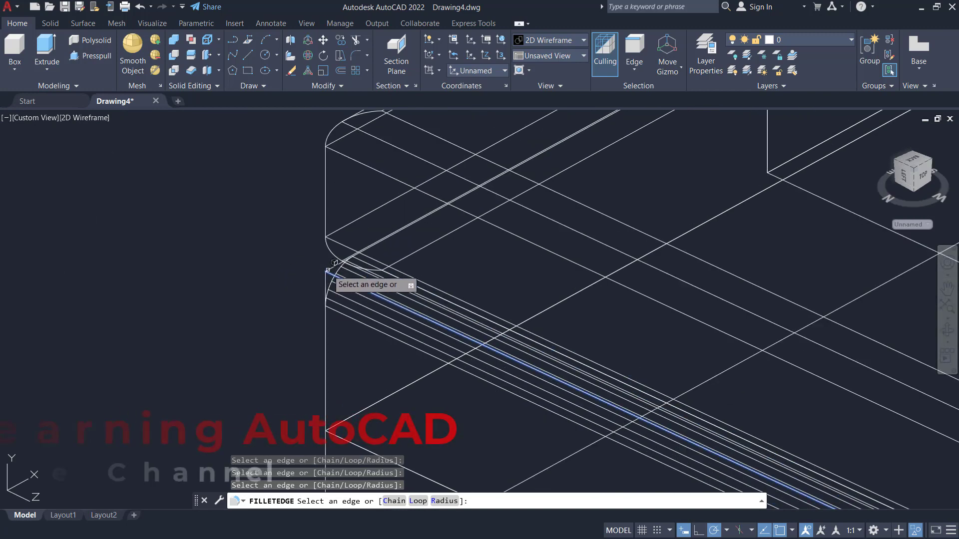
pyautogui.click(332, 268)
pyautogui.press('Return')
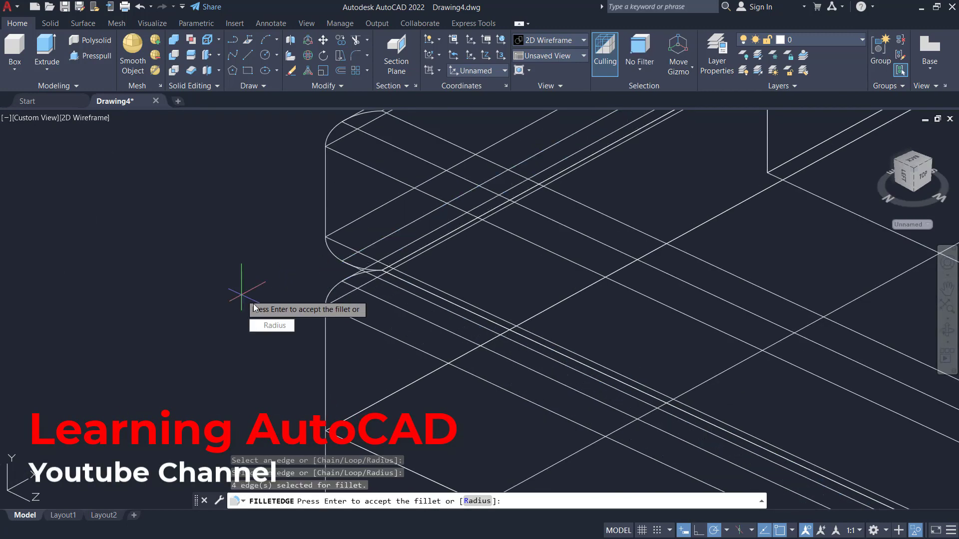
pyautogui.press('Return')
# Move the lowest slab straight down by 20 units, away from the middle slab.
pyautogui.scroll(-6, 273, 298)
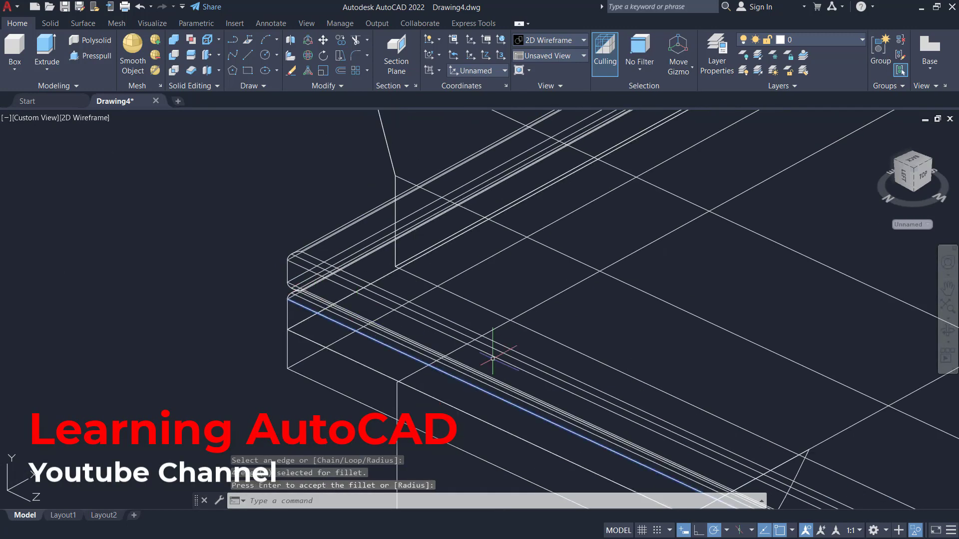
pyautogui.moveTo(492, 349); pyautogui.dragTo(286, 201, button='middle')
pyautogui.moveTo(483, 323); pyautogui.dragTo(342, 233, button='middle')
pyautogui.scroll(-4, 453, 239)
pyautogui.moveTo(886, 390); pyautogui.dragTo(535, 290, button='middle')
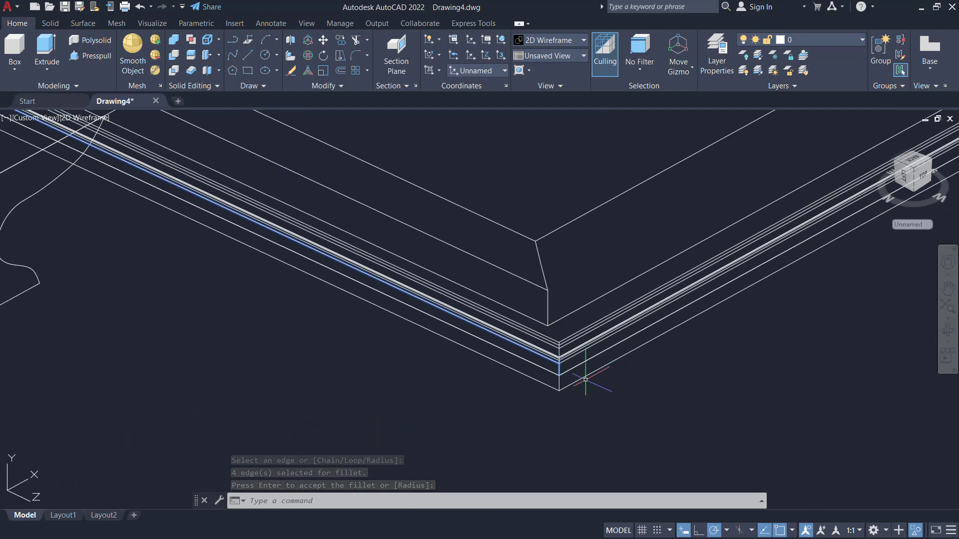
pyautogui.press('Return')
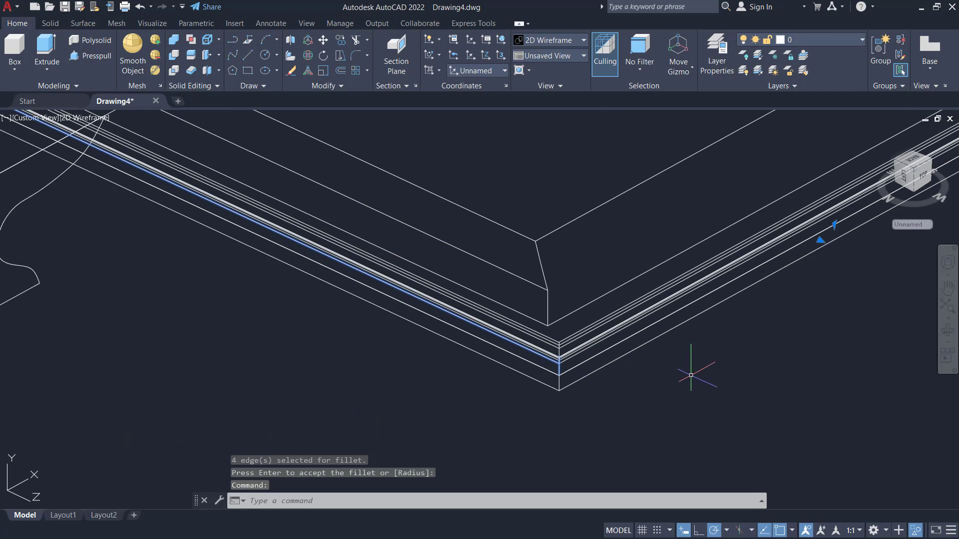
pyautogui.write('m')
pyautogui.press('Return')
pyautogui.click(722, 334)
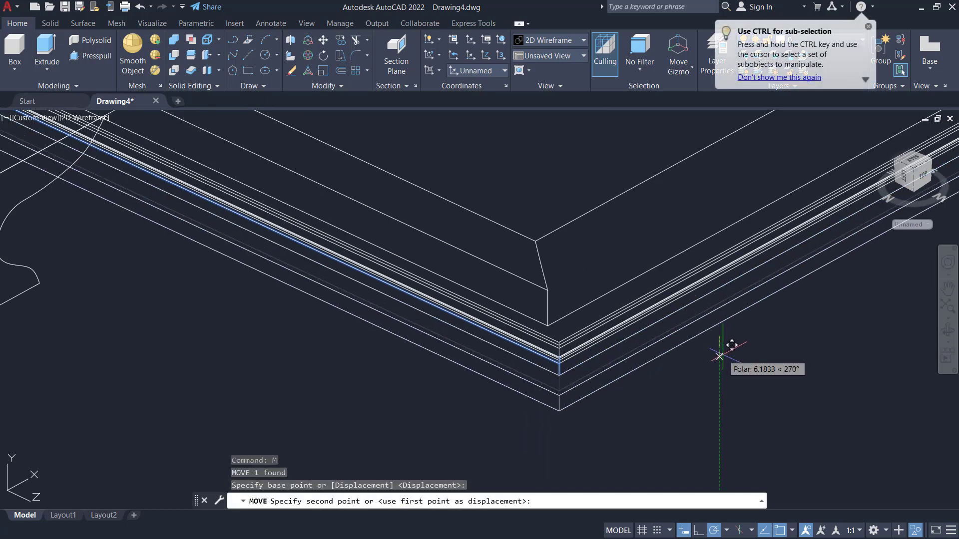
pyautogui.write('20')
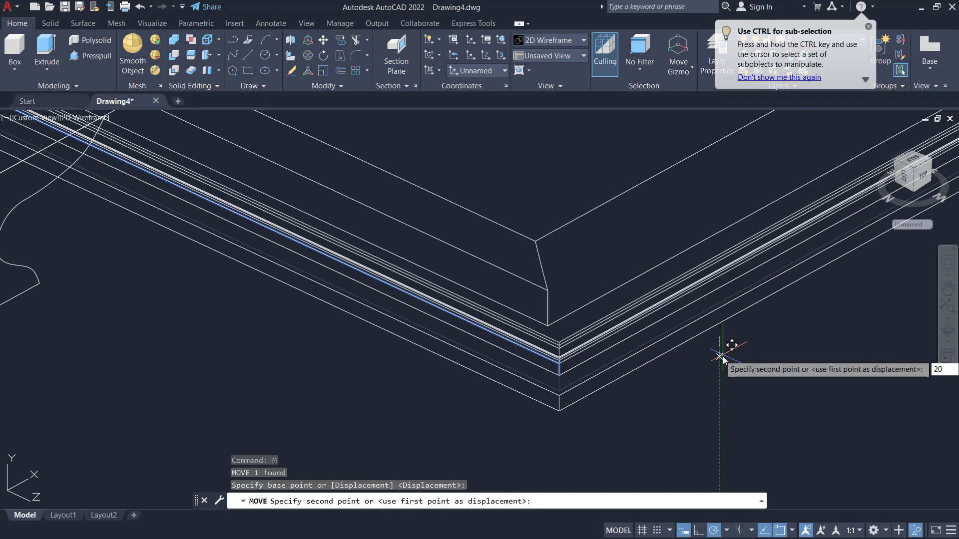
pyautogui.press('Return')
pyautogui.scroll(-6, 704, 385)
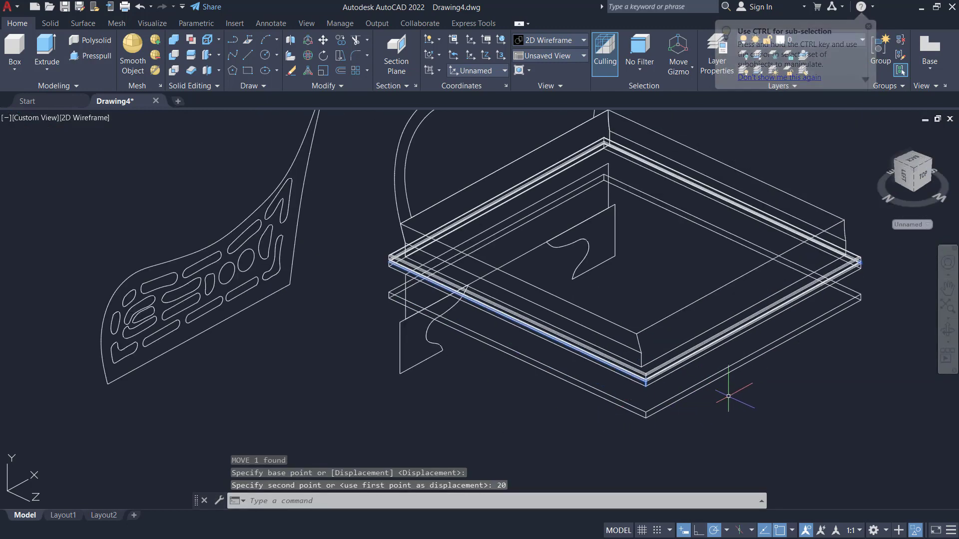
pyautogui.click(689, 434)
pyautogui.press('Escape')
pyautogui.scroll(4, 694, 387)
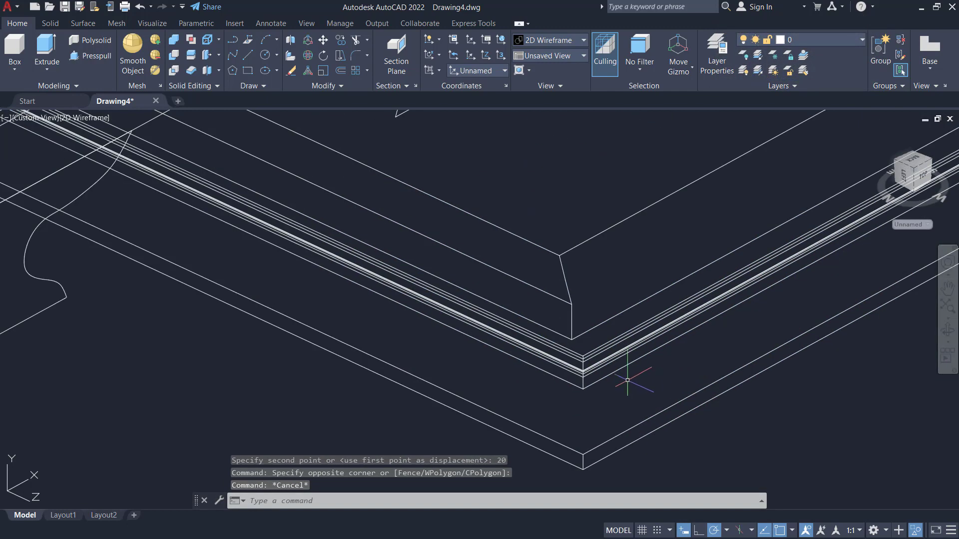
pyautogui.scroll(2, 619, 383)
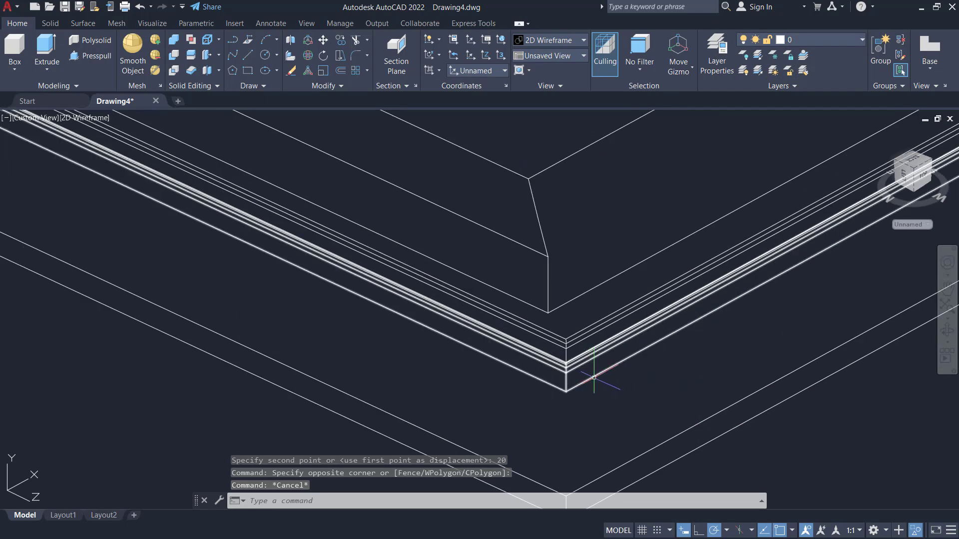
pyautogui.write('FILLe')
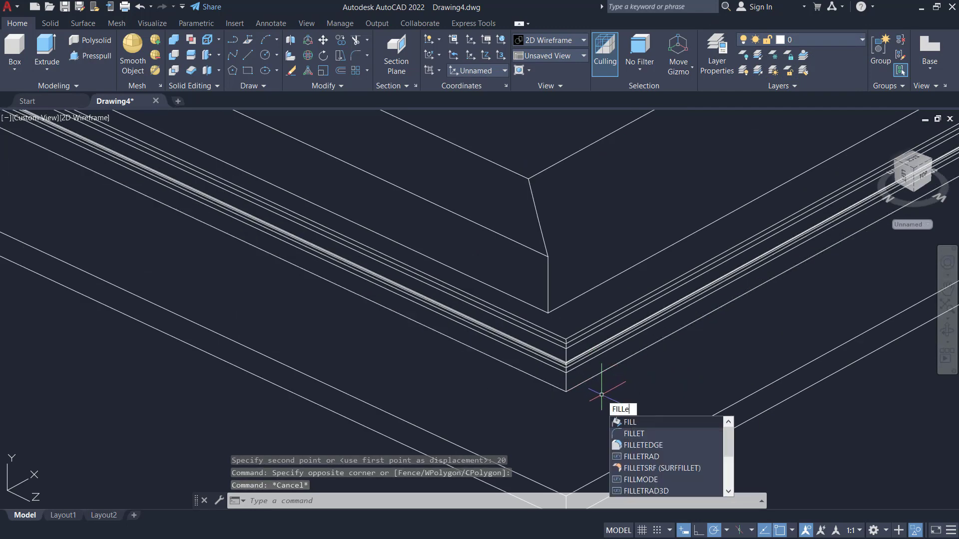
pyautogui.write('e')
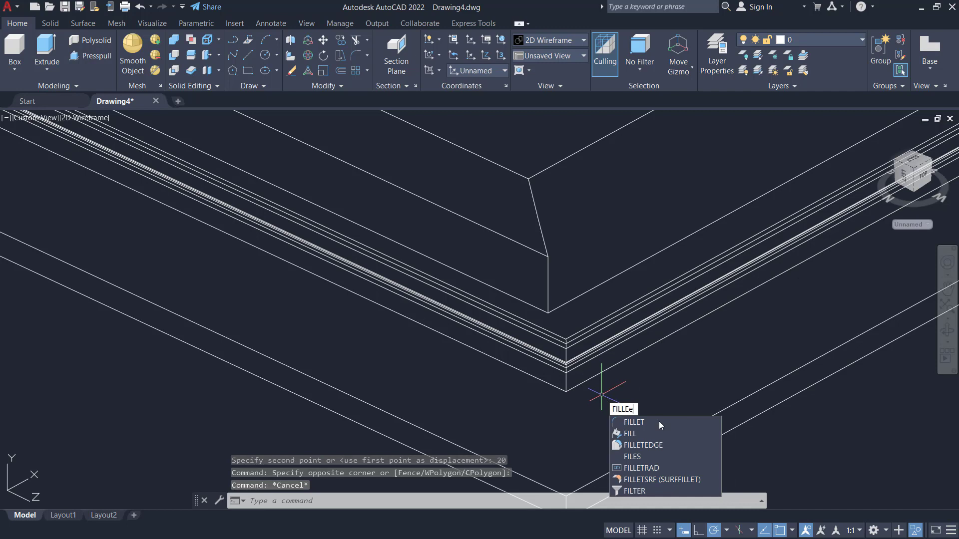
pyautogui.click(665, 436)
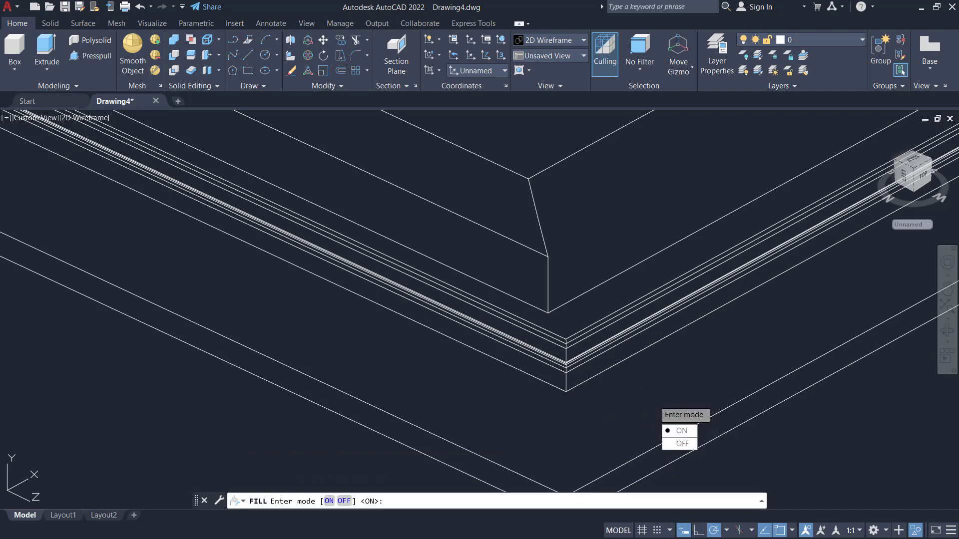
pyautogui.press('Escape')
# Fillet the four lower edges of the middle slab with a radius of 1.
pyautogui.write('fill')
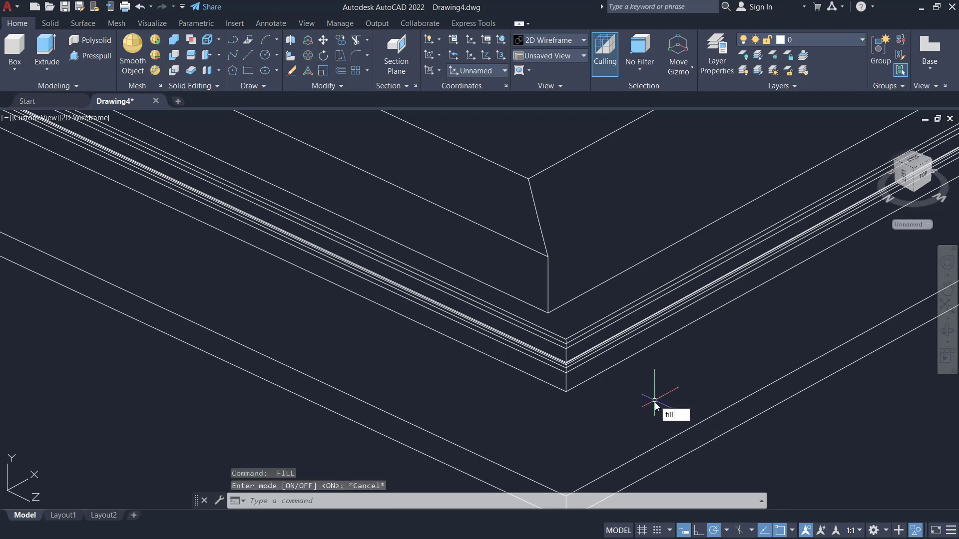
pyautogui.click(687, 451)
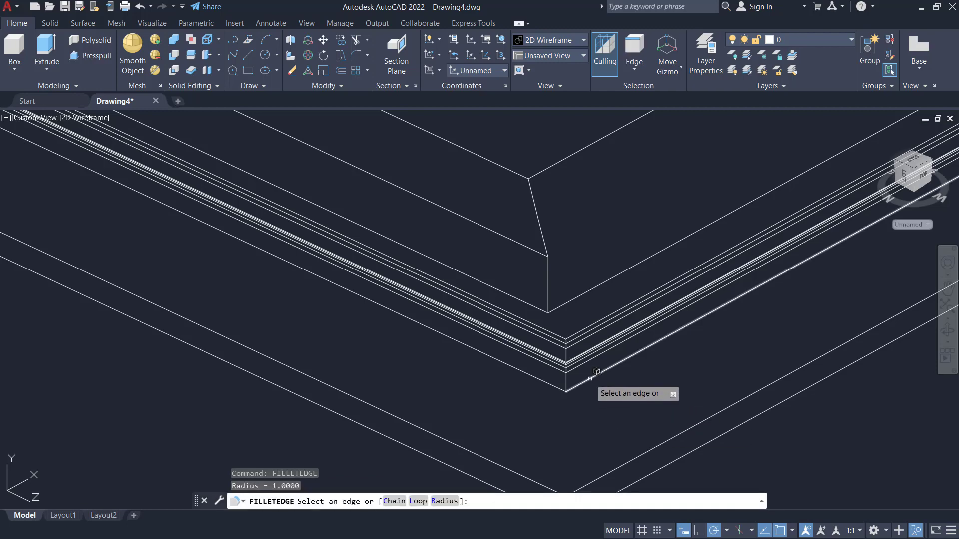
pyautogui.click(590, 378)
pyautogui.click(553, 384)
pyautogui.scroll(-3, 474, 375)
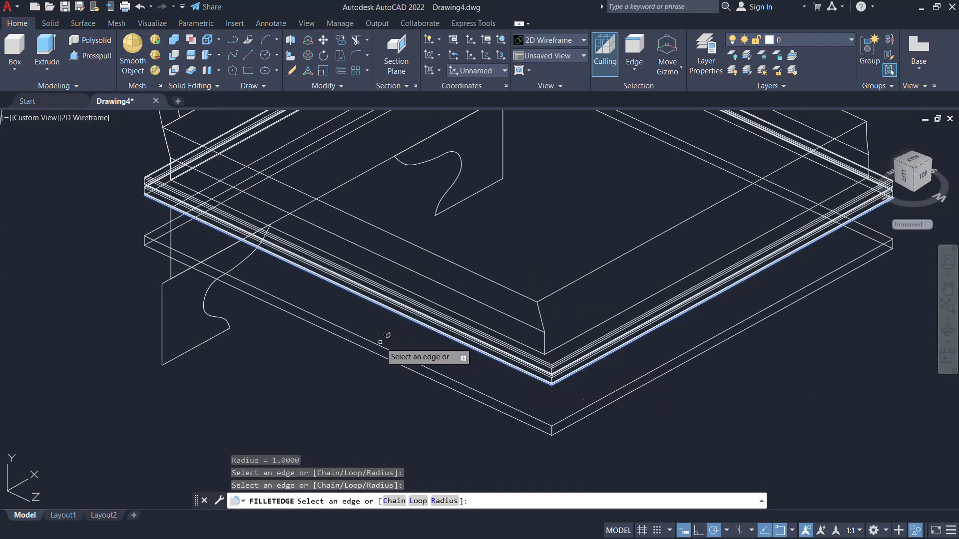
pyautogui.scroll(4, 267, 321)
pyautogui.click(192, 290)
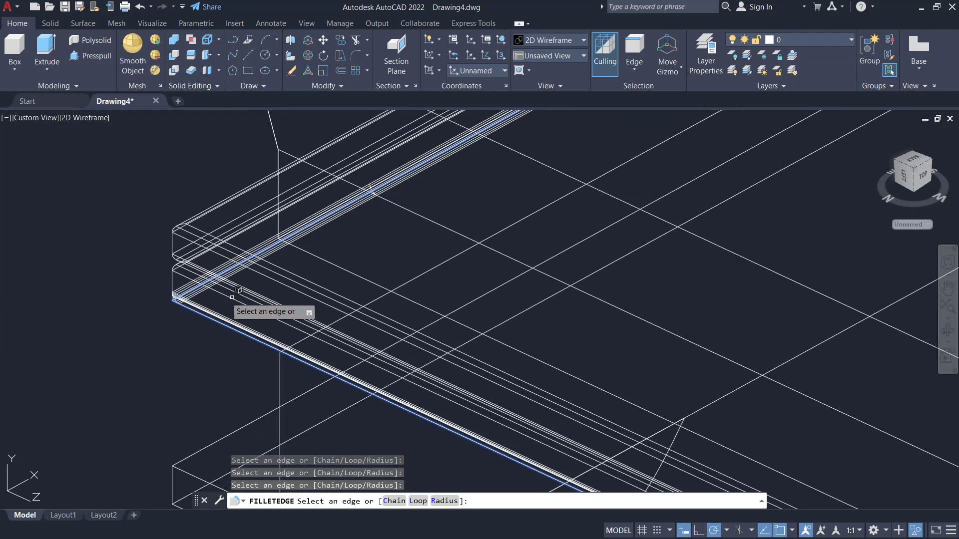
pyautogui.scroll(-3, 628, 322)
pyautogui.scroll(4, 712, 322)
pyautogui.moveTo(216, 460); pyautogui.dragTo(484, 319, button='middle')
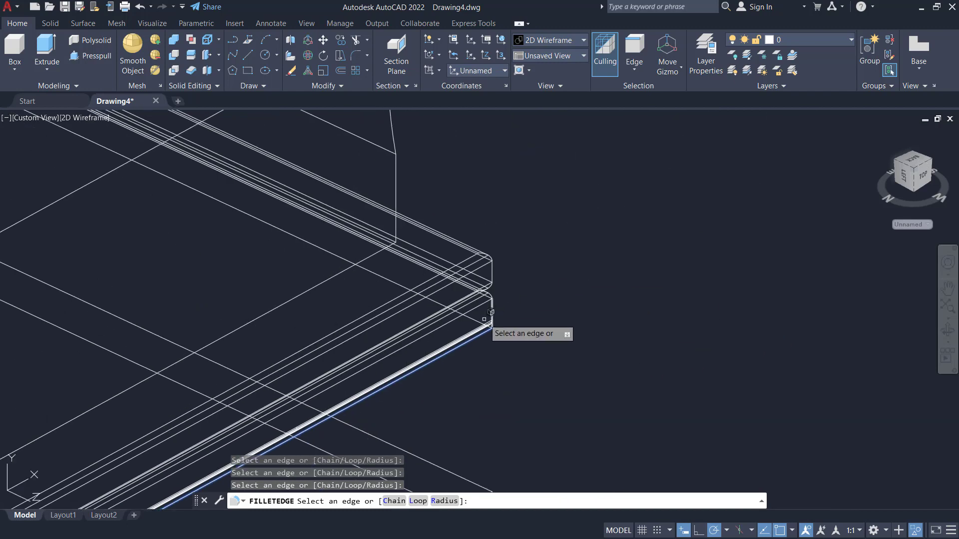
pyautogui.click(474, 319)
pyautogui.press('Return')
pyautogui.moveTo(567, 315); pyautogui.dragTo(624, 278, button='middle')
pyautogui.press('Return')
# Fillet all eight upper and lower edges of the lowest slab with a radius of 1.
pyautogui.press('Return')
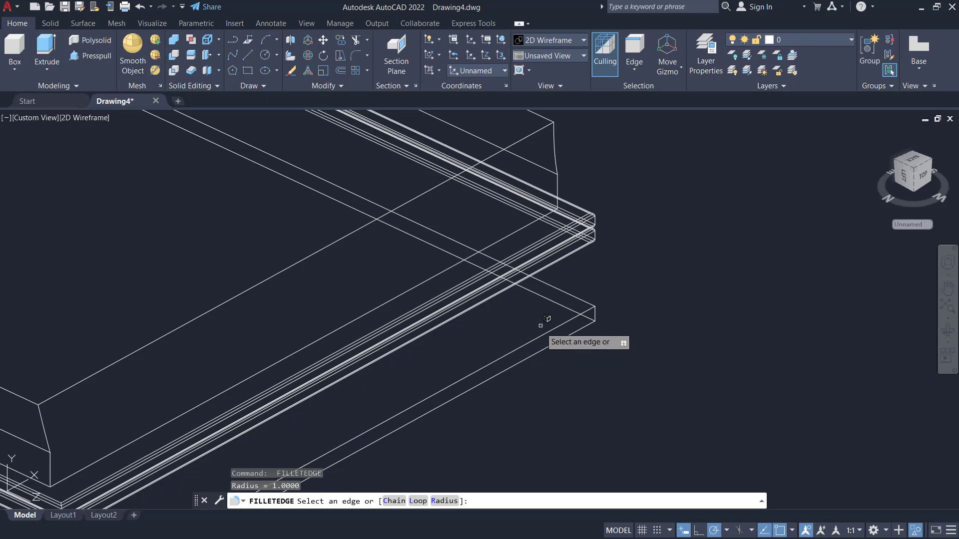
pyautogui.click(542, 333)
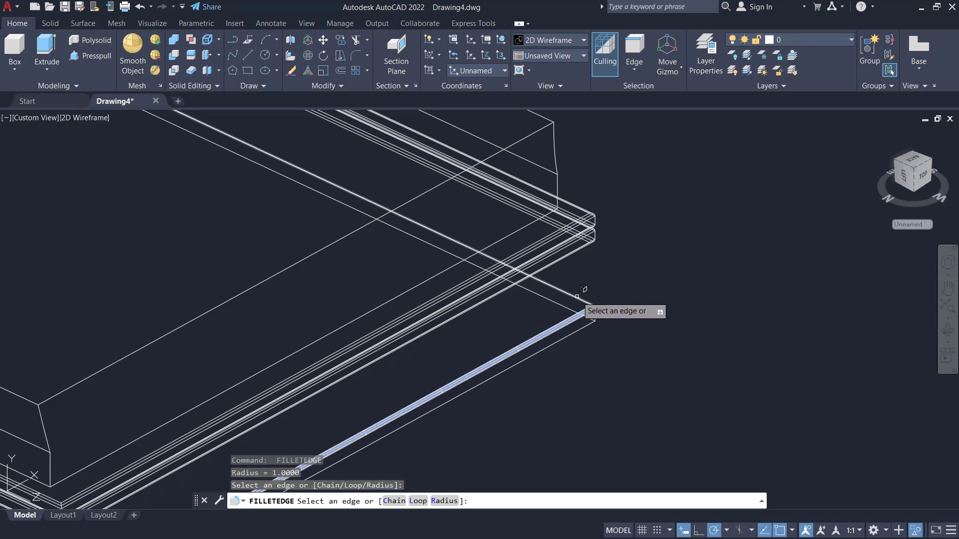
pyautogui.click(577, 296)
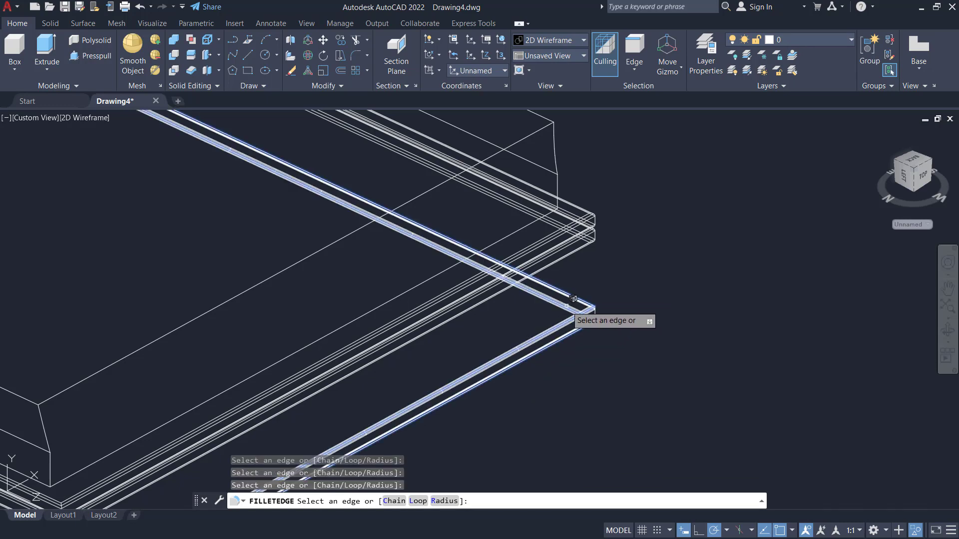
pyautogui.scroll(-5, 439, 344)
pyautogui.scroll(6, 338, 284)
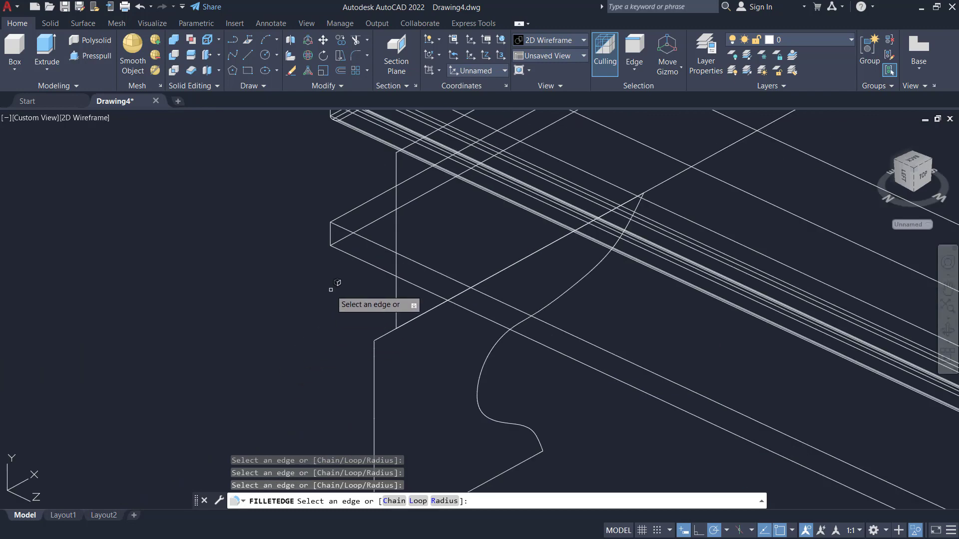
pyautogui.click(351, 232)
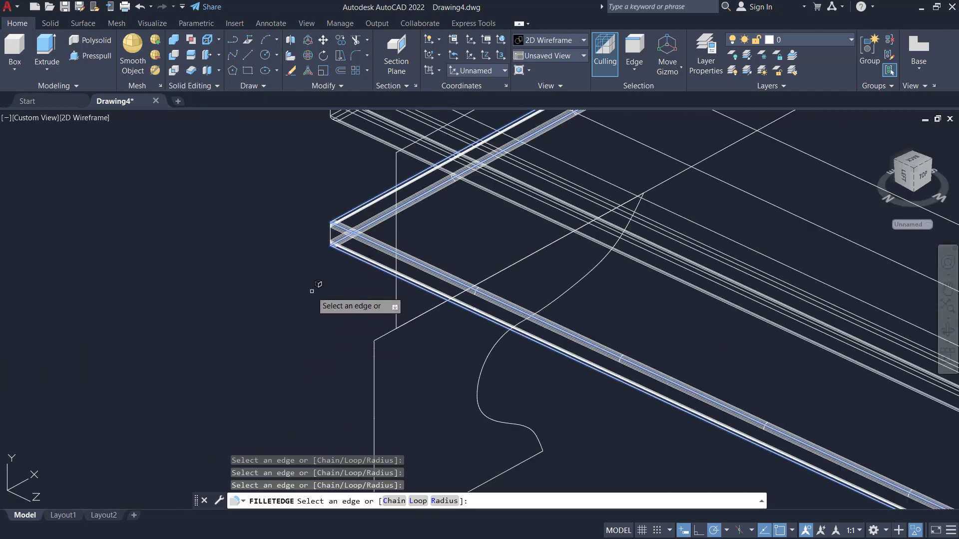
pyautogui.press('Return')
pyautogui.scroll(-5, 310, 292)
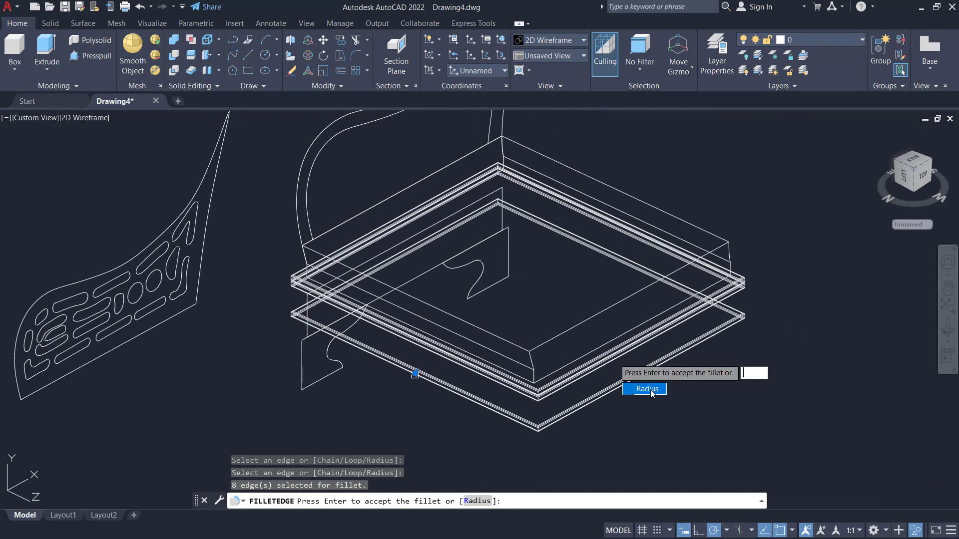
pyautogui.press('Return')
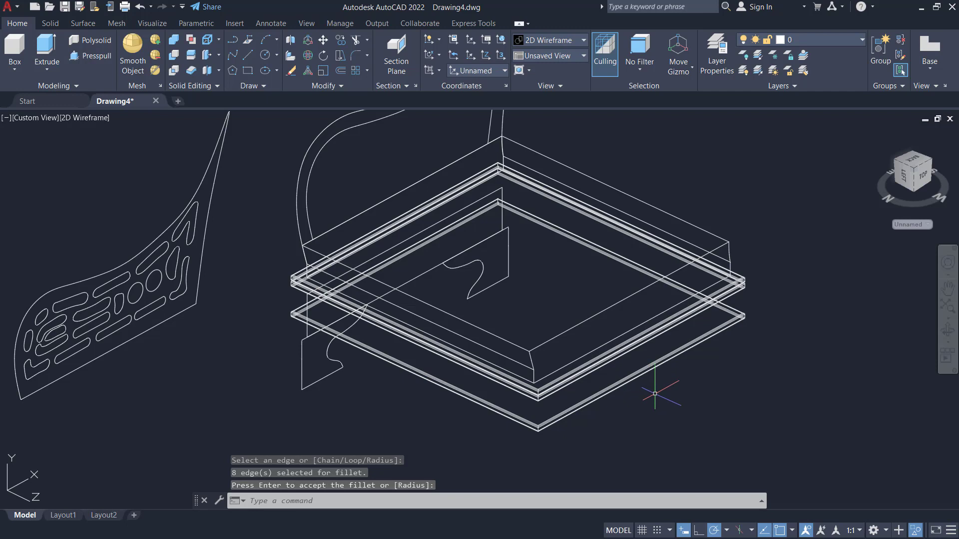
# Move the lowest slab straight up by 20 units, back against the middle slab.
pyautogui.write('m')
pyautogui.press('Return')
pyautogui.click(694, 383)
pyautogui.click(673, 354)
pyautogui.press('Return')
pyautogui.click(736, 390)
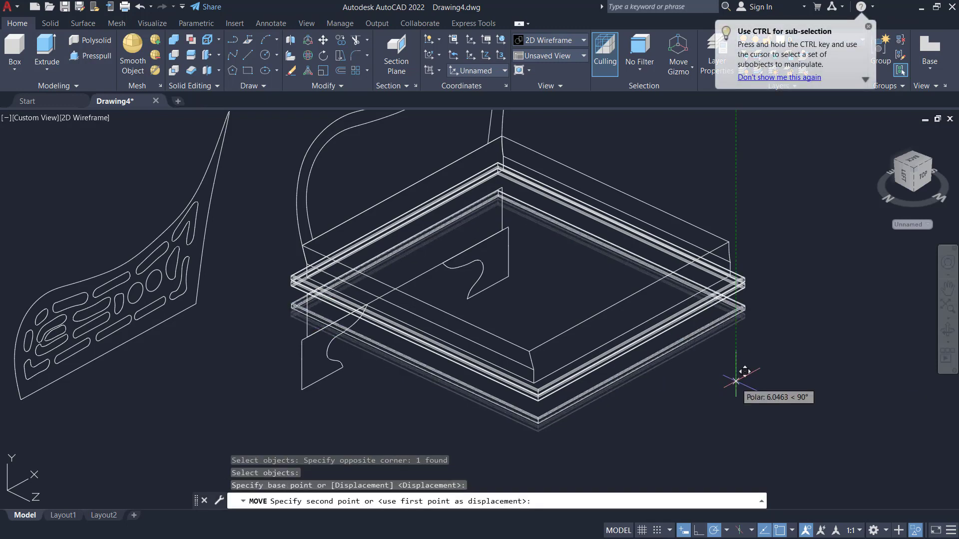
pyautogui.write('20')
pyautogui.press('Return')
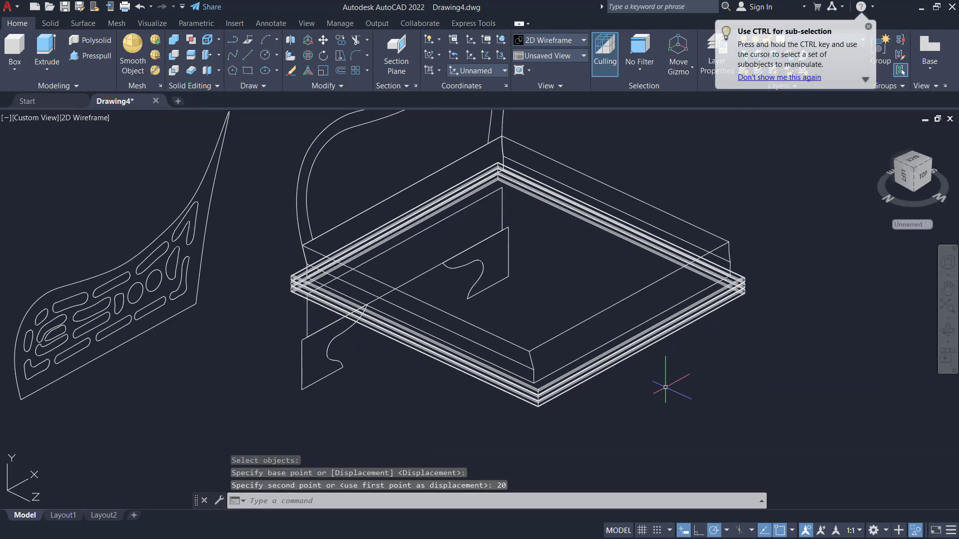
# Switch the visual style of the model from 2D Wireframe to Shaded with edges.
pyautogui.click(64, 117)
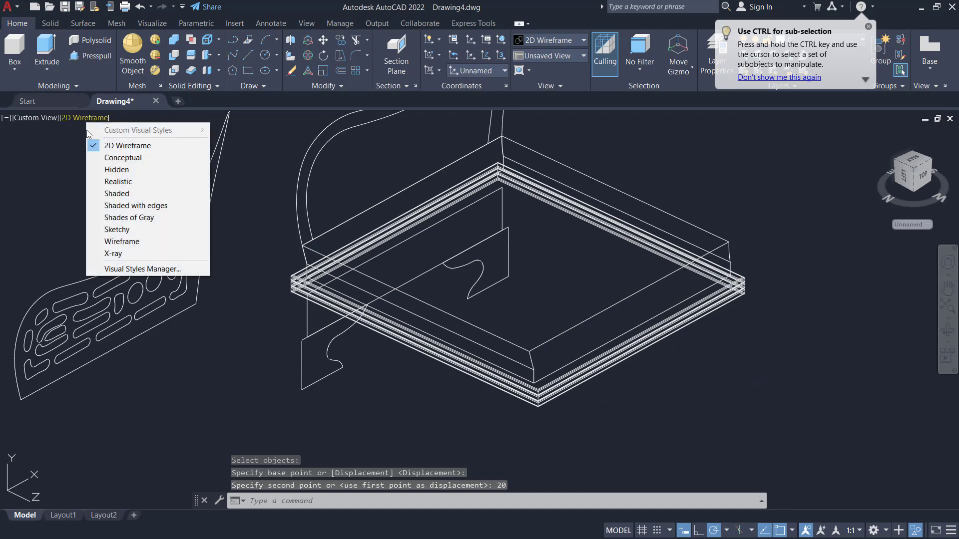
pyautogui.click(164, 205)
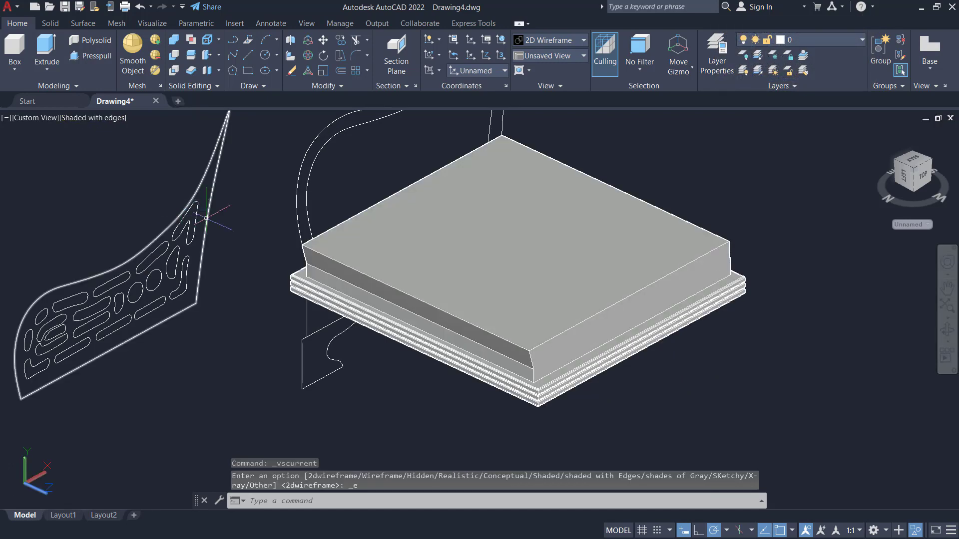
pyautogui.moveTo(659, 259)
pyautogui.keyDown('shift'); pyautogui.mouseDown(button='middle')
pyautogui.moveTo(661, 306)
pyautogui.moveTo(601, 257)
pyautogui.moveTo(642, 318)
pyautogui.moveTo(667, 302)
pyautogui.mouseUp(button='middle'); pyautogui.keyUp('shift')
pyautogui.moveTo(584, 288); pyautogui.dragTo(608, 231, button='middle')
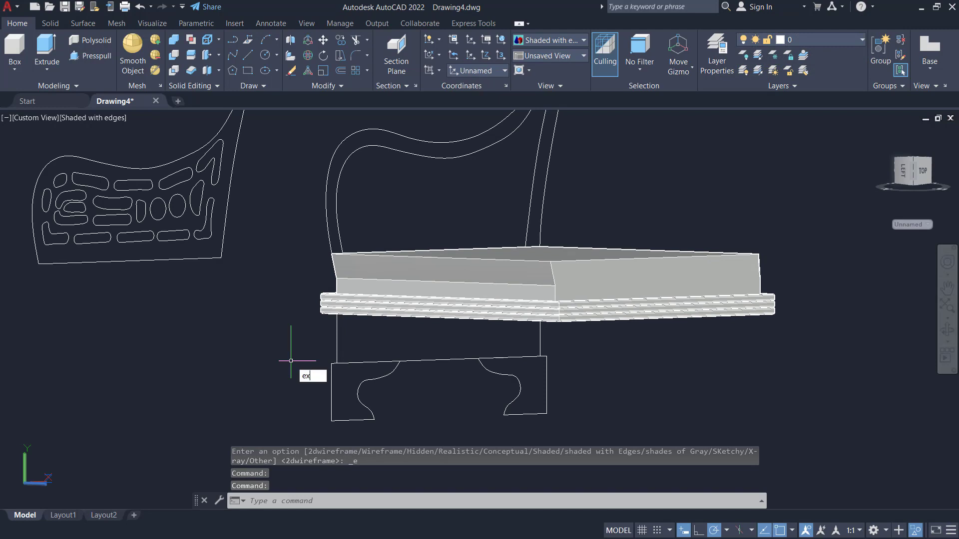
# Extrude the rectangular outline beneath the slabs by about 214 units along the seat's depth to form the base block.
pyautogui.press('Return')
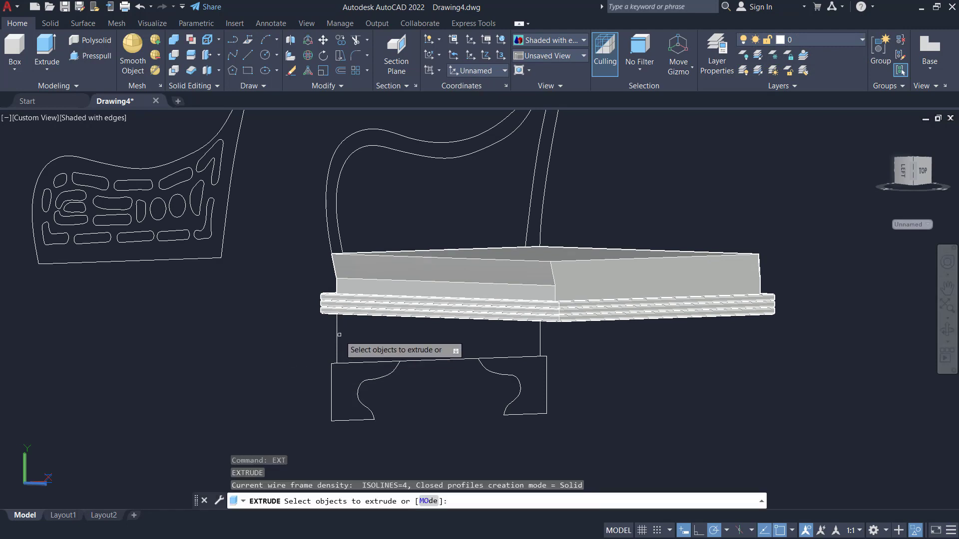
pyautogui.click(338, 335)
pyautogui.press('Return')
pyautogui.keyDown('shift'); pyautogui.moveTo(575, 392); pyautogui.dragTo(524, 395, button='middle'); pyautogui.keyUp('shift')
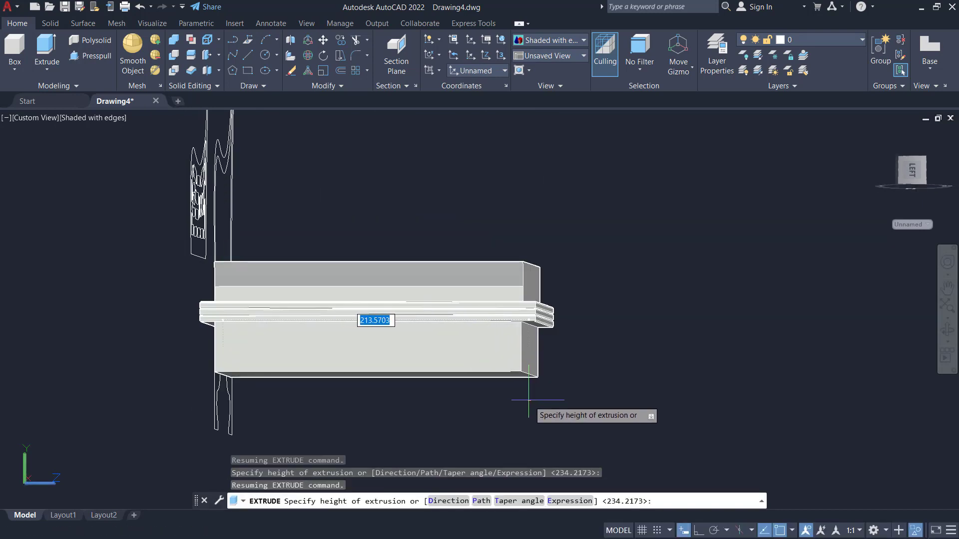
pyautogui.keyDown('shift'); pyautogui.moveTo(529, 402); pyautogui.dragTo(571, 330, button='middle'); pyautogui.keyUp('shift')
pyautogui.keyDown('shift'); pyautogui.moveTo(423, 429); pyautogui.dragTo(432, 405, button='middle'); pyautogui.keyUp('shift')
# Extrude the two curved leg profiles under the base block a short distance along the seat's depth.
pyautogui.write('ex')
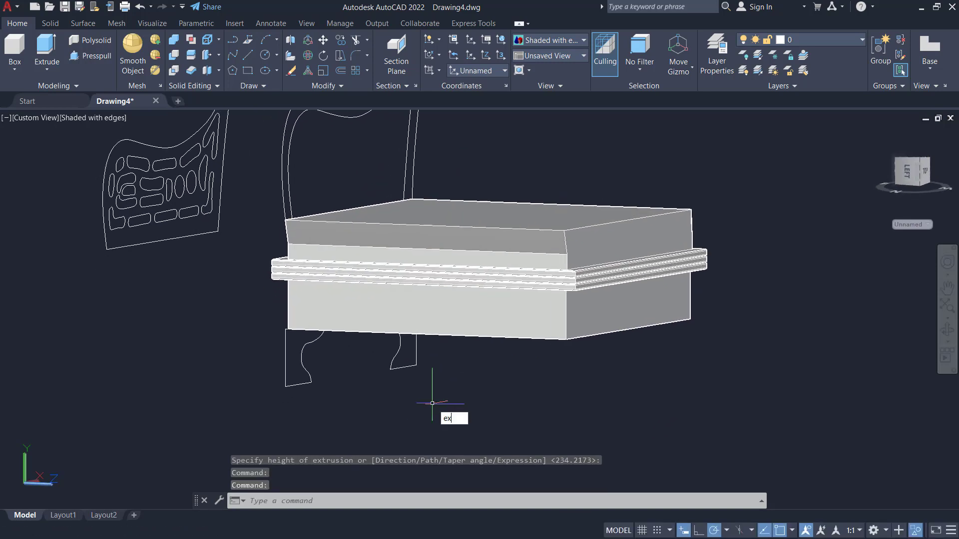
pyautogui.write('t')
pyautogui.press('Return')
pyautogui.click(434, 420)
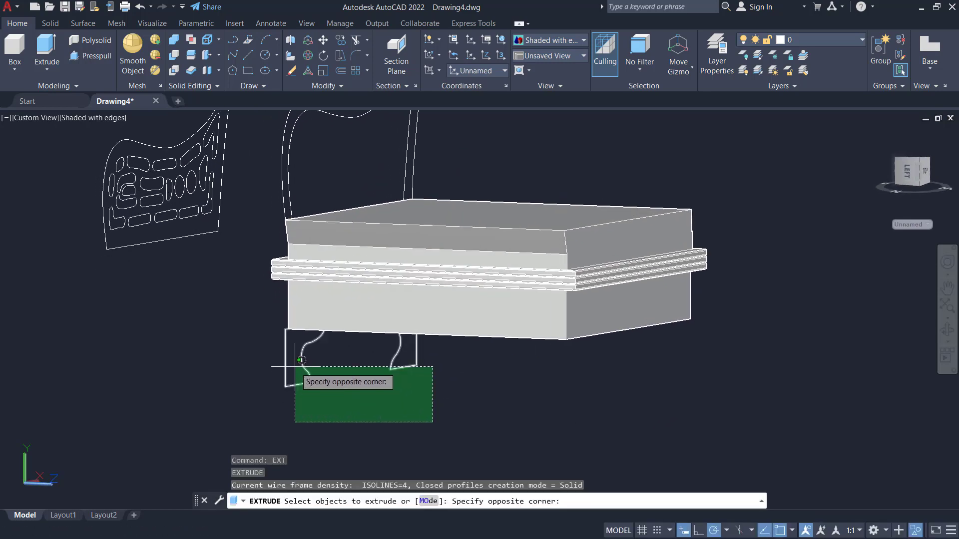
pyautogui.click(272, 328)
pyautogui.press('Return')
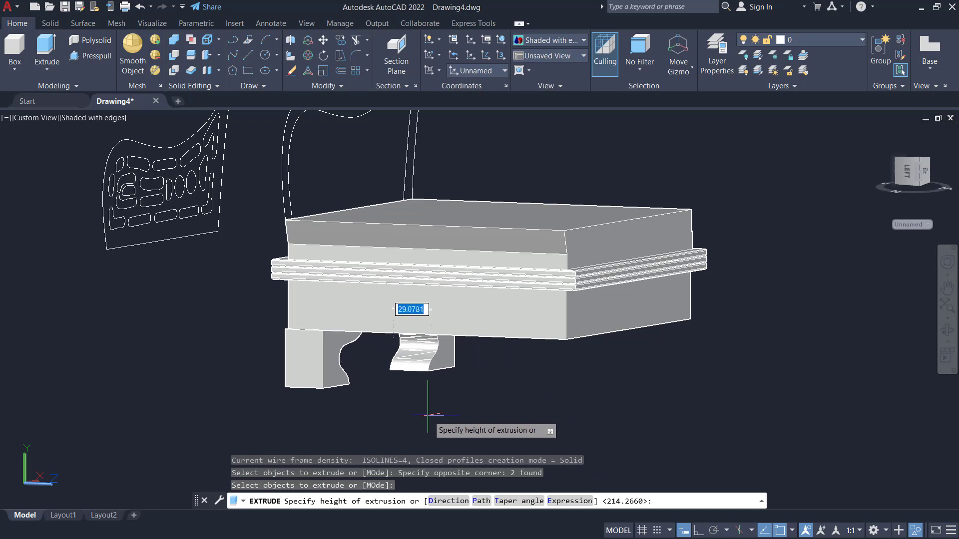
pyautogui.keyDown('shift'); pyautogui.moveTo(419, 413); pyautogui.dragTo(455, 372, button='middle'); pyautogui.keyUp('shift')
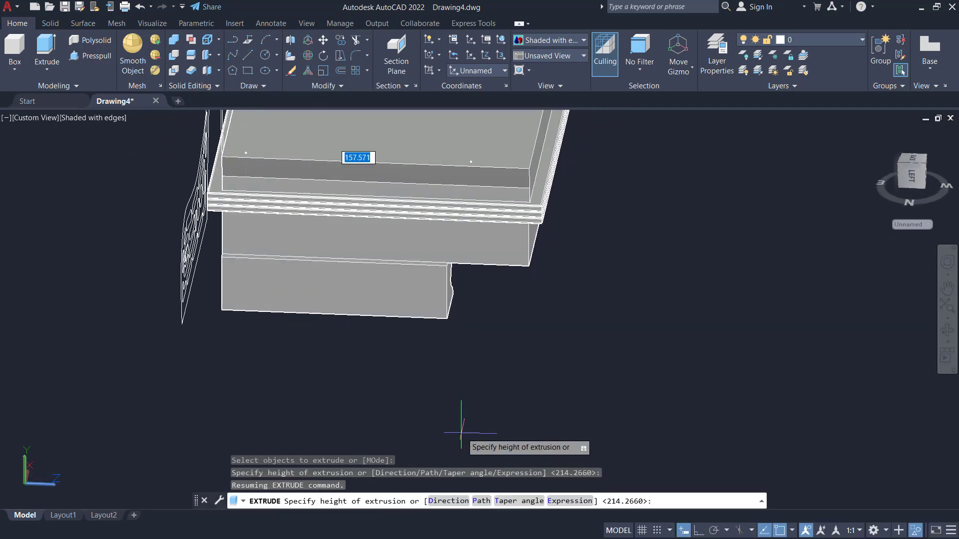
pyautogui.click(294, 381)
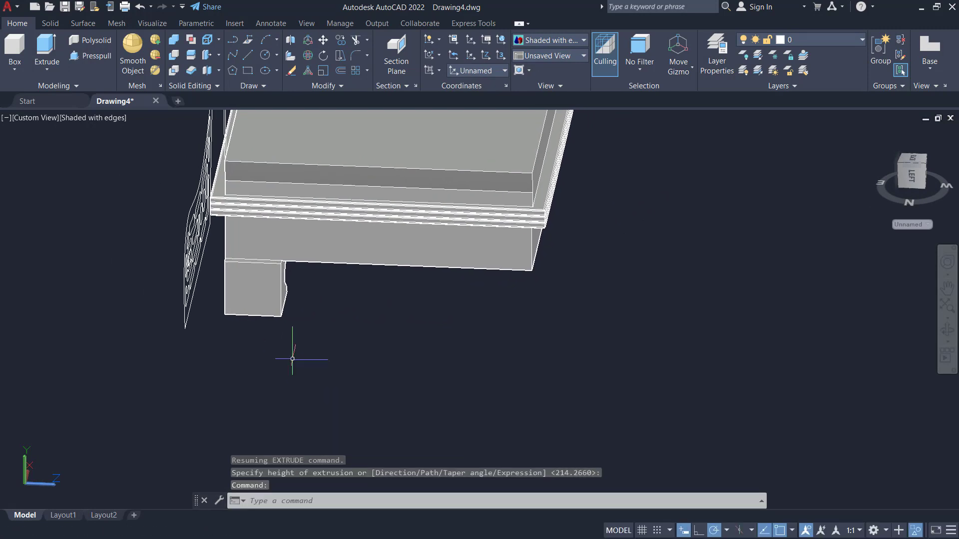
# Move both extruded legs slightly outward so they project past the adjacent face of the base block.
pyautogui.keyDown('shift'); pyautogui.moveTo(291, 385); pyautogui.dragTo(351, 334, button='middle'); pyautogui.keyUp('shift')
pyautogui.press('Return')
pyautogui.click(367, 378)
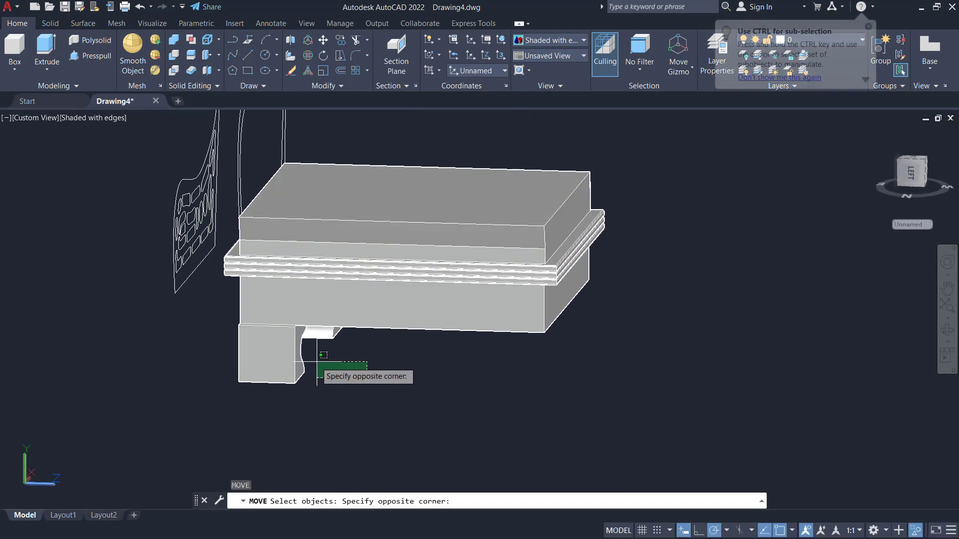
pyautogui.click(296, 343)
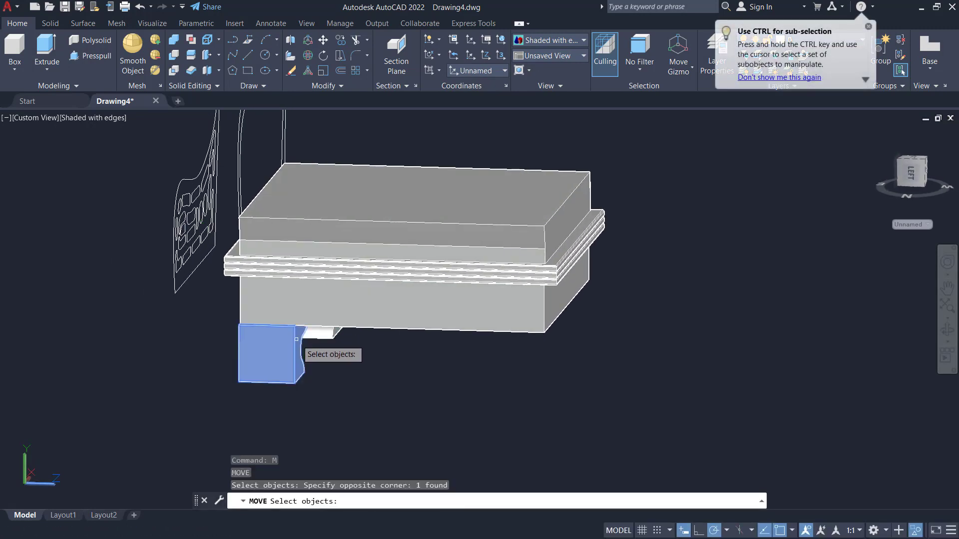
pyautogui.click(325, 334)
pyautogui.scroll(3, 293, 367)
pyautogui.press('Return')
pyautogui.keyDown('shift'); pyautogui.moveTo(352, 363); pyautogui.dragTo(359, 388, button='middle'); pyautogui.keyUp('shift')
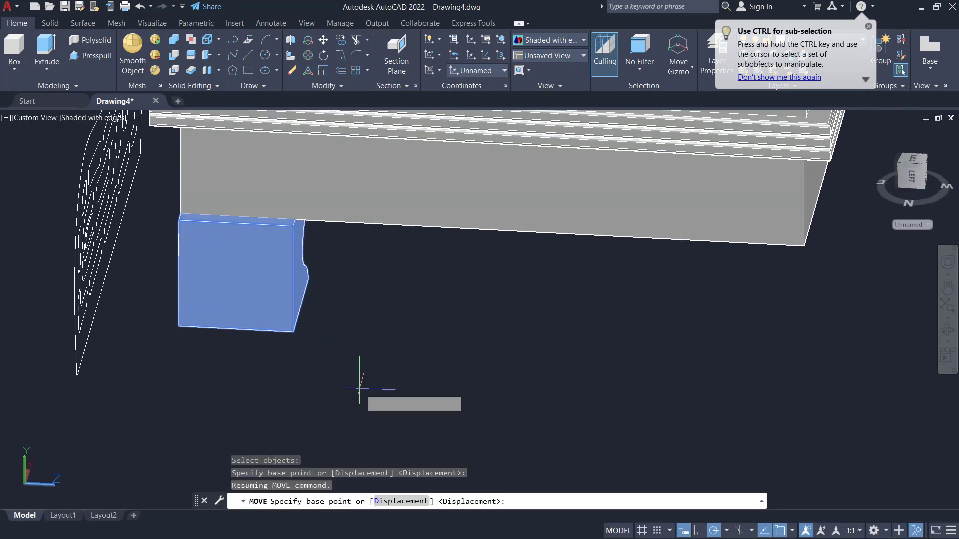
pyautogui.click(499, 346)
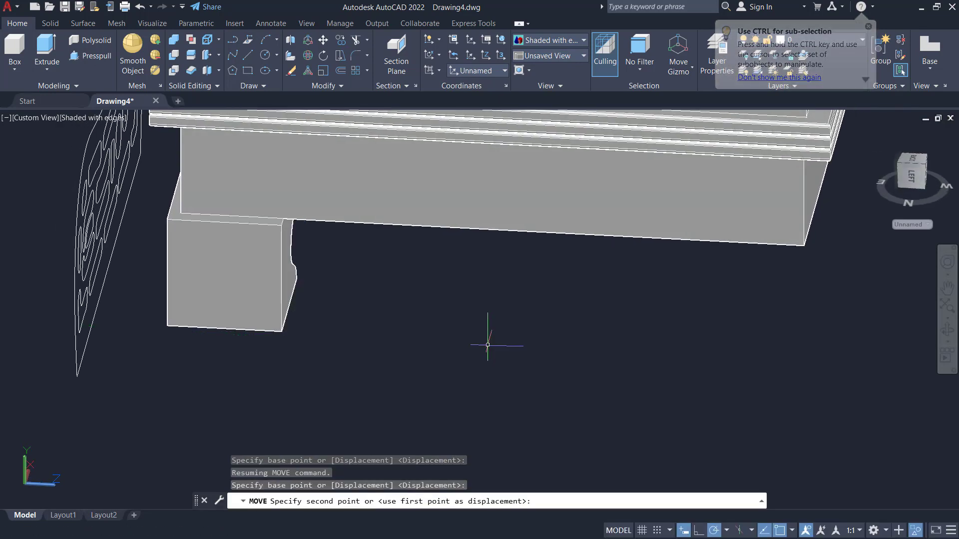
pyautogui.click(492, 336)
pyautogui.scroll(-3, 515, 335)
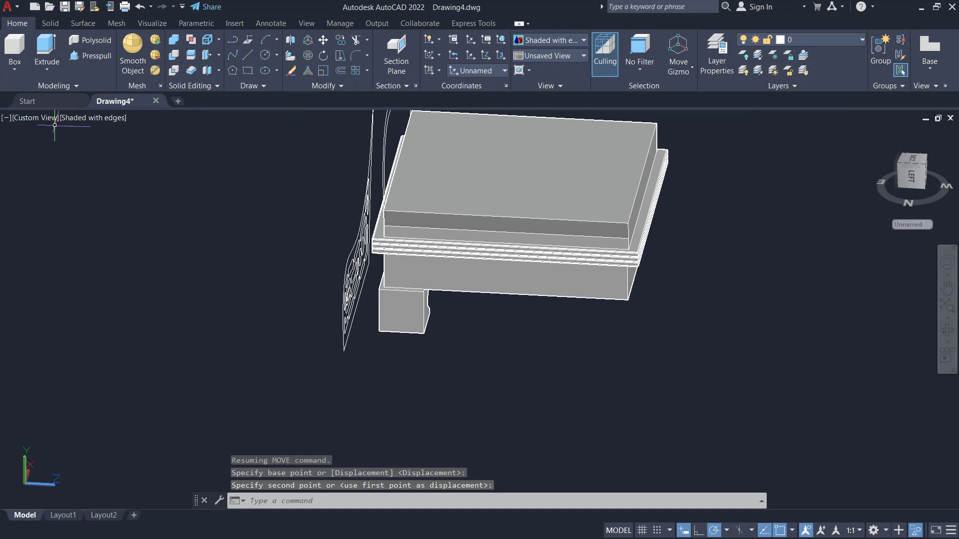
# Switch to the Top view and set the visual style to 2D Wireframe.
pyautogui.click(42, 116)
pyautogui.click(53, 146)
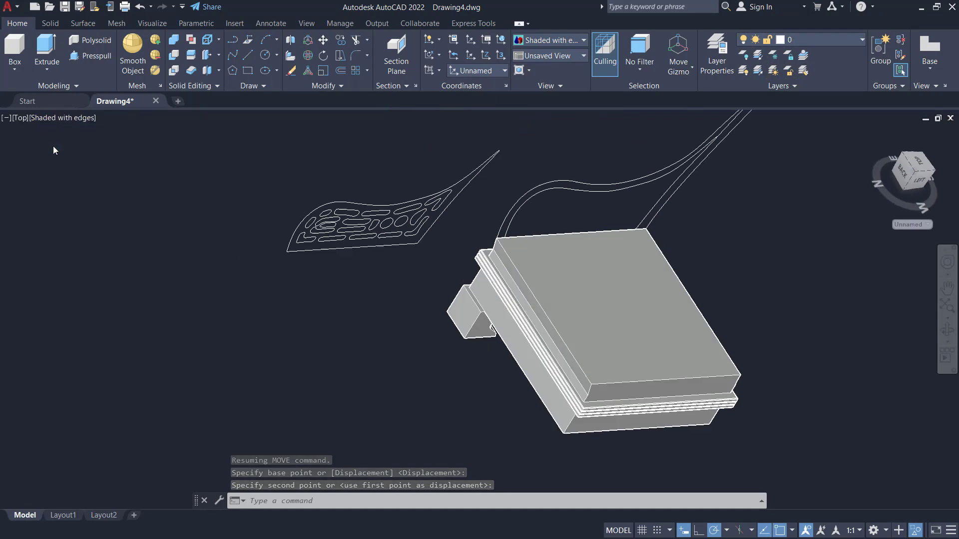
pyautogui.click(71, 119)
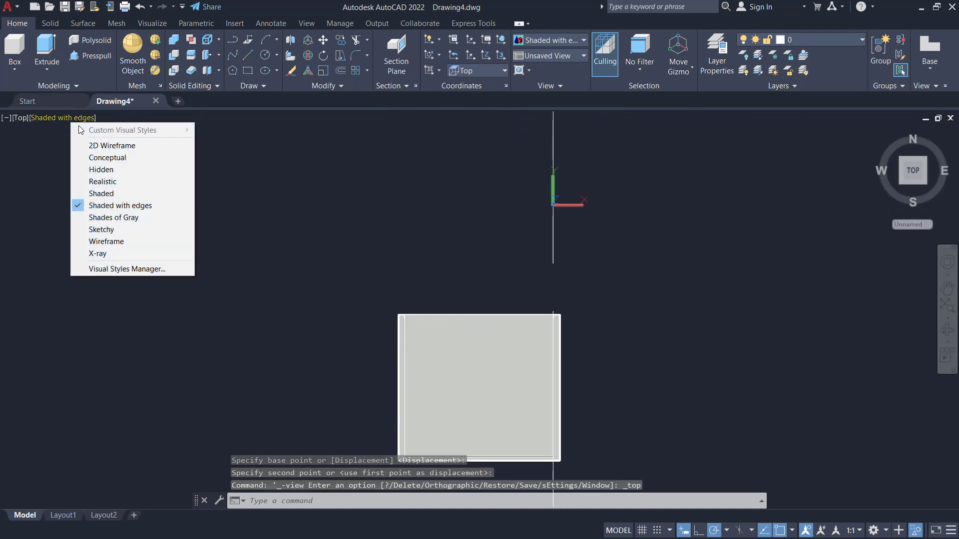
pyautogui.click(118, 149)
pyautogui.moveTo(647, 392); pyautogui.dragTo(658, 348, button='middle')
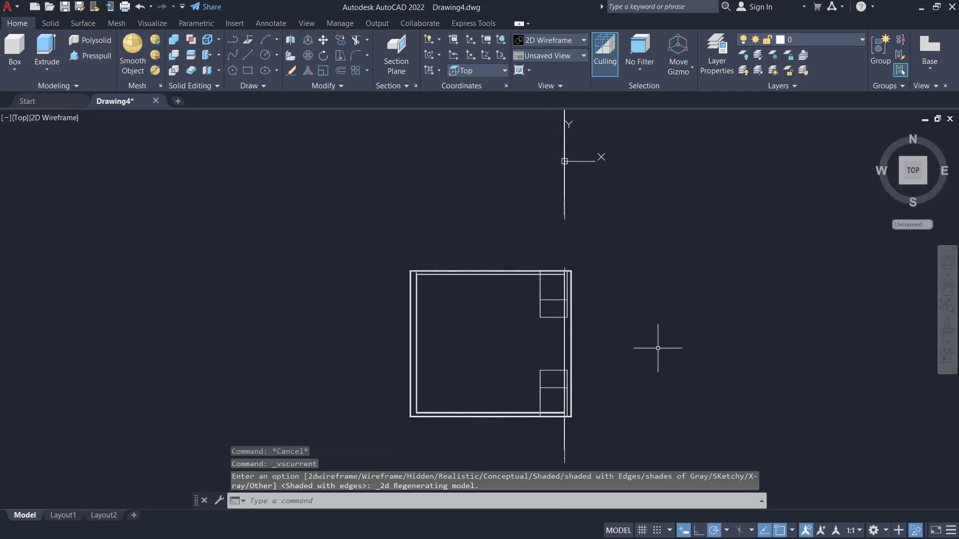
# Mirror the two legs across the seat's vertical centerline in plan, keeping the originals.
pyautogui.press('Return')
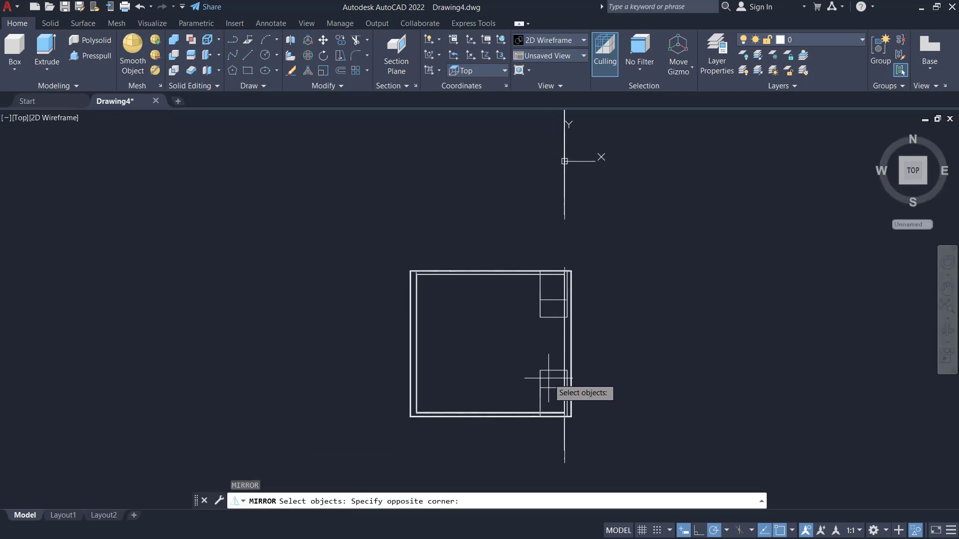
pyautogui.click(504, 310)
pyautogui.press('Return')
pyautogui.click(489, 272)
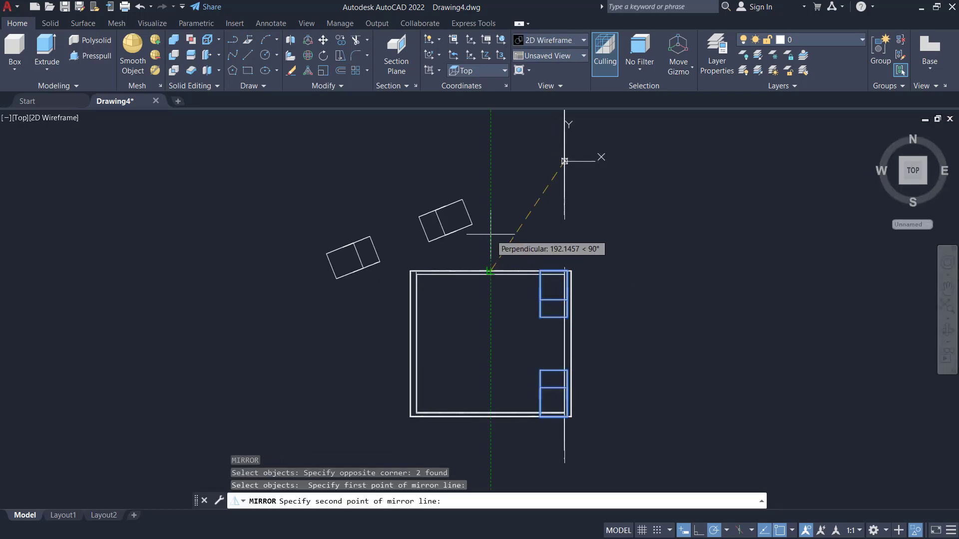
pyautogui.click(490, 207)
pyautogui.press('Return')
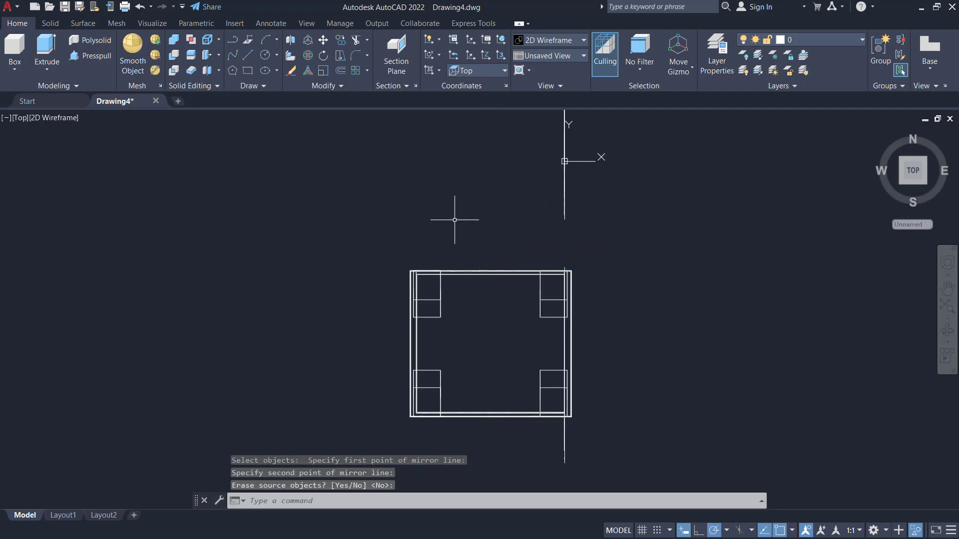
# Display the model as Shaded with Edges and examine the four legs from a 3D angle.
pyautogui.click(50, 118)
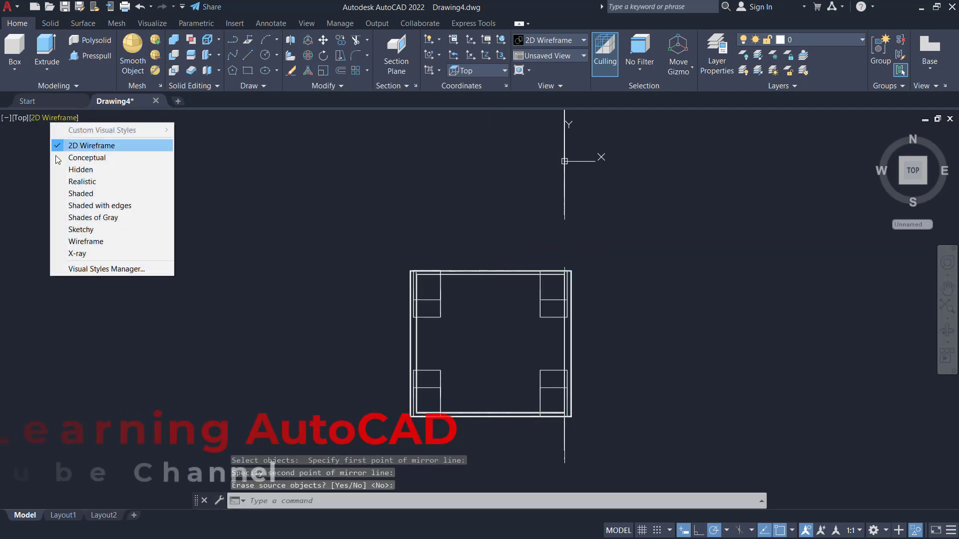
pyautogui.click(109, 206)
pyautogui.moveTo(529, 265)
pyautogui.keyDown('shift'); pyautogui.mouseDown(button='middle')
pyautogui.moveTo(497, 266)
pyautogui.moveTo(510, 270)
pyautogui.mouseUp(button='middle'); pyautogui.keyUp('shift')
pyautogui.keyDown('shift'); pyautogui.moveTo(590, 262); pyautogui.dragTo(605, 221, button='middle'); pyautogui.keyUp('shift')
pyautogui.scroll(2, 605, 221)
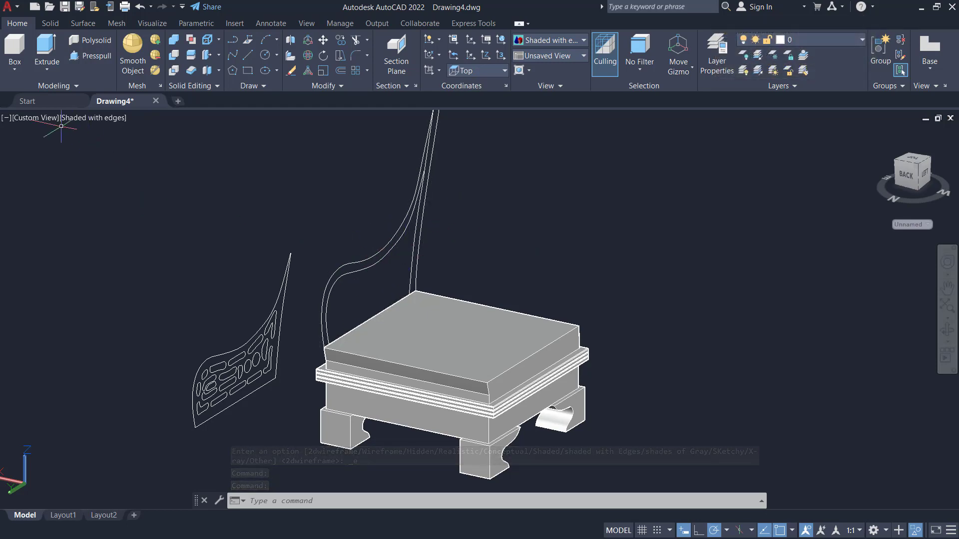
# Switch to the Left view and set the visual style to 2D Wireframe.
pyautogui.click(32, 119)
pyautogui.click(53, 169)
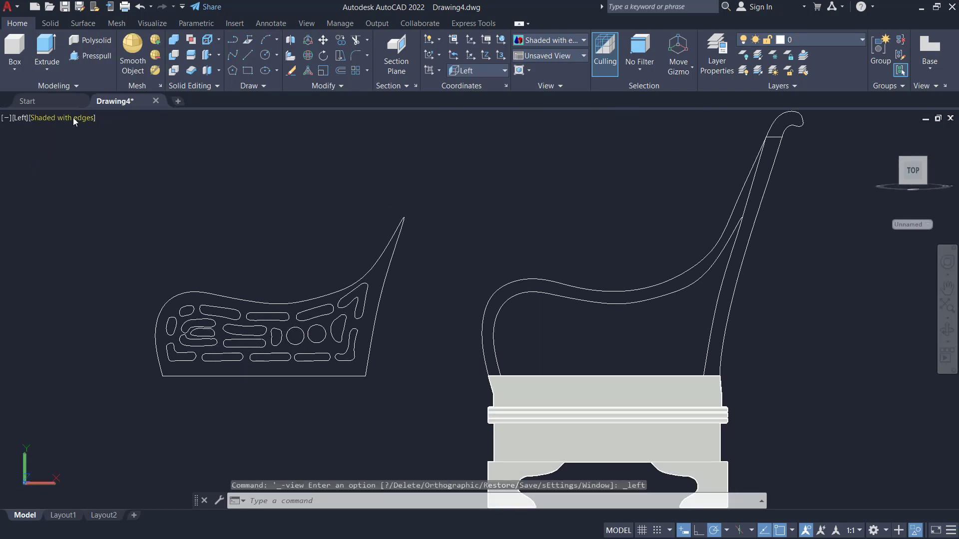
pyautogui.click(73, 118)
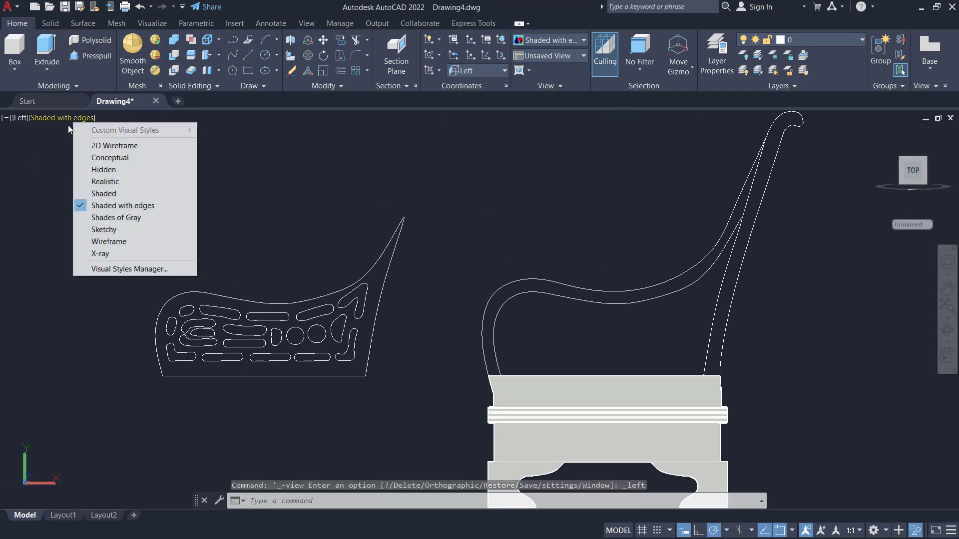
pyautogui.click(111, 146)
# Presspull the slanted backrest post area at the seat's rear, below the curled top profile, by 13 units.
pyautogui.keyDown('shift'); pyautogui.moveTo(504, 246); pyautogui.dragTo(591, 279, button='middle'); pyautogui.keyUp('shift')
pyautogui.moveTo(648, 215); pyautogui.dragTo(598, 259, button='middle')
pyautogui.write('Pr')
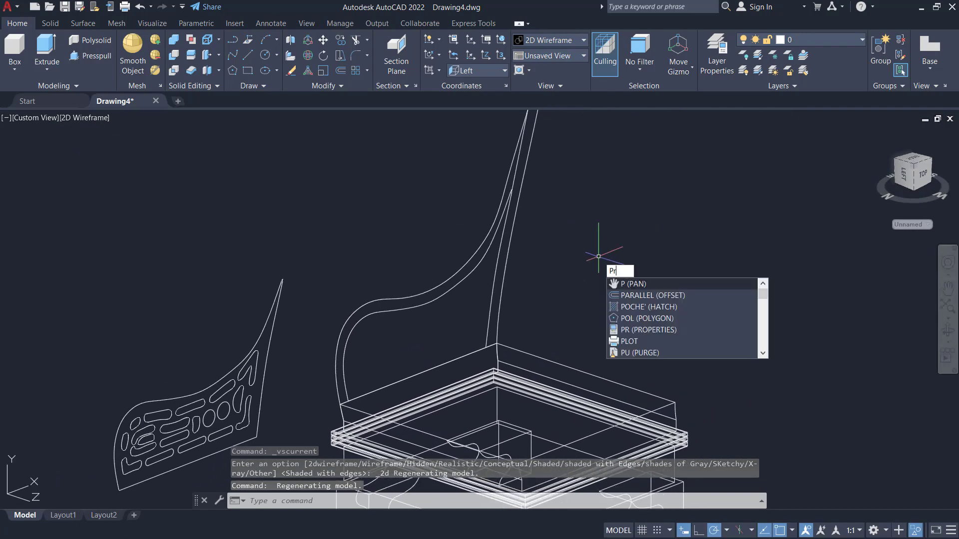
pyautogui.write('Ess')
pyautogui.press('Return')
pyautogui.scroll(3, 582, 285)
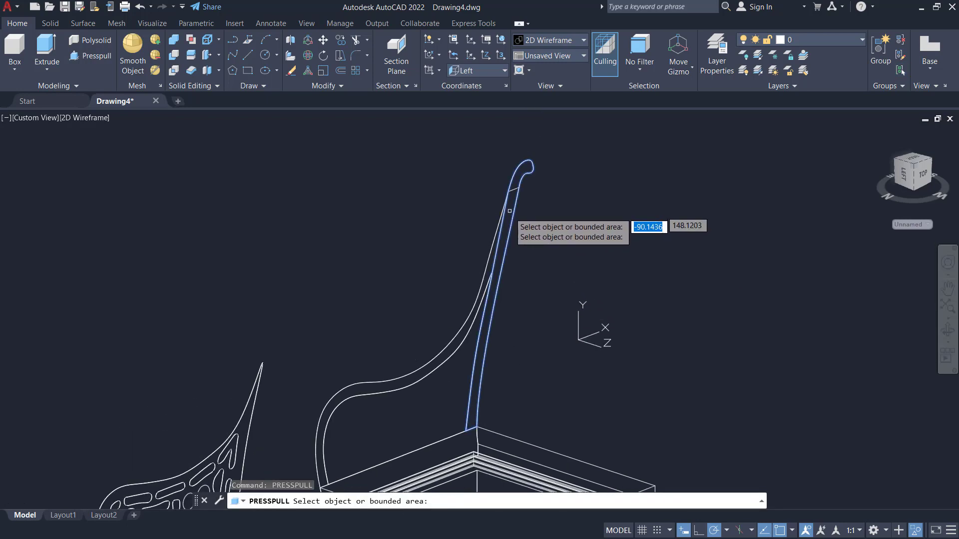
pyautogui.scroll(5, 510, 210)
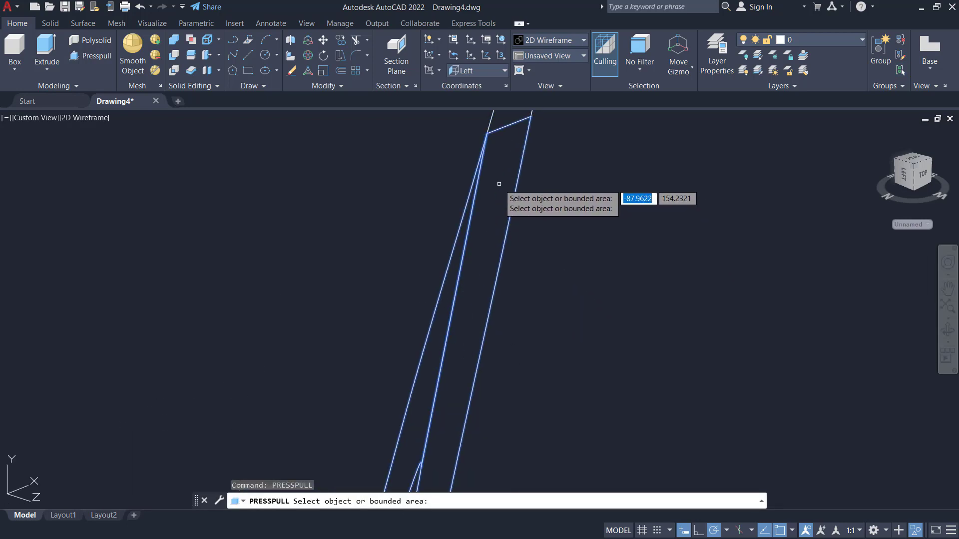
pyautogui.keyDown('shift'); pyautogui.moveTo(499, 184); pyautogui.dragTo(597, 200, button='middle'); pyautogui.keyUp('shift')
pyautogui.scroll(-5, 581, 244)
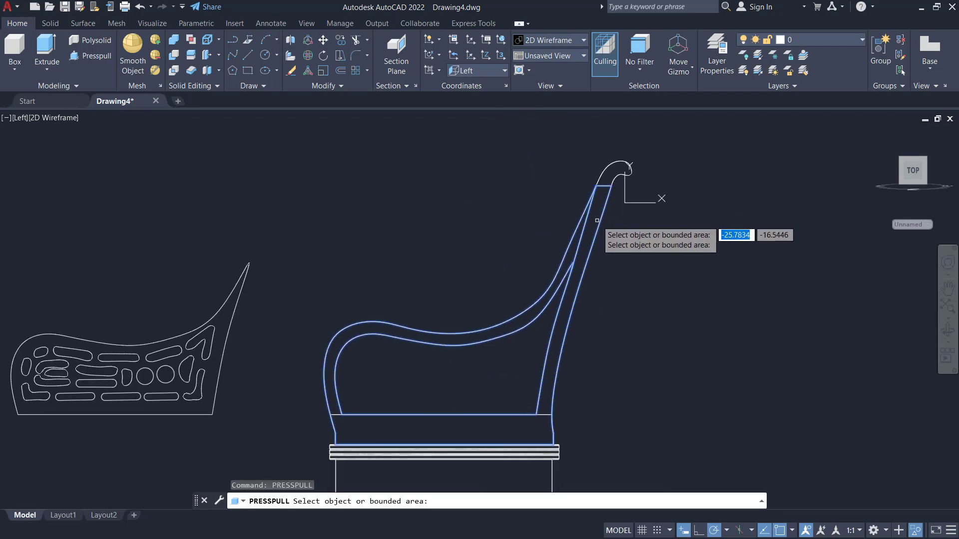
pyautogui.click(555, 360)
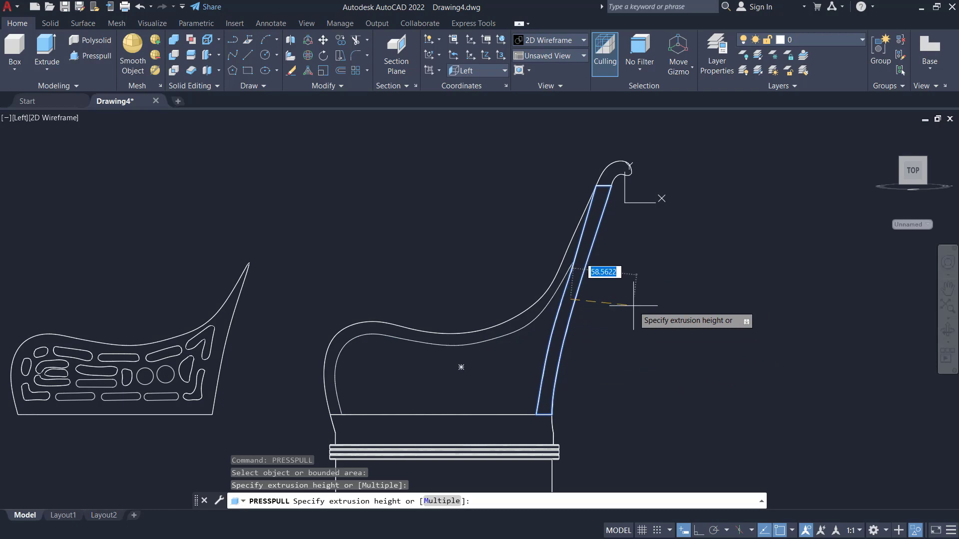
pyautogui.keyDown('shift'); pyautogui.moveTo(633, 306); pyautogui.dragTo(650, 330, button='middle'); pyautogui.keyUp('shift')
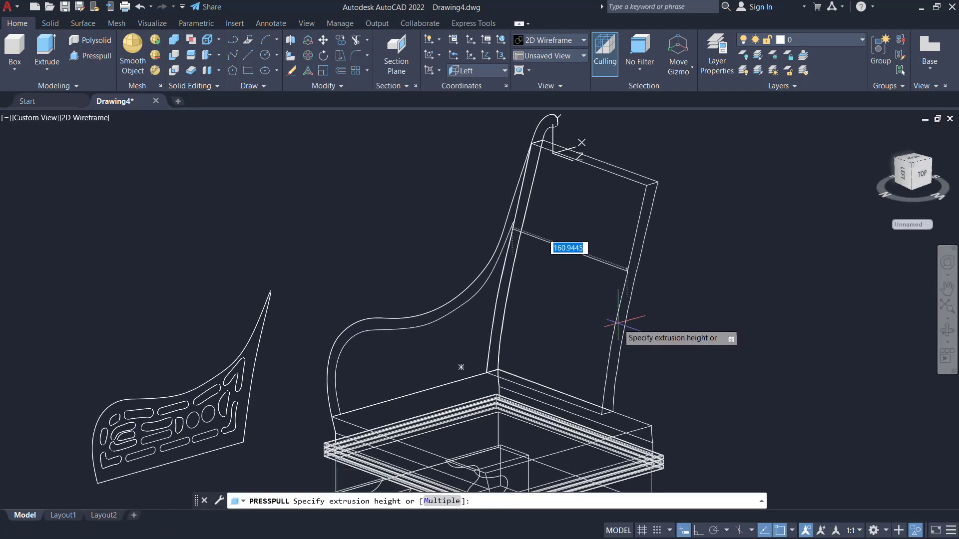
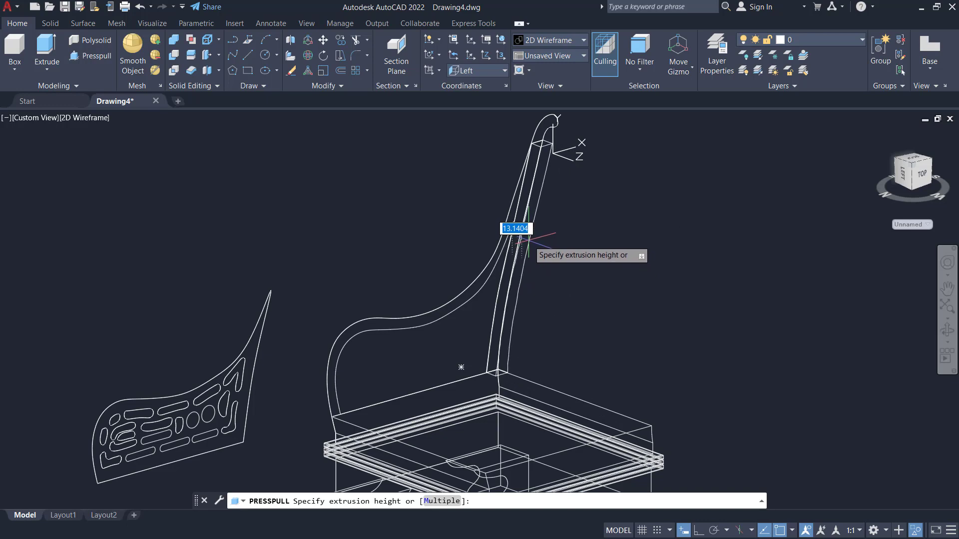
pyautogui.write('3')
pyautogui.press('Return')
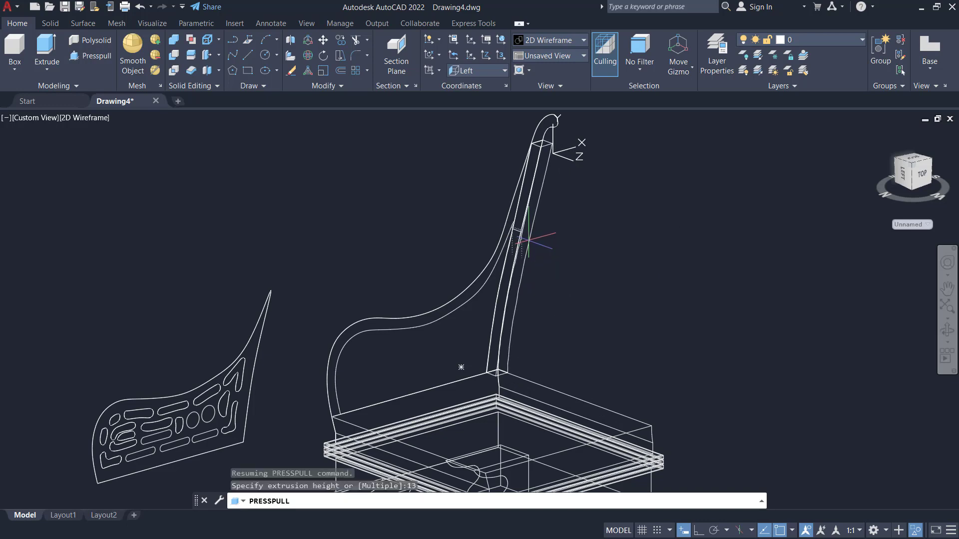
# Presspull the curled profile above the post across the seat's full width, up to the opposite seat corner, as the top rail.
pyautogui.scroll(5, 542, 180)
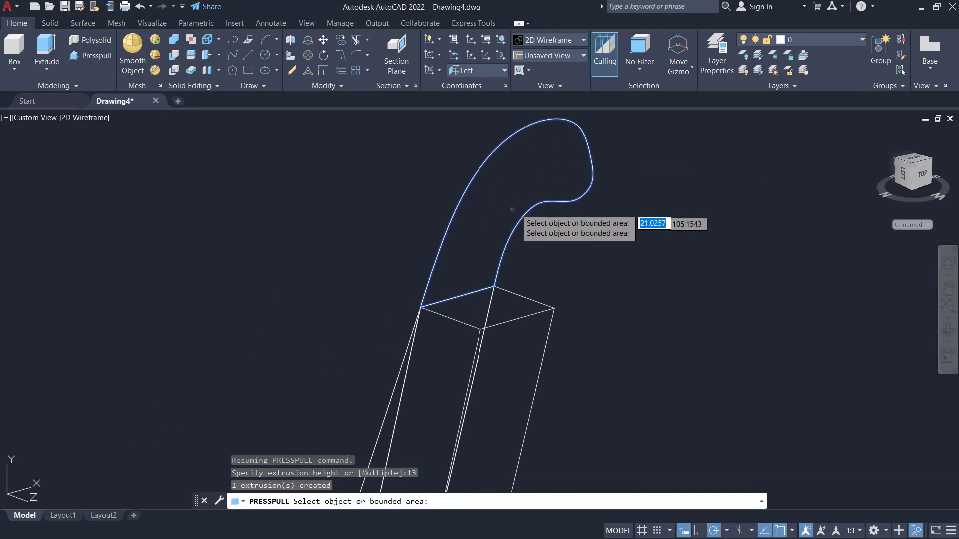
pyautogui.click(529, 184)
pyautogui.scroll(-6, 607, 210)
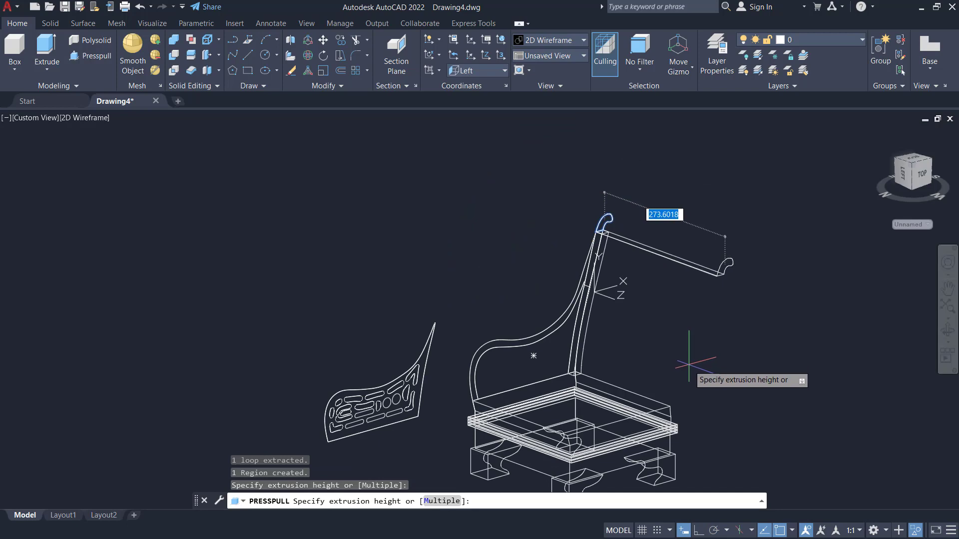
pyautogui.scroll(4, 689, 363)
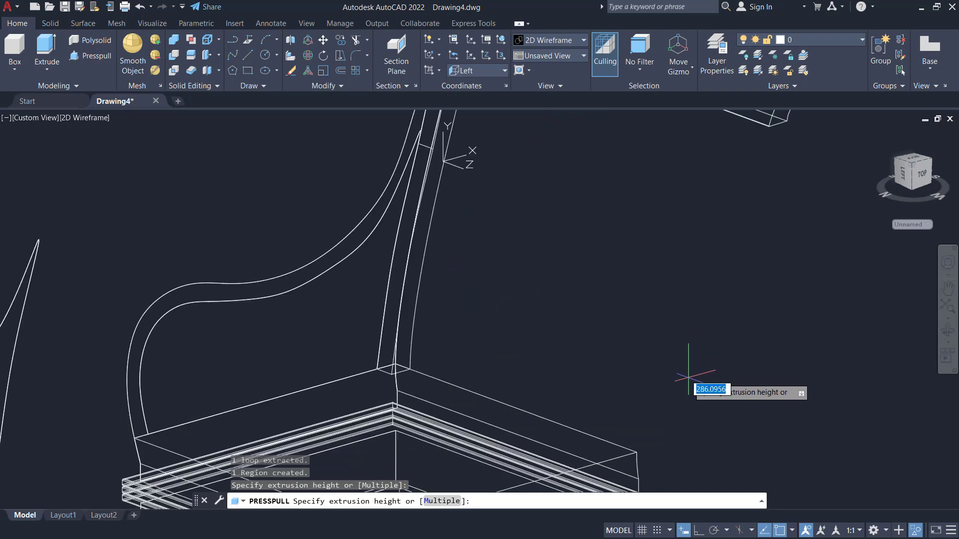
pyautogui.click(637, 452)
pyautogui.scroll(-4, 704, 305)
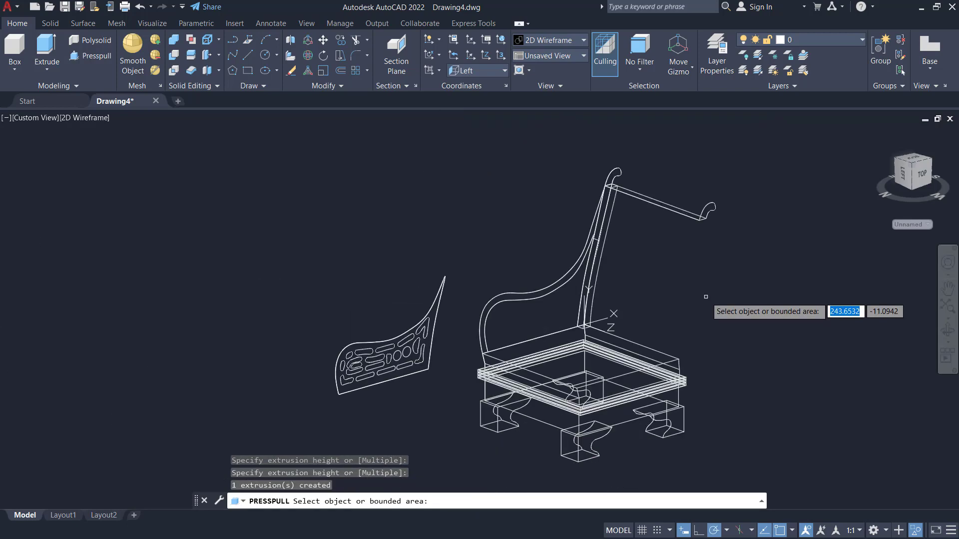
pyautogui.press('Return')
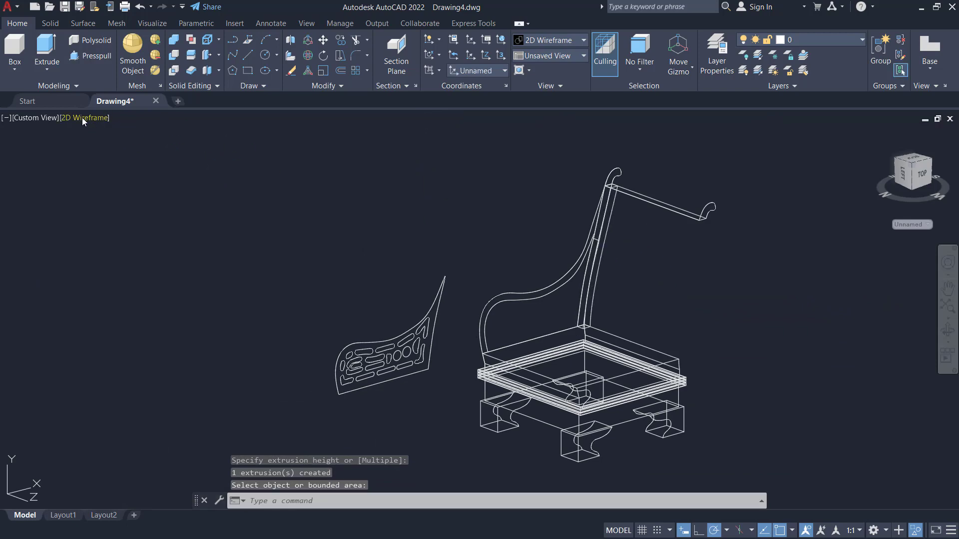
# Set the visual style to Shaded with Edges and view the backrest post and top rail in 3D.
pyautogui.click(82, 118)
pyautogui.click(146, 208)
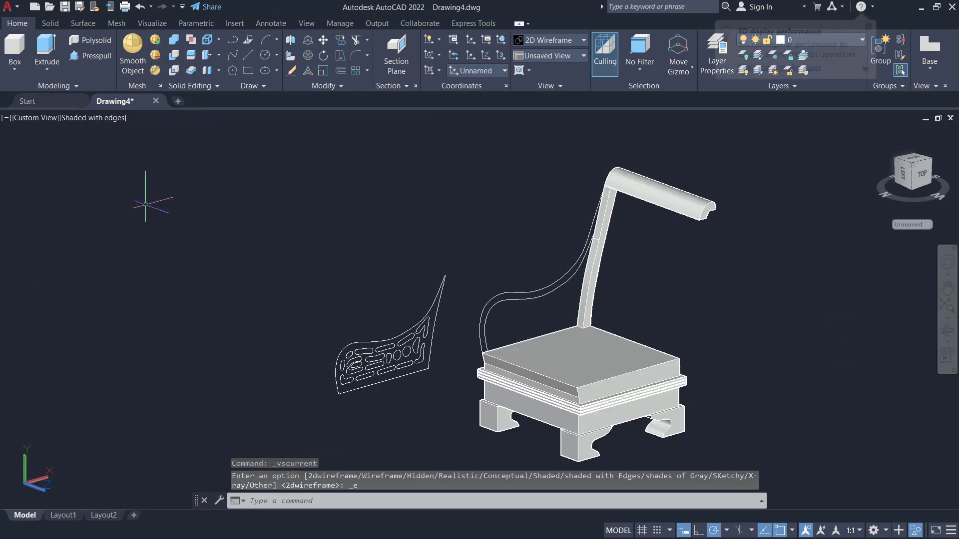
pyautogui.moveTo(628, 240)
pyautogui.keyDown('shift'); pyautogui.mouseDown(button='middle')
pyautogui.moveTo(672, 205)
pyautogui.moveTo(650, 257)
pyautogui.mouseUp(button='middle'); pyautogui.keyUp('shift')
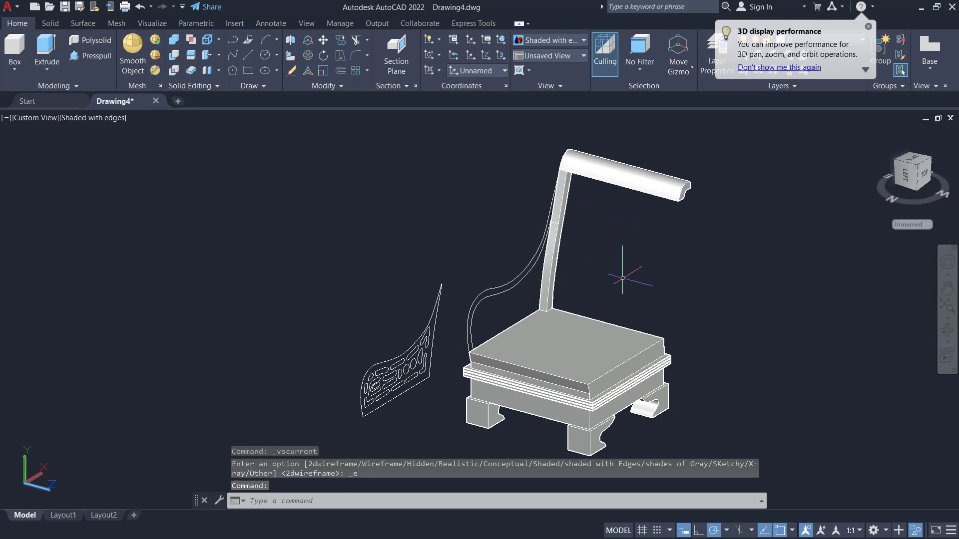
pyautogui.write('NETLOAD')
pyautogui.press('Return')
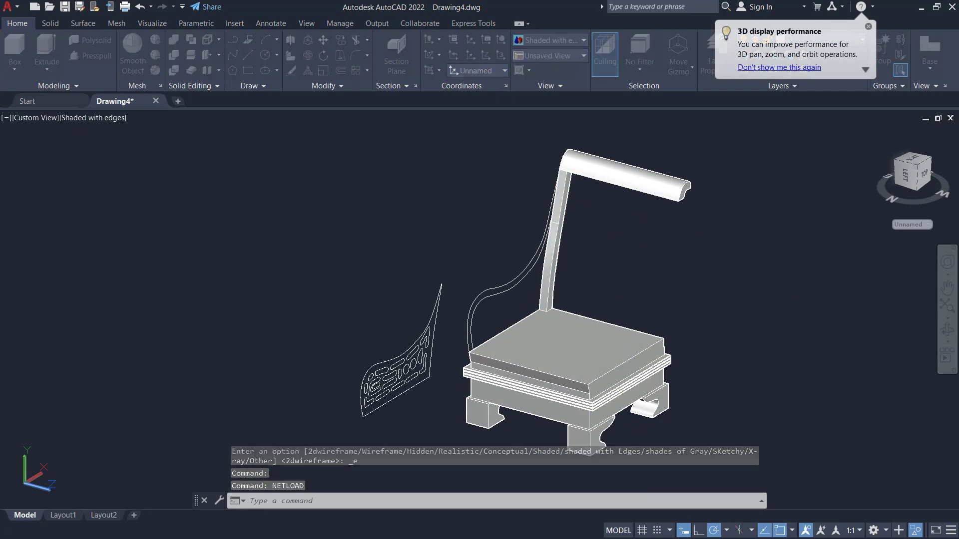
pyautogui.press('Escape')
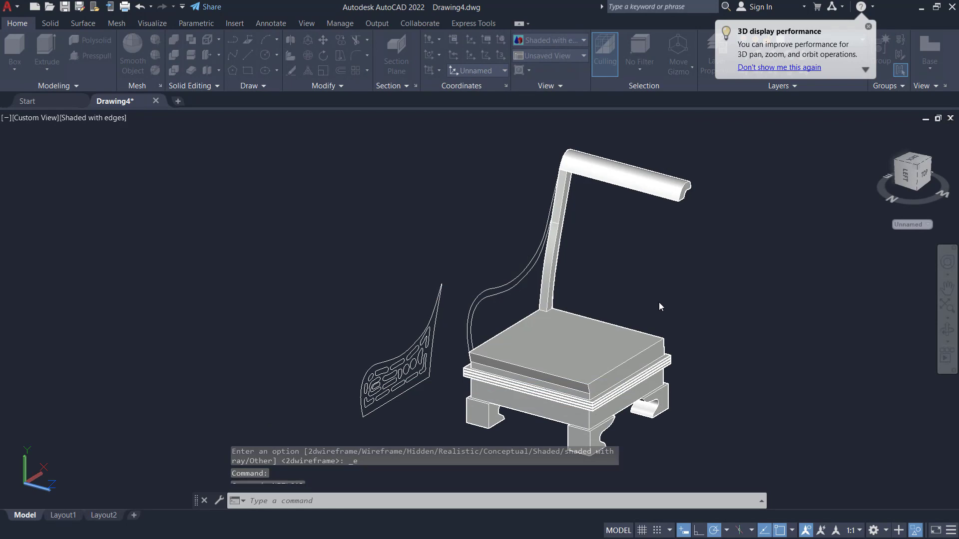
pyautogui.click(647, 276)
pyautogui.click(636, 293)
# Move the backrest post from its corner to the midpoint of the seat's rear top edge.
pyautogui.write('m')
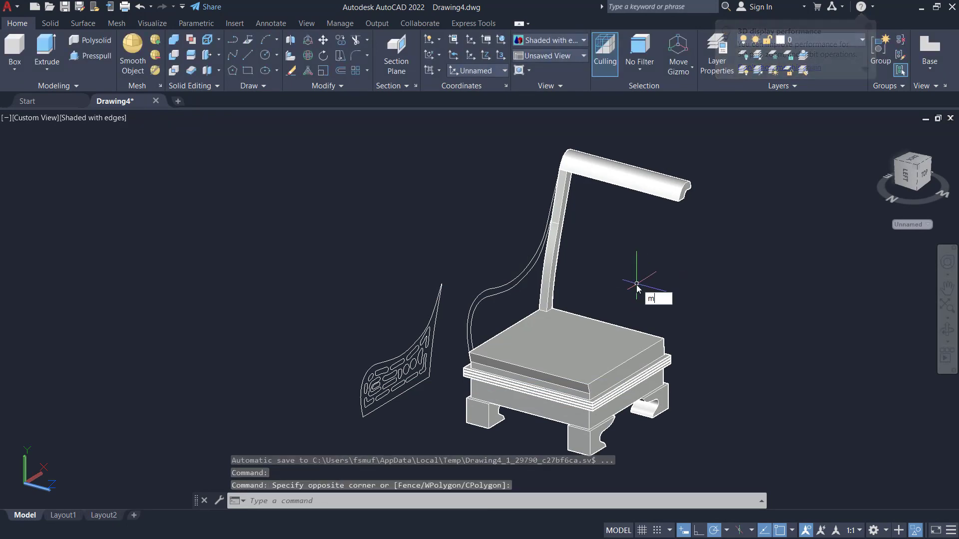
pyautogui.press('Return')
pyautogui.click(556, 291)
pyautogui.press('Return')
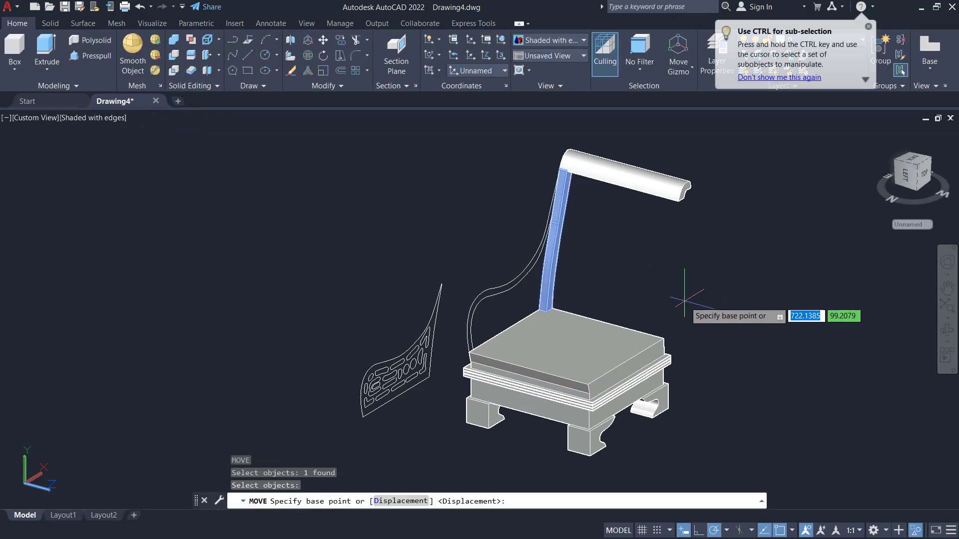
pyautogui.keyDown('shift'); pyautogui.moveTo(685, 291); pyautogui.dragTo(681, 359, button='middle'); pyautogui.keyUp('shift')
pyautogui.scroll(5, 594, 327)
pyautogui.scroll(3, 595, 327)
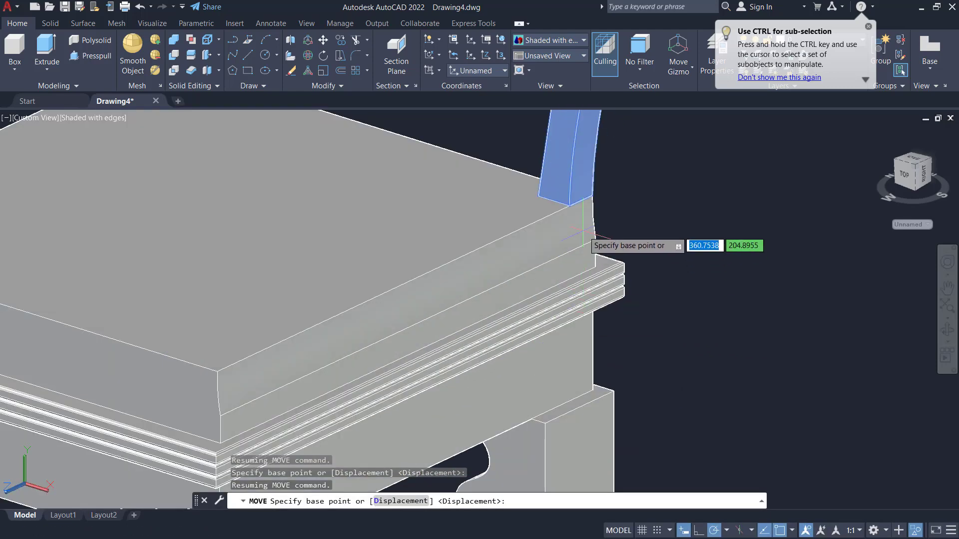
pyautogui.click(581, 199)
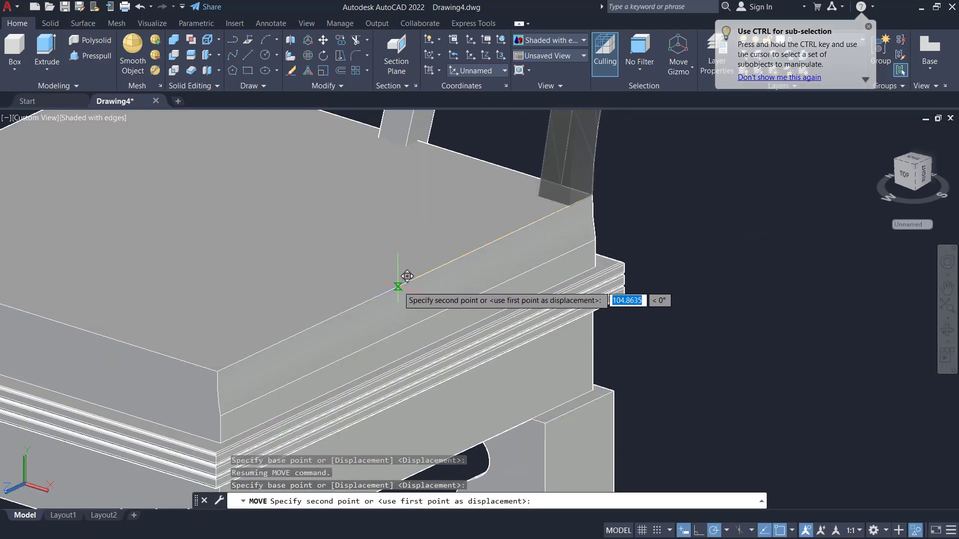
pyautogui.scroll(-5, 480, 270)
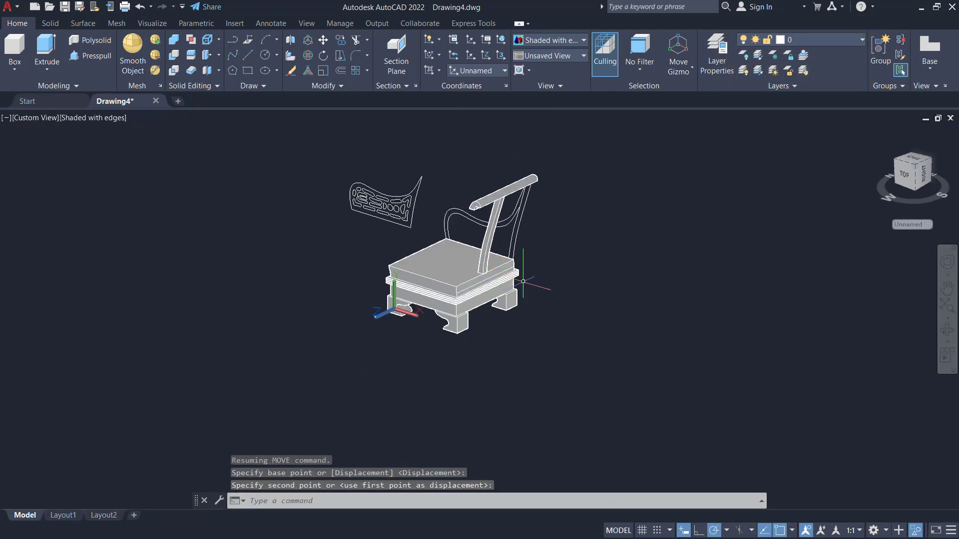
# Extrude the outer armrest outline and its inner outline together to a height of 18 units.
pyautogui.keyDown('shift'); pyautogui.moveTo(480, 270); pyautogui.dragTo(652, 295, button='middle'); pyautogui.keyUp('shift')
pyautogui.moveTo(607, 182); pyautogui.dragTo(605, 254, button='middle')
pyautogui.scroll(2, 554, 257)
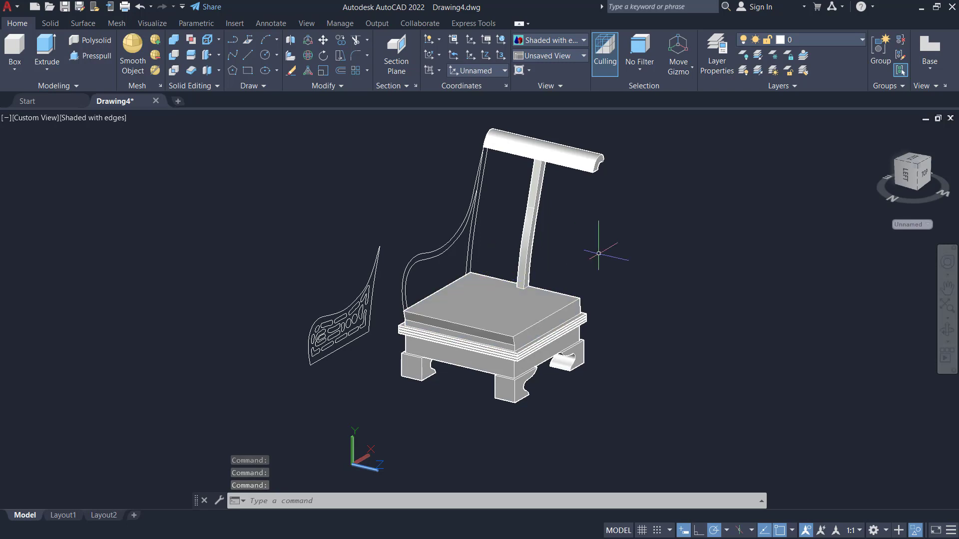
pyautogui.moveTo(599, 254); pyautogui.dragTo(606, 275, button='middle')
pyautogui.scroll(3, 501, 219)
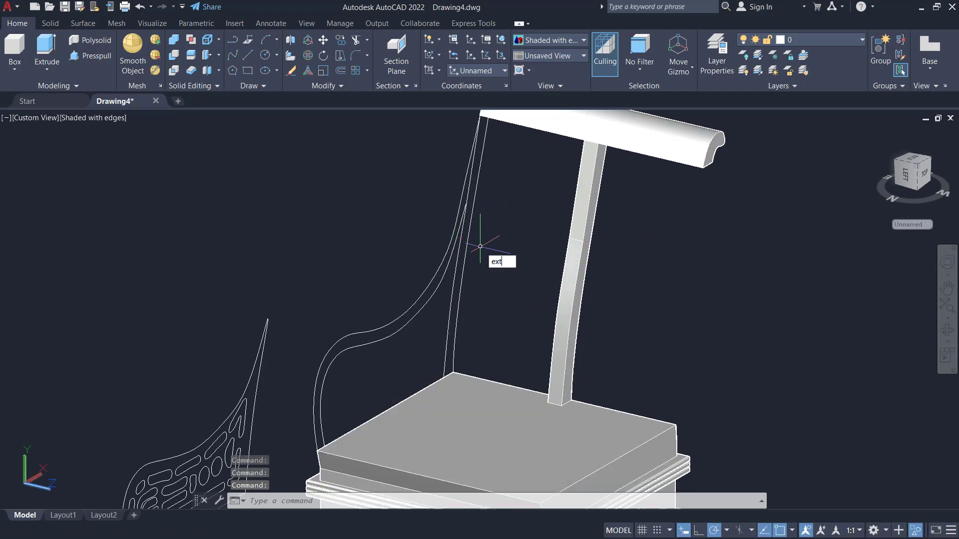
pyautogui.press('Return')
pyautogui.click(445, 260)
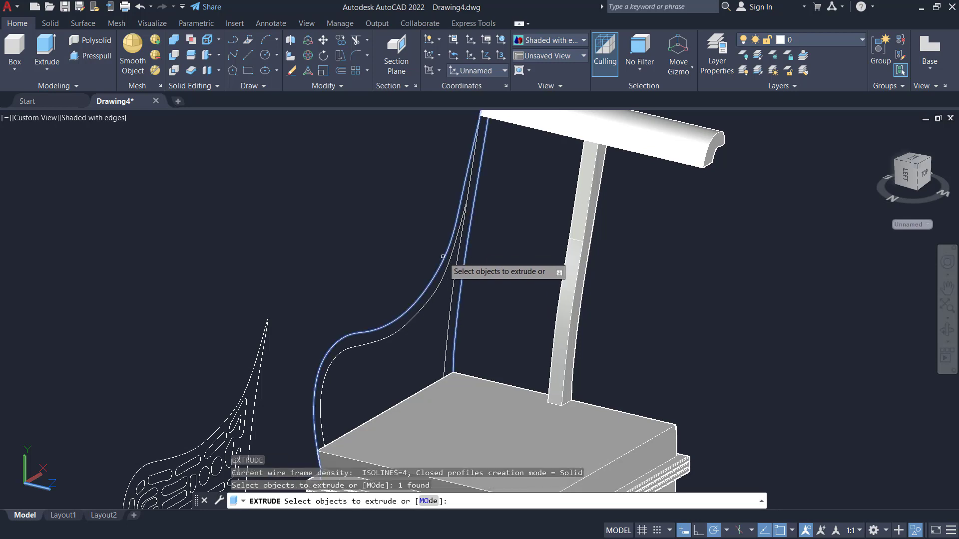
pyautogui.click(425, 316)
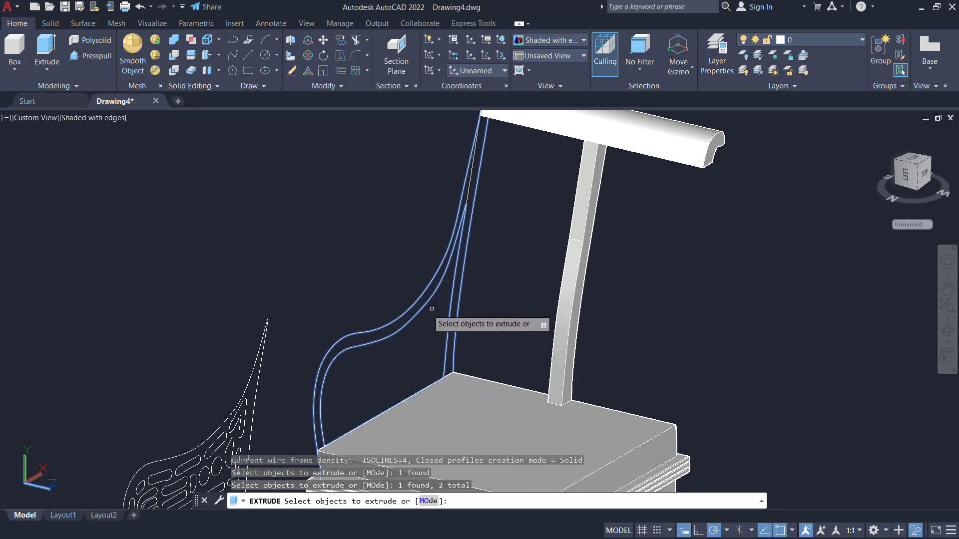
pyautogui.press('Return')
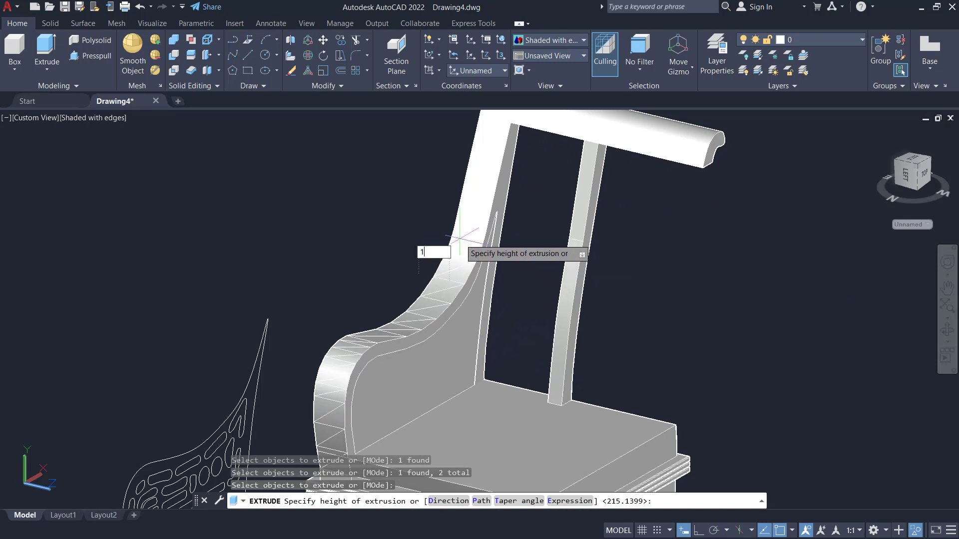
pyautogui.press('Return')
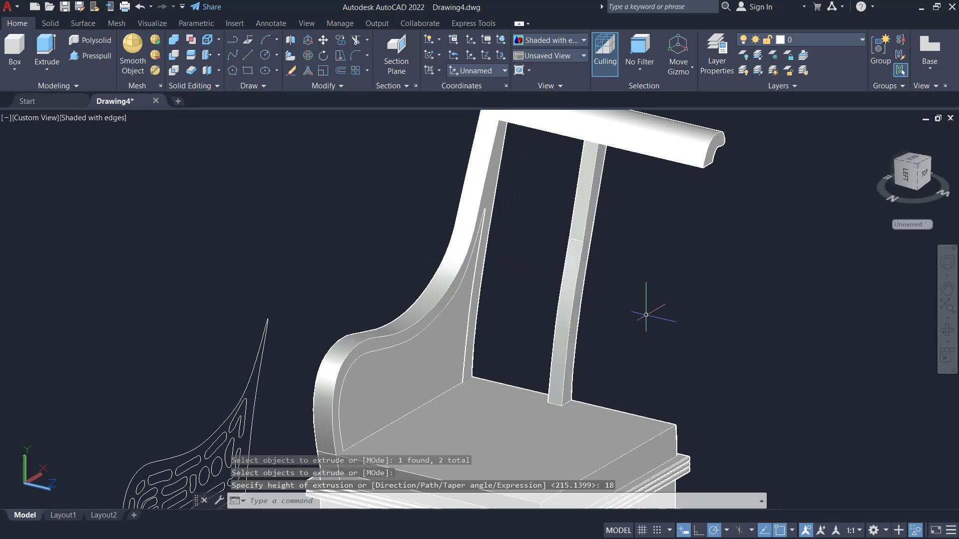
# Subtract the inner armrest solid from the outer armrest solid so that an open armrest frame remains.
pyautogui.write('su')
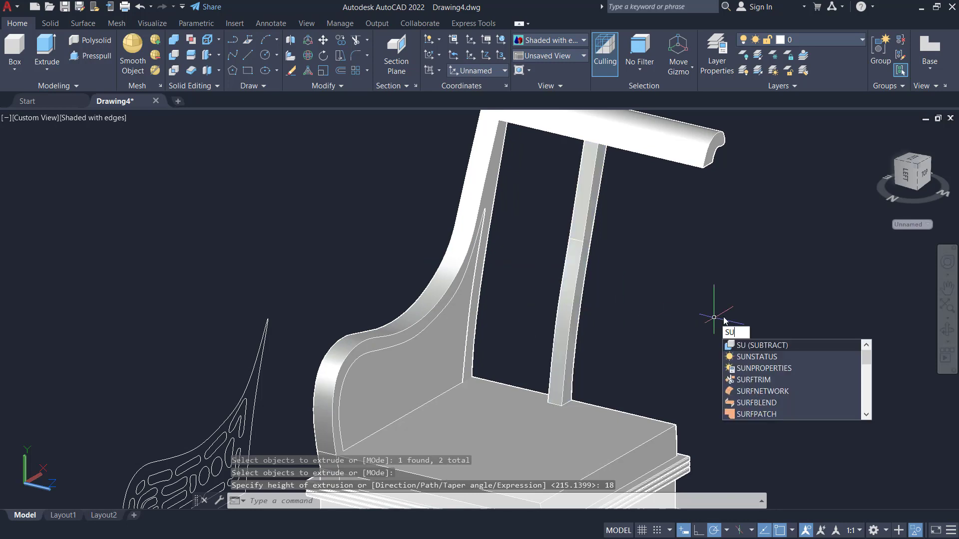
pyautogui.press('Return')
pyautogui.click(395, 336)
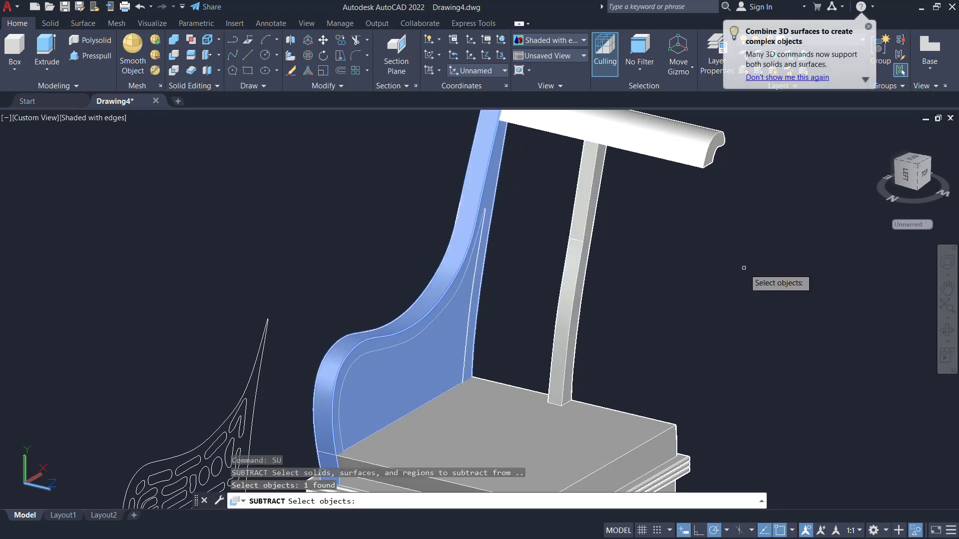
pyautogui.press('Return')
pyautogui.click(418, 365)
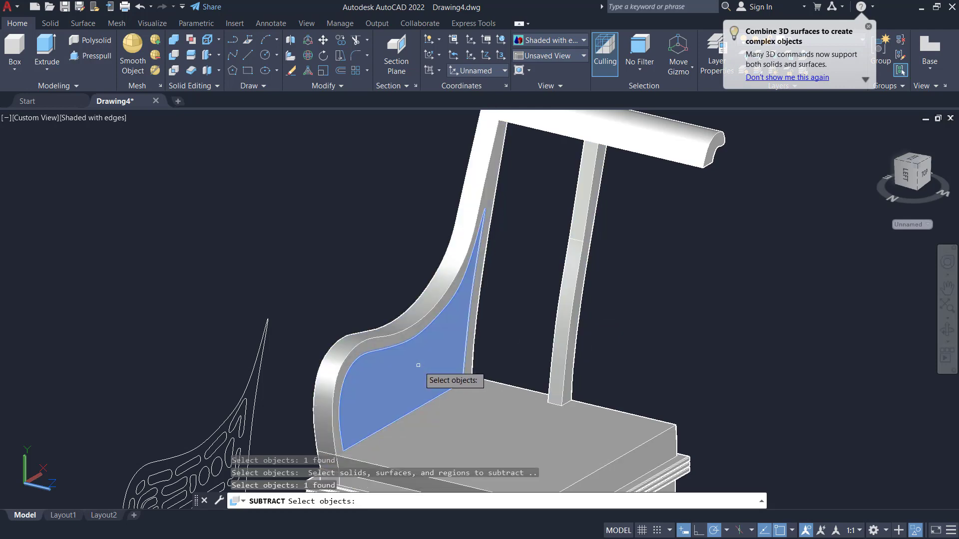
pyautogui.press('Return')
pyautogui.keyDown('shift'); pyautogui.moveTo(444, 332); pyautogui.dragTo(542, 271, button='middle'); pyautogui.keyUp('shift')
# Mirror the armrest frame in the top view about the seat's centreline through the backrest post's midpoint, keeping the original.
pyautogui.click(75, 117)
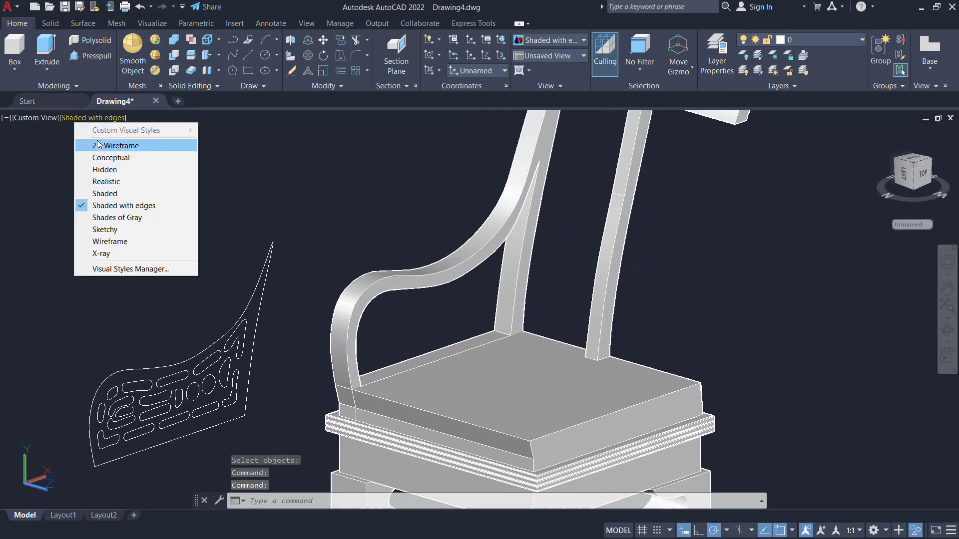
pyautogui.click(42, 116)
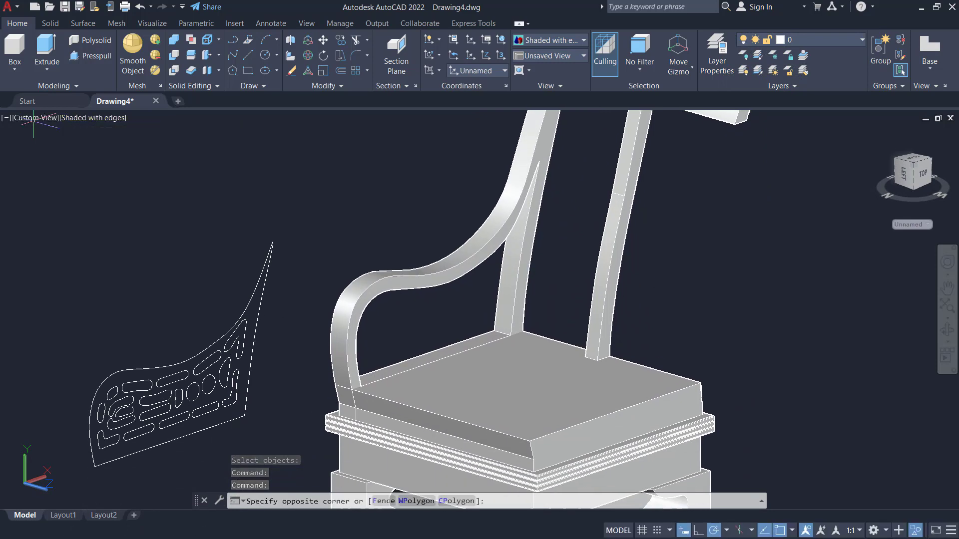
pyautogui.click(46, 115)
pyautogui.click(64, 145)
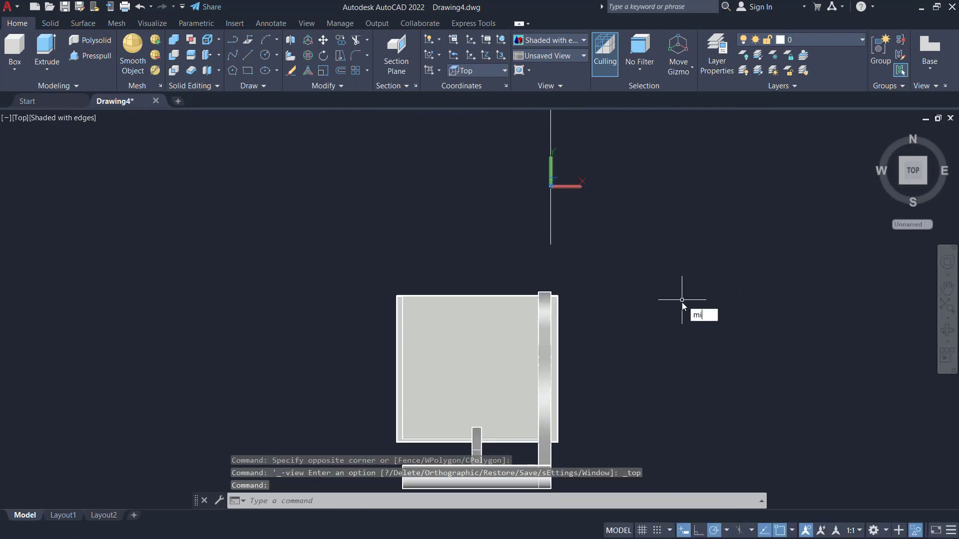
pyautogui.press('Return')
pyautogui.click(545, 327)
pyautogui.press('Return')
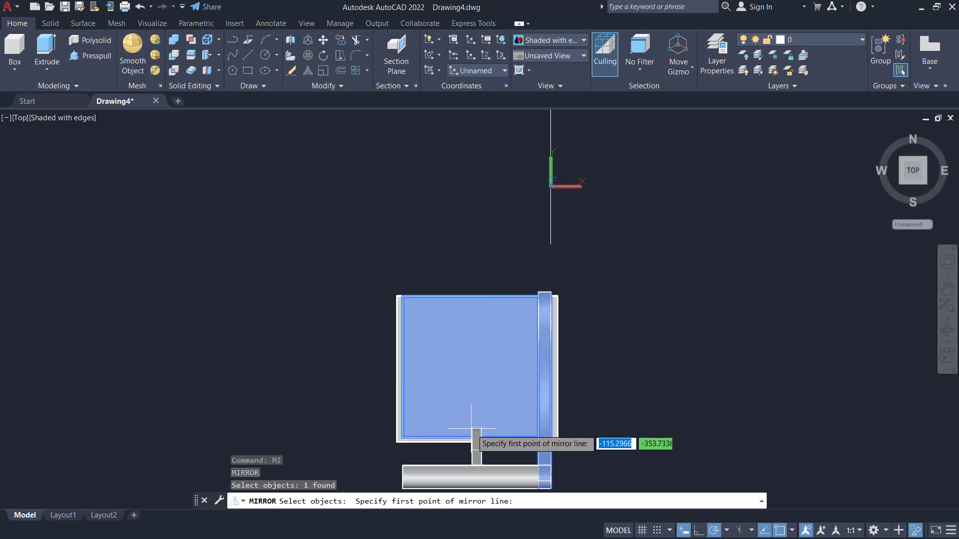
pyautogui.scroll(3, 472, 428)
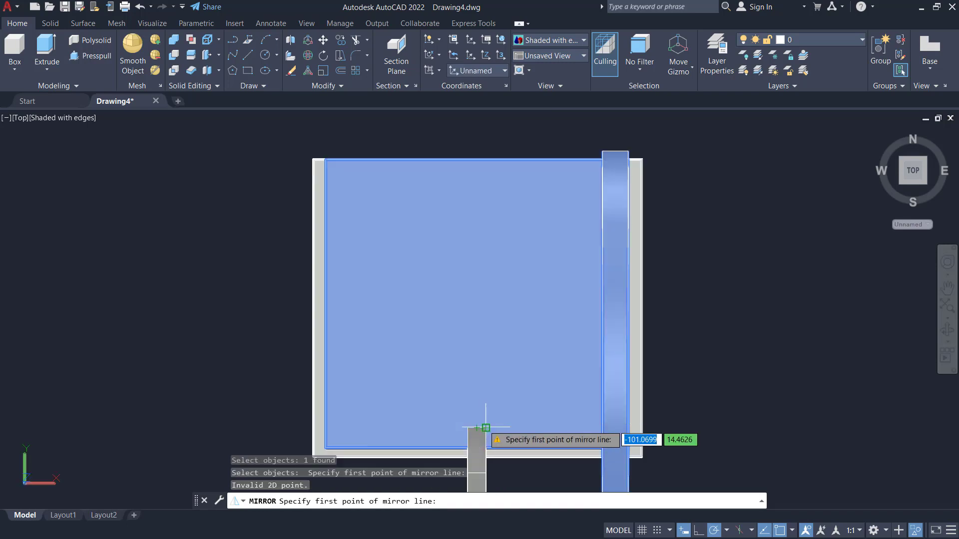
pyautogui.click(477, 427)
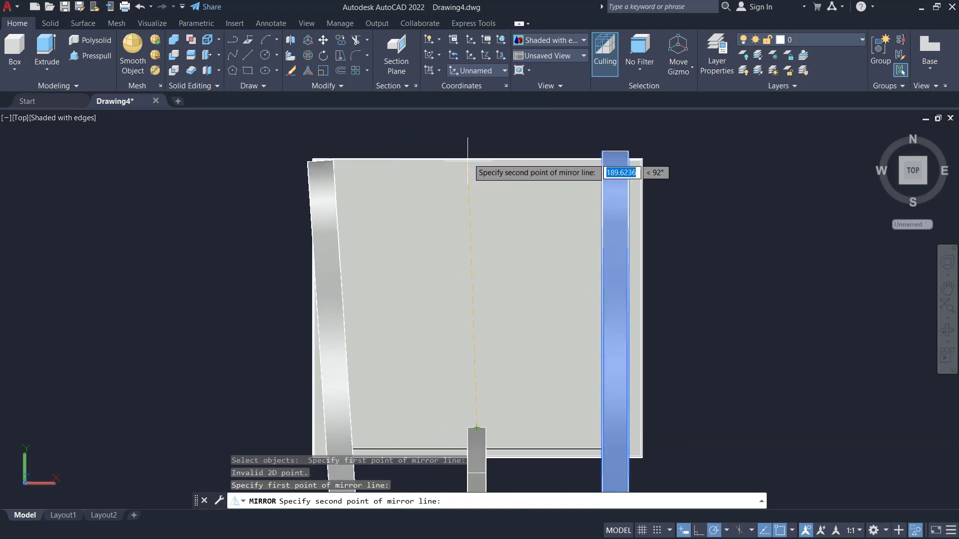
pyautogui.click(477, 133)
pyautogui.press('Return')
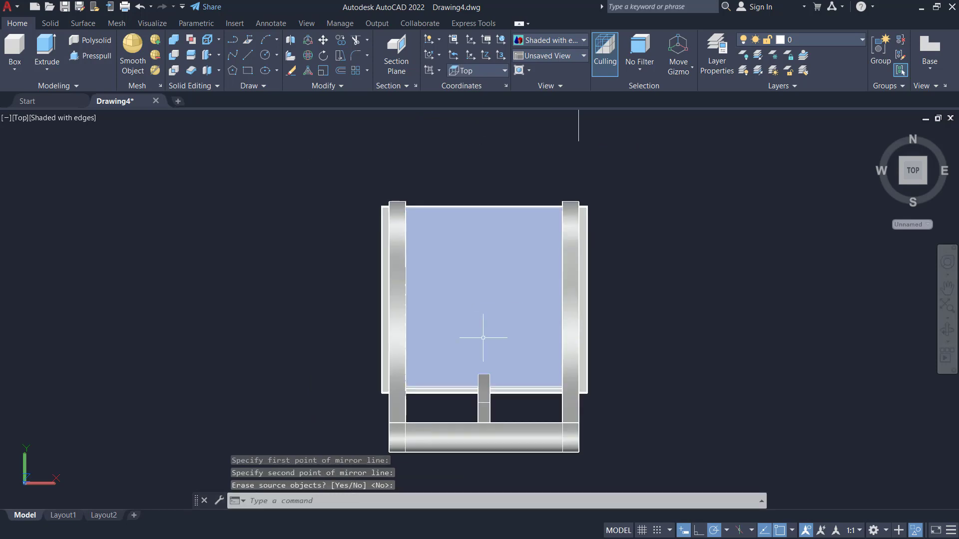
pyautogui.moveTo(484, 332)
pyautogui.keyDown('shift'); pyautogui.mouseDown(button='middle')
pyautogui.moveTo(537, 212)
pyautogui.moveTo(679, 171)
pyautogui.moveTo(767, 208)
pyautogui.moveTo(779, 232)
pyautogui.moveTo(772, 234)
pyautogui.mouseUp(button='middle'); pyautogui.keyUp('shift')
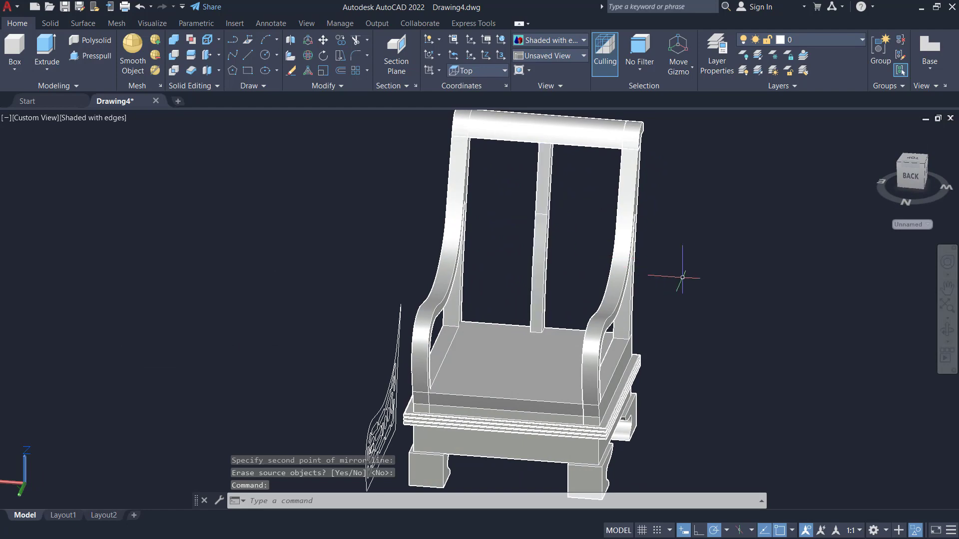
# Copy the central backrest post three times in the top view along 180°, evenly spaced, with the farthest about 73 units away.
pyautogui.click(32, 120)
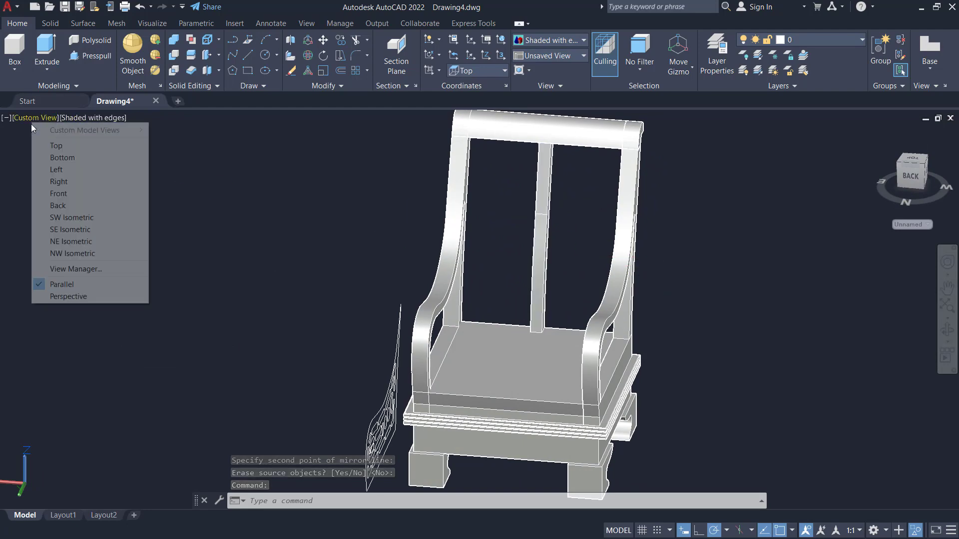
pyautogui.click(47, 143)
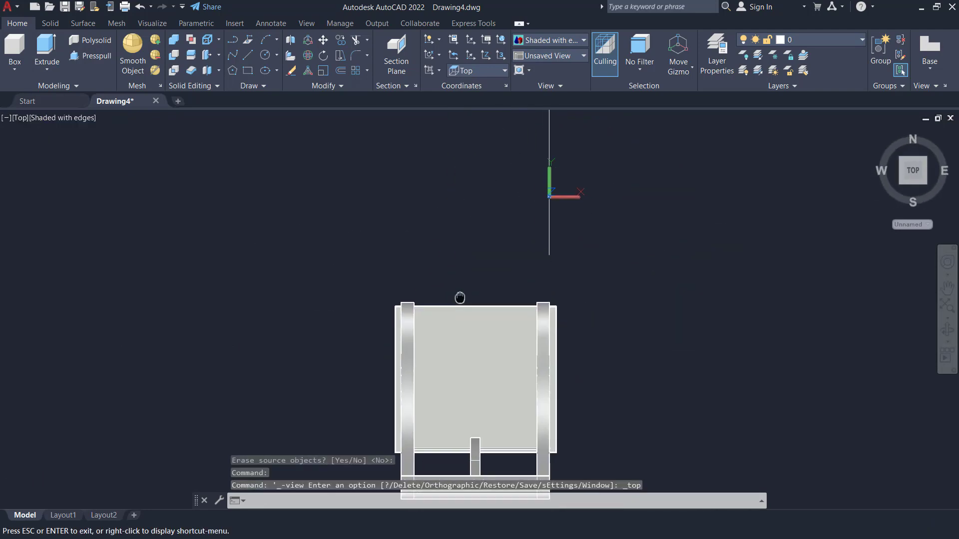
pyautogui.press('Return')
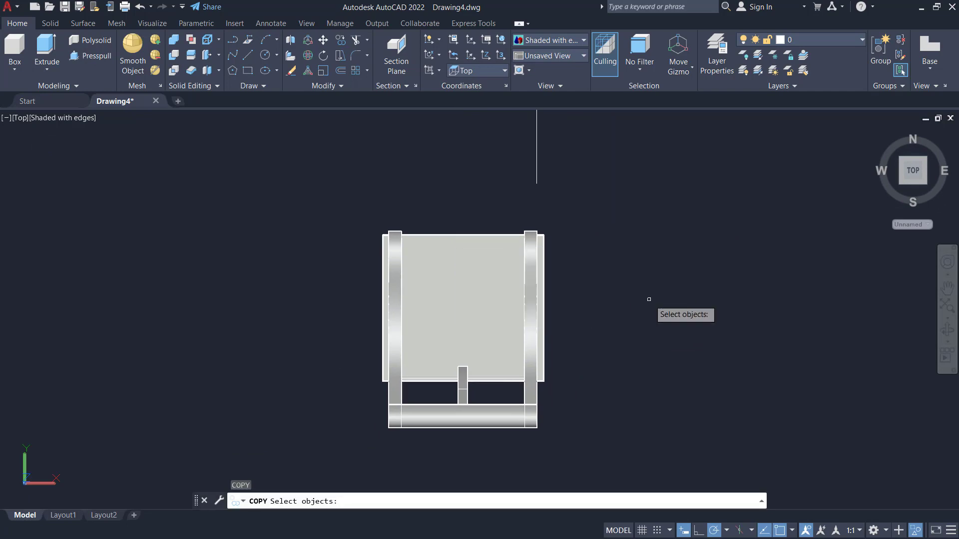
pyautogui.scroll(2, 400, 357)
pyautogui.click(489, 302)
pyautogui.scroll(3, 549, 324)
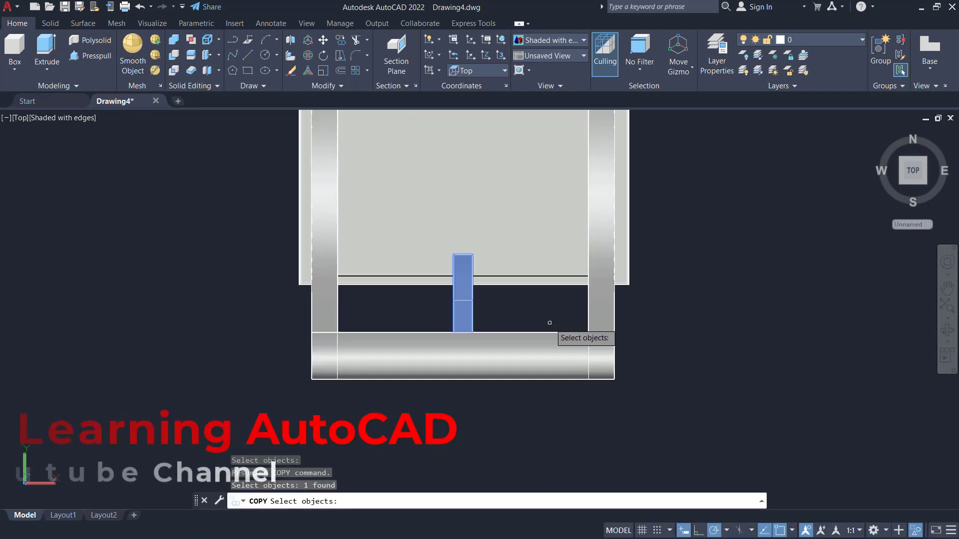
pyautogui.press('Return')
pyautogui.click(853, 357)
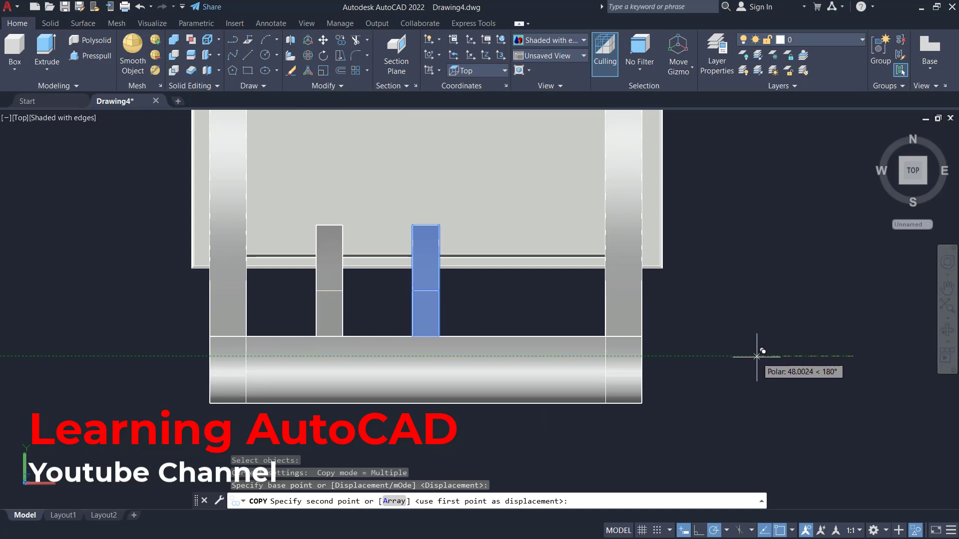
pyautogui.click(755, 356)
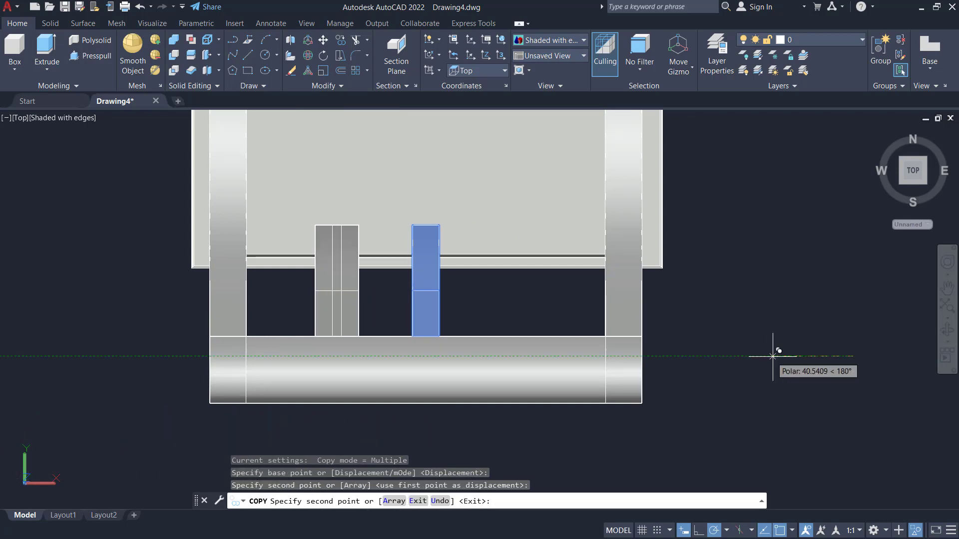
pyautogui.click(804, 357)
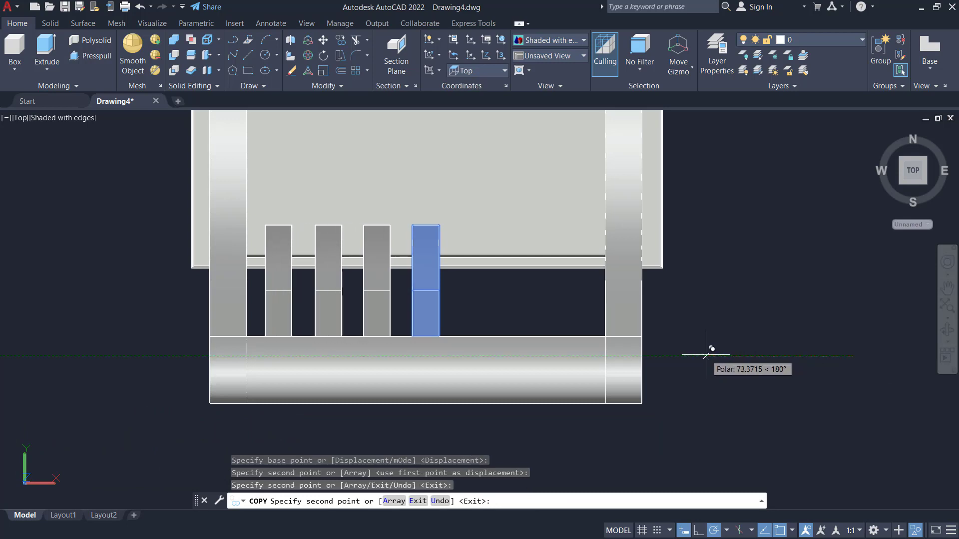
pyautogui.press('Return')
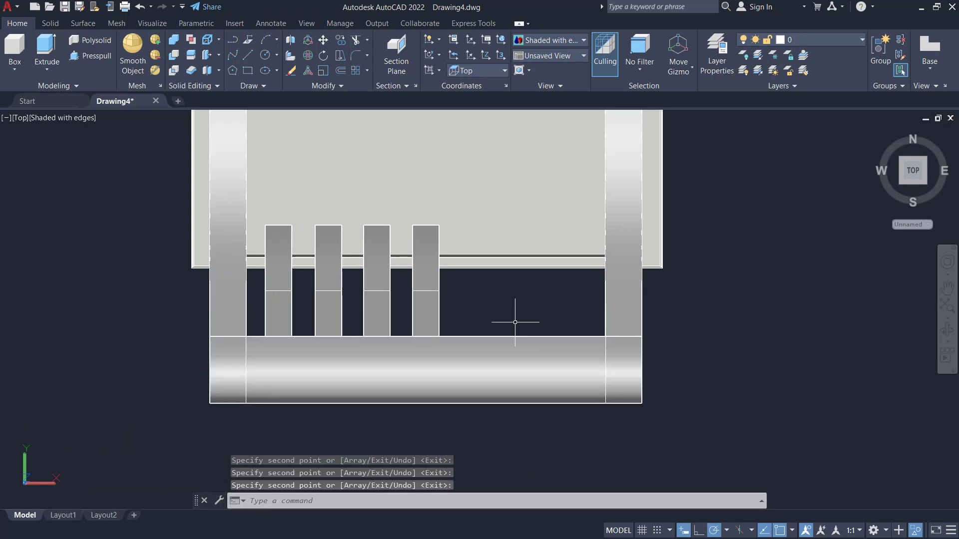
# Mirror the three copied backrest posts about the vertical centreline of the middle post, keeping the originals.
pyautogui.write('mirror')
pyautogui.press('Return')
pyautogui.click(374, 305)
pyautogui.click(325, 304)
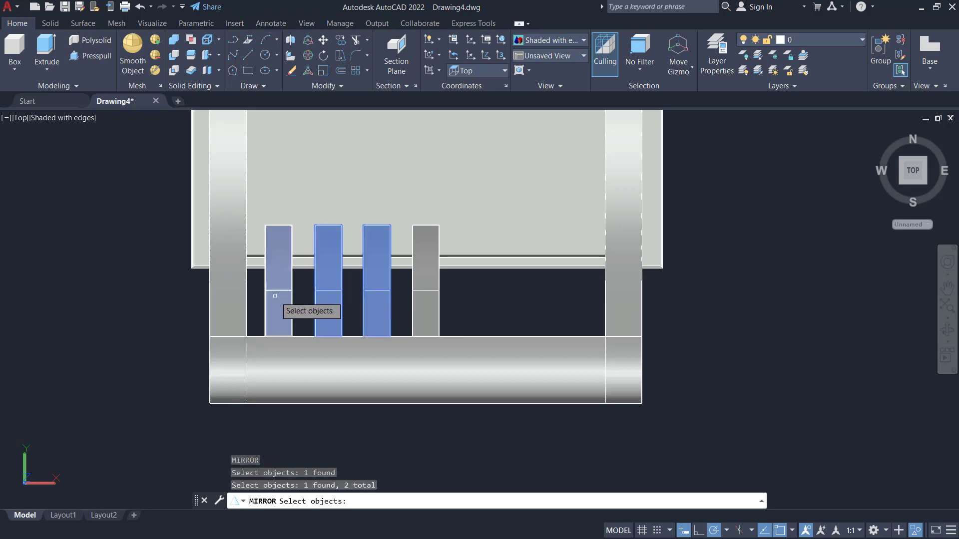
pyautogui.click(277, 305)
pyautogui.press('Return')
pyautogui.click(426, 224)
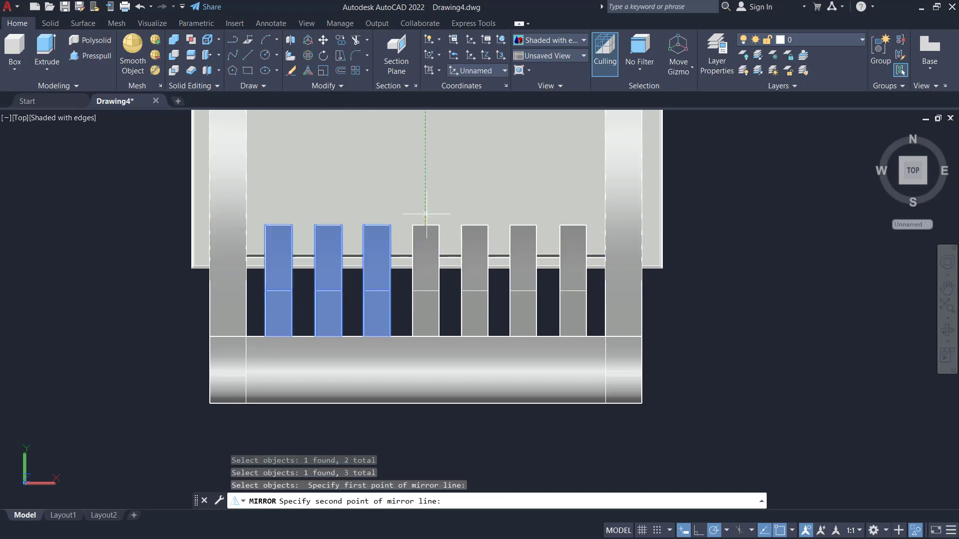
pyautogui.click(421, 188)
pyautogui.press('Return')
pyautogui.scroll(-4, 422, 192)
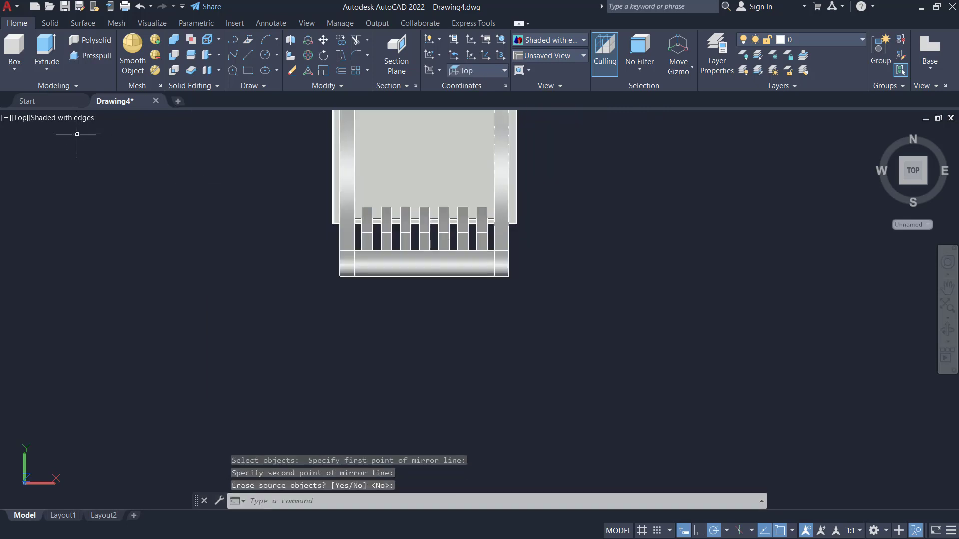
# Switch to the front view and orbit around the chair to examine the slatted backrest and both armrests in 3D.
pyautogui.click(69, 117)
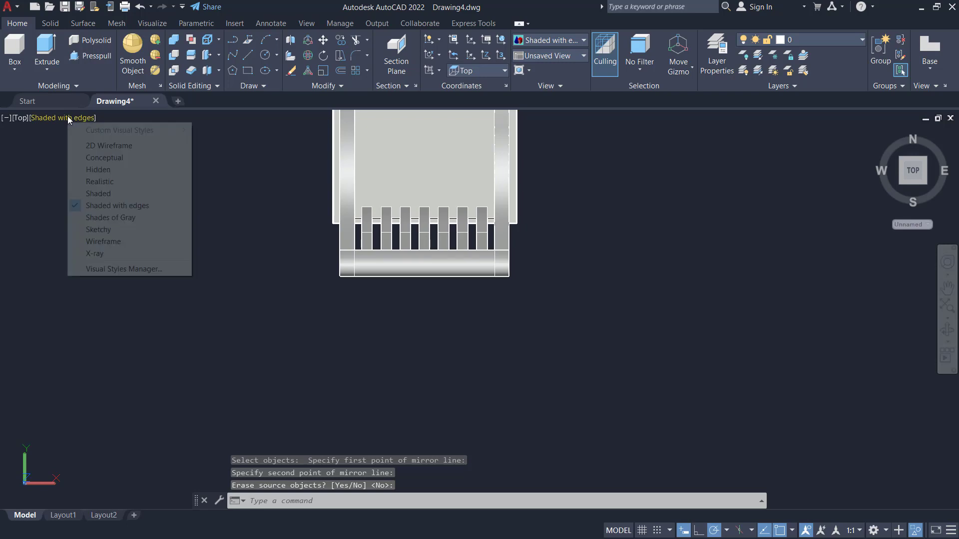
pyautogui.click(31, 127)
pyautogui.click(21, 115)
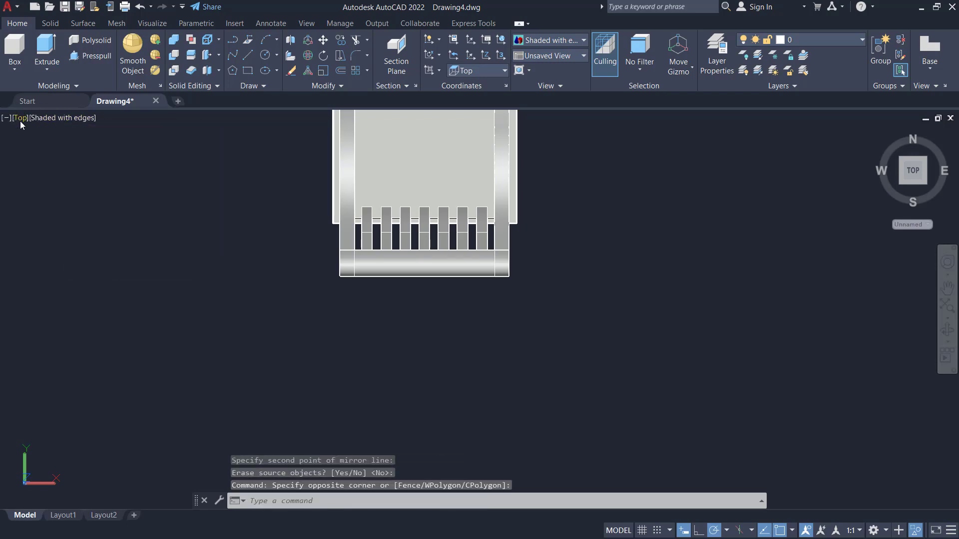
pyautogui.click(20, 118)
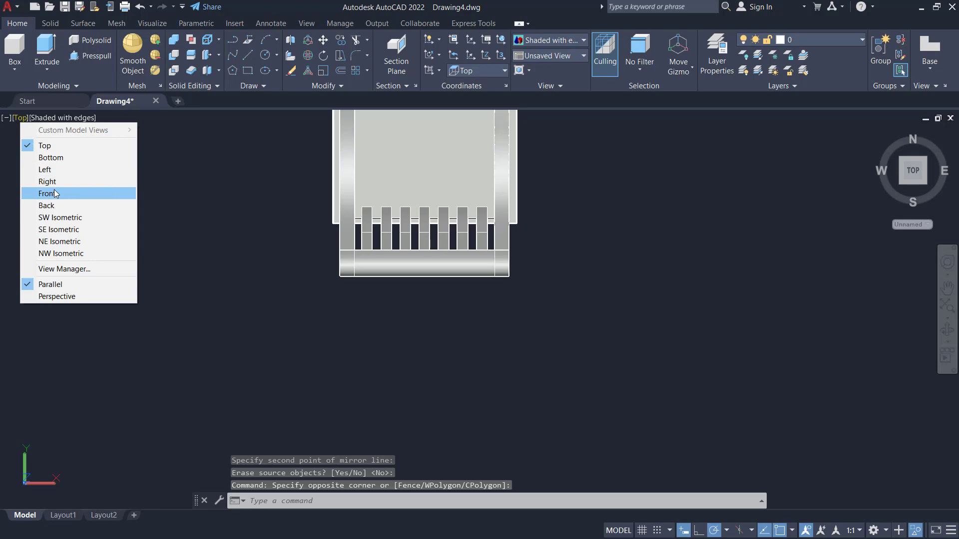
pyautogui.click(55, 194)
pyautogui.keyDown('shift'); pyautogui.moveTo(503, 293); pyautogui.dragTo(609, 268, button='middle'); pyautogui.keyUp('shift')
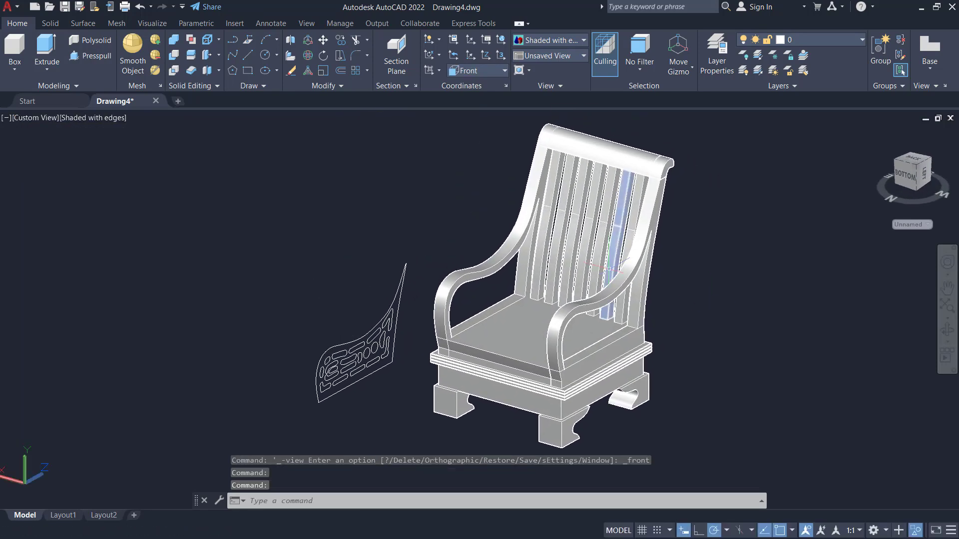
pyautogui.keyDown('shift'); pyautogui.moveTo(708, 296); pyautogui.dragTo(664, 310, button='middle'); pyautogui.keyUp('shift')
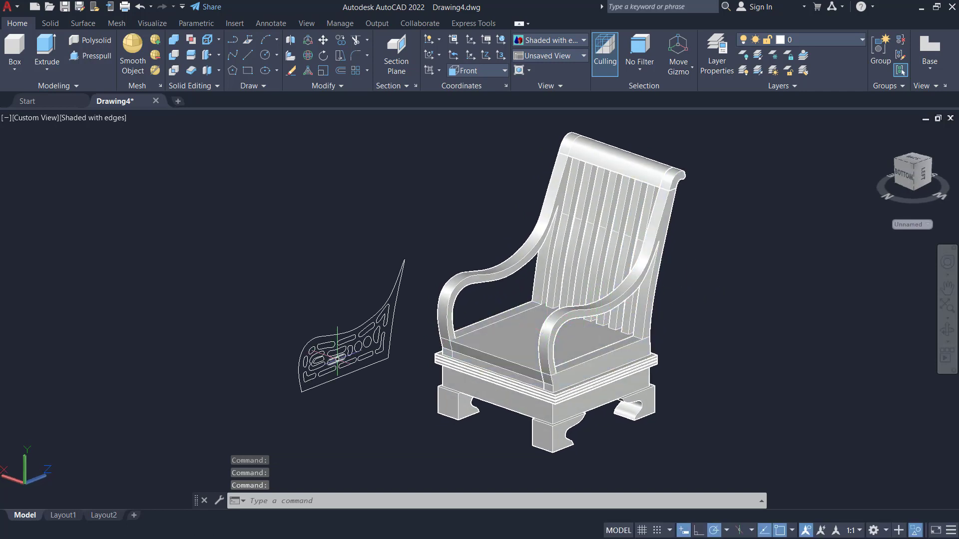
# Extrude the separate armrest panel outline together with its decorative cut-out outlines into a thin panel.
pyautogui.scroll(2, 314, 374)
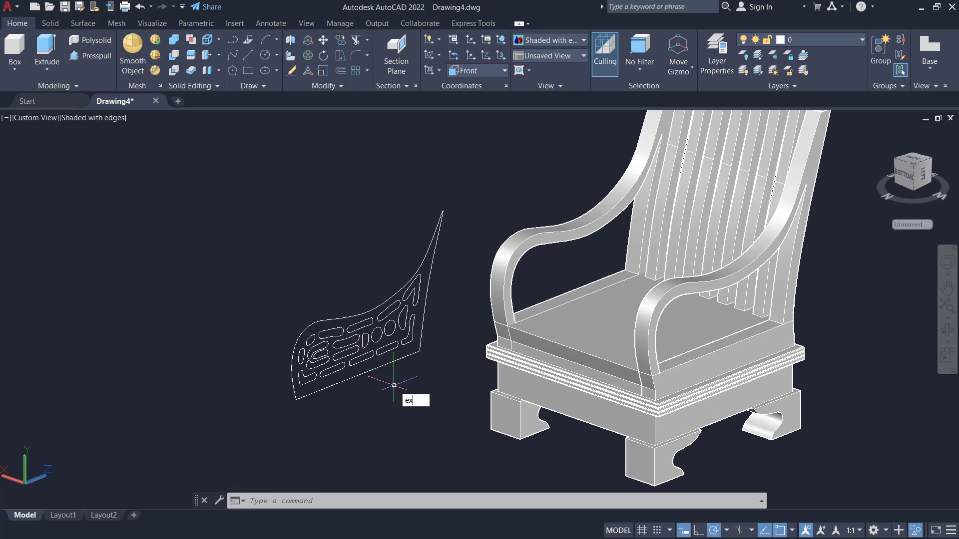
pyautogui.press('Return')
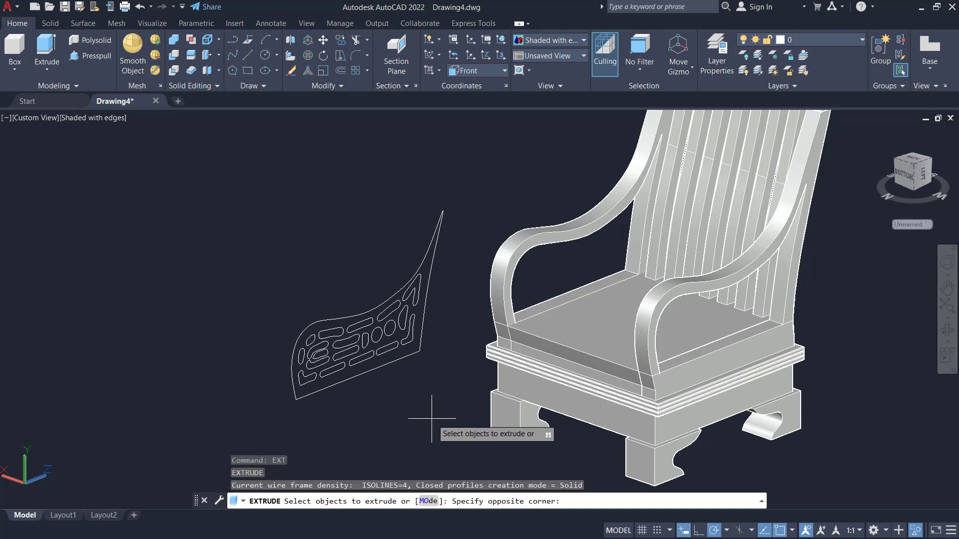
pyautogui.click(432, 419)
pyautogui.click(293, 220)
pyautogui.press('Return')
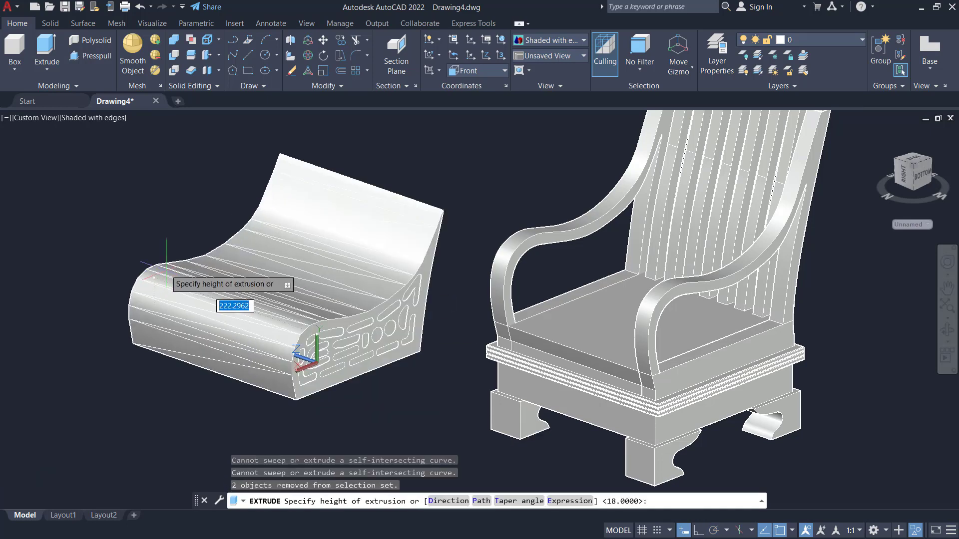
pyautogui.click(293, 400)
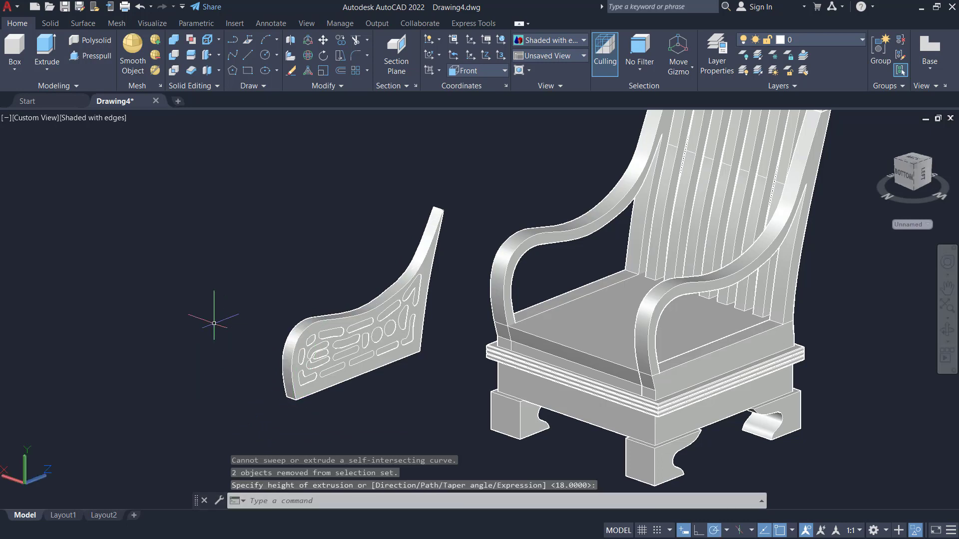
# Switch the display to 2D Wireframe to expose the cut-out solids inside the separate armrest panel.
pyautogui.click(107, 120)
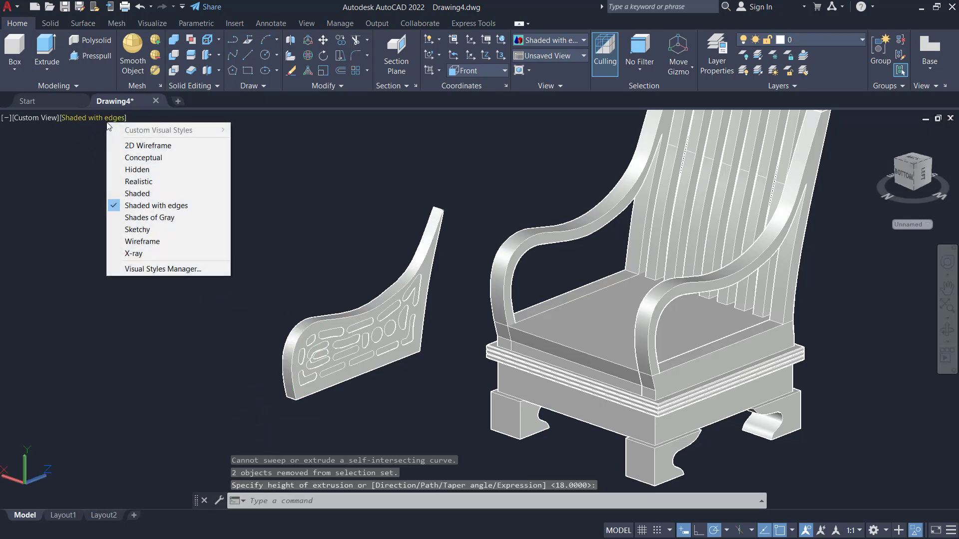
pyautogui.click(143, 148)
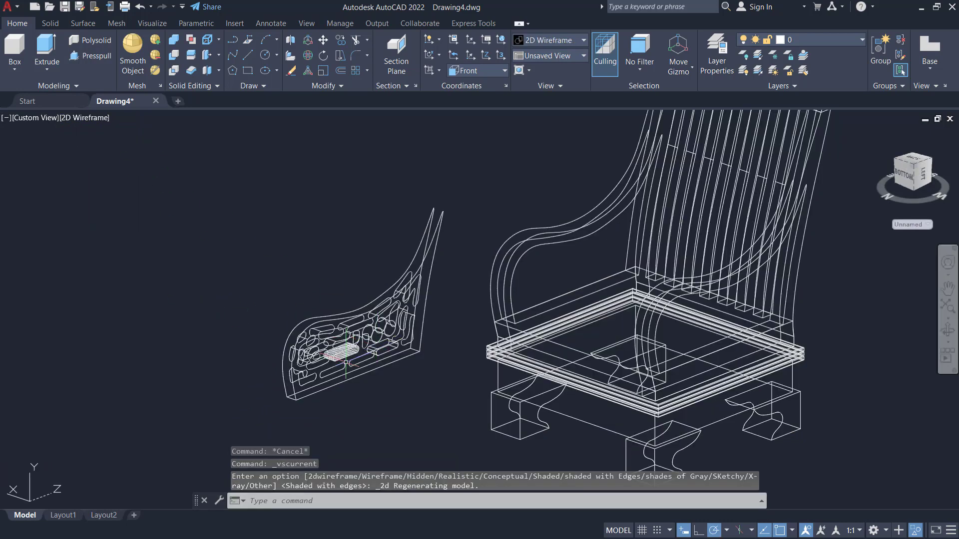
pyautogui.scroll(4, 345, 354)
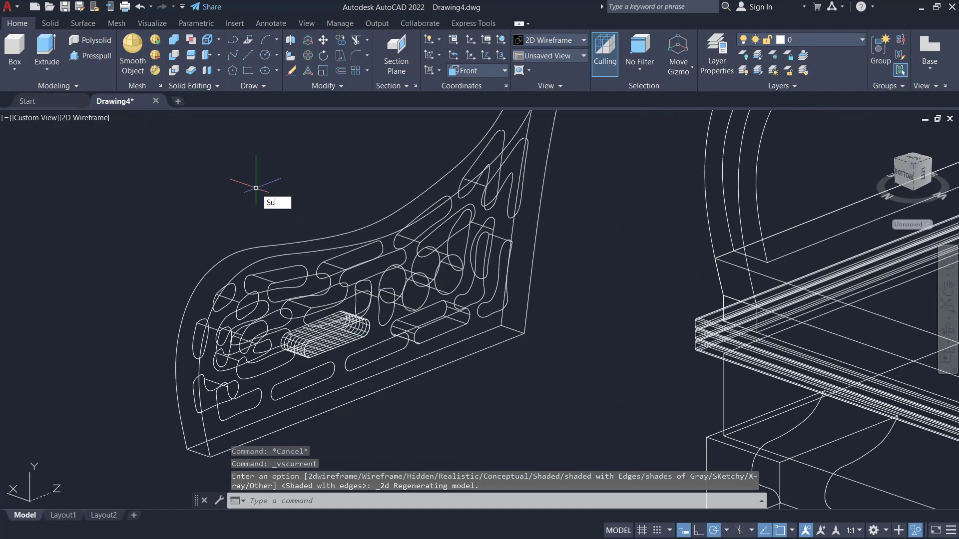
# Subtract the decorative cut-out solids from the separate armrest panel.
pyautogui.press('Return')
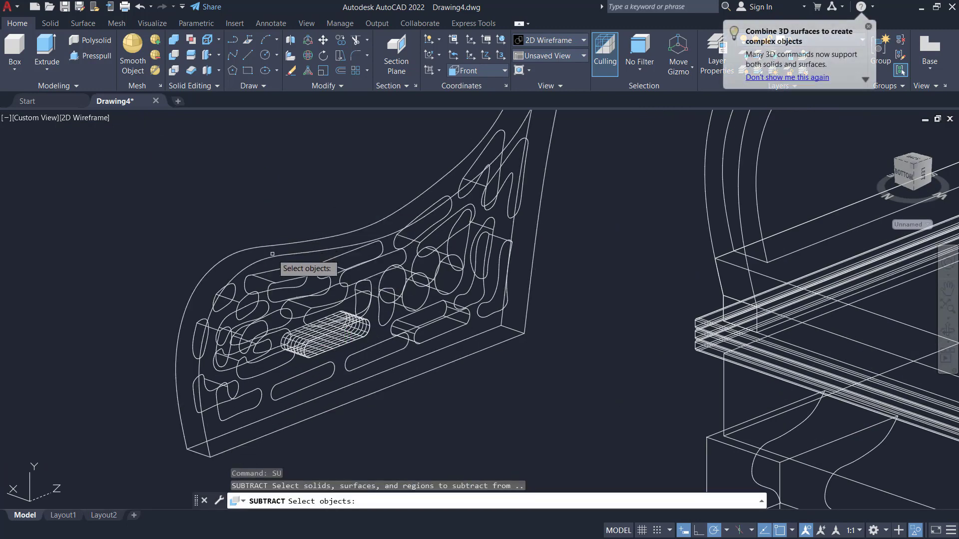
pyautogui.click(276, 258)
pyautogui.press('Return')
pyautogui.keyDown('shift'); pyautogui.moveTo(592, 244); pyautogui.dragTo(542, 206, button='middle'); pyautogui.keyUp('shift')
pyautogui.click(565, 252)
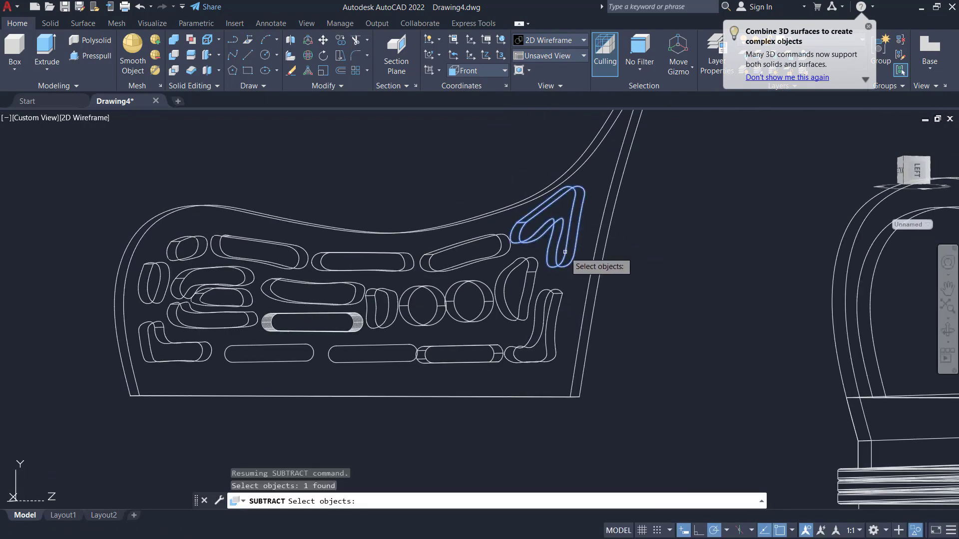
pyautogui.click(465, 280)
pyautogui.click(458, 253)
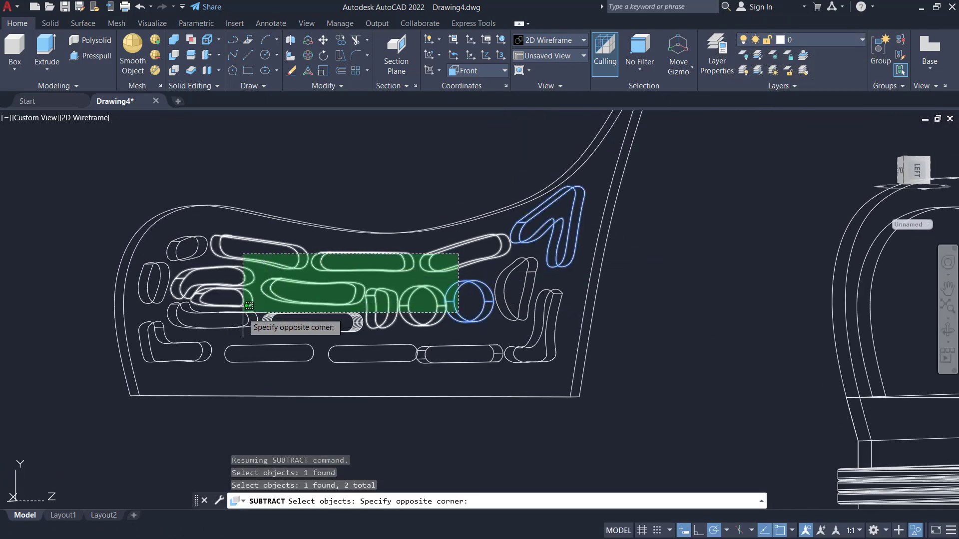
pyautogui.click(152, 338)
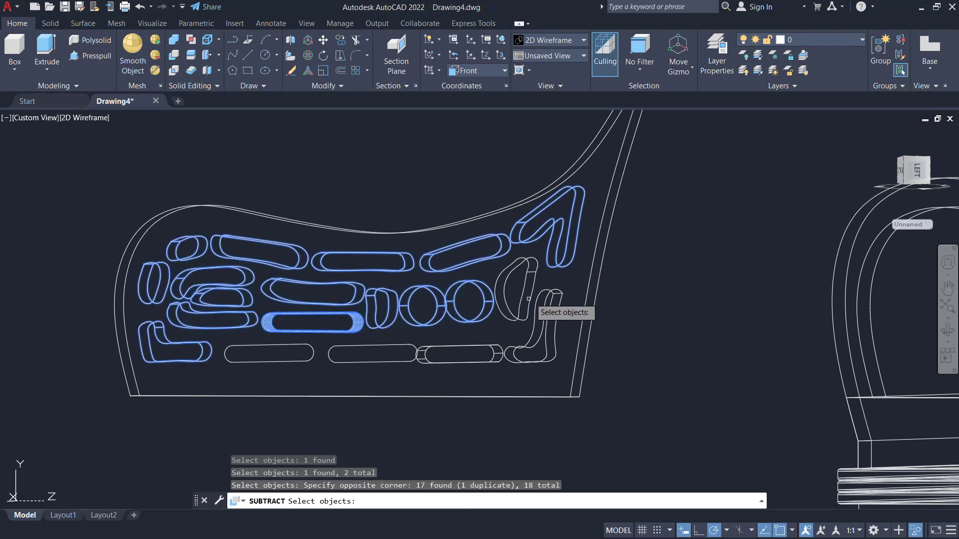
pyautogui.click(548, 293)
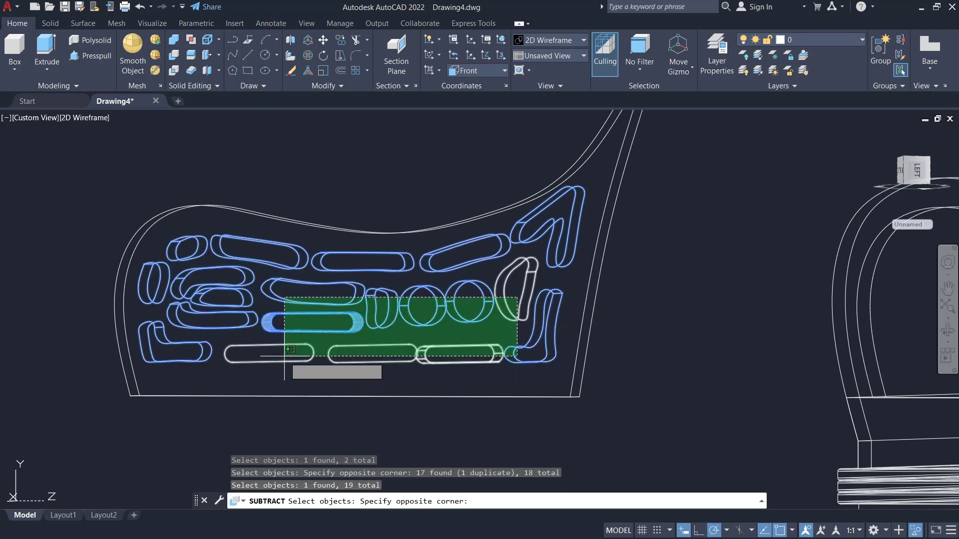
pyautogui.click(363, 287)
pyautogui.press('Return')
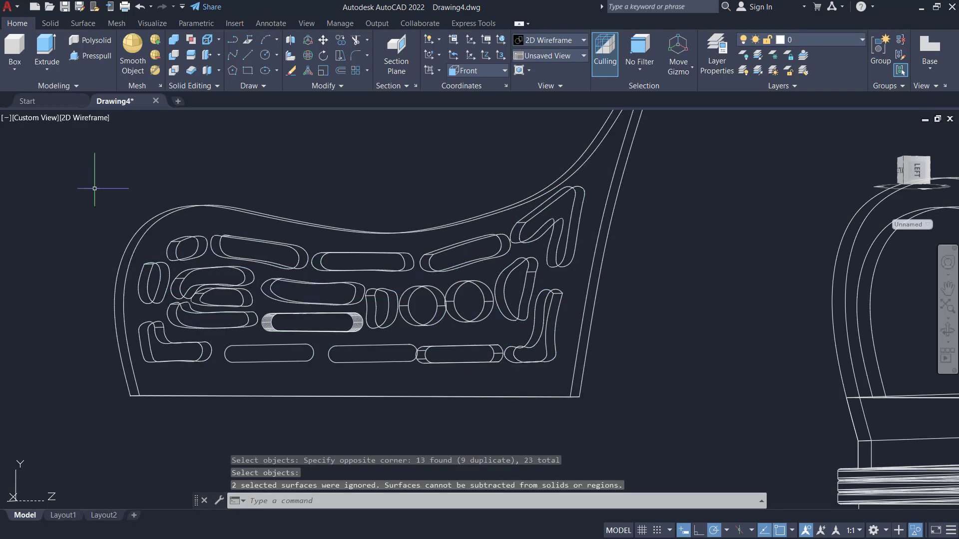
# Set the display to Shaded with edges and examine which cut-outs pass through the armrest panel.
pyautogui.click(73, 118)
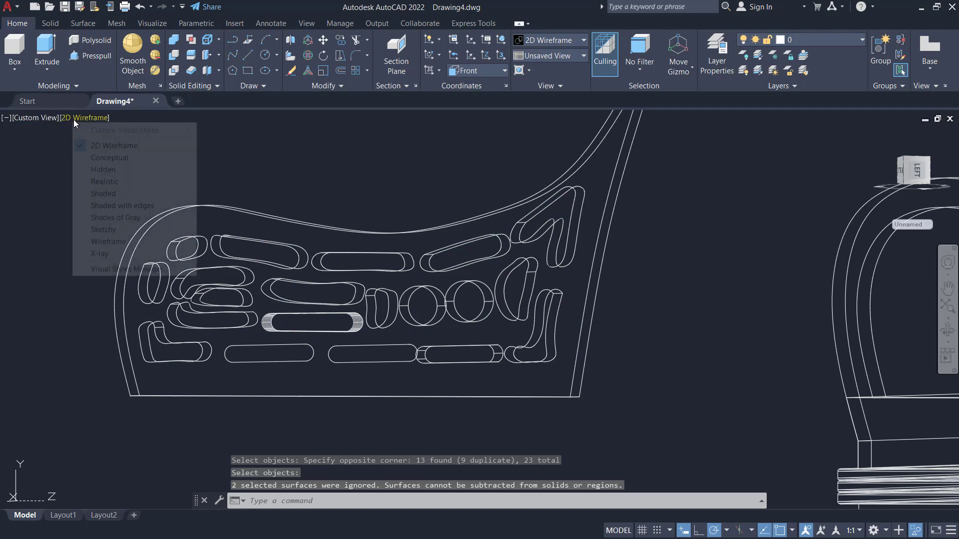
pyautogui.click(129, 208)
pyautogui.scroll(-2, 358, 218)
pyautogui.click(141, 7)
pyautogui.click(140, 7)
pyautogui.click(162, 7)
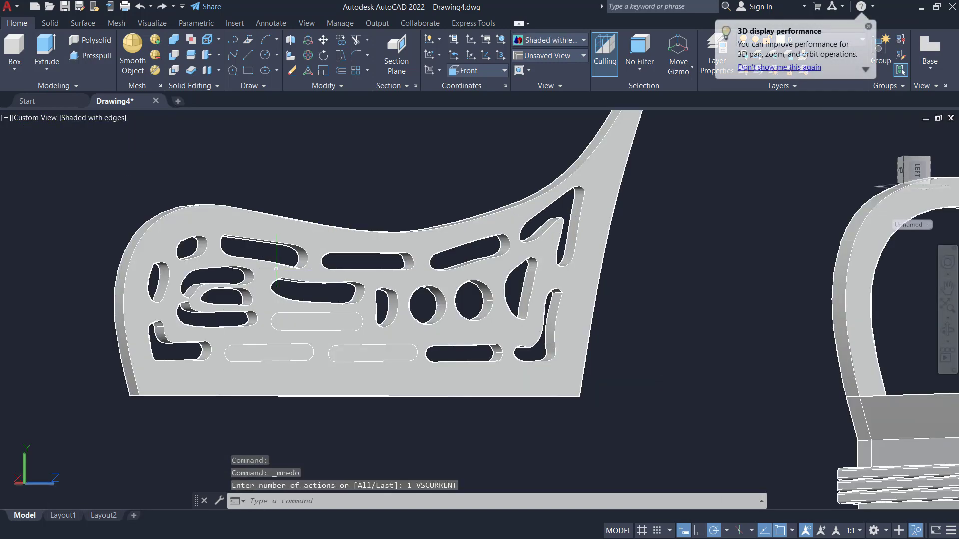
pyautogui.scroll(-2, 328, 309)
pyautogui.moveTo(328, 309)
pyautogui.keyDown('shift'); pyautogui.mouseDown(button='middle')
pyautogui.moveTo(524, 336)
pyautogui.moveTo(410, 359)
pyautogui.moveTo(324, 362)
pyautogui.moveTo(419, 364)
pyautogui.moveTo(389, 362)
pyautogui.mouseUp(button='middle'); pyautogui.keyUp('shift')
# Return to 2D Wireframe and erase the two leftover surfaces on the middle slot outline, keeping the outline.
pyautogui.click(103, 118)
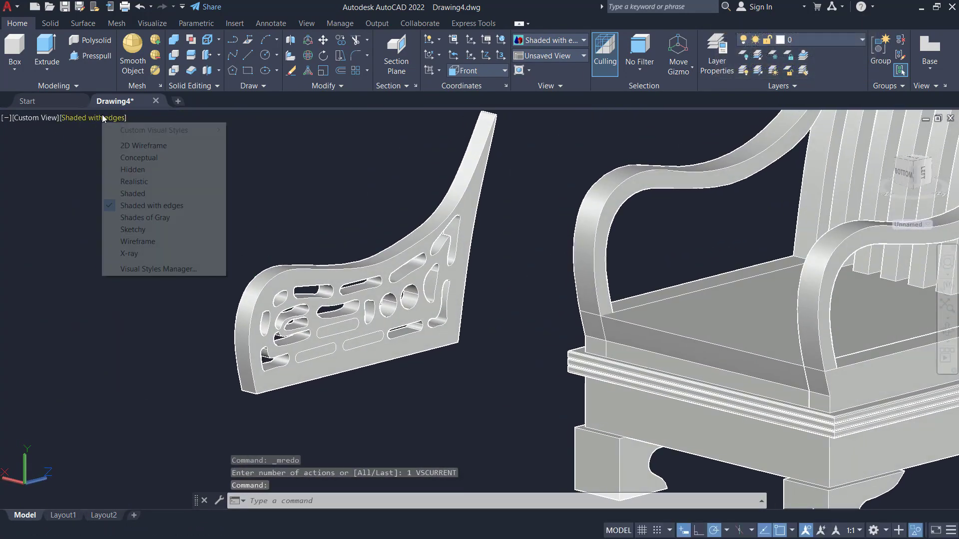
pyautogui.click(137, 145)
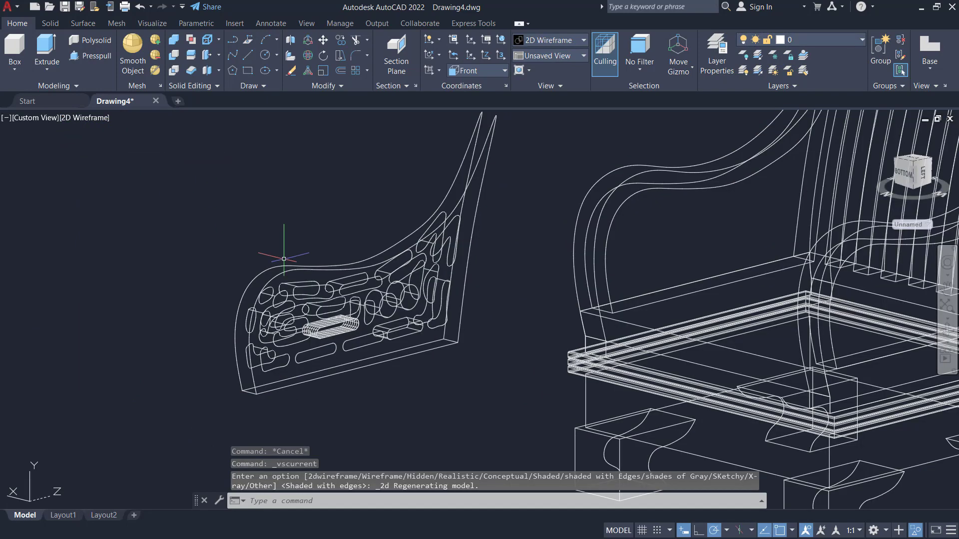
pyautogui.scroll(10, 315, 332)
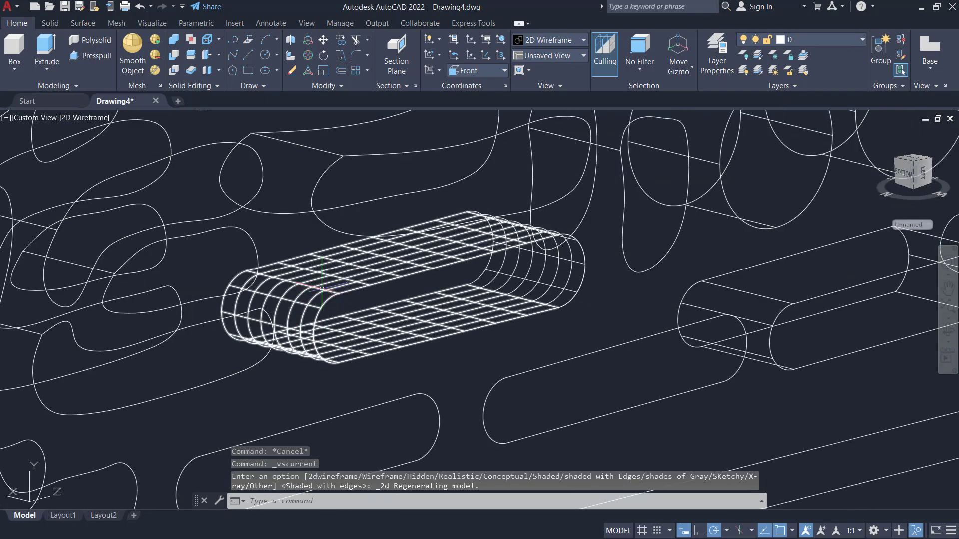
pyautogui.click(322, 288)
pyautogui.press('Delete')
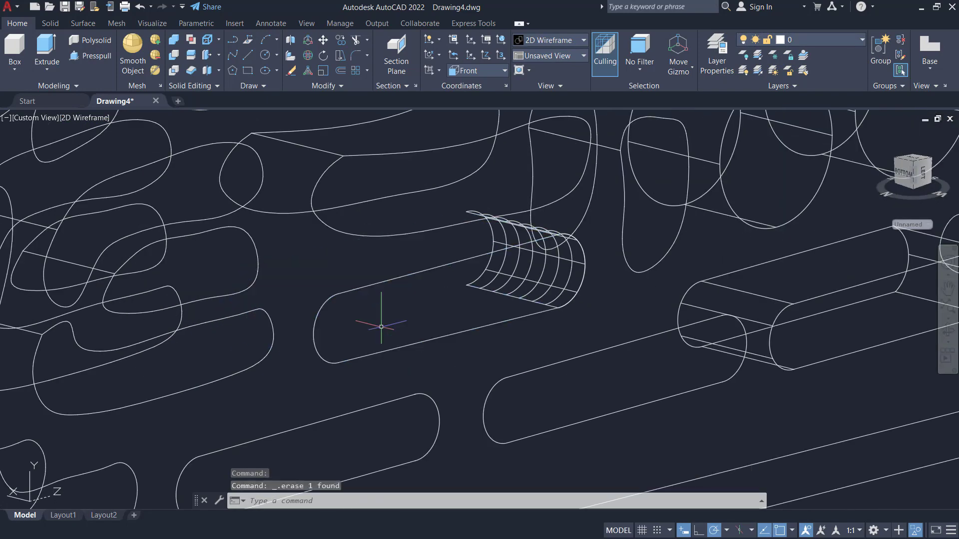
pyautogui.click(505, 295)
pyautogui.press('Delete')
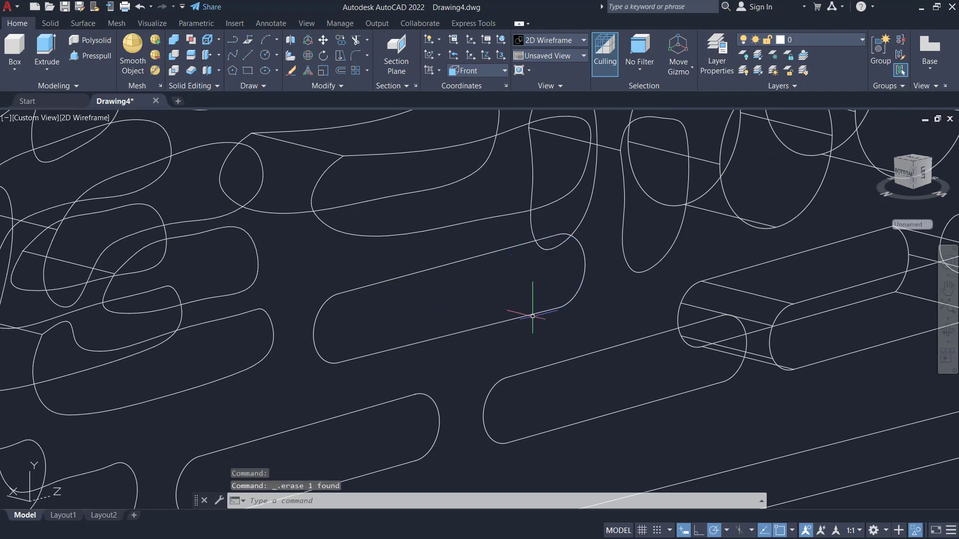
pyautogui.click(534, 313)
pyautogui.press('Escape')
pyautogui.scroll(-5, 476, 297)
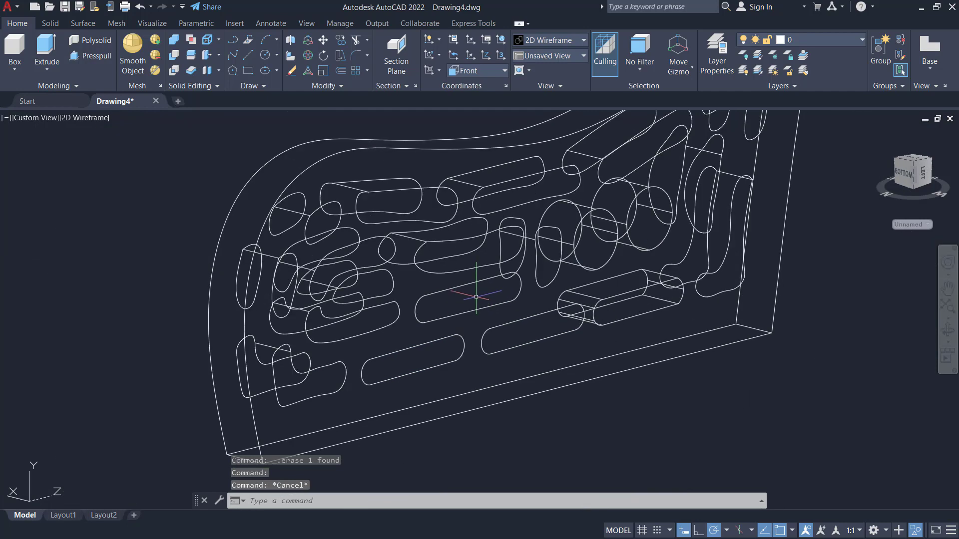
# Use Presspull to extrude the two remaining slot outlines in the panel's bottom row through its thickness.
pyautogui.write('PRESSPULL')
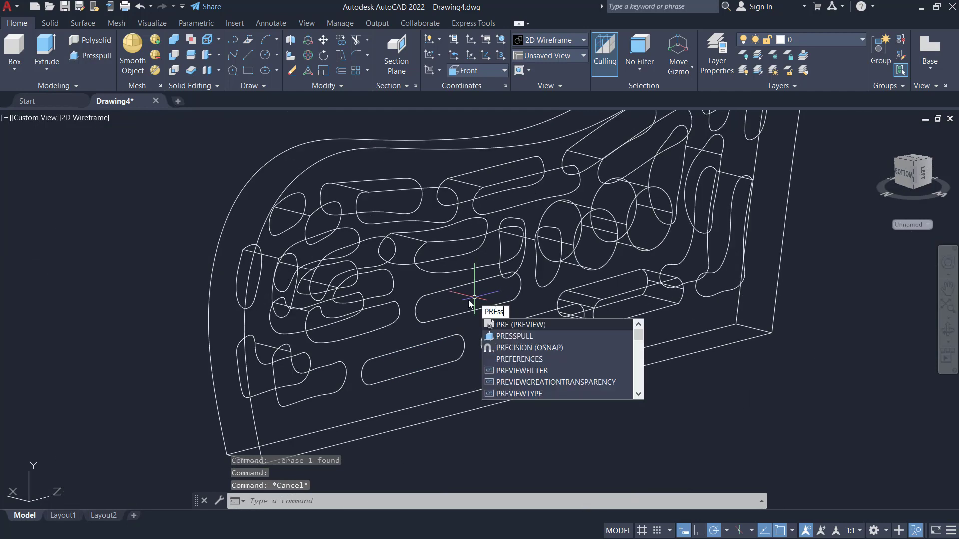
pyautogui.press('Return')
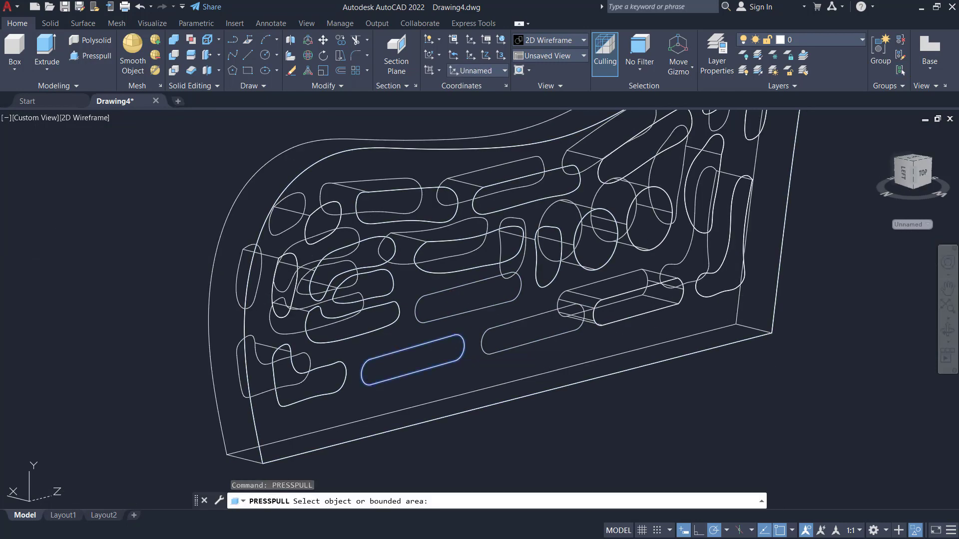
pyautogui.click(371, 372)
pyautogui.click(334, 367)
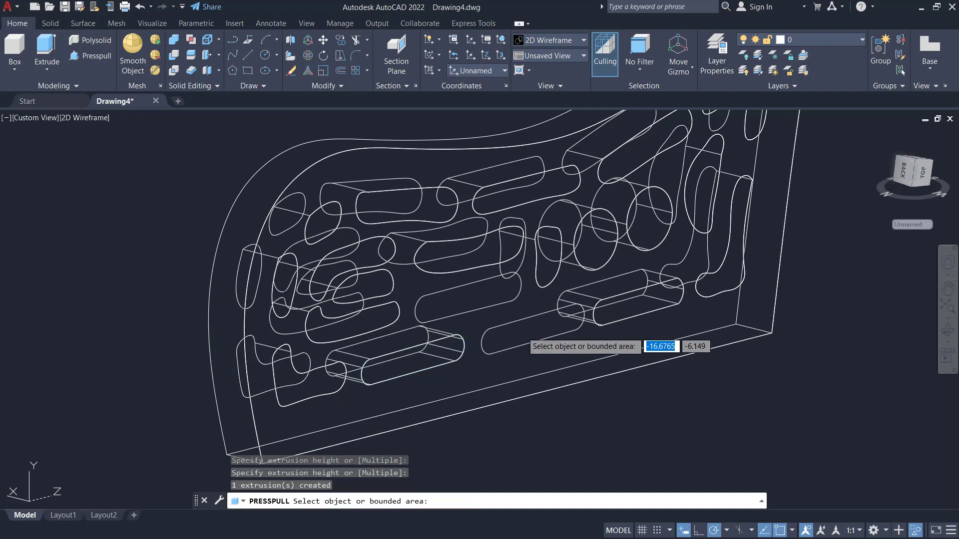
pyautogui.click(515, 344)
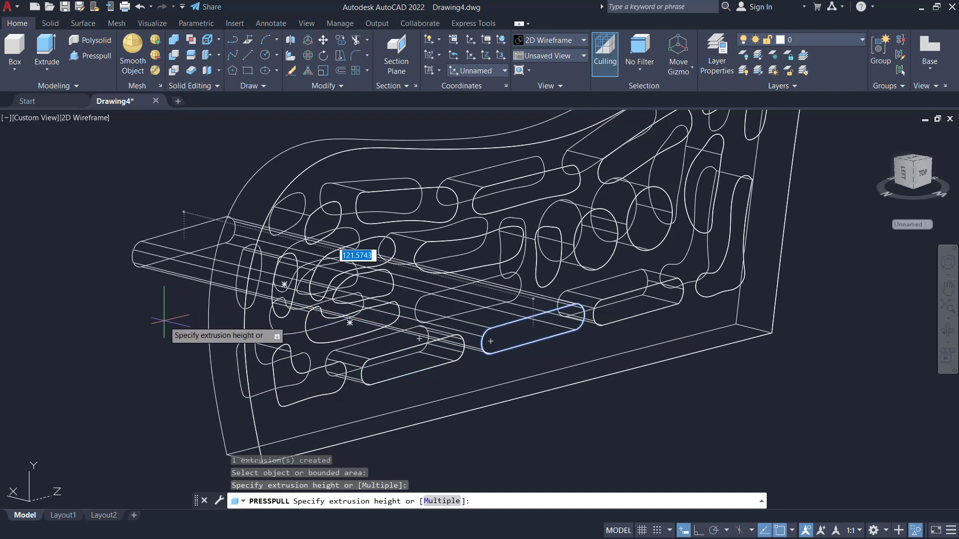
pyautogui.click(362, 264)
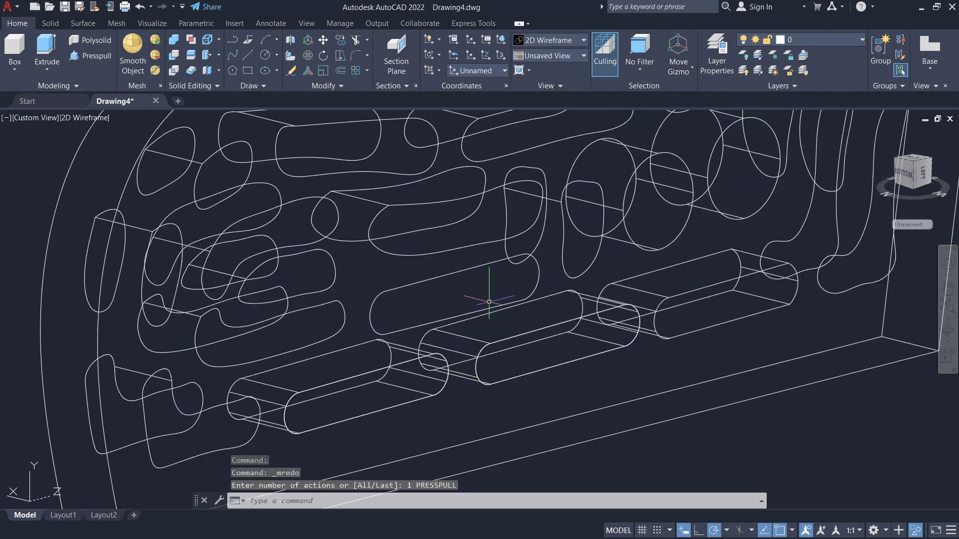
# Try to join the middle slot's open outline with its separate end arc.
pyautogui.scroll(2, 489, 301)
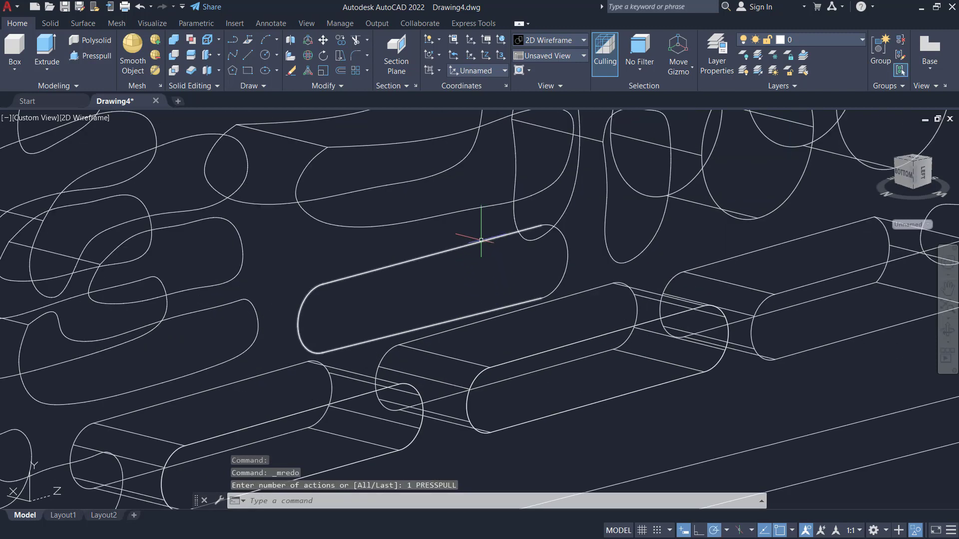
pyautogui.click(481, 240)
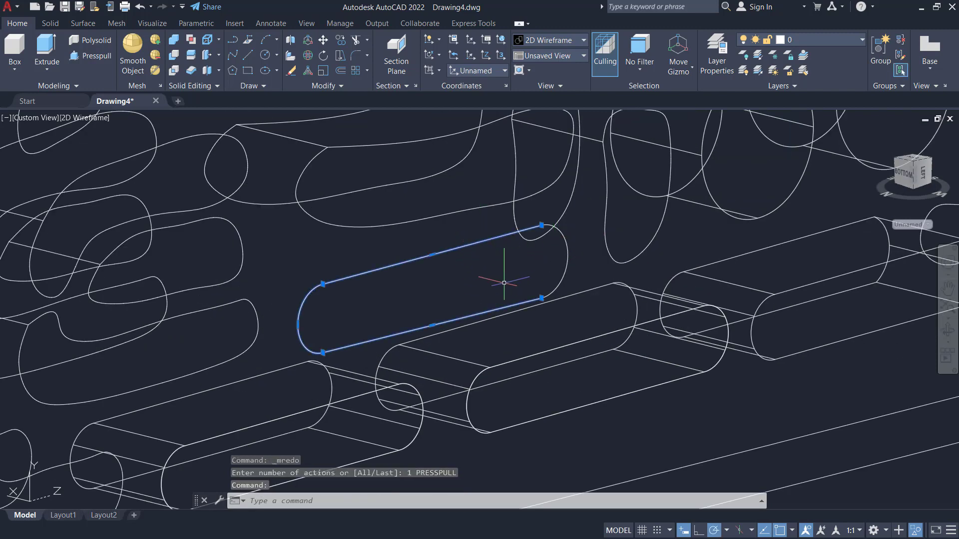
pyautogui.write('j')
pyautogui.press('Return')
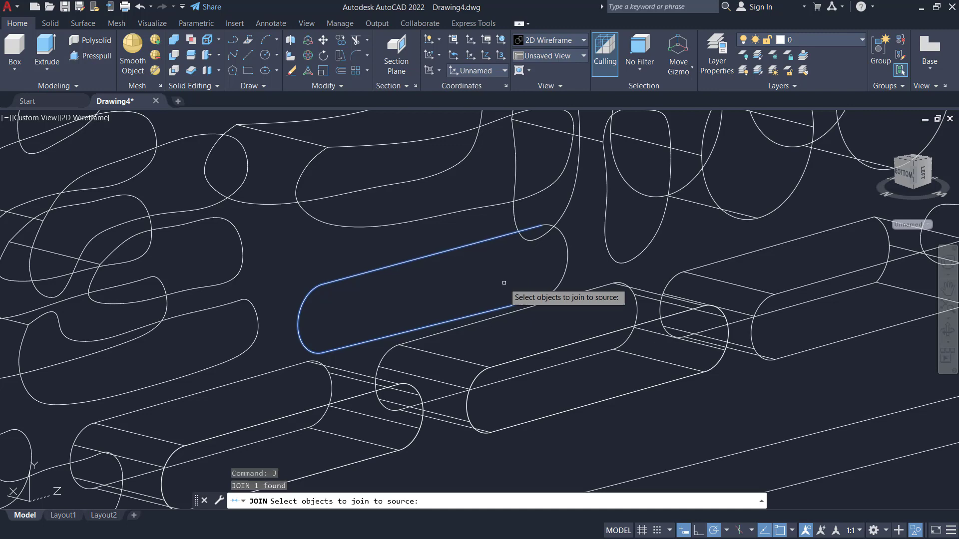
pyautogui.click(565, 273)
pyautogui.press('Return')
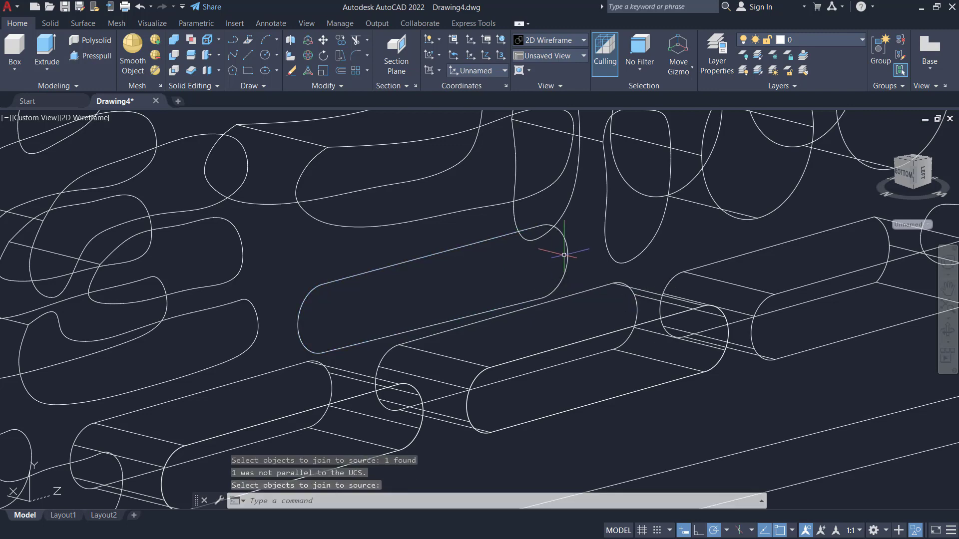
# Stretch the upper end of the middle slot's open outline onto the end arc's upper endpoint.
pyautogui.scroll(10, 568, 255)
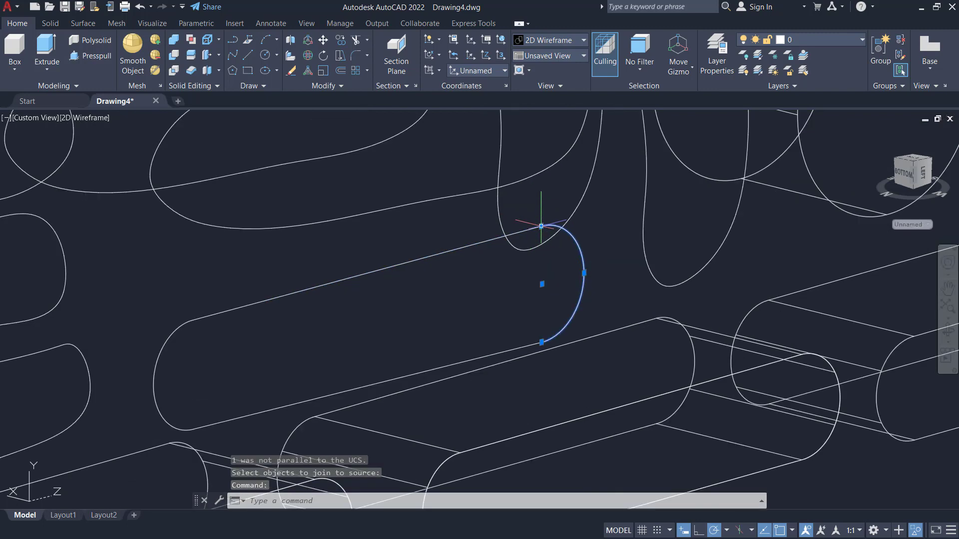
pyautogui.scroll(4, 525, 296)
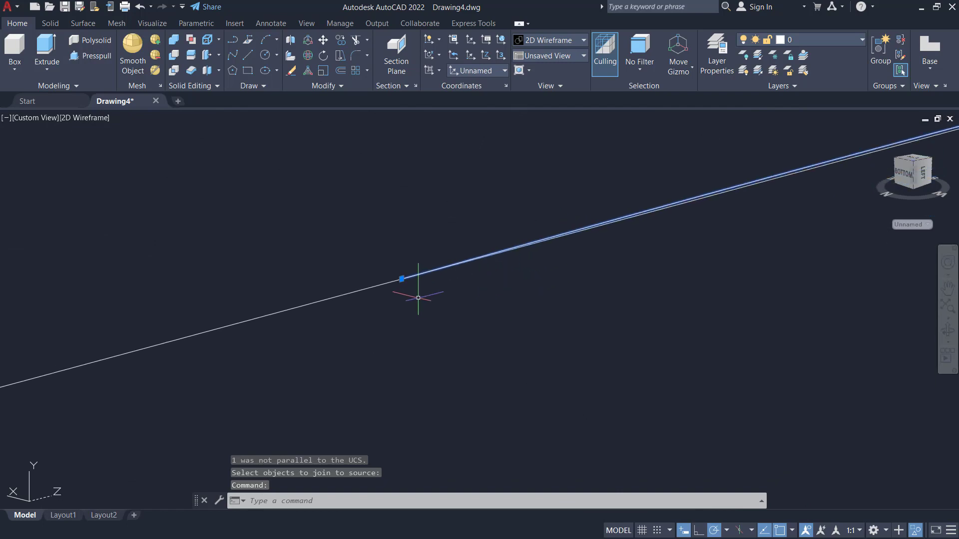
pyautogui.click(393, 282)
pyautogui.scroll(-8, 467, 314)
pyautogui.scroll(-5, 468, 314)
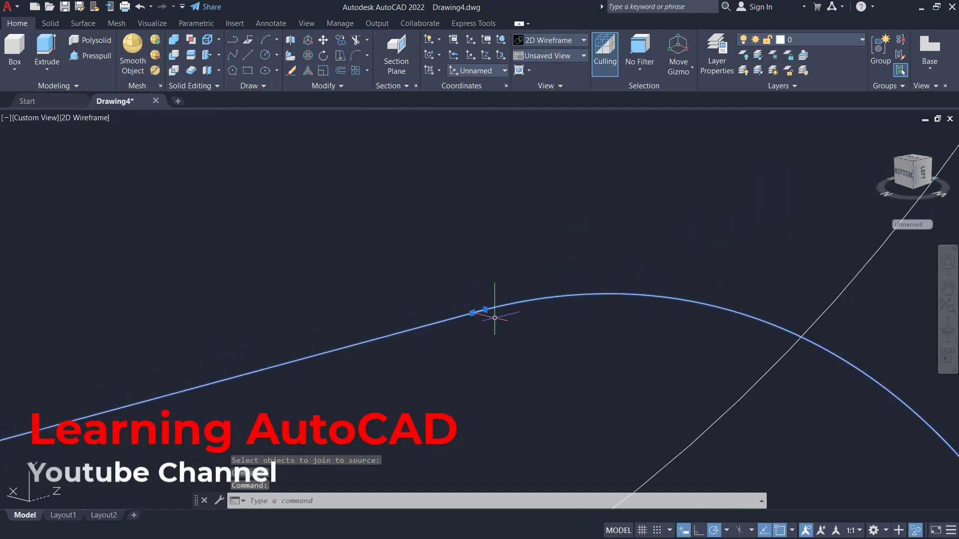
pyautogui.scroll(5, 497, 317)
pyautogui.click(490, 306)
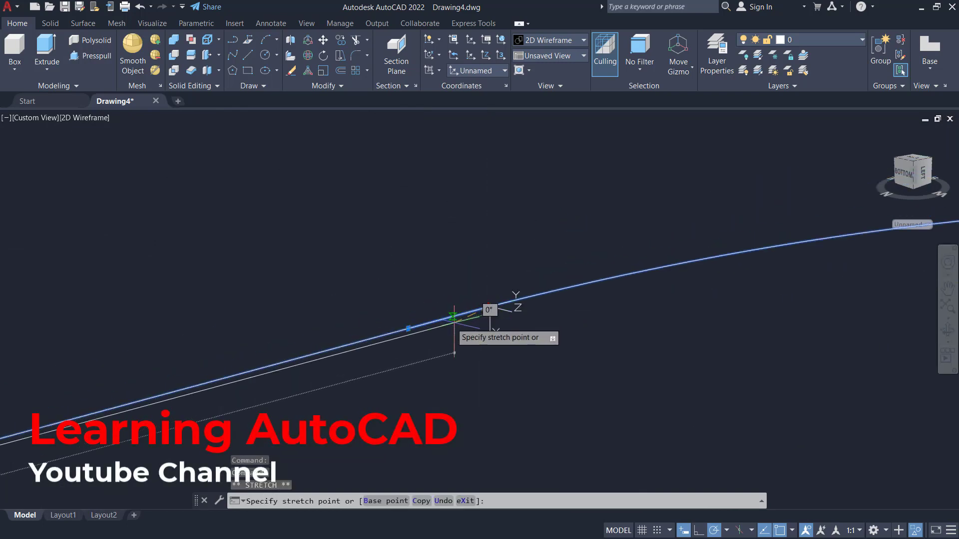
pyautogui.click(408, 328)
pyautogui.scroll(-5, 572, 314)
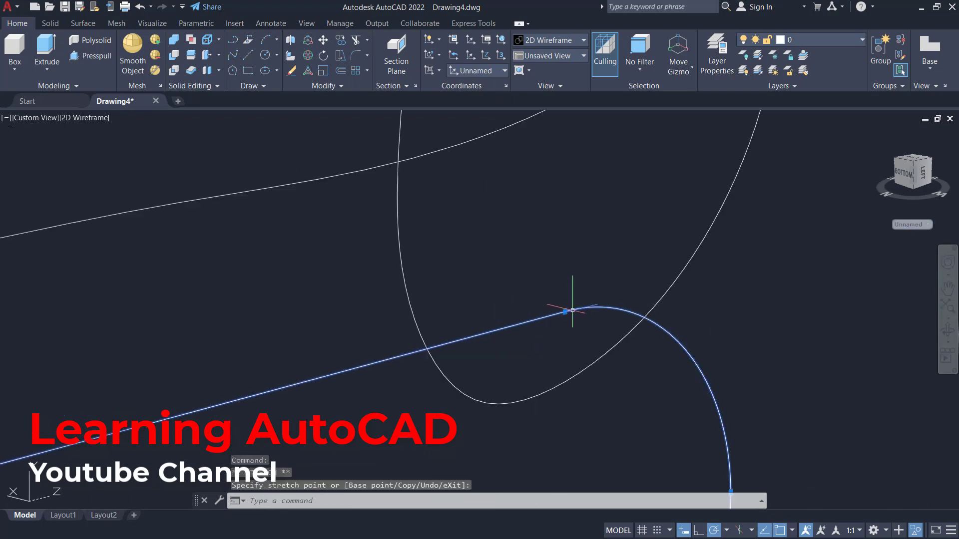
# Stretch the lower end of the middle slot's open outline onto the end arc's lower endpoint.
pyautogui.scroll(5, 362, 352)
pyautogui.scroll(5, 362, 352)
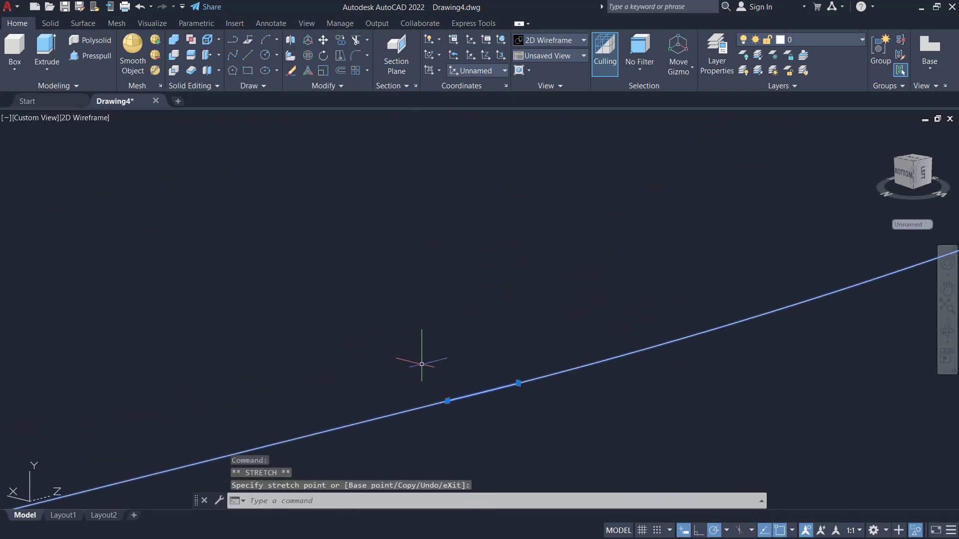
pyautogui.click(518, 384)
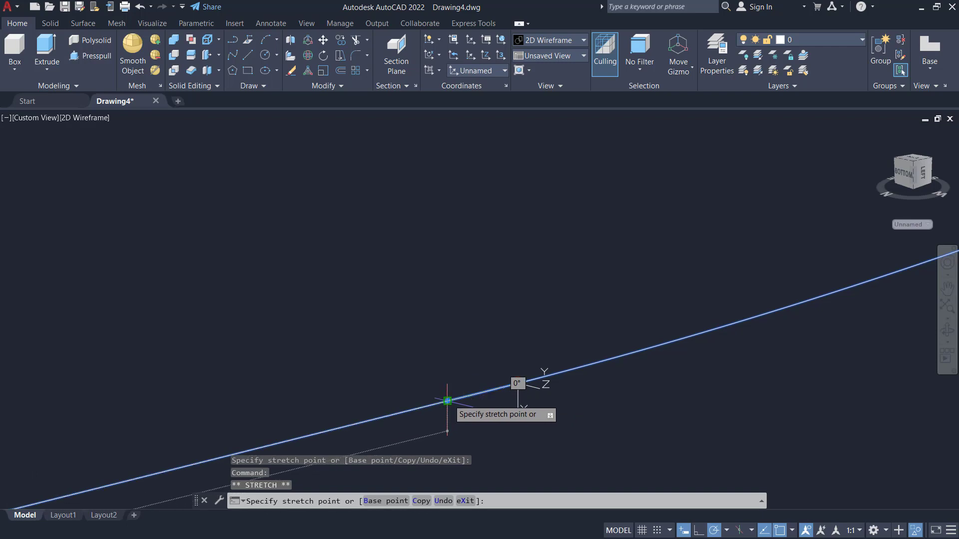
pyautogui.click(448, 401)
pyautogui.scroll(-6, 545, 296)
pyautogui.scroll(-4, 544, 295)
pyautogui.press('Escape')
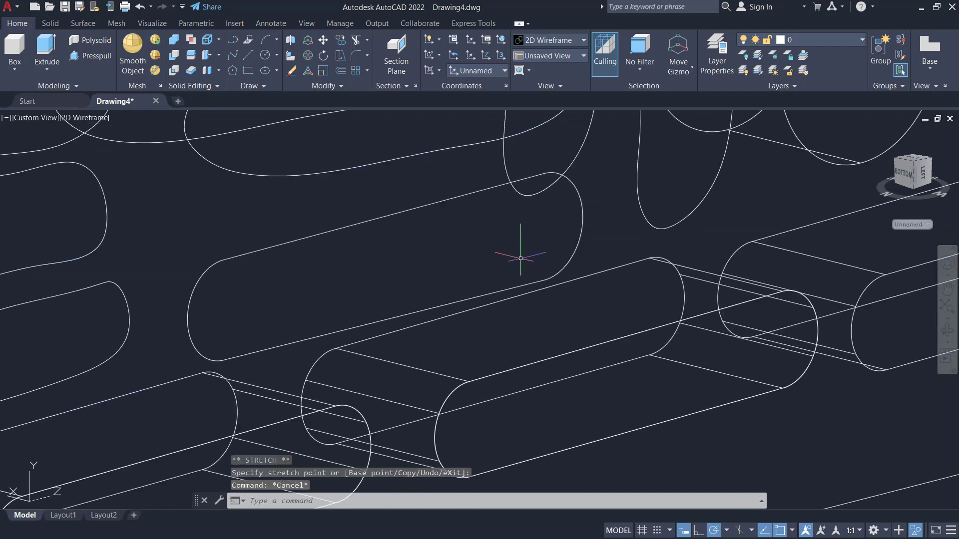
# Join the middle slot's open outline and its end arc into one closed polyline.
pyautogui.moveTo(520, 257); pyautogui.dragTo(510, 292, button='middle')
pyautogui.press('Return')
pyautogui.click(515, 319)
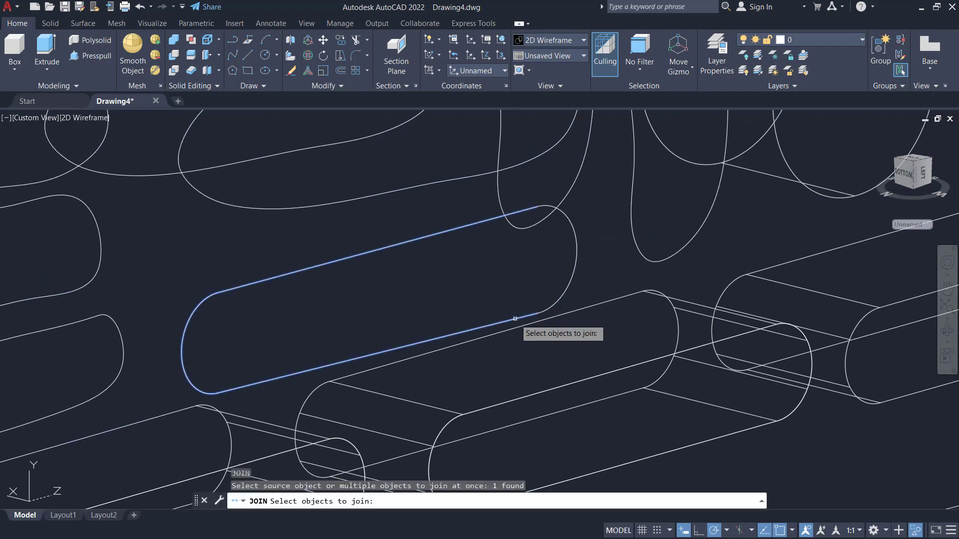
pyautogui.click(558, 305)
pyautogui.press('Return')
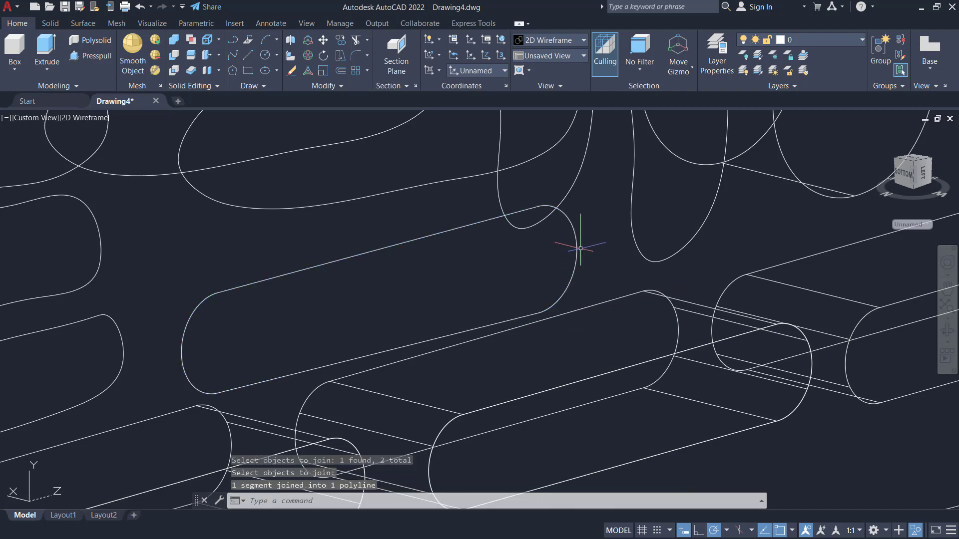
# Extrude the joined middle slot outline into a solid that passes completely through the armrest panel.
pyautogui.scroll(-5, 529, 276)
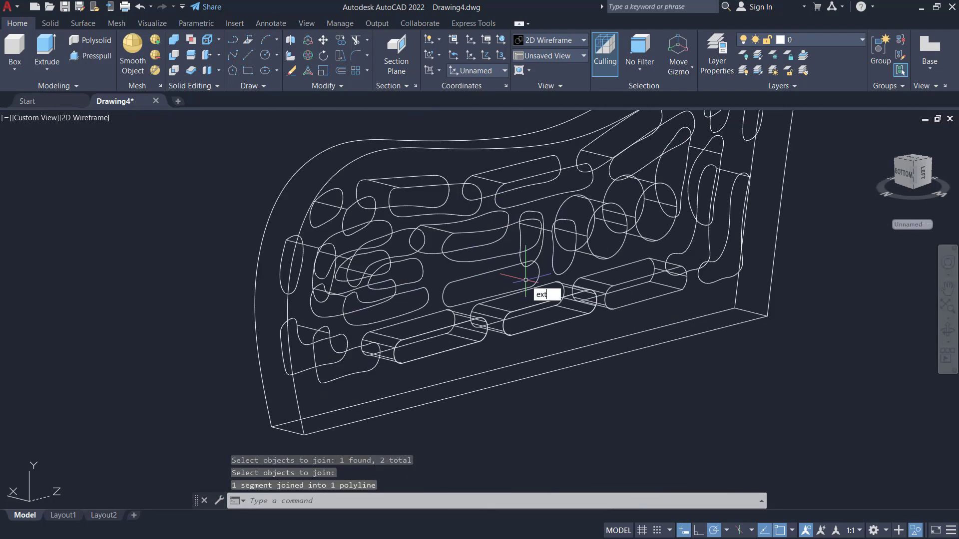
pyautogui.write('ext')
pyautogui.press('Return')
pyautogui.click(493, 270)
pyautogui.press('Return')
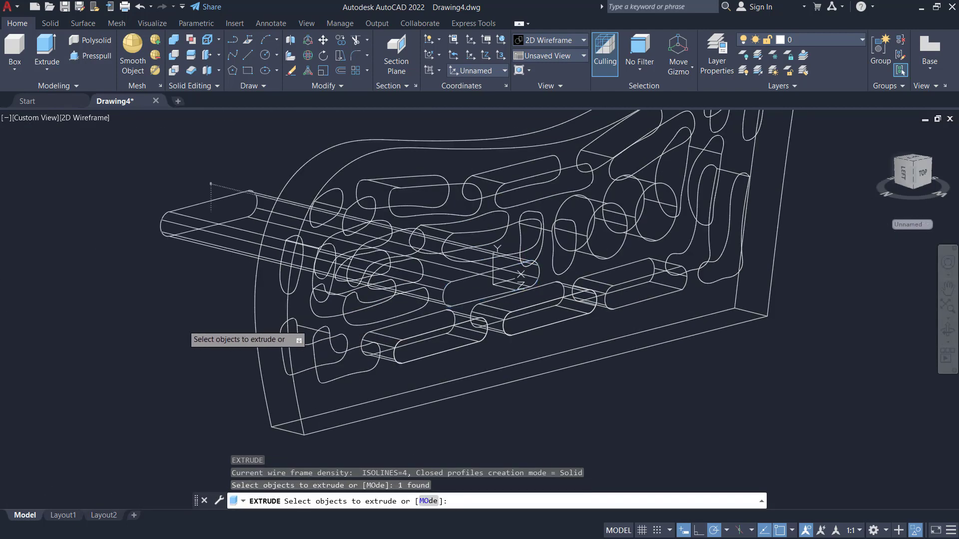
pyautogui.click(170, 324)
# Subtract the extruded middle slot solid from the armrest panel.
pyautogui.write('su')
pyautogui.press('Return')
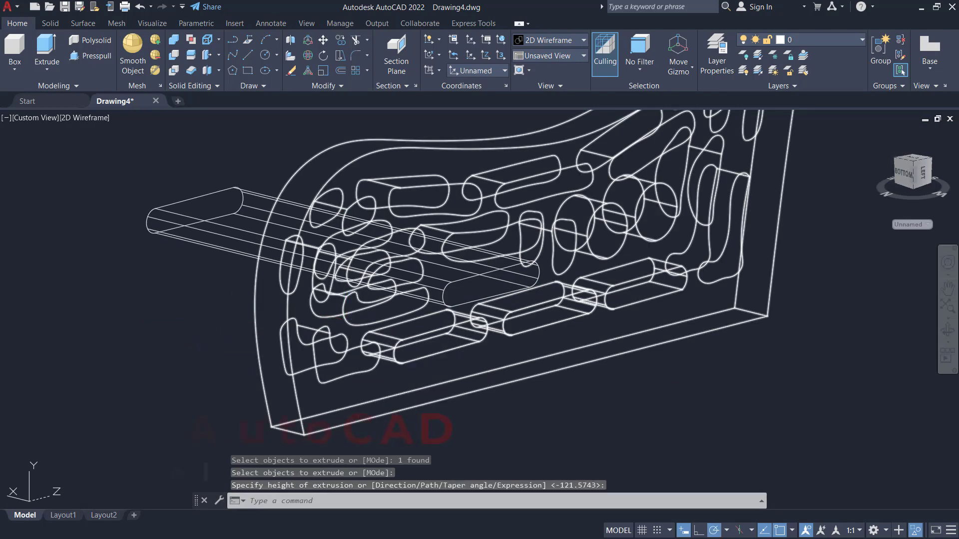
pyautogui.click(293, 398)
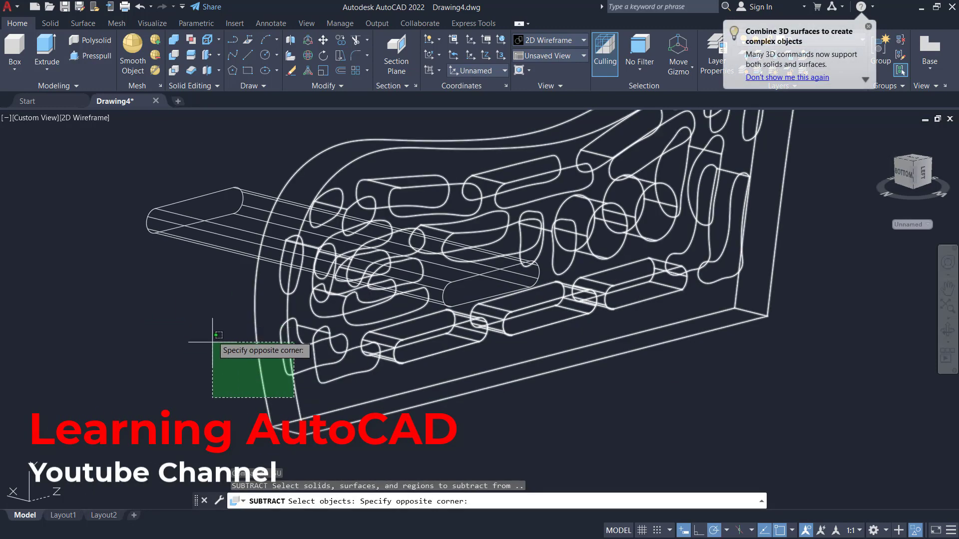
pyautogui.click(249, 388)
pyautogui.press('Return')
pyautogui.click(213, 173)
pyautogui.click(169, 258)
pyautogui.press('Return')
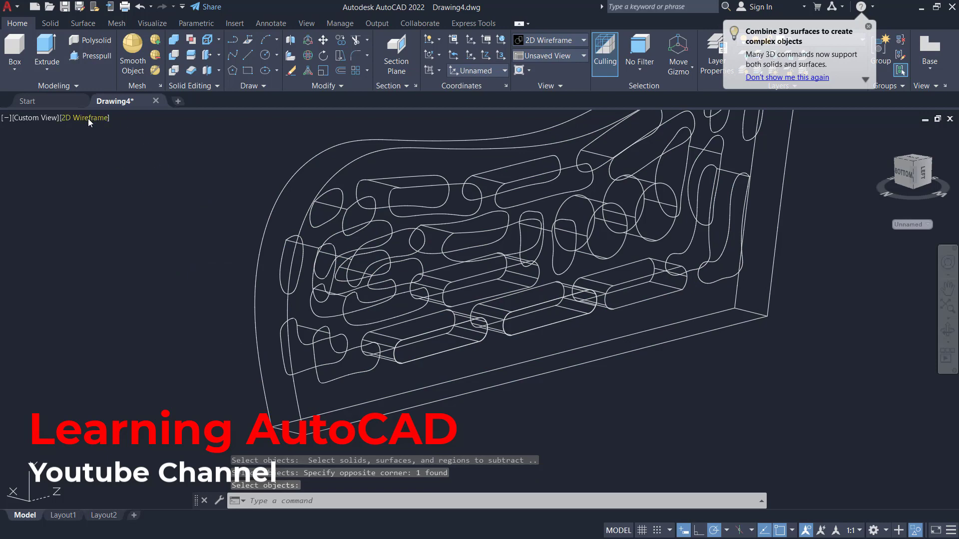
# Set the visual style to Shaded with edges to show the perforated panel beside the chair.
pyautogui.click(88, 118)
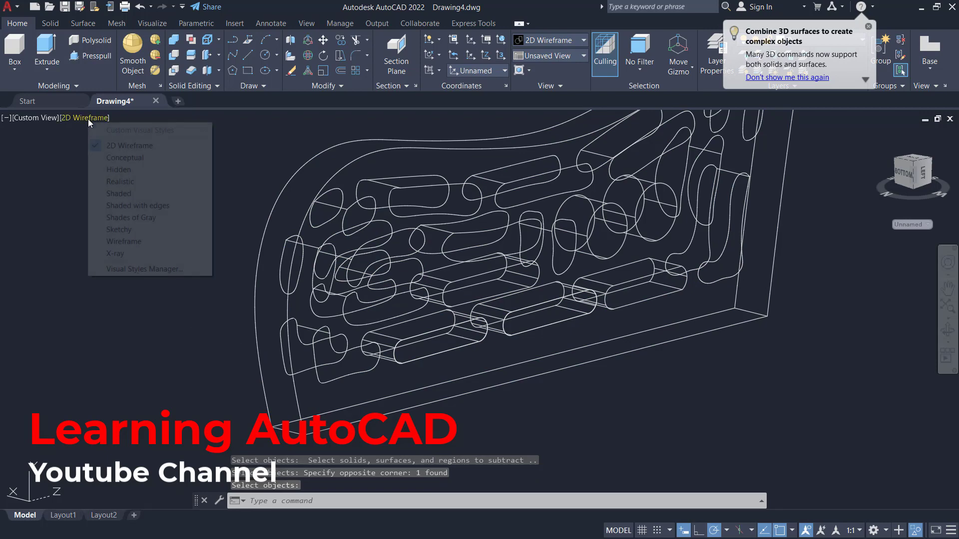
pyautogui.click(143, 206)
pyautogui.scroll(-5, 505, 192)
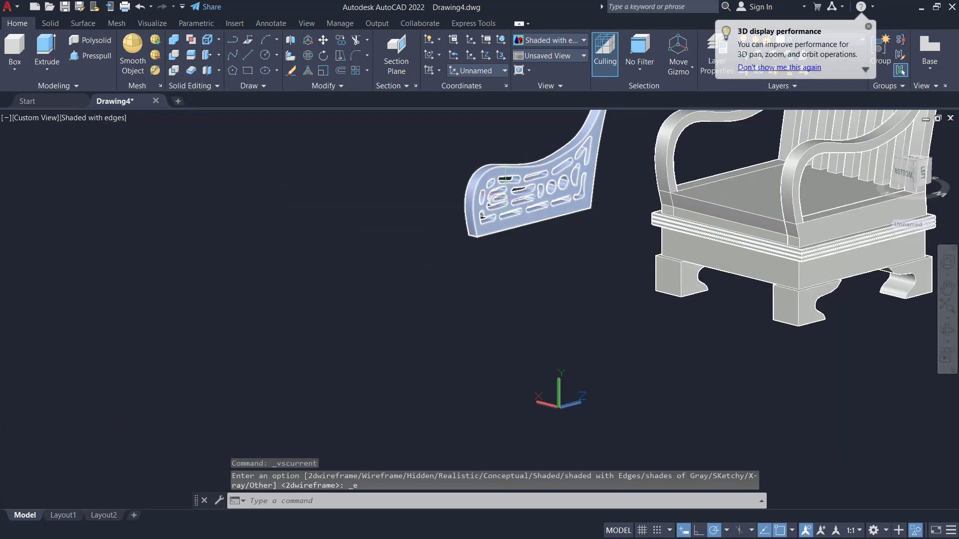
# Move the perforated panel by its lower rear corner onto the inner lower rear corner of the right armrest frame.
pyautogui.keyDown('shift'); pyautogui.moveTo(394, 237); pyautogui.dragTo(572, 255, button='middle'); pyautogui.keyUp('shift')
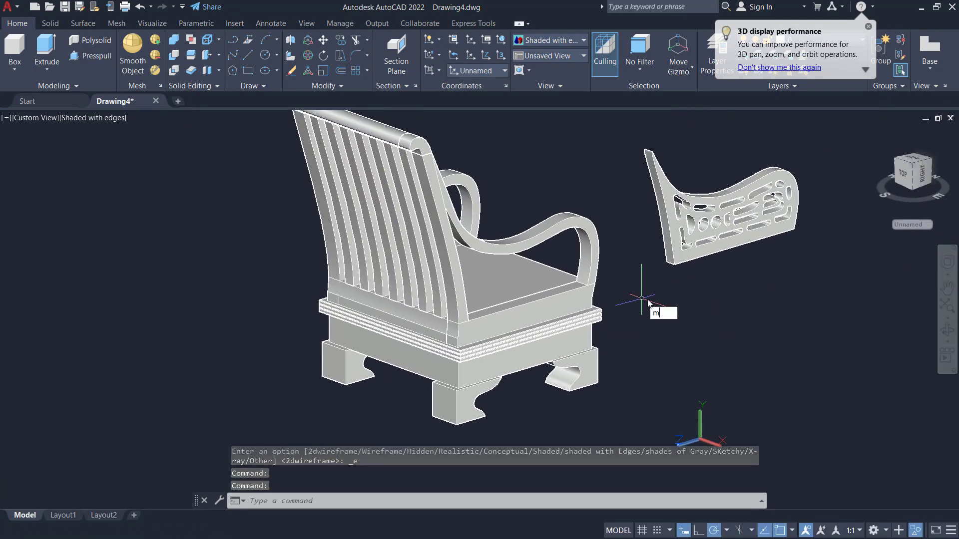
pyautogui.press('Return')
pyautogui.click(684, 257)
pyautogui.press('Return')
pyautogui.scroll(5, 665, 270)
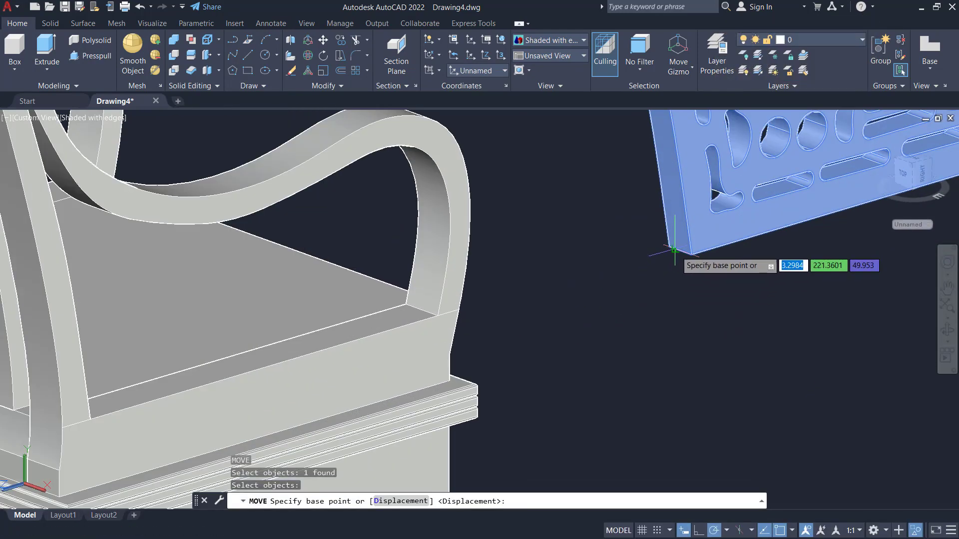
pyautogui.click(680, 250)
pyautogui.scroll(-5, 664, 261)
pyautogui.keyDown('shift'); pyautogui.moveTo(614, 301); pyautogui.dragTo(419, 319, button='middle'); pyautogui.keyUp('shift')
pyautogui.scroll(5, 324, 280)
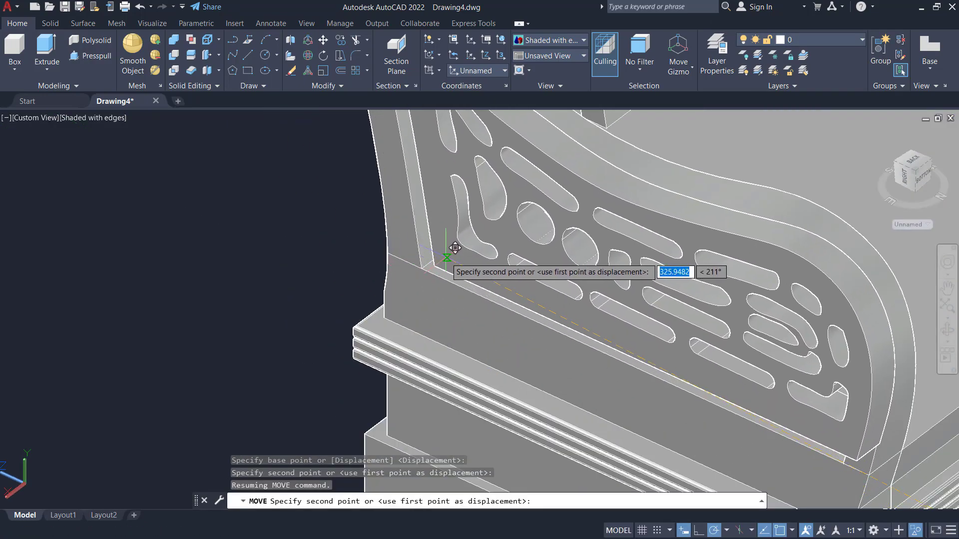
pyautogui.click(436, 258)
# Show the chair in the Top view with the 2D Wireframe visual style.
pyautogui.scroll(-6, 542, 307)
pyautogui.moveTo(667, 309)
pyautogui.keyDown('shift'); pyautogui.mouseDown(button='middle')
pyautogui.moveTo(513, 284)
pyautogui.moveTo(638, 300)
pyautogui.moveTo(647, 320)
pyautogui.moveTo(660, 313)
pyautogui.mouseUp(button='middle'); pyautogui.keyUp('shift')
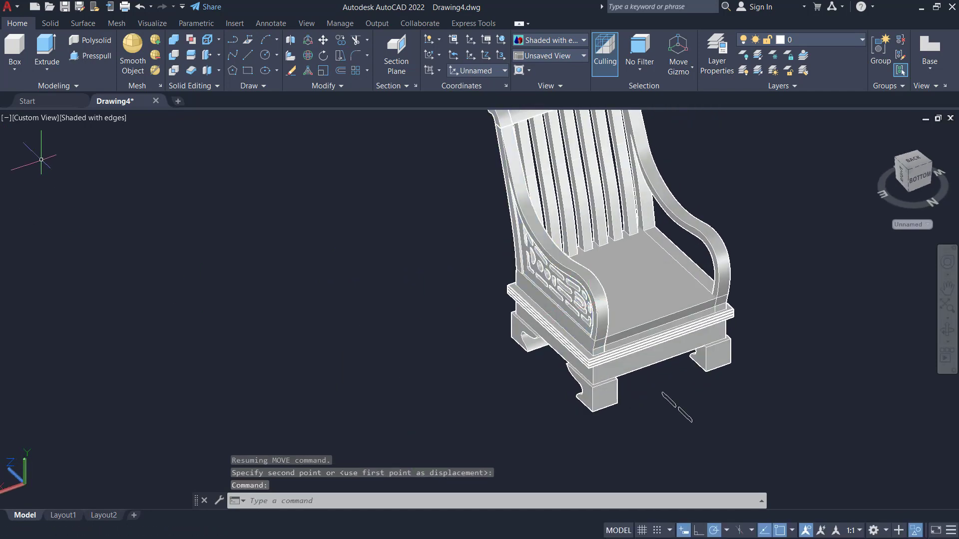
pyautogui.click(37, 118)
pyautogui.click(60, 143)
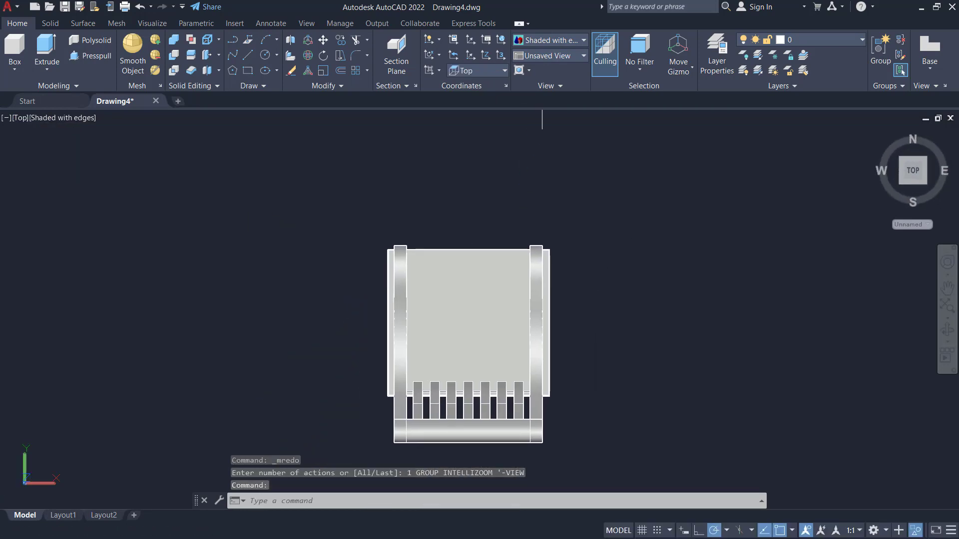
pyautogui.click(73, 120)
pyautogui.click(75, 141)
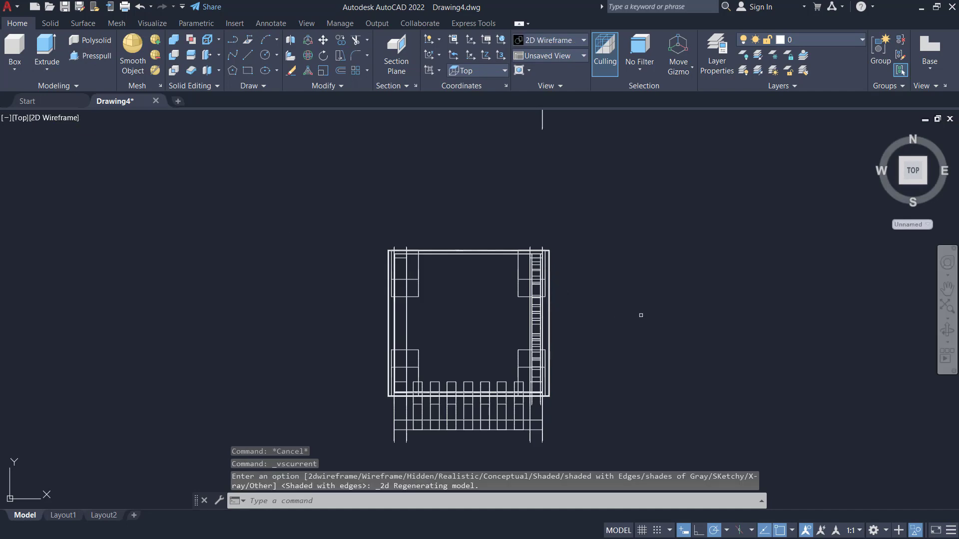
# Mirror the perforated panel about the seat's vertical centre line into the opposite armrest, keeping the source panel.
pyautogui.scroll(2, 554, 317)
pyautogui.write('mi')
pyautogui.press('Return')
pyautogui.press('Return')
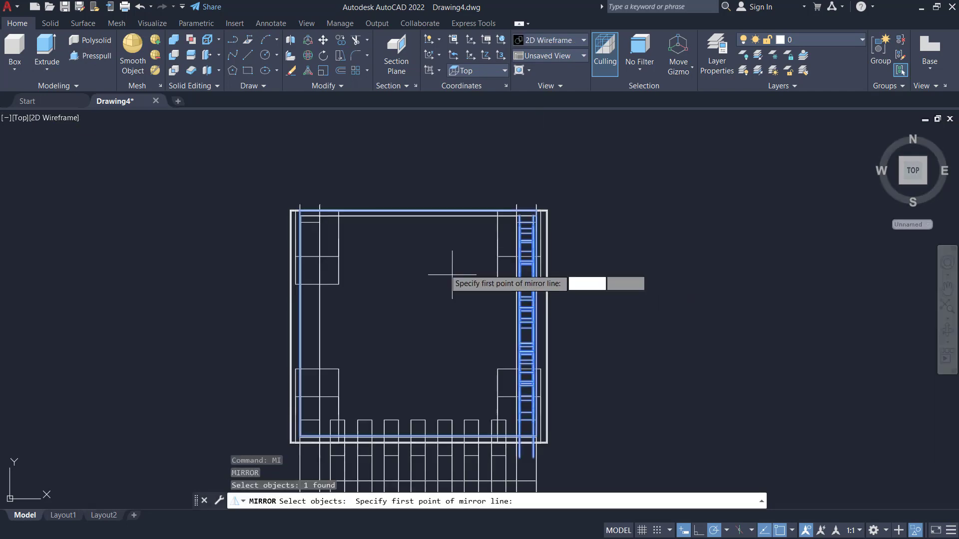
pyautogui.click(418, 215)
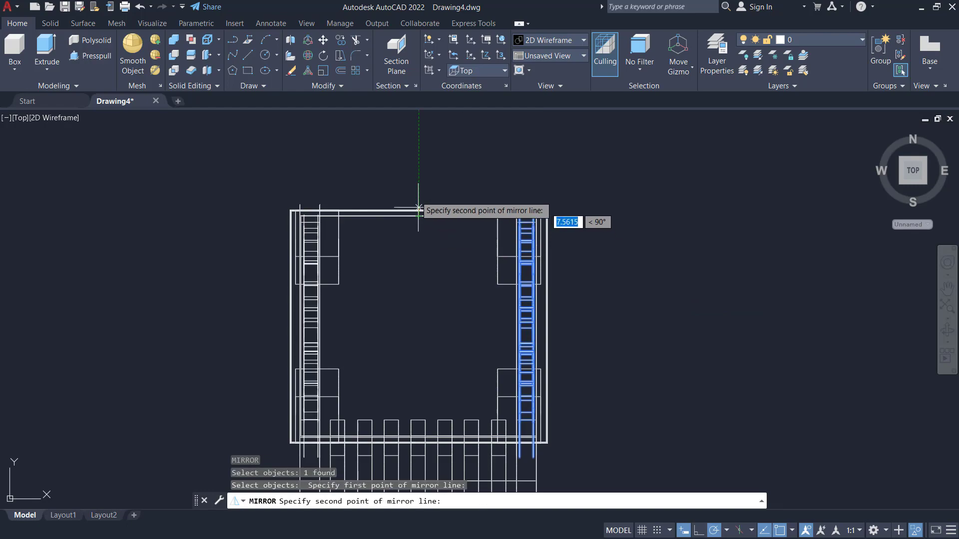
pyautogui.click(419, 132)
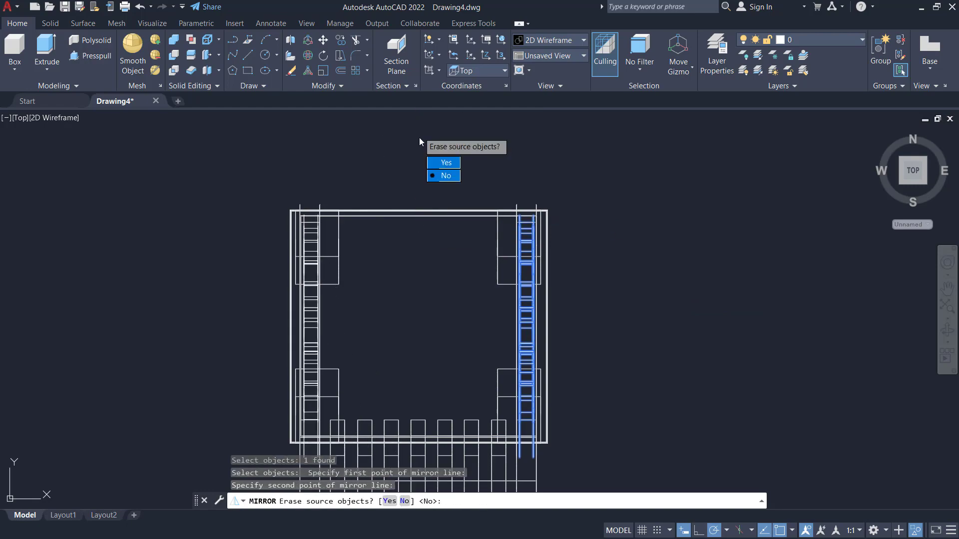
pyautogui.press('Return')
# Display the chair in Shaded with edges from an angled view and examine both armrest panels and the seat front.
pyautogui.keyDown('shift'); pyautogui.moveTo(485, 316); pyautogui.dragTo(205, 157, button='middle'); pyautogui.keyUp('shift')
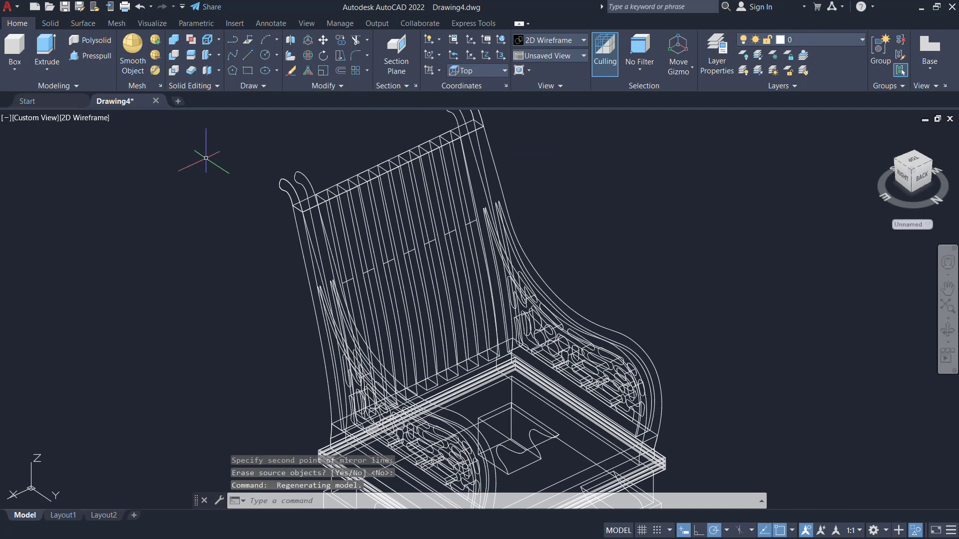
pyautogui.click(91, 119)
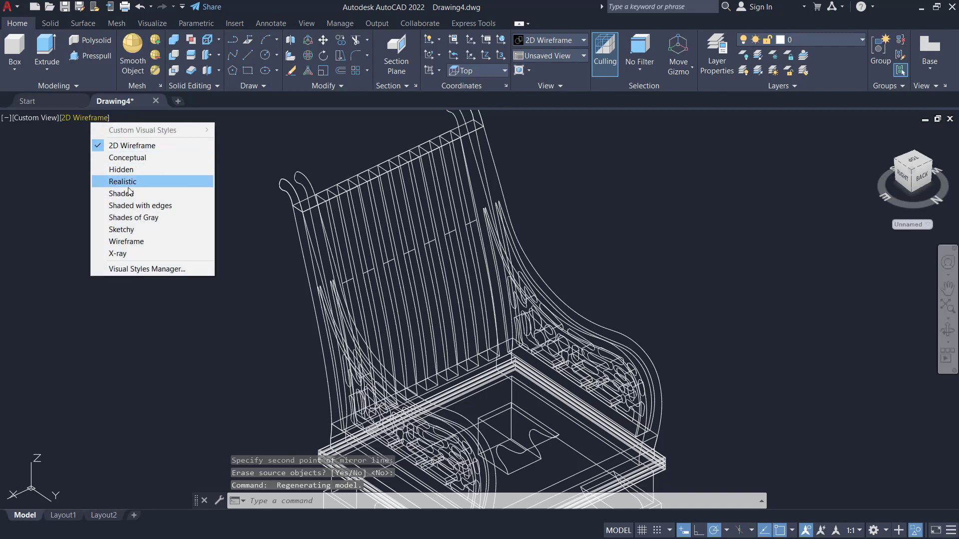
pyautogui.click(144, 209)
pyautogui.scroll(-3, 561, 203)
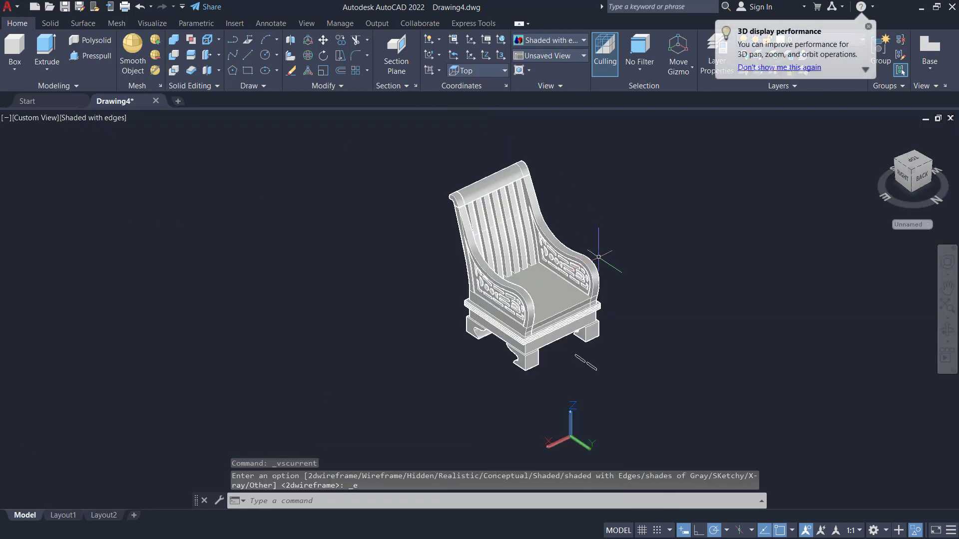
pyautogui.moveTo(561, 203)
pyautogui.keyDown('shift'); pyautogui.mouseDown(button='middle')
pyautogui.moveTo(586, 218)
pyautogui.moveTo(492, 231)
pyautogui.moveTo(608, 219)
pyautogui.moveTo(612, 233)
pyautogui.mouseUp(button='middle'); pyautogui.keyUp('shift')
pyautogui.scroll(4, 576, 308)
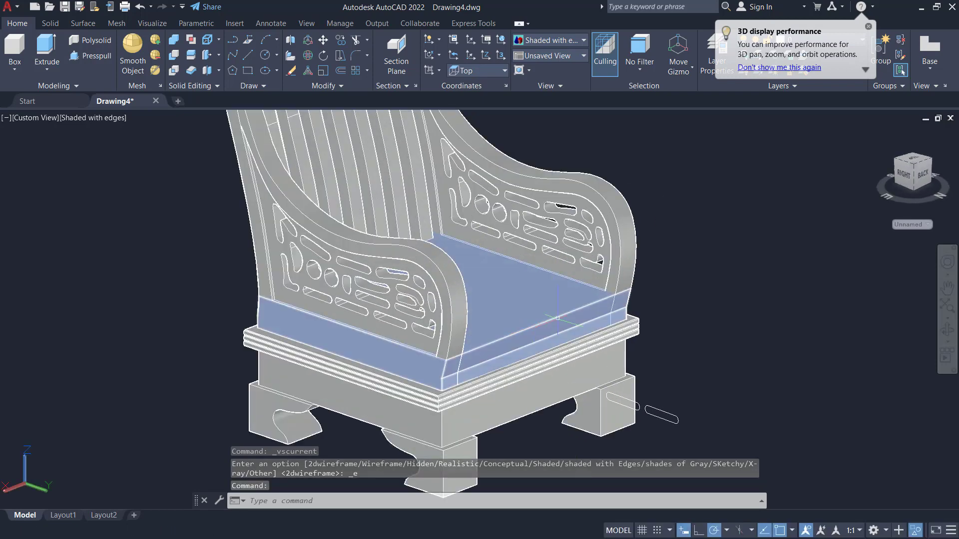
pyautogui.scroll(3, 498, 352)
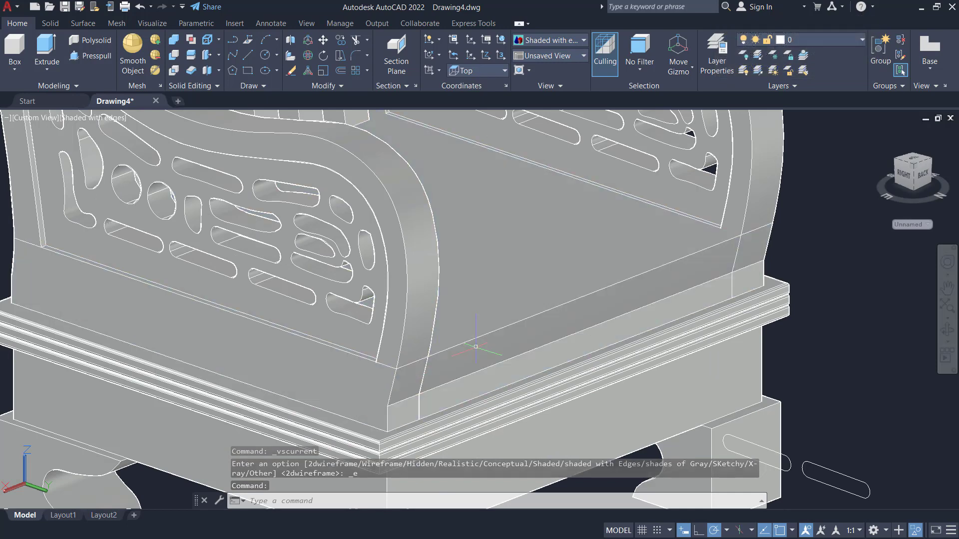
pyautogui.scroll(-3, 516, 298)
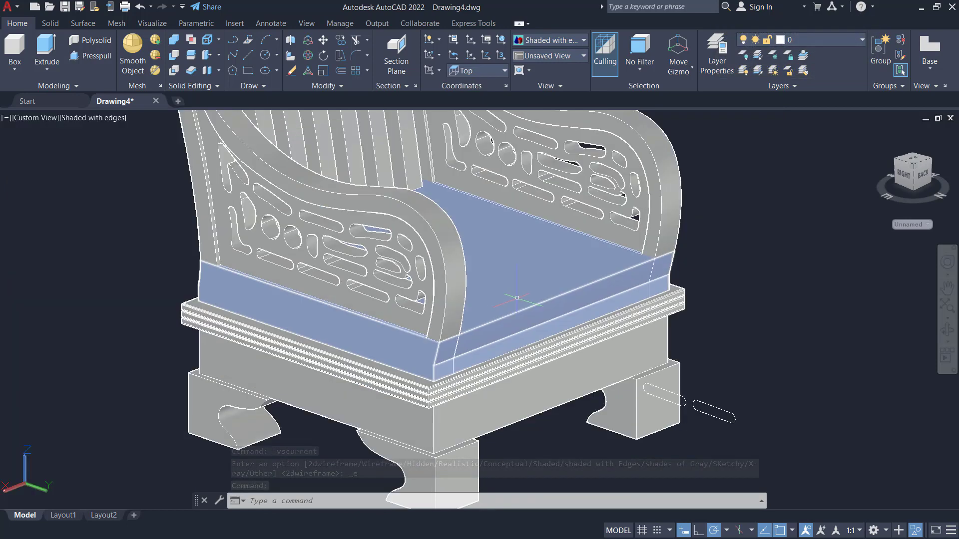
# Union the seat with both armrest frames into one solid.
pyautogui.moveTo(779, 260); pyautogui.dragTo(670, 280, button='middle')
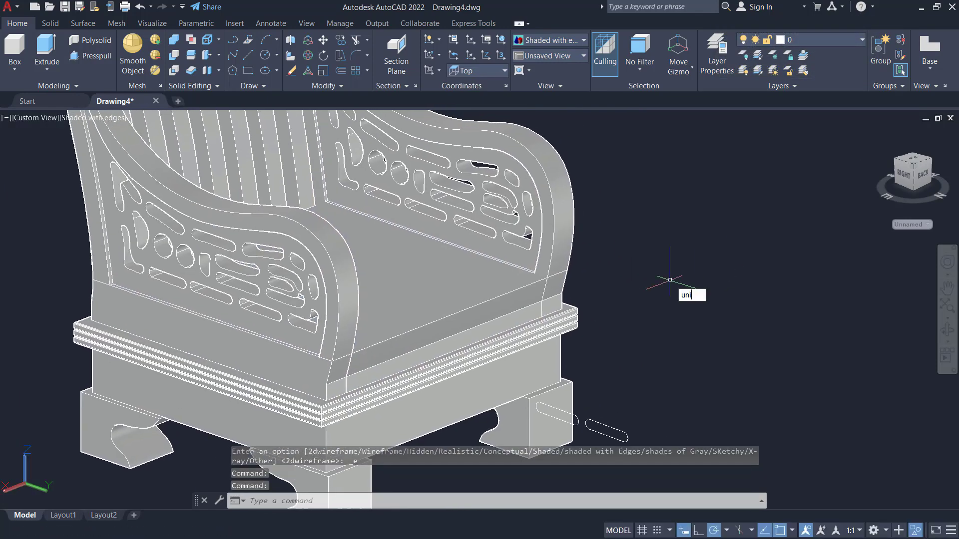
pyautogui.press('Return')
pyautogui.click(536, 281)
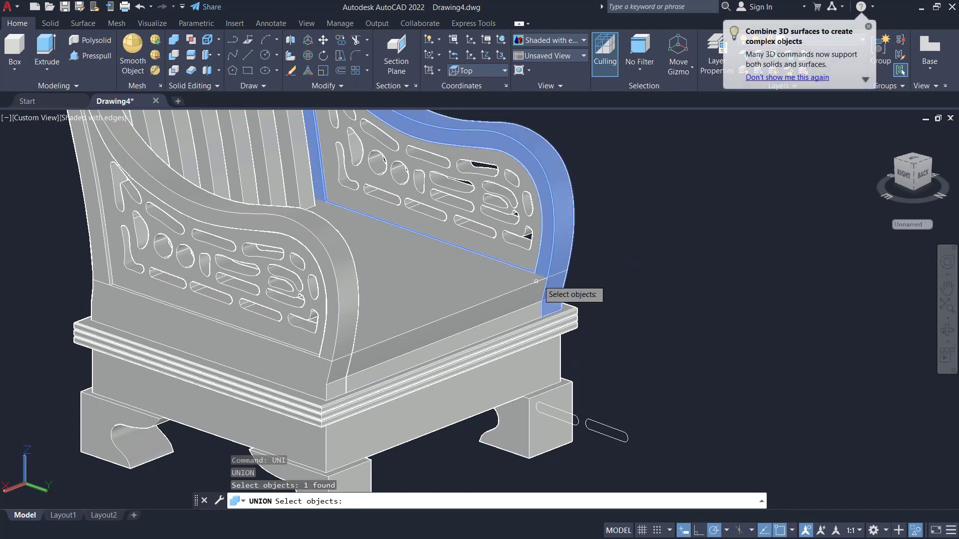
pyautogui.click(508, 299)
pyautogui.click(345, 335)
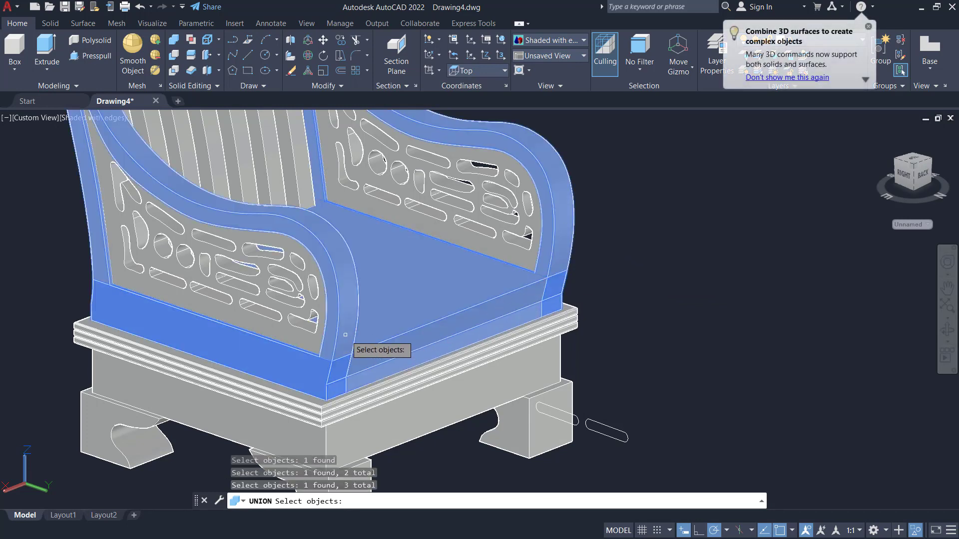
pyautogui.press('Return')
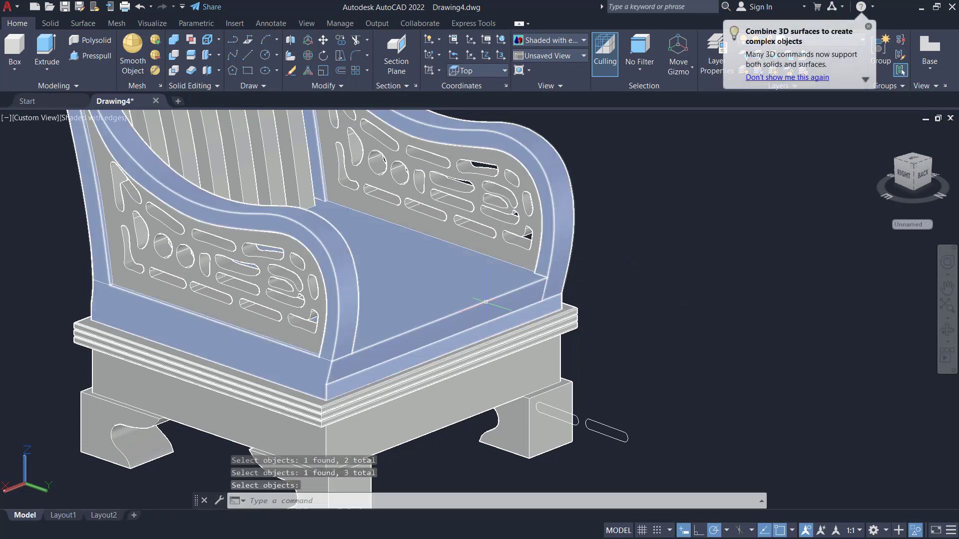
# Round the seat's upper front edge between the armrests with a FILLETEDGE radius of 5.
pyautogui.write('Fill')
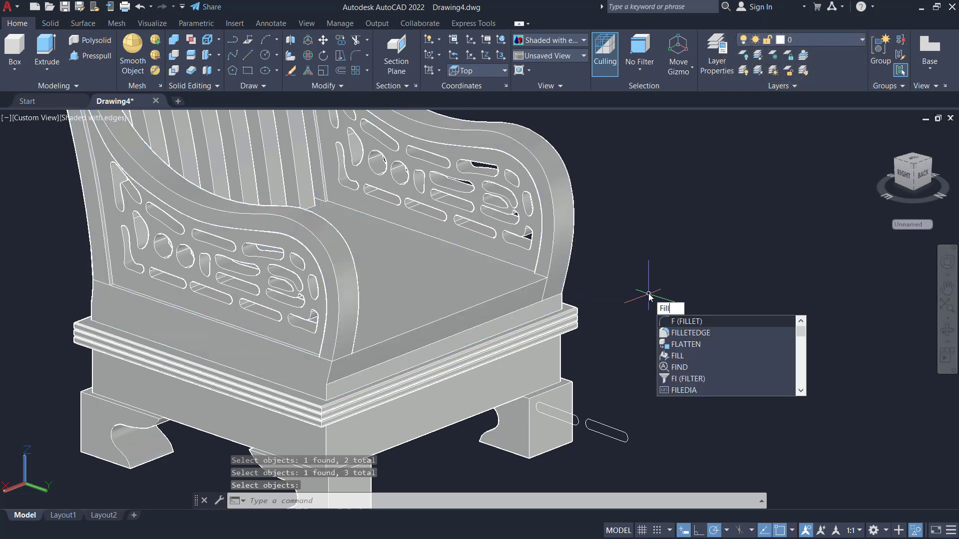
pyautogui.write('e')
pyautogui.click(714, 334)
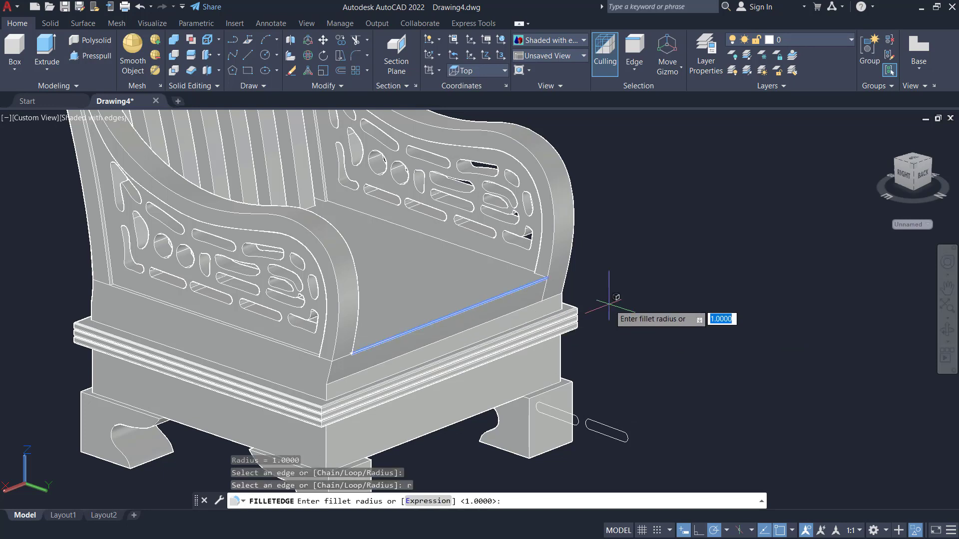
pyautogui.press('Return')
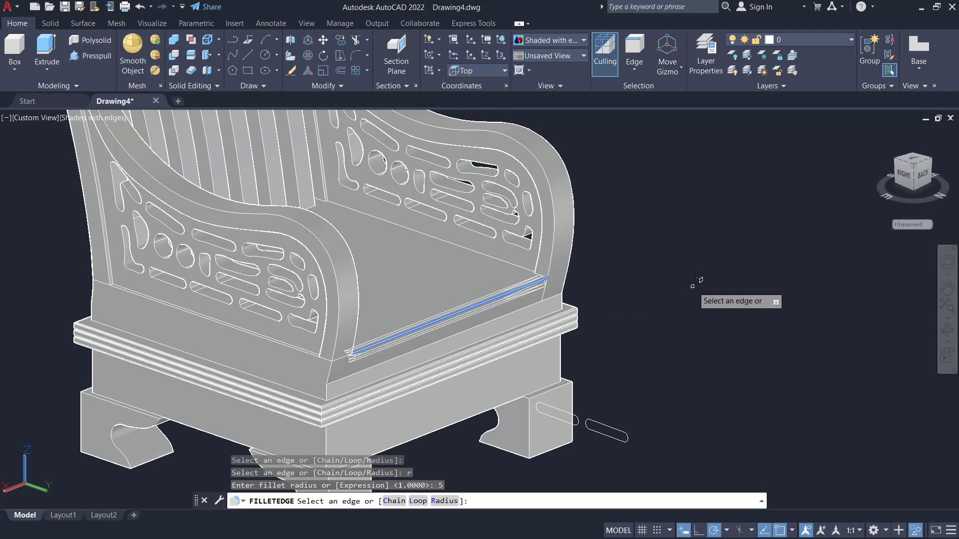
pyautogui.press('Return')
pyautogui.press('Return')
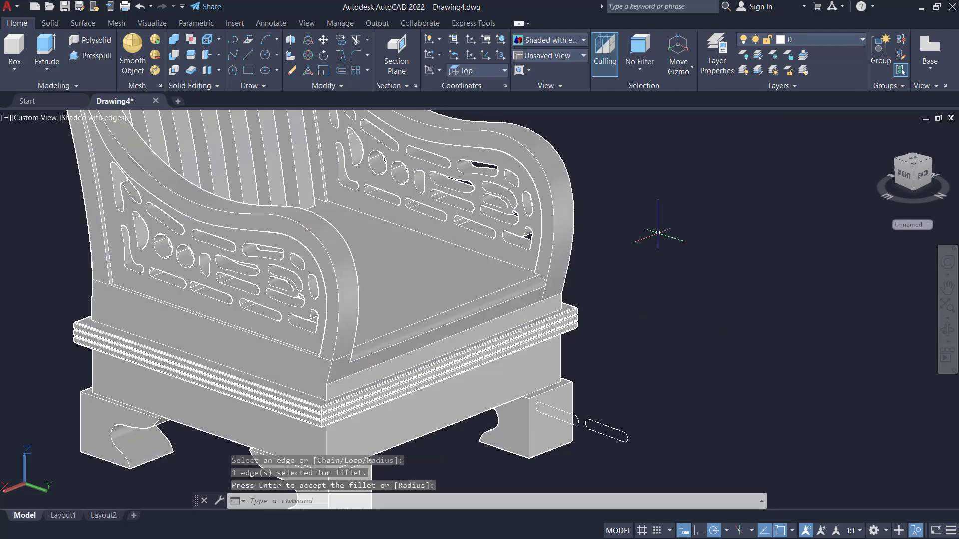
# Return the display to the 2D Wireframe visual style and the Top view.
pyautogui.scroll(-3, 657, 232)
pyautogui.keyDown('shift'); pyautogui.moveTo(658, 233); pyautogui.dragTo(585, 248, button='middle'); pyautogui.keyUp('shift')
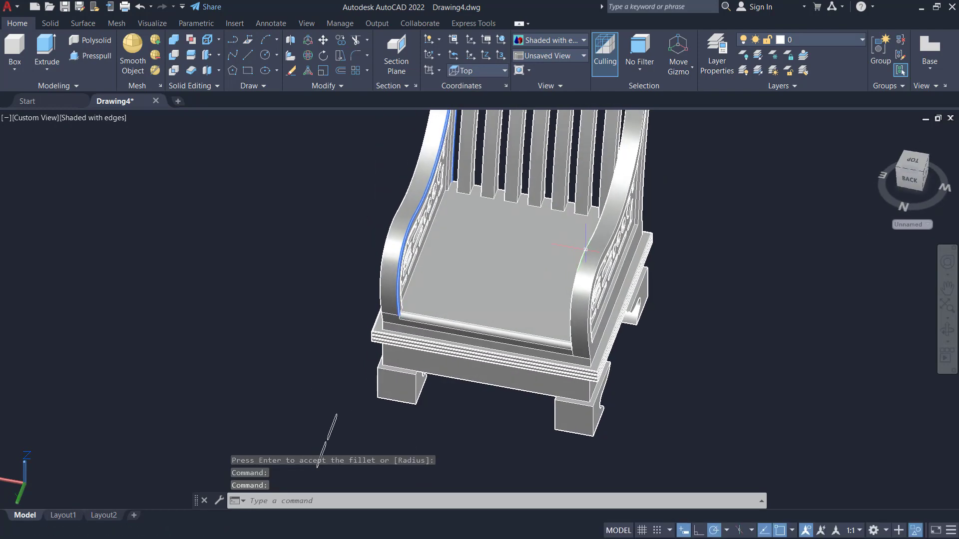
pyautogui.click(97, 120)
pyautogui.click(138, 146)
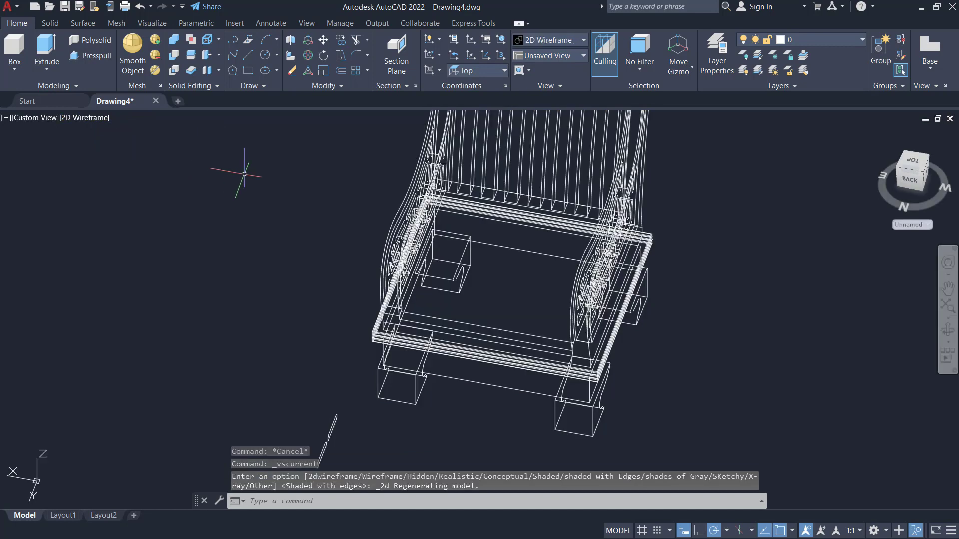
pyautogui.click(48, 119)
pyautogui.click(102, 146)
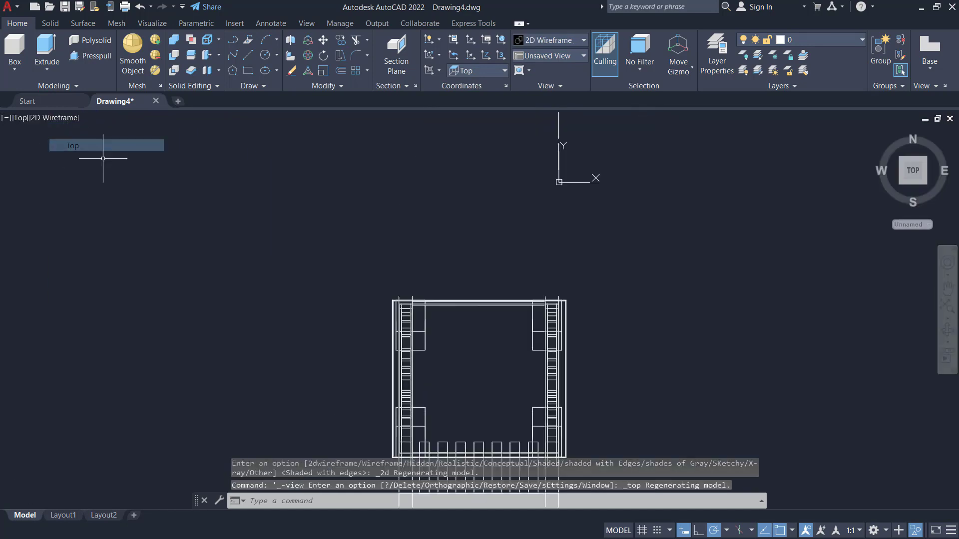
# Draw a rectangle over the seat area, from the front inner corner of one armrest to the opposite rear inner corner.
pyautogui.write('re')
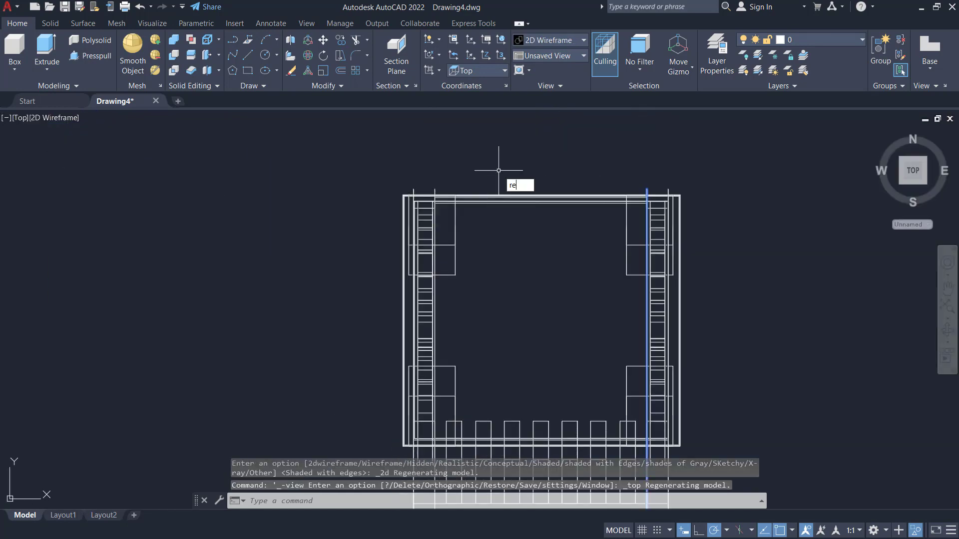
pyautogui.write('ct')
pyautogui.press('Return')
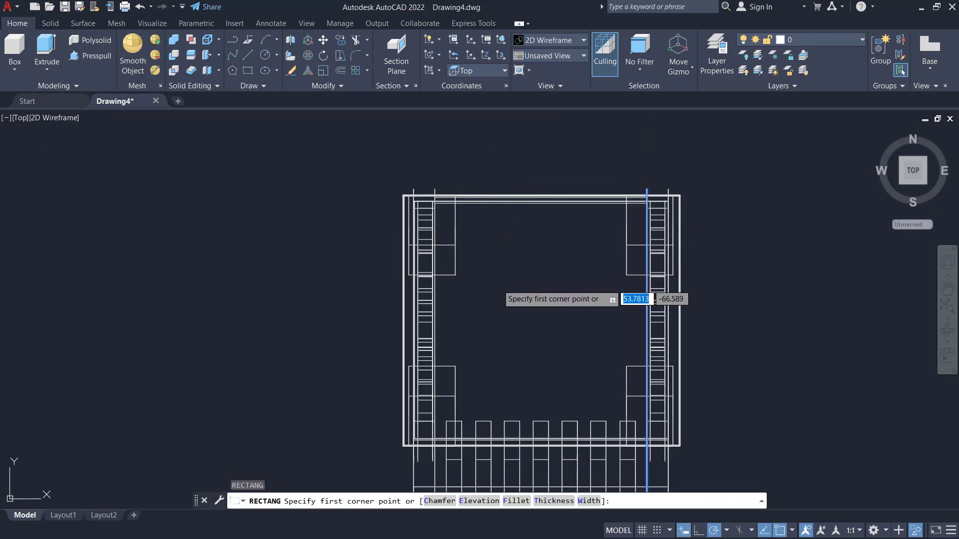
pyautogui.moveTo(497, 286); pyautogui.dragTo(496, 191, button='middle')
pyautogui.moveTo(513, 238); pyautogui.dragTo(477, 316, button='middle')
pyautogui.scroll(-2, 489, 241)
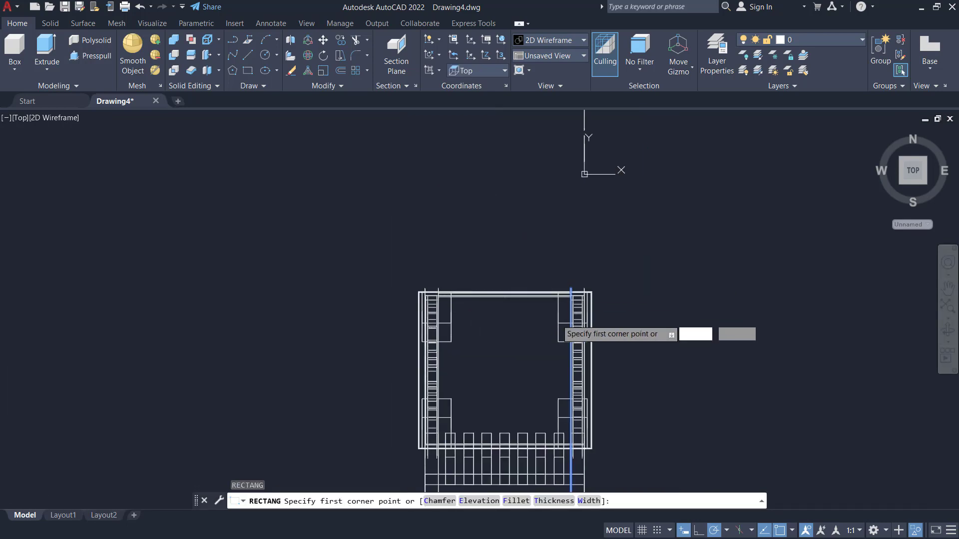
pyautogui.scroll(5, 560, 325)
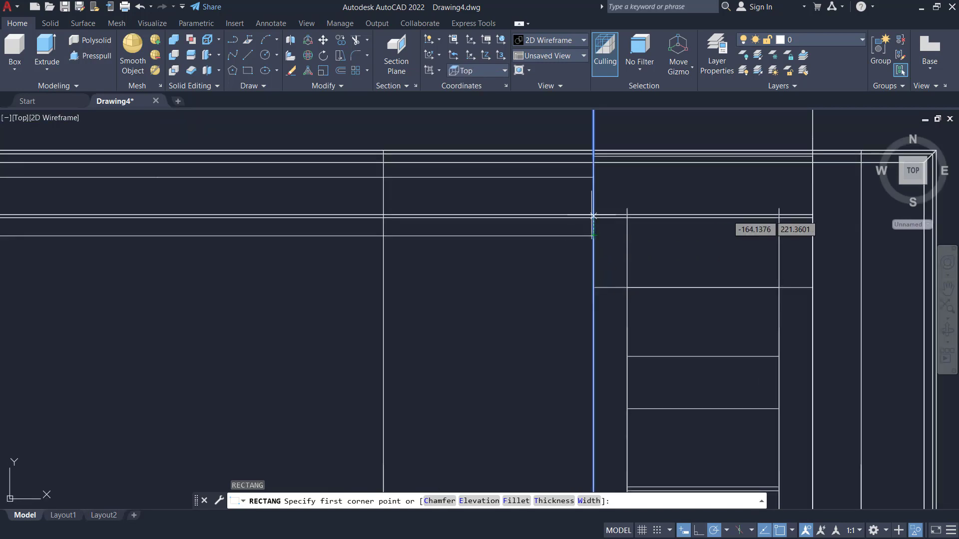
pyautogui.click(594, 157)
pyautogui.scroll(-4, 594, 310)
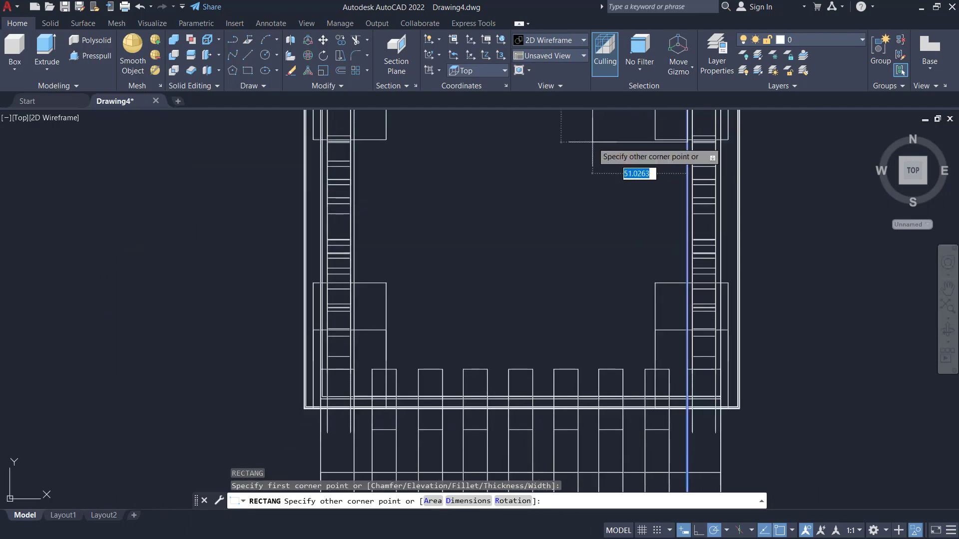
pyautogui.scroll(6, 398, 409)
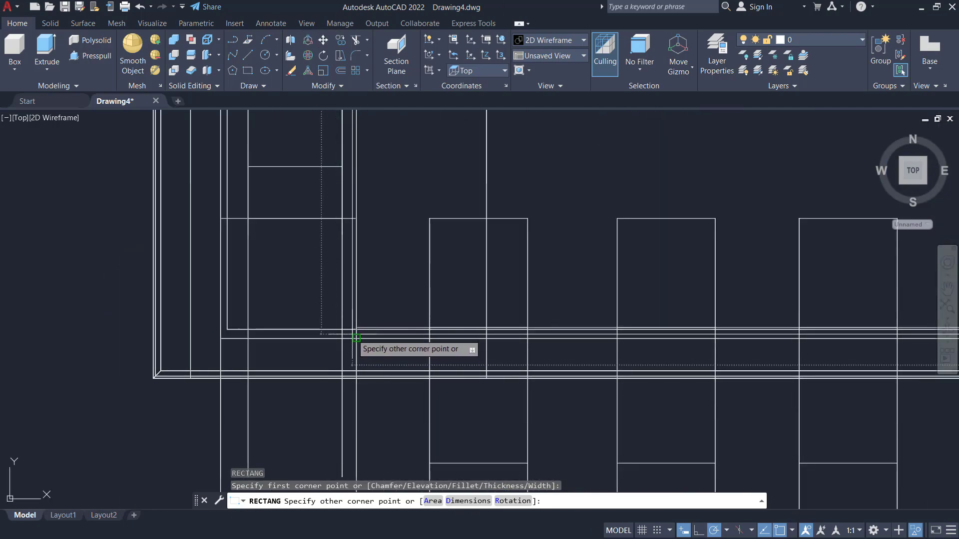
pyautogui.scroll(-10, 467, 300)
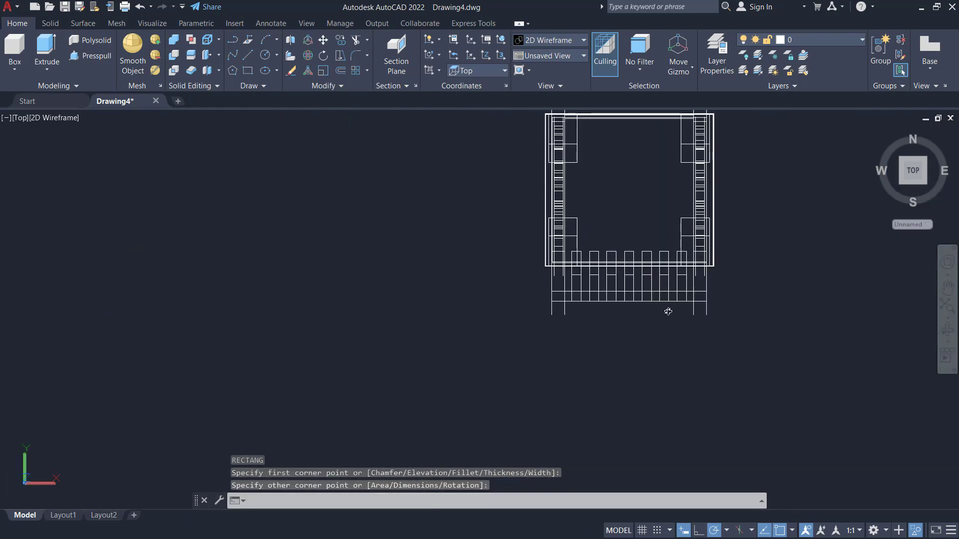
# Show the chair from an angled front view in the Shaded with edges visual style.
pyautogui.keyDown('shift'); pyautogui.moveTo(667, 309); pyautogui.dragTo(319, 172, button='middle'); pyautogui.keyUp('shift')
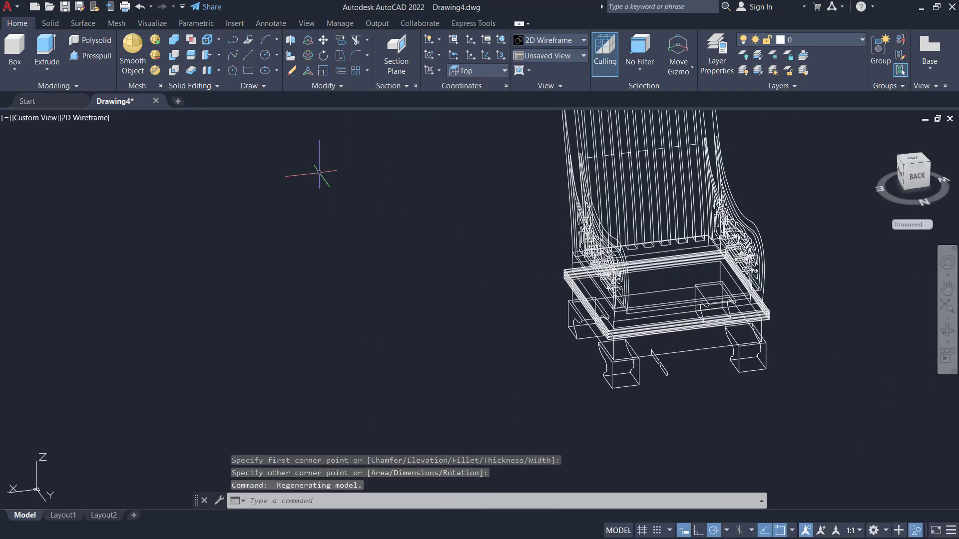
pyautogui.click(77, 118)
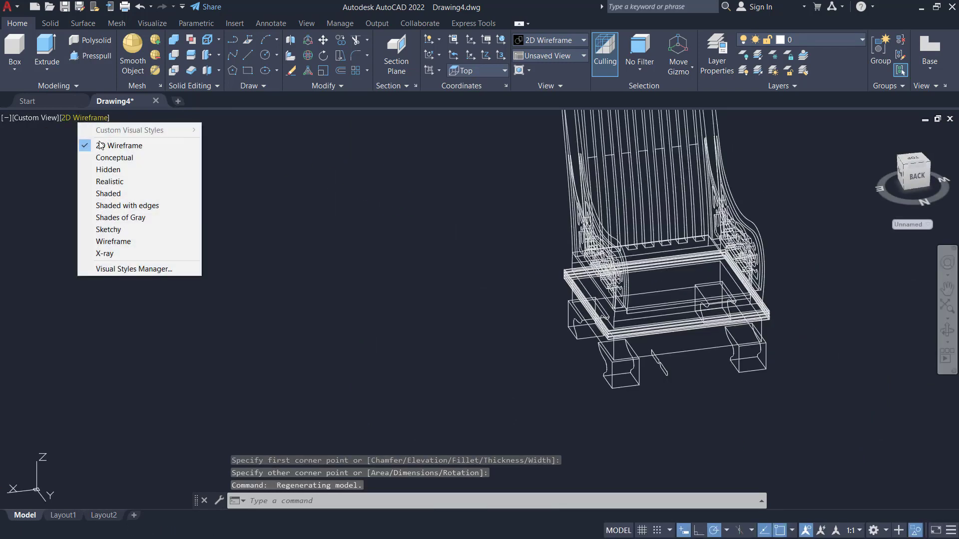
pyautogui.click(128, 208)
pyautogui.moveTo(633, 239); pyautogui.dragTo(498, 258, button='middle')
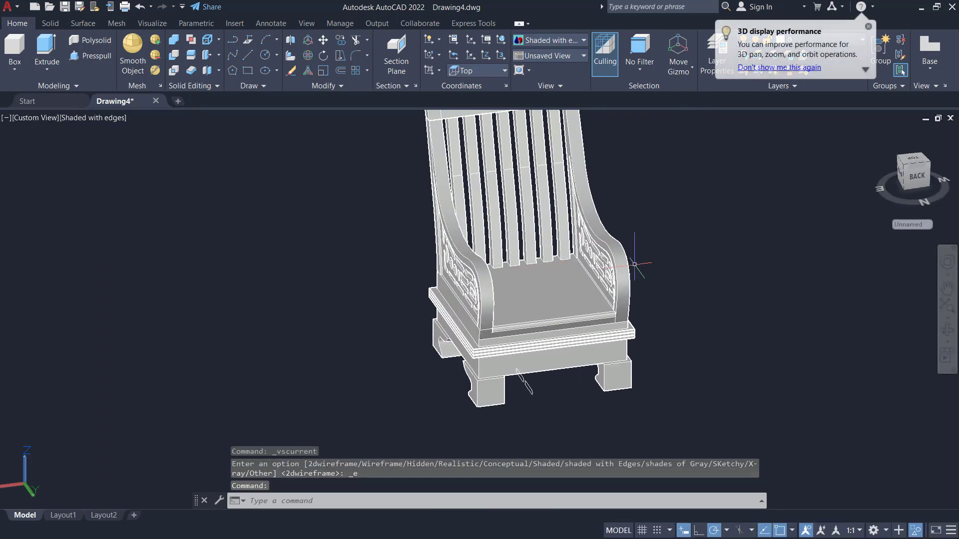
# Move the last drawn seat rectangle by about 1.8 units at 90°.
pyautogui.press('Return')
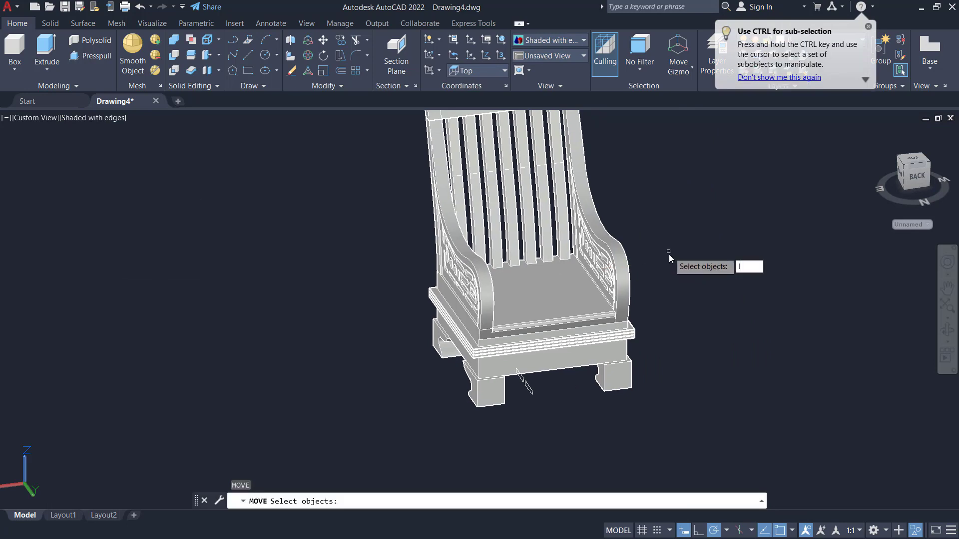
pyautogui.write('l')
pyautogui.press('Return')
pyautogui.scroll(2, 575, 320)
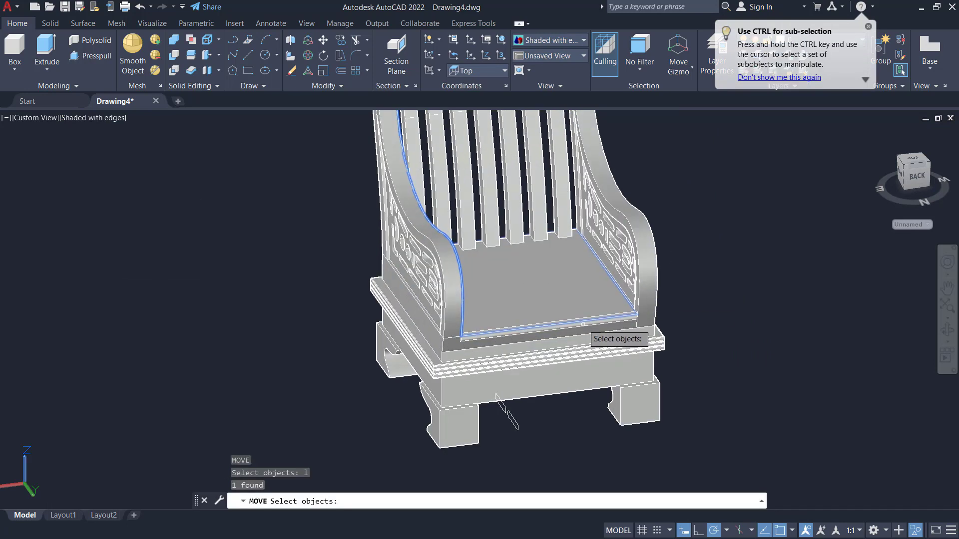
pyautogui.press('Return')
pyautogui.scroll(3, 642, 315)
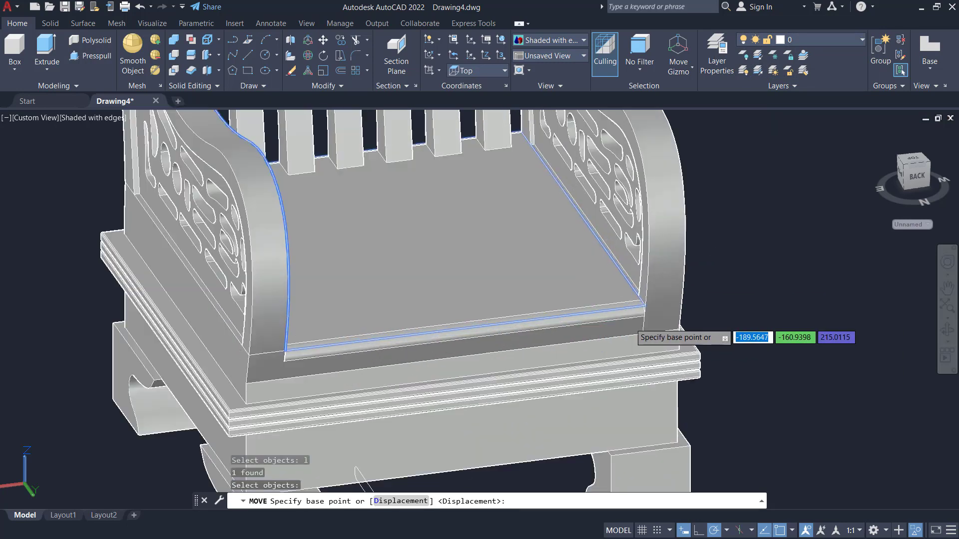
pyautogui.click(747, 293)
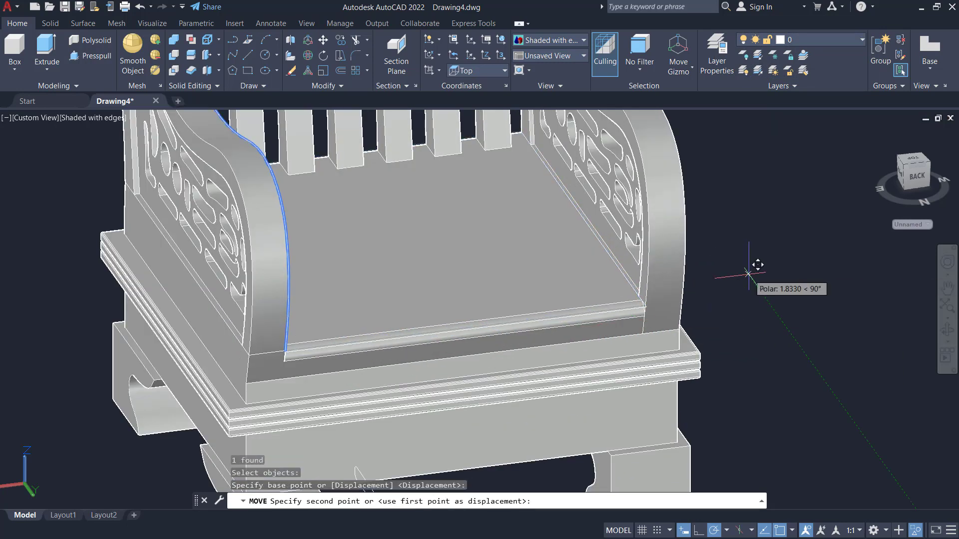
pyautogui.click(748, 274)
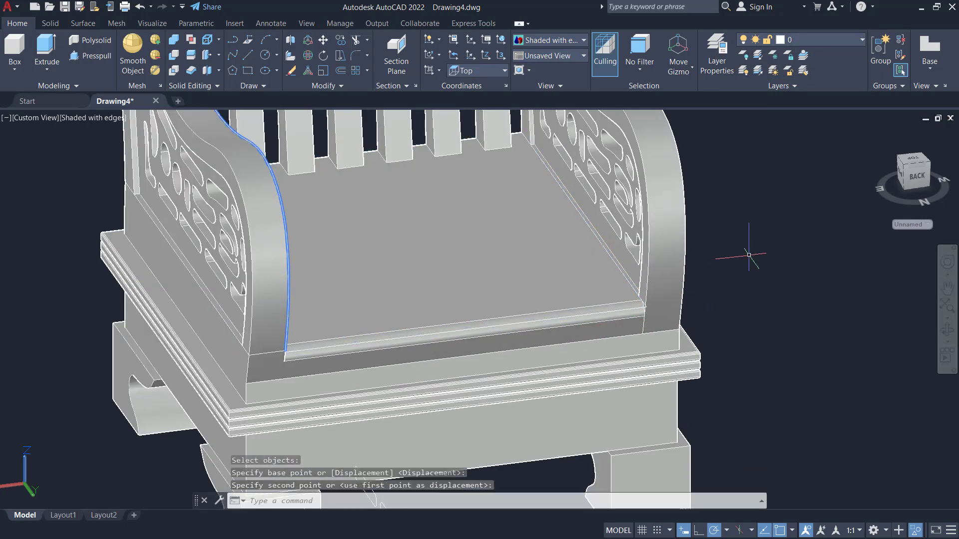
# Extrude the seat rectangle upward into a cushion block between the armrests.
pyautogui.scroll(-3, 752, 250)
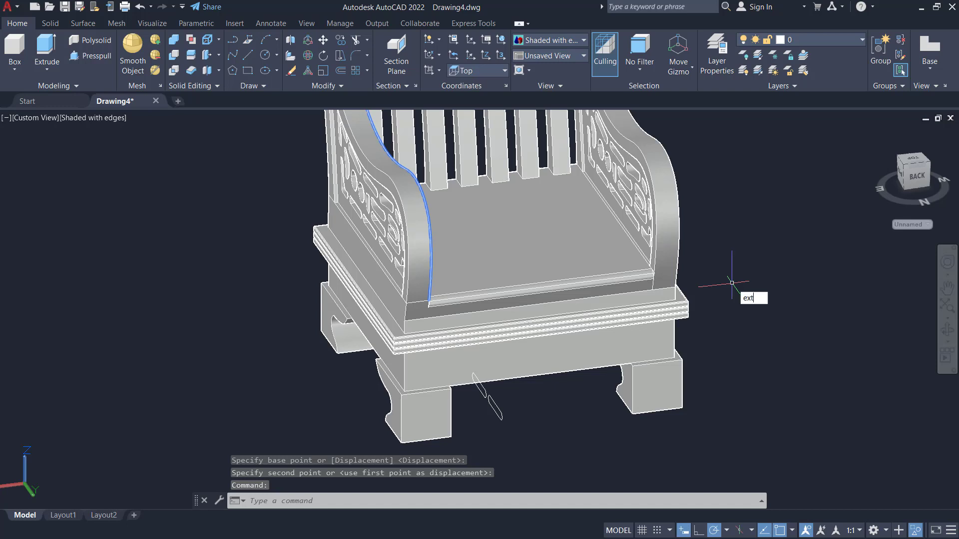
pyautogui.press('Return')
pyautogui.write('l')
pyautogui.press('Return')
pyautogui.press('Return')
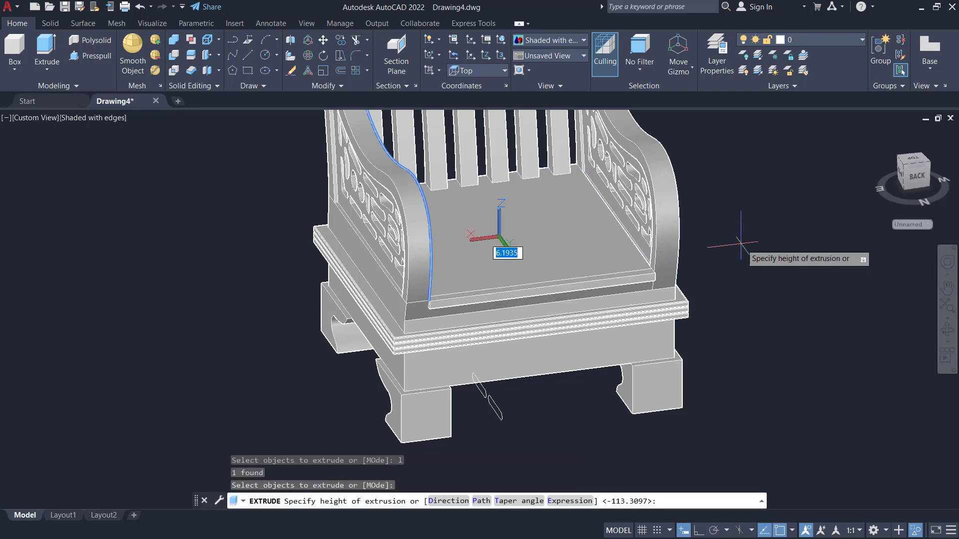
pyautogui.click(743, 207)
pyautogui.scroll(-5, 700, 281)
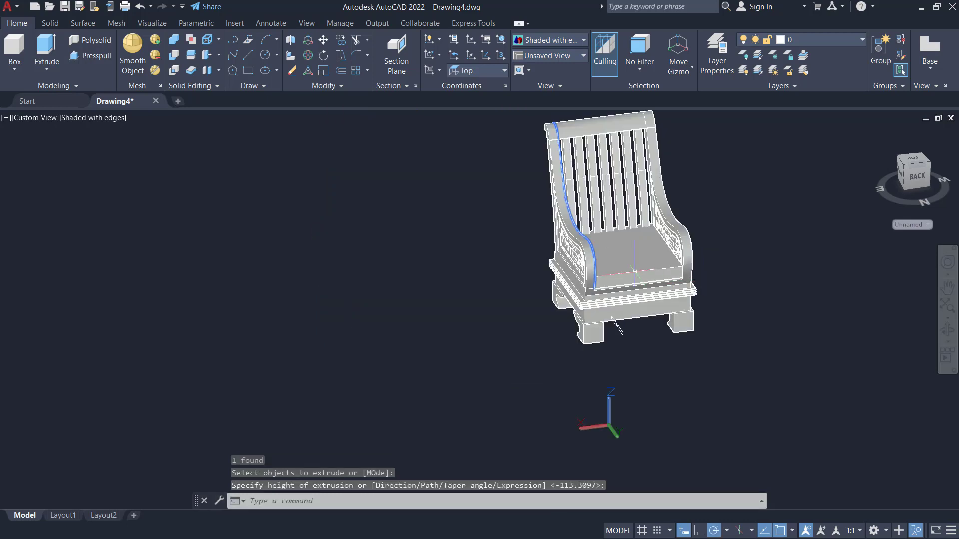
# Examine the chair with its seat cushion from the front and from both armrest sides.
pyautogui.keyDown('shift'); pyautogui.moveTo(701, 281); pyautogui.dragTo(728, 287, button='middle'); pyautogui.keyUp('shift')
pyautogui.click(727, 287)
pyautogui.click(619, 245)
pyautogui.press('Escape')
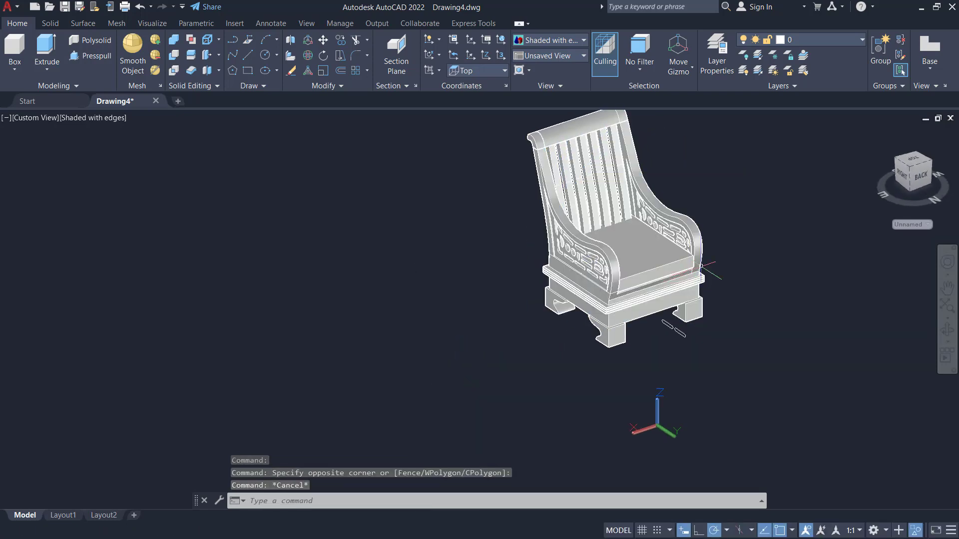
pyautogui.moveTo(738, 225); pyautogui.dragTo(564, 324, button='middle')
pyautogui.moveTo(670, 328); pyautogui.dragTo(314, 318, button='middle')
pyautogui.scroll(3, 504, 274)
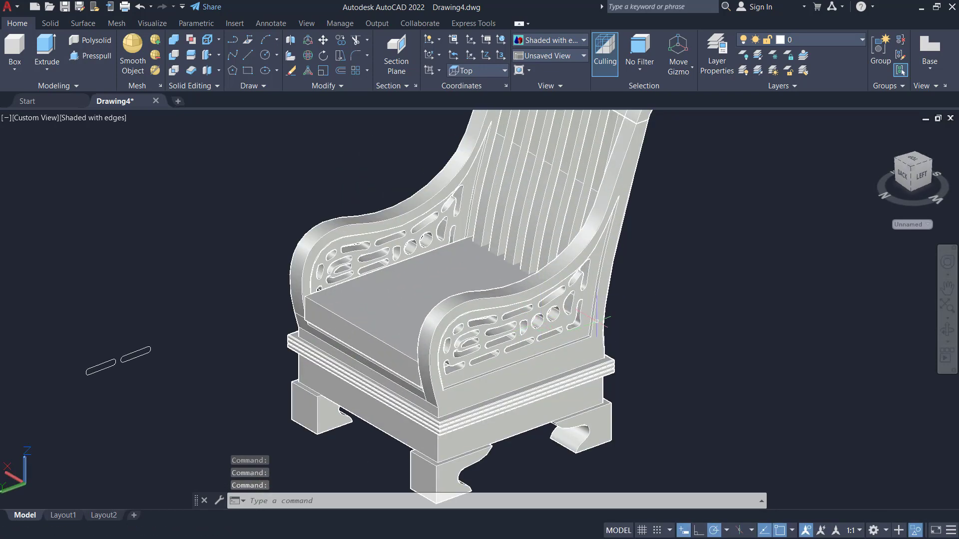
pyautogui.scroll(-4, 504, 334)
pyautogui.keyDown('shift'); pyautogui.moveTo(503, 334); pyautogui.dragTo(468, 306, button='middle'); pyautogui.keyUp('shift')
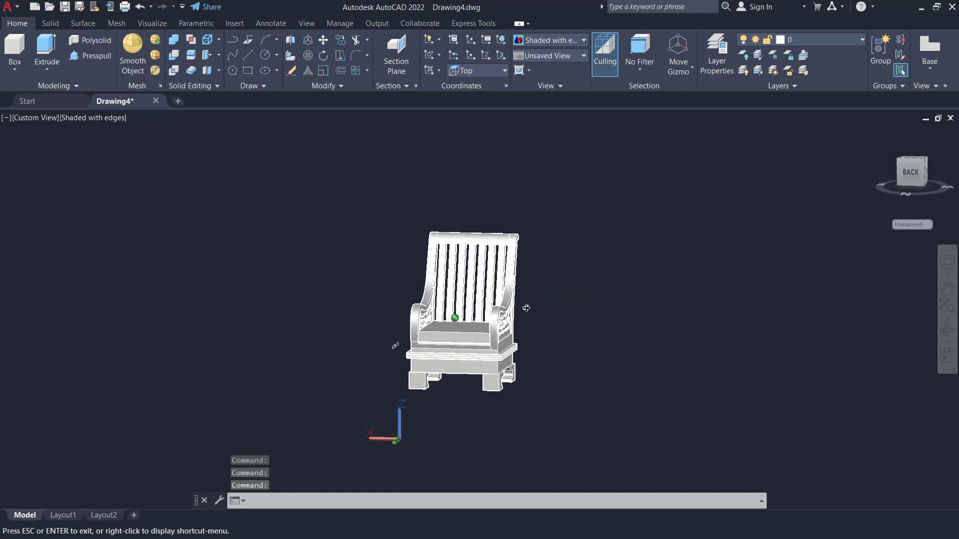
pyautogui.keyDown('shift'); pyautogui.moveTo(536, 281); pyautogui.dragTo(464, 345, button='middle'); pyautogui.keyUp('shift')
pyautogui.scroll(3, 524, 315)
pyautogui.keyDown('shift'); pyautogui.moveTo(624, 314); pyautogui.dragTo(640, 305, button='middle'); pyautogui.keyUp('shift')
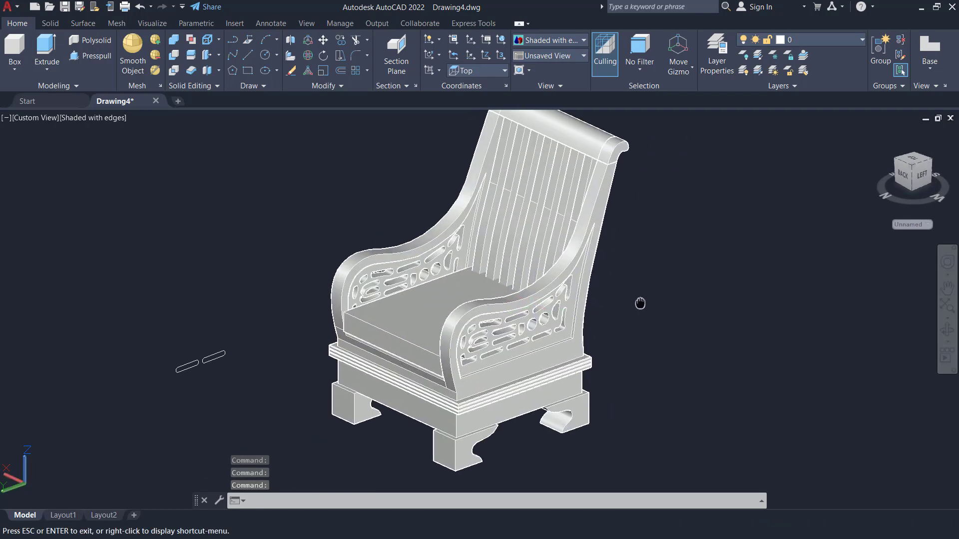
pyautogui.scroll(-2, 641, 303)
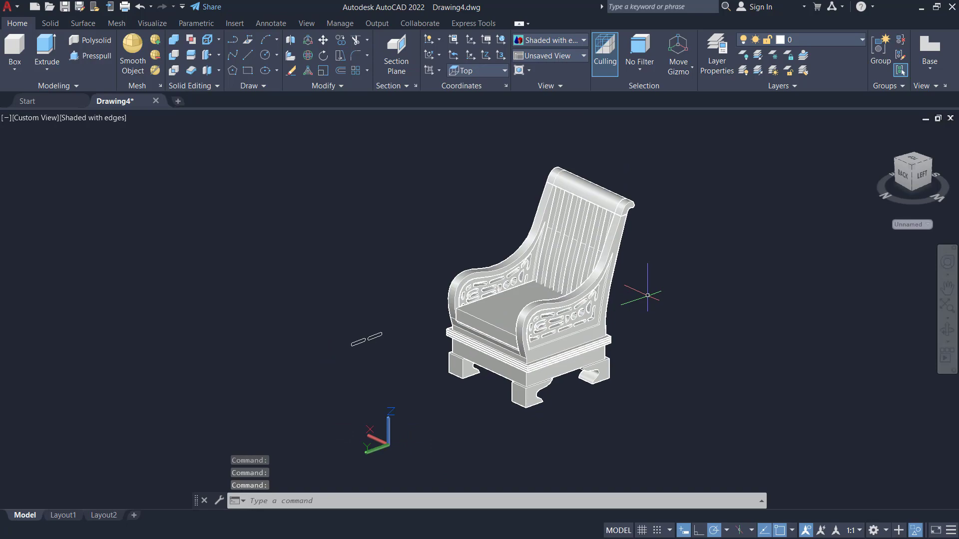